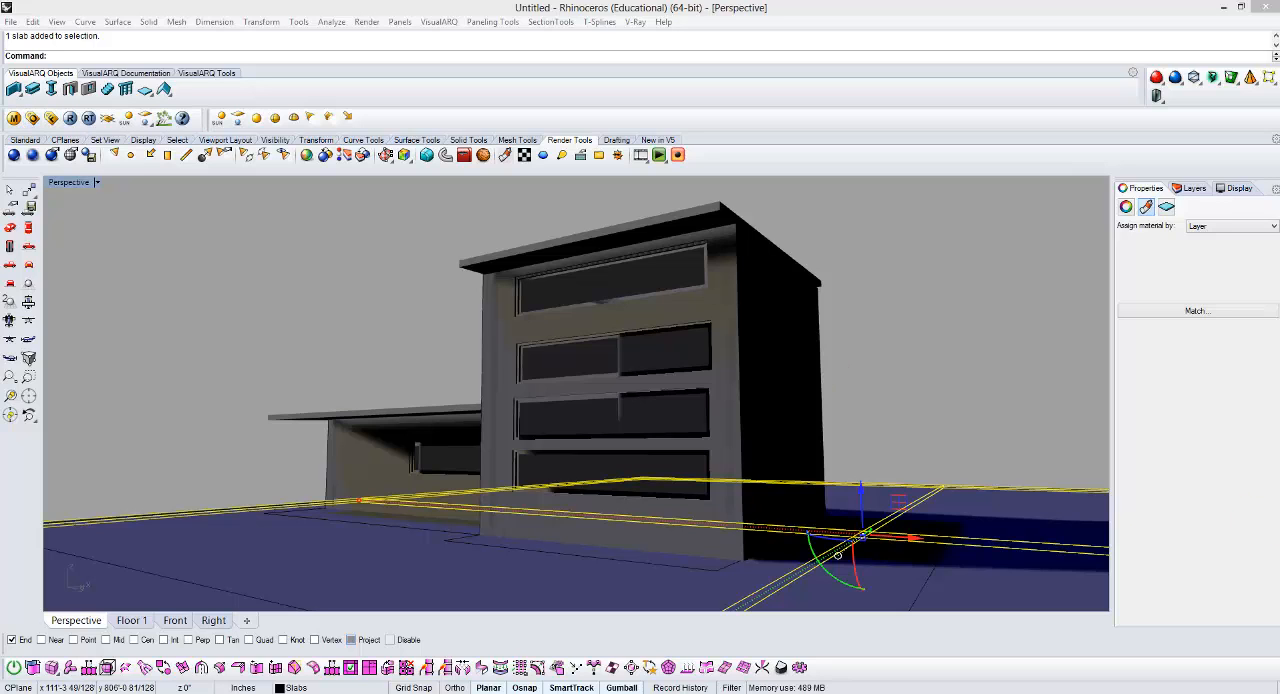
# Step: Deselect the ground slab and add Reflection and Refraction to the VFB channels in the V-Ray render options, alongside RGB color and Alpha
pyautogui.click(903, 328)
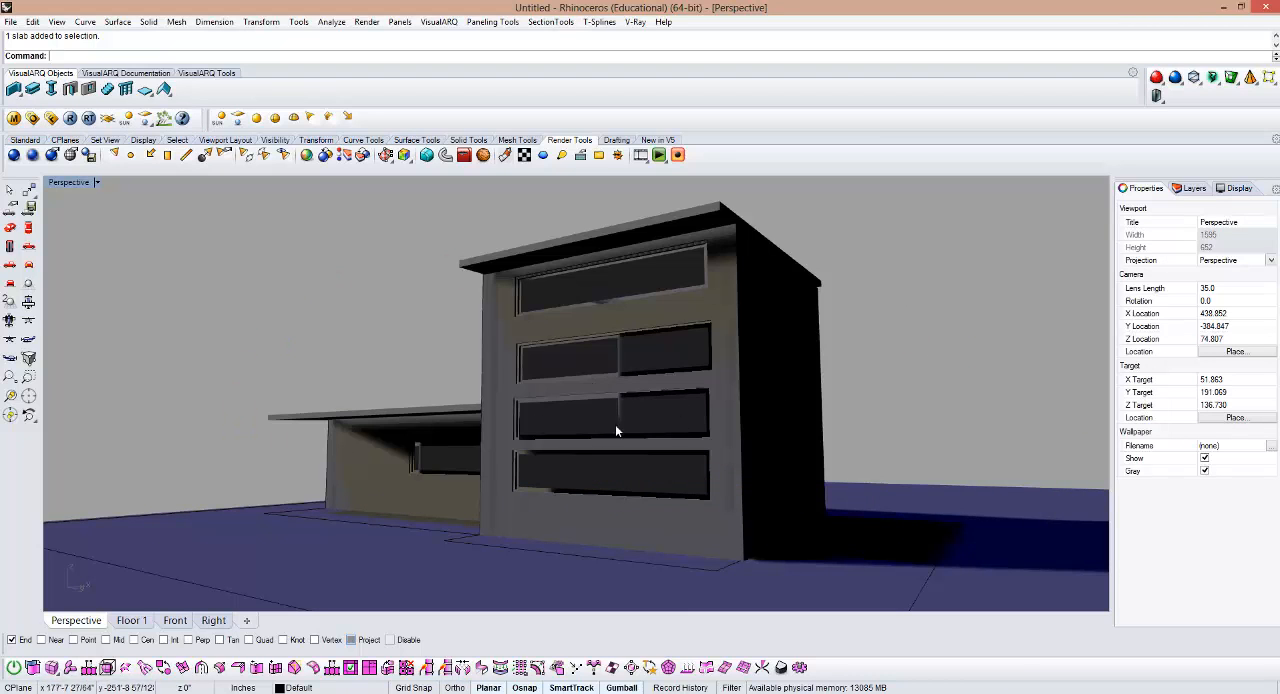
pyautogui.click(69, 118)
pyautogui.click(643, 248)
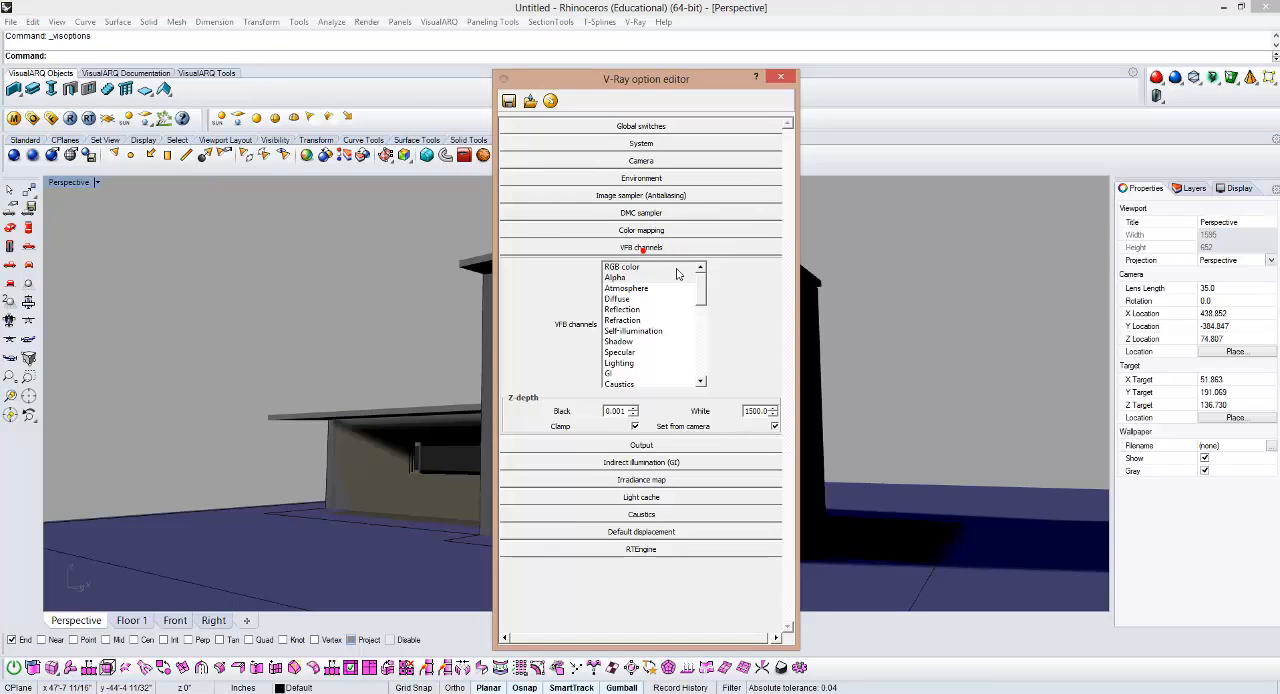
pyautogui.moveTo(694, 267); pyautogui.dragTo(703, 289)
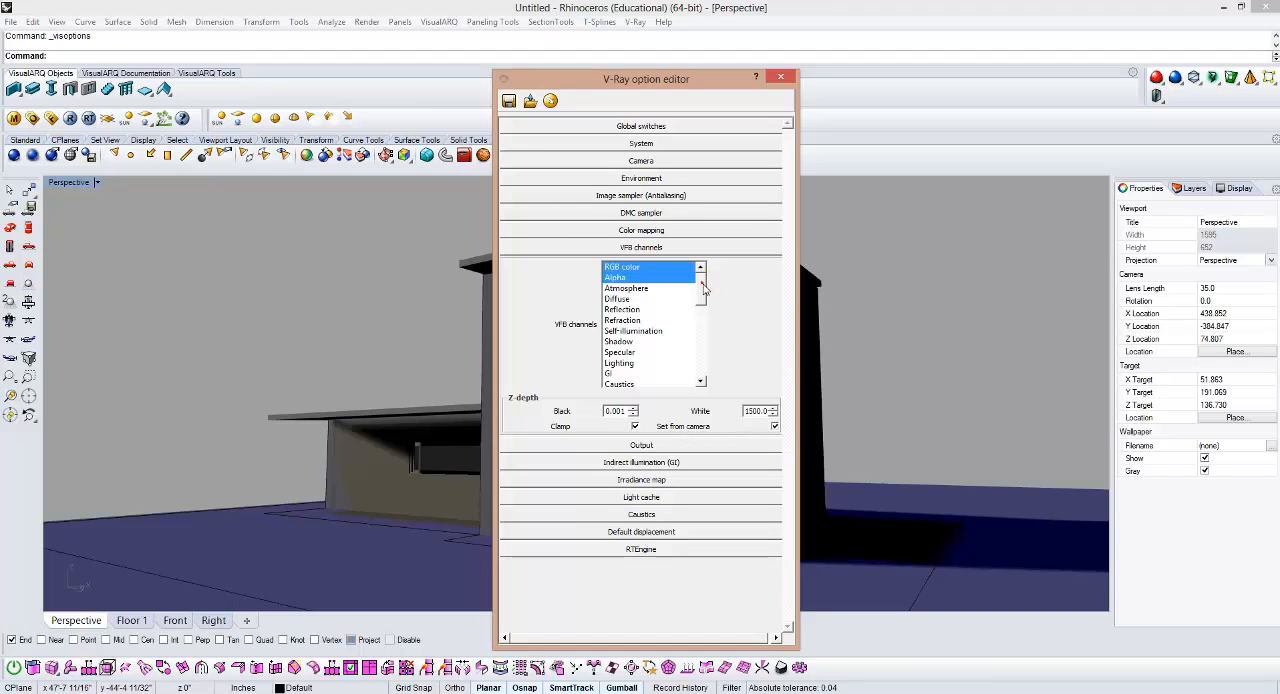
pyautogui.keyDown('ctrl'); pyautogui.click(633, 310); pyautogui.keyUp('ctrl')
pyautogui.keyDown('ctrl'); pyautogui.click(626, 320); pyautogui.keyUp('ctrl')
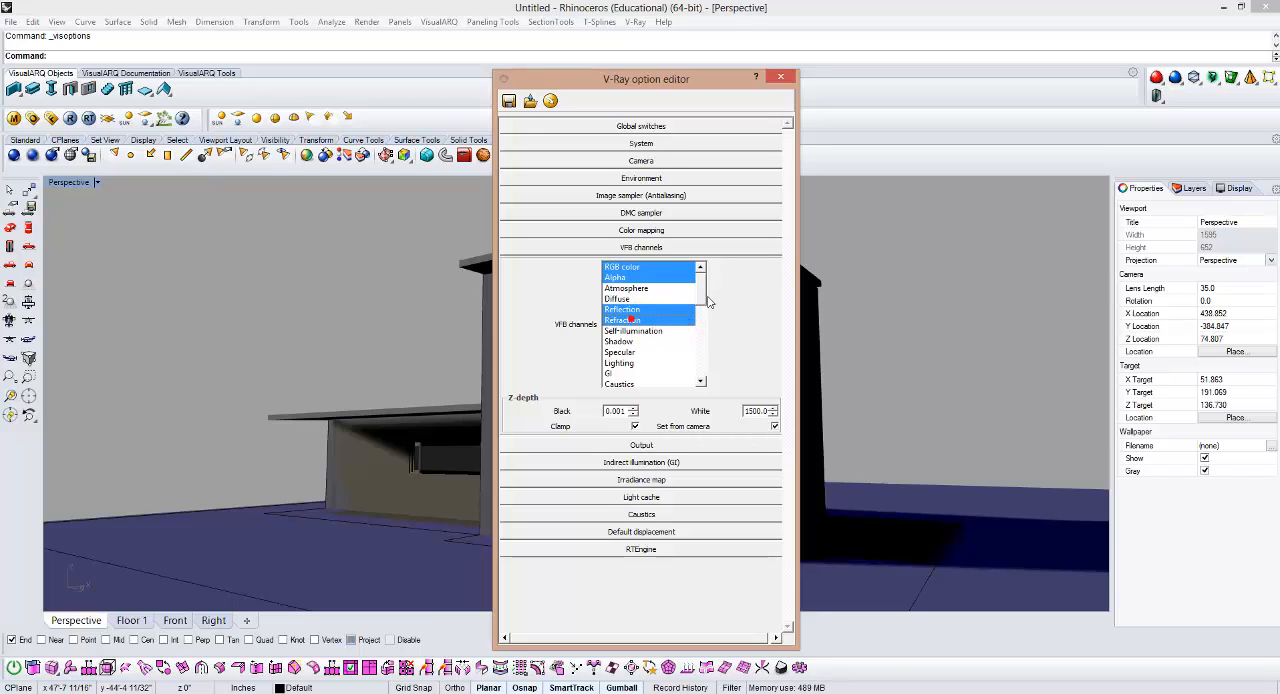
# Step: Add the Raw GI, Raw Light, RenderID, Material ID and ZDepth channels to the VFB channel selection
pyautogui.moveTo(702, 285); pyautogui.dragTo(703, 297)
pyautogui.keyDown('ctrl'); pyautogui.click(618, 353); pyautogui.keyUp('ctrl')
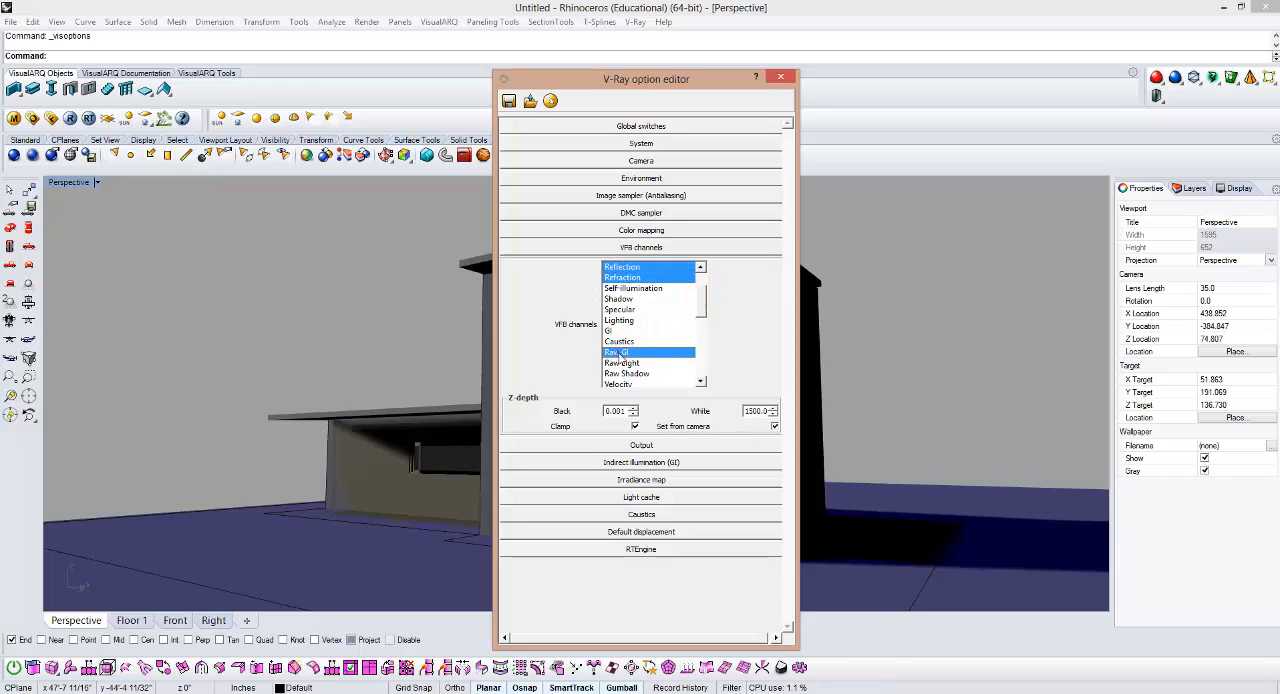
pyautogui.keyDown('ctrl'); pyautogui.click(628, 365); pyautogui.keyUp('ctrl')
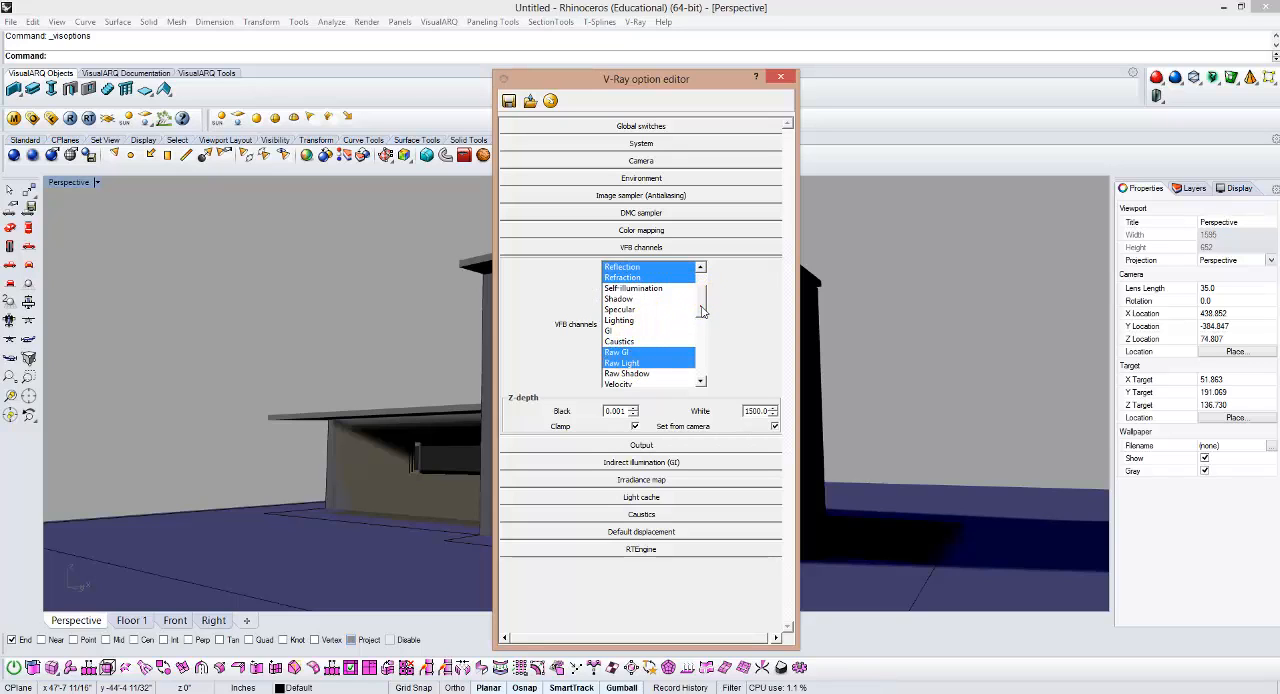
pyautogui.moveTo(700, 303); pyautogui.dragTo(699, 333)
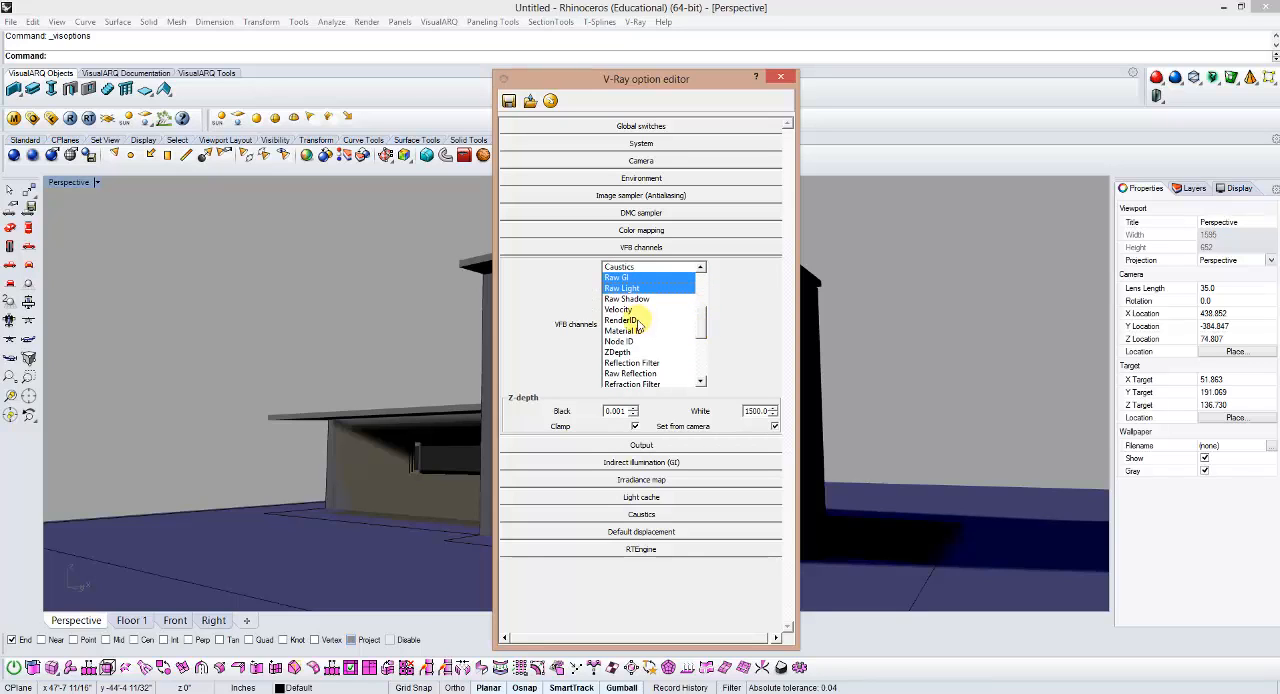
pyautogui.keyDown('ctrl'); pyautogui.click(639, 331); pyautogui.keyUp('ctrl')
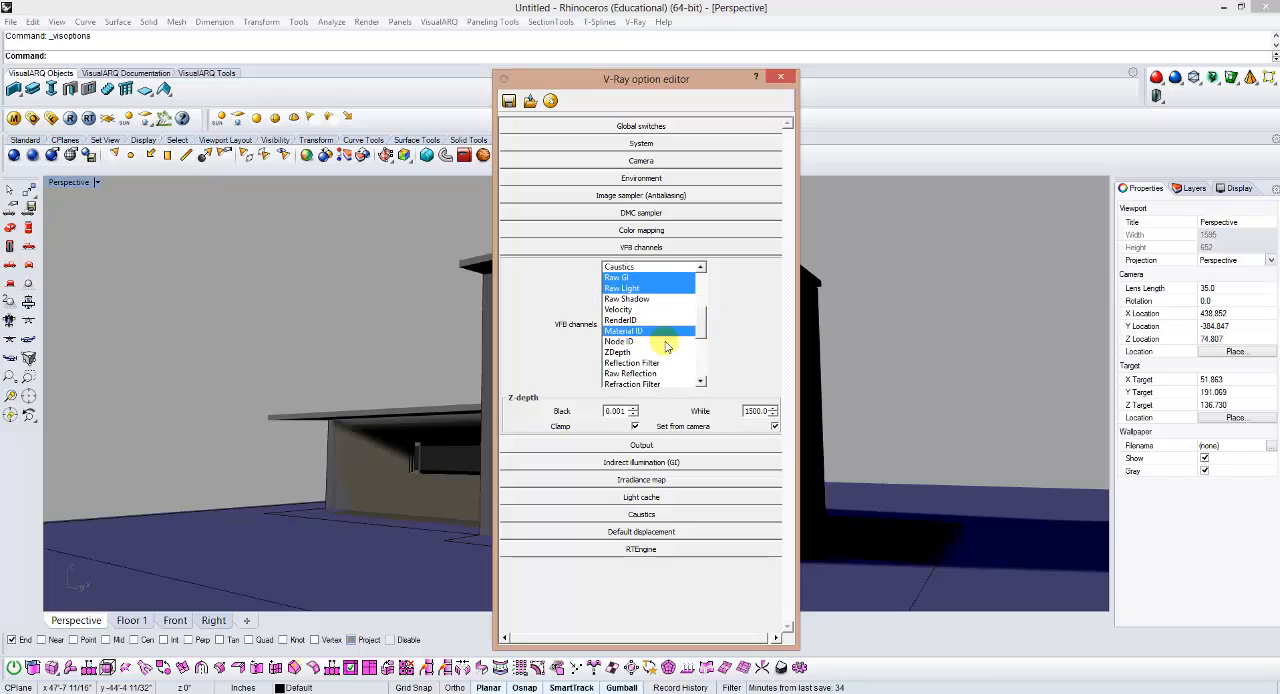
pyautogui.keyDown('ctrl'); pyautogui.click(643, 320); pyautogui.keyUp('ctrl')
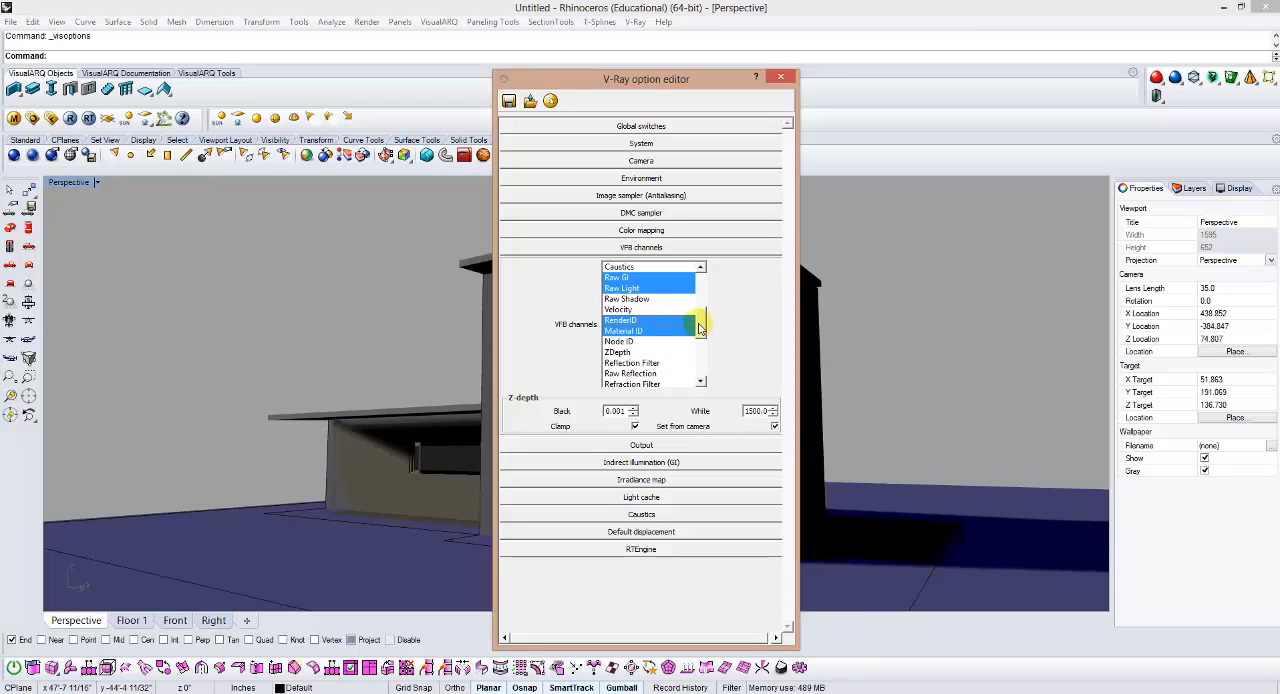
pyautogui.moveTo(699, 331); pyautogui.dragTo(699, 334)
pyautogui.keyDown('ctrl'); pyautogui.click(617, 341); pyautogui.keyUp('ctrl')
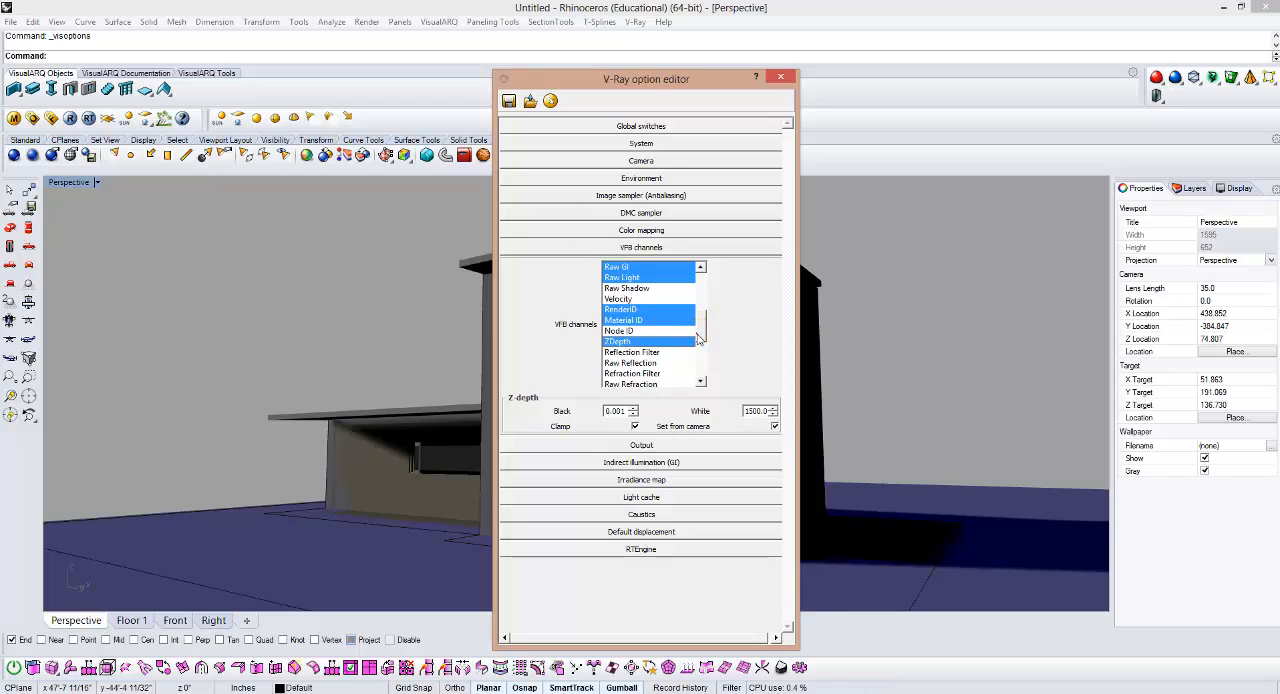
# Step: Add the Raw Reflection and Raw Refraction channels to the VFB selection and close the V-Ray option editor
pyautogui.scroll(-1, 699, 340)
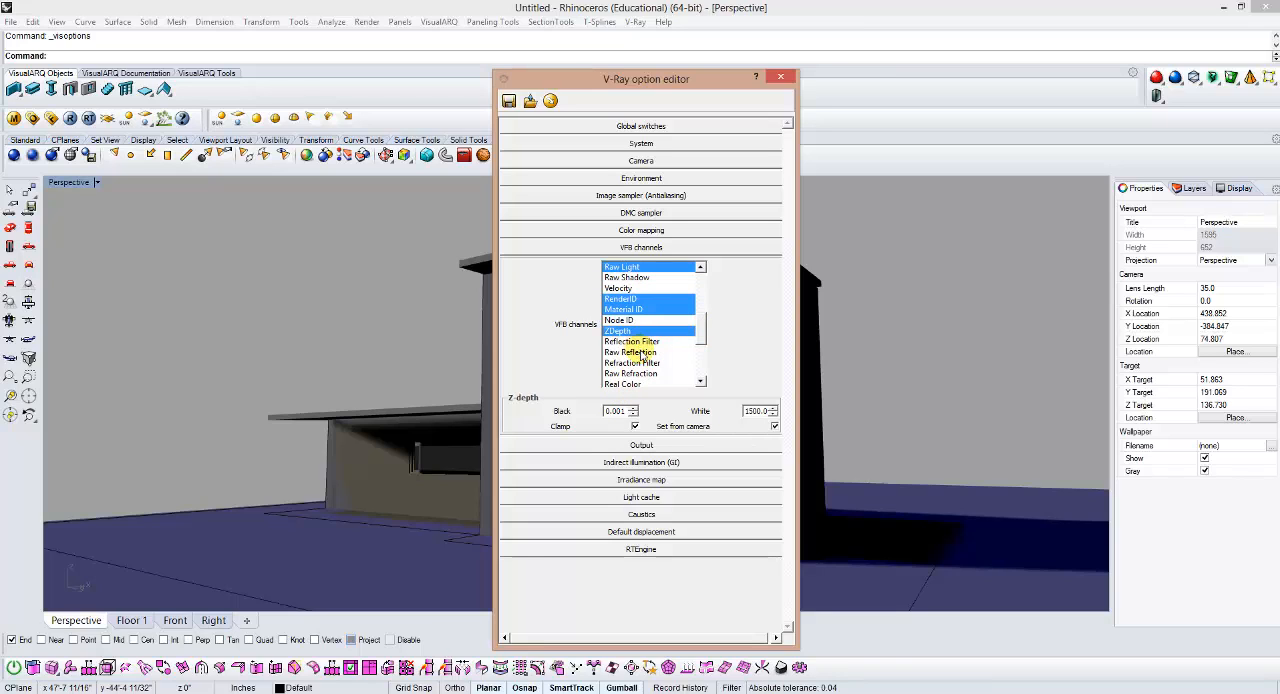
pyautogui.click(632, 352)
pyautogui.moveTo(701, 326)
pyautogui.mouseDown()
pyautogui.moveTo(704, 291)
pyautogui.moveTo(706, 346)
pyautogui.mouseUp()
pyautogui.click(639, 300)
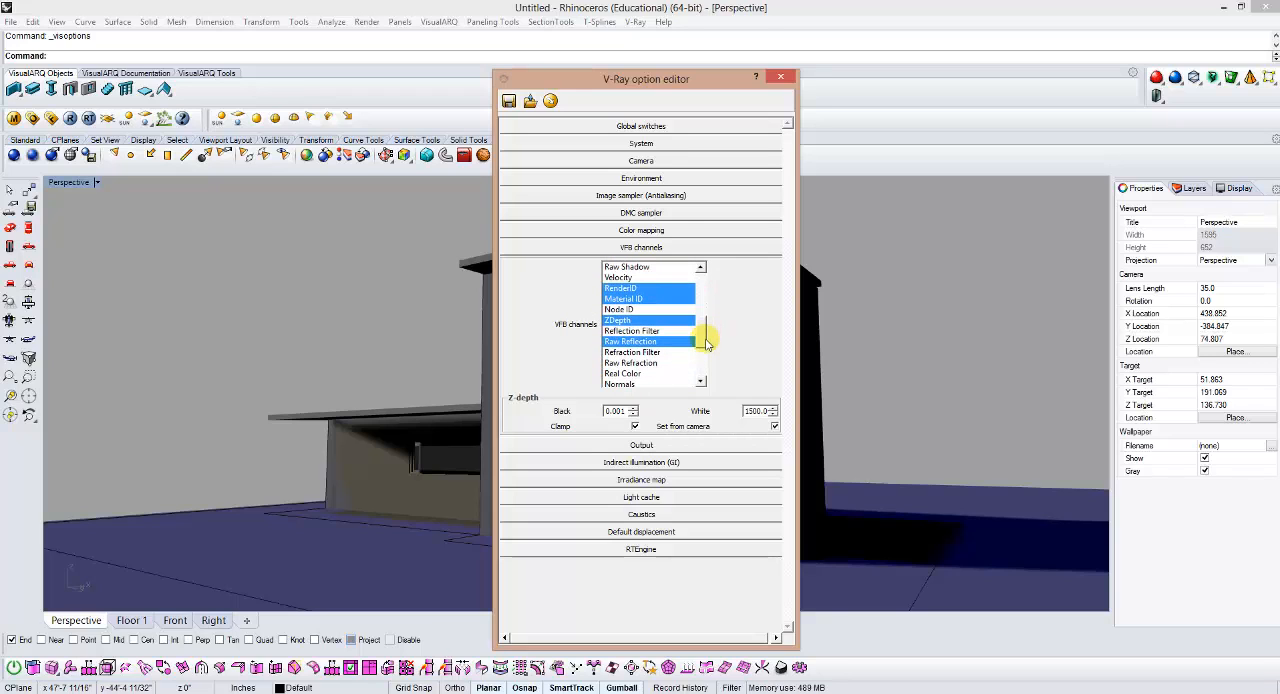
pyautogui.click(634, 363)
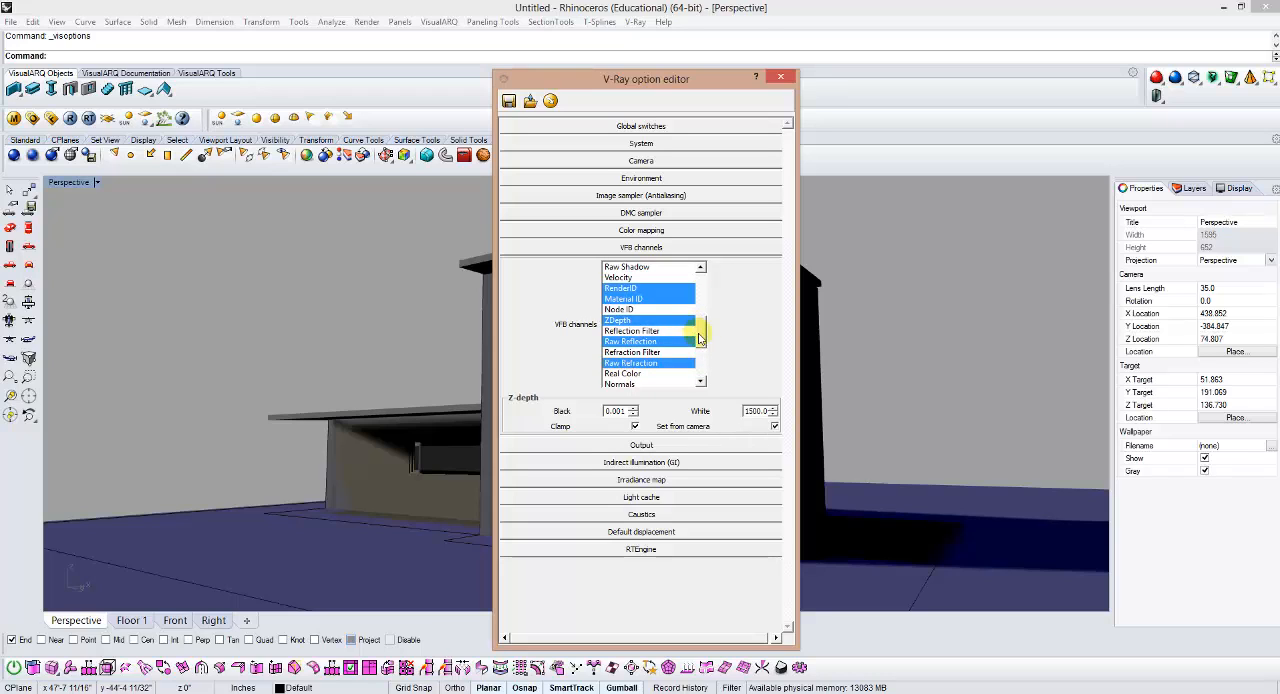
pyautogui.moveTo(698, 338); pyautogui.dragTo(711, 377)
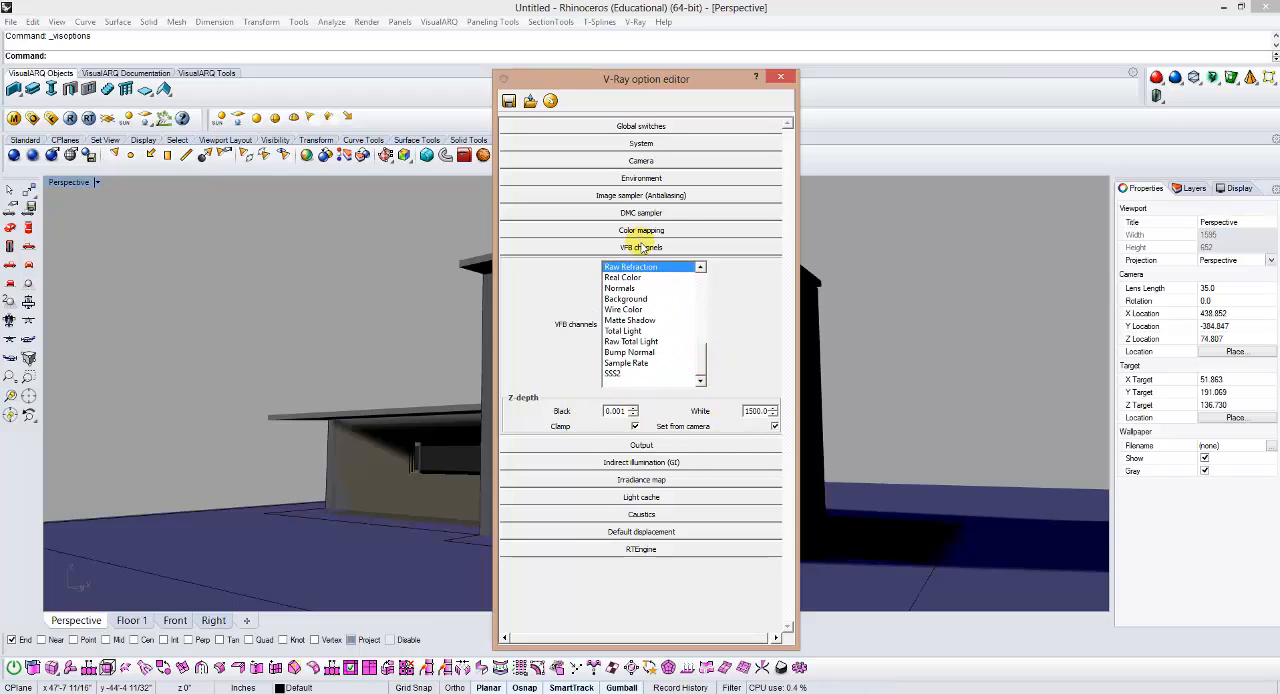
pyautogui.click(641, 247)
pyautogui.click(781, 77)
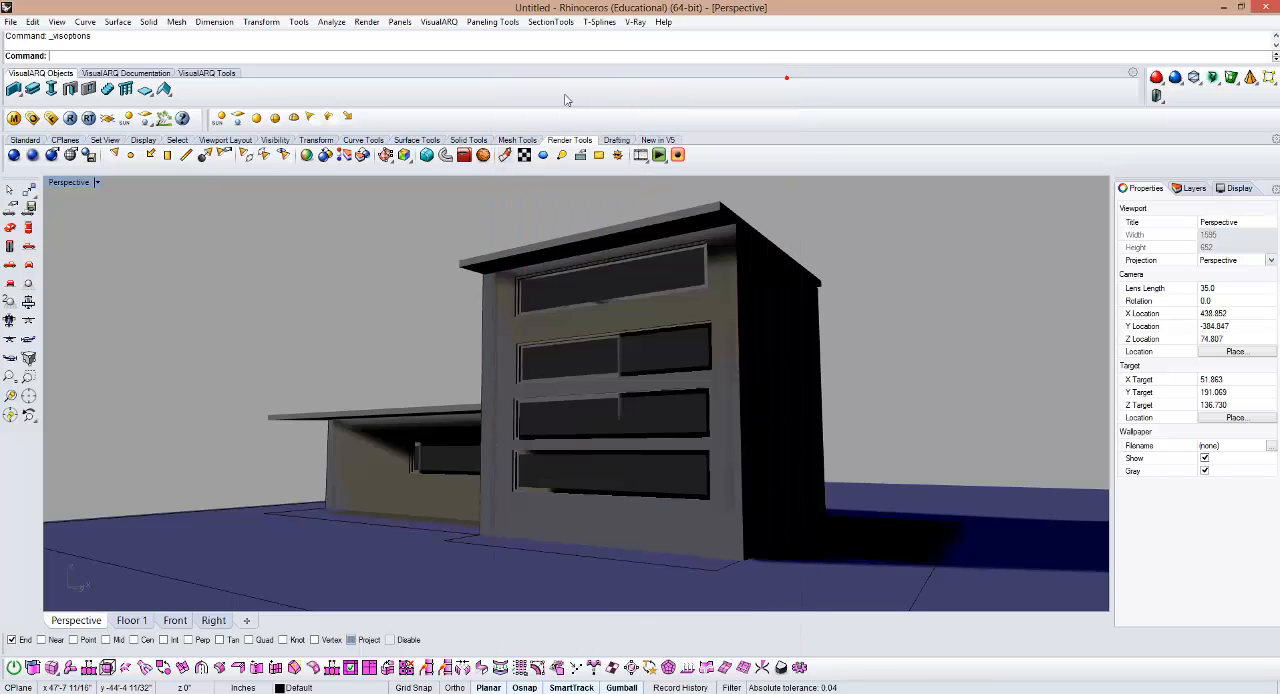
# Step: Render the perspective view with V-Ray, viewing the Material ID channel briefly and returning the frame buffer to RGB color
pyautogui.click(69, 118)
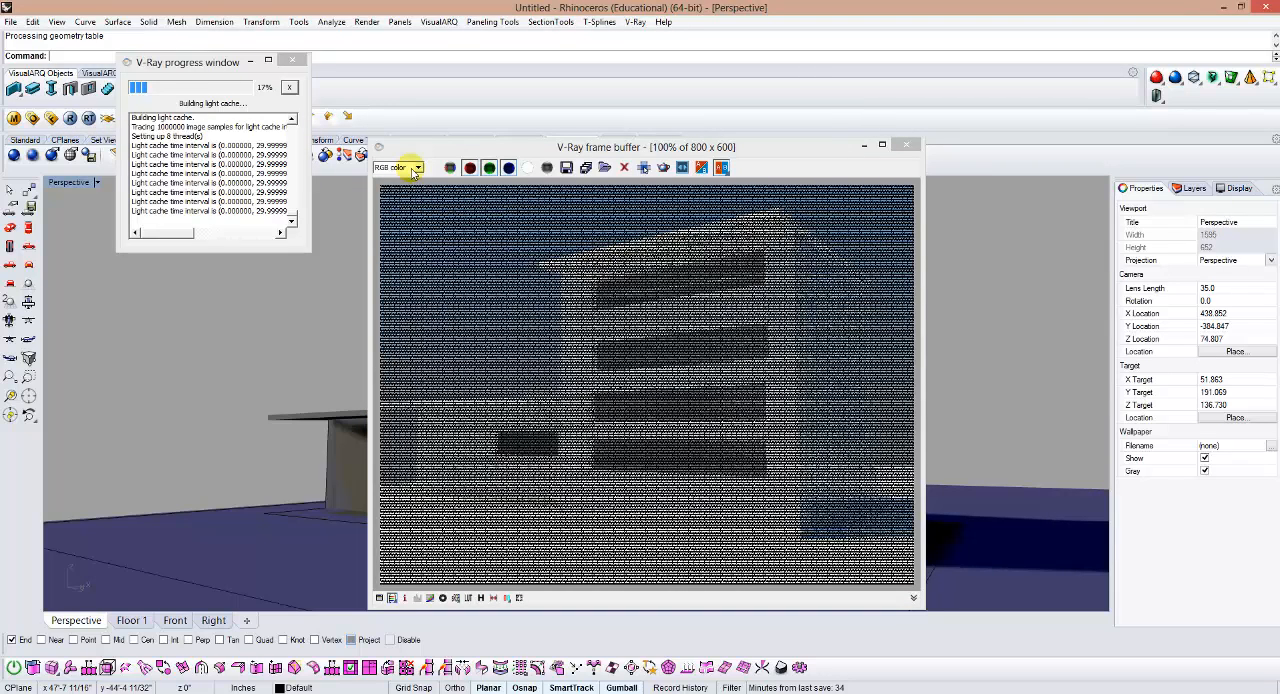
pyautogui.click(413, 168)
pyautogui.click(406, 199)
pyautogui.click(410, 168)
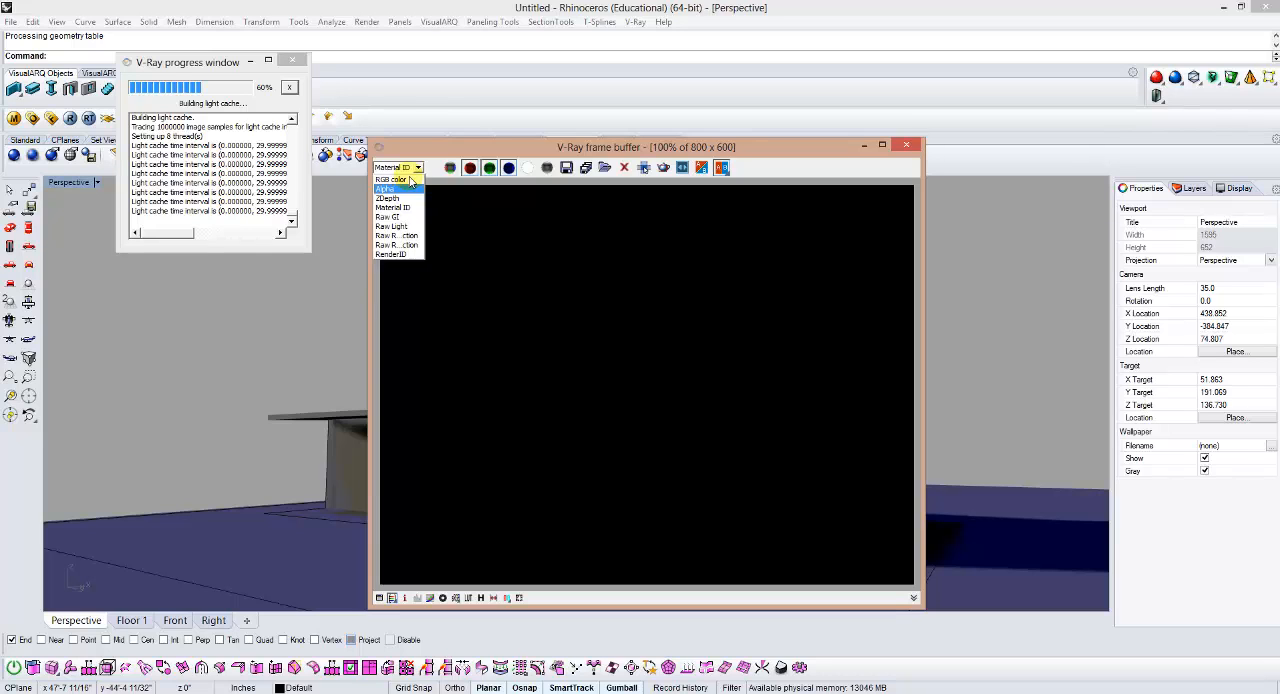
pyautogui.click(395, 179)
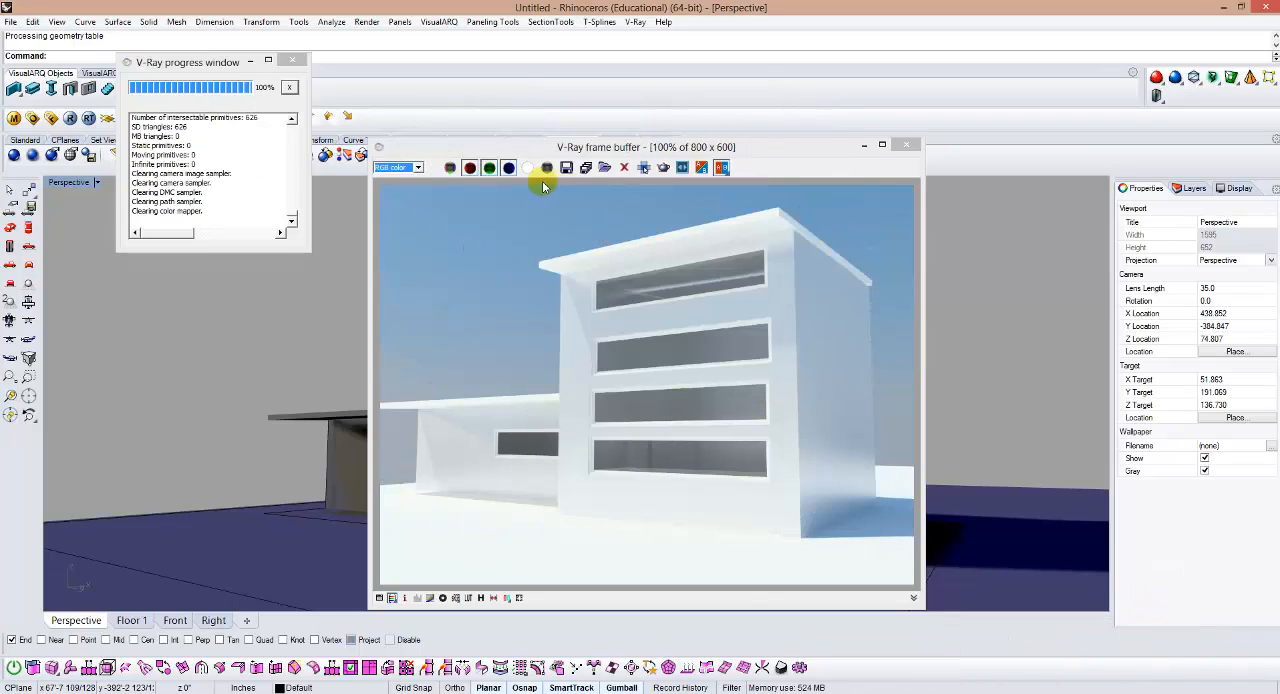
# Step: Examine the finished render's channels one by one in the frame buffer, including Alpha, ZDepth, Raw GI, Raw Light, Raw Reflection, RenderID and Material ID
pyautogui.click(420, 168)
pyautogui.click(421, 168)
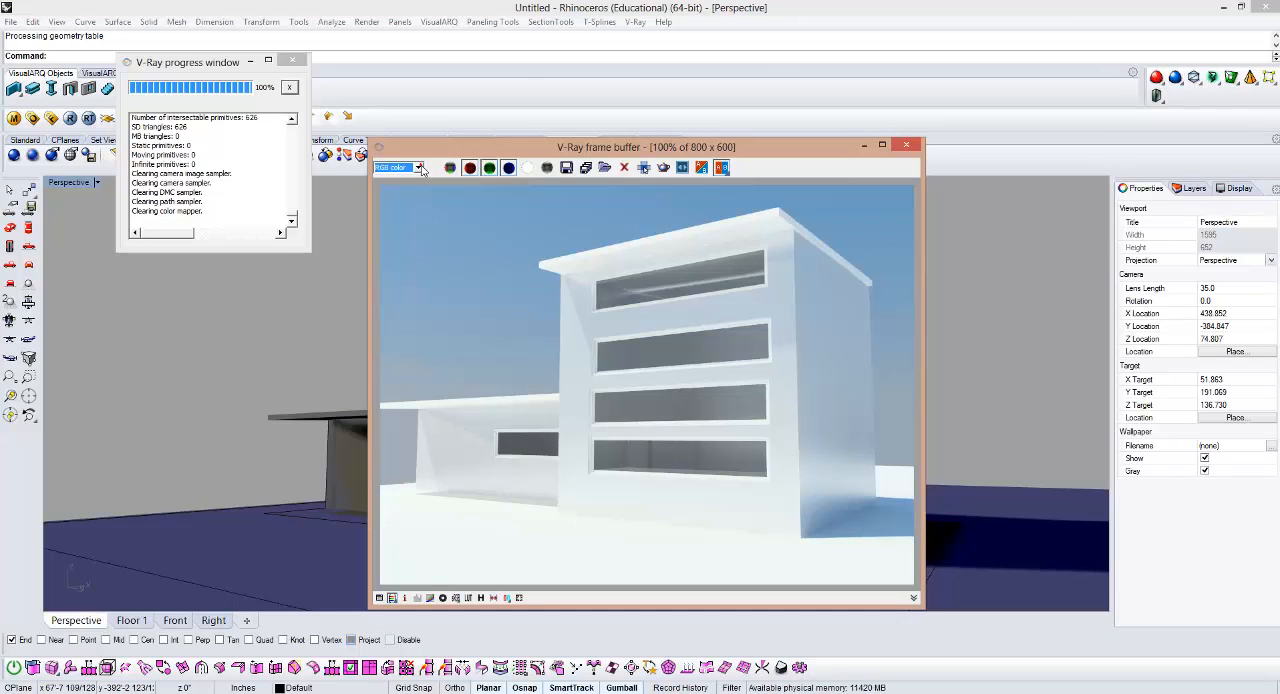
pyautogui.scroll(-1, 422, 170)
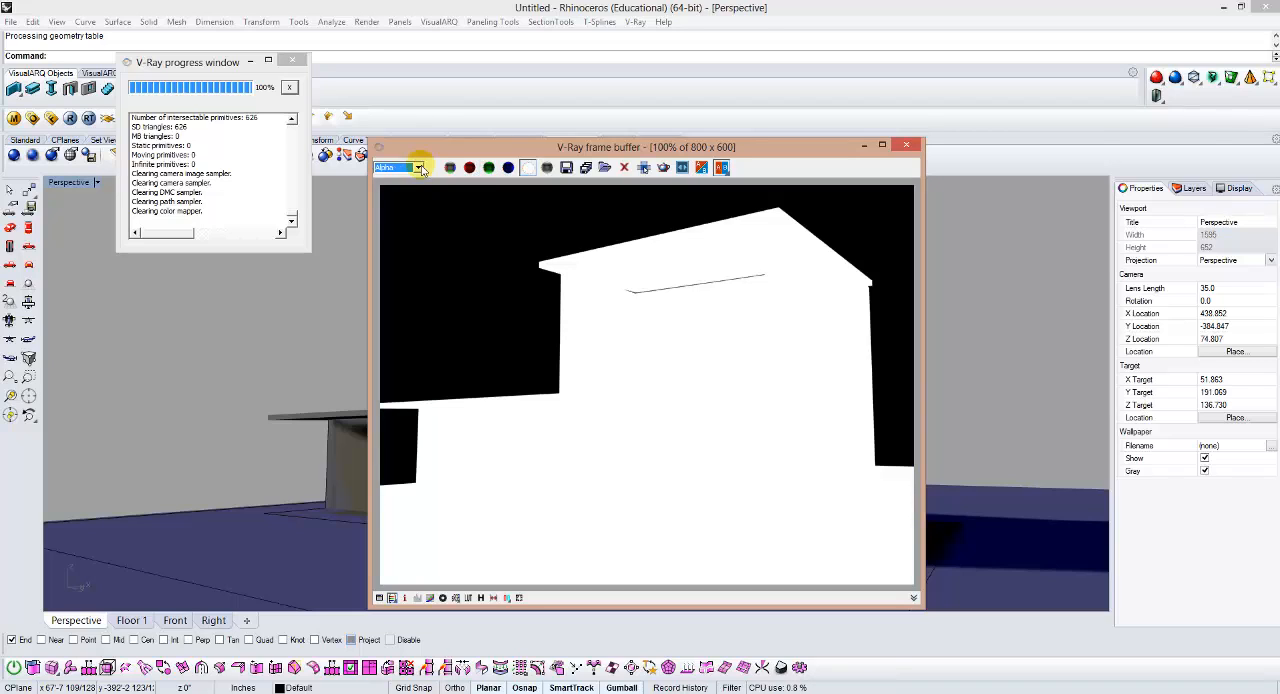
pyautogui.scroll(-1, 421, 168)
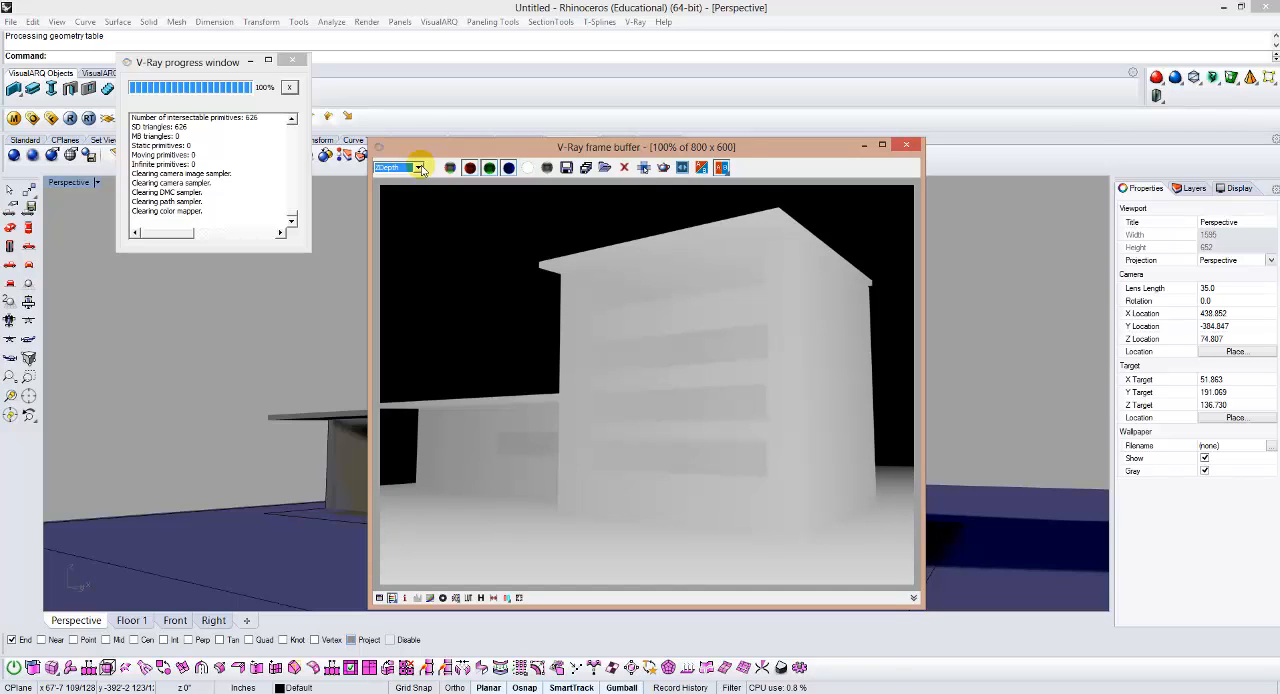
pyautogui.scroll(-1, 421, 168)
pyautogui.scroll(-1, 421, 169)
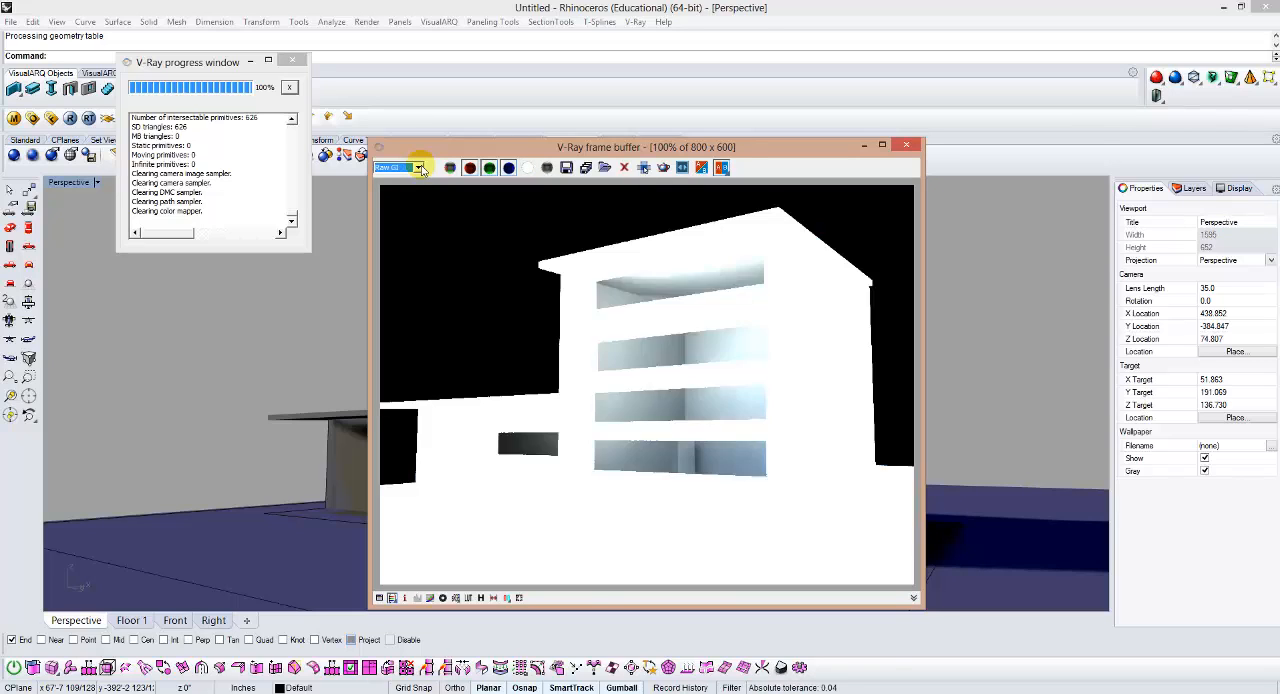
pyautogui.scroll(-1, 421, 168)
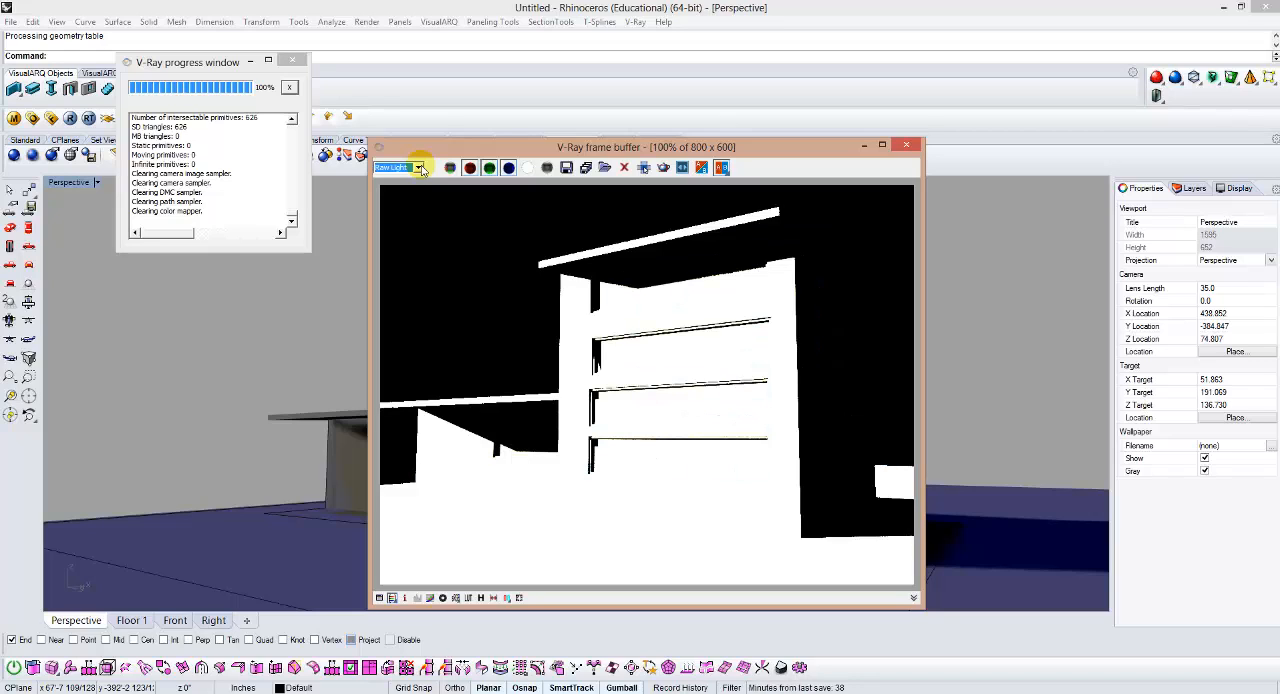
pyautogui.scroll(-1, 421, 168)
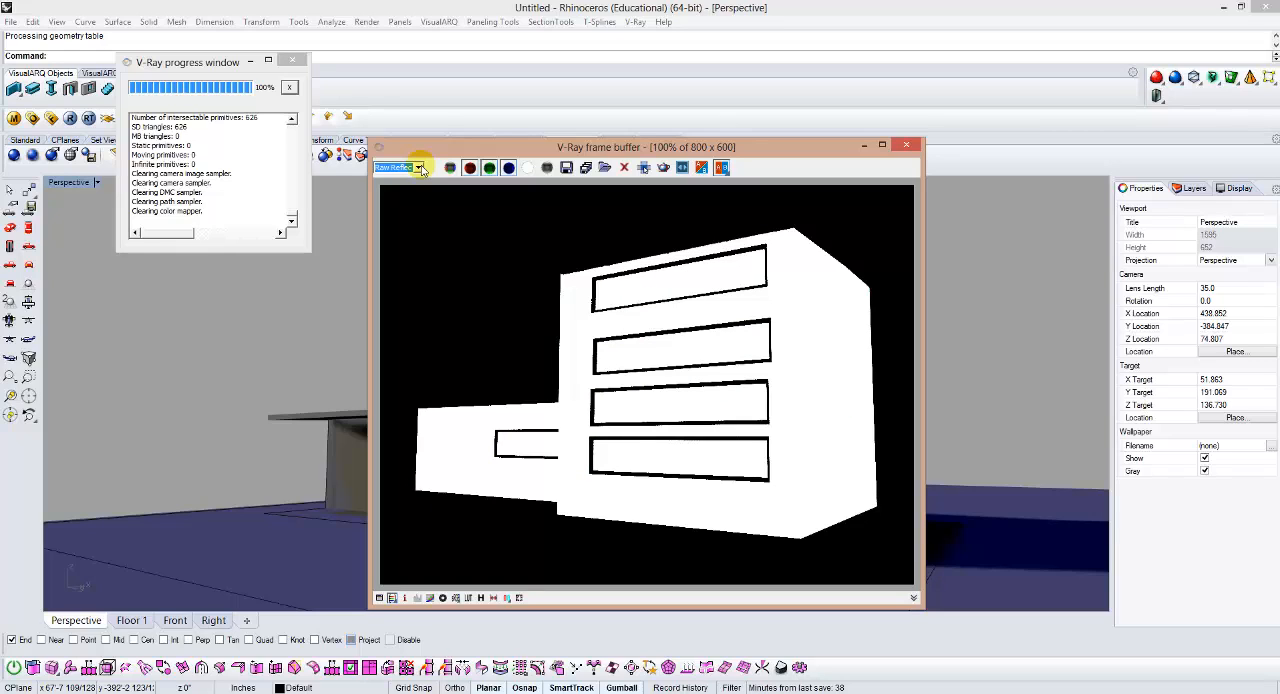
pyautogui.scroll(-1, 421, 168)
pyautogui.scroll(-1, 421, 168)
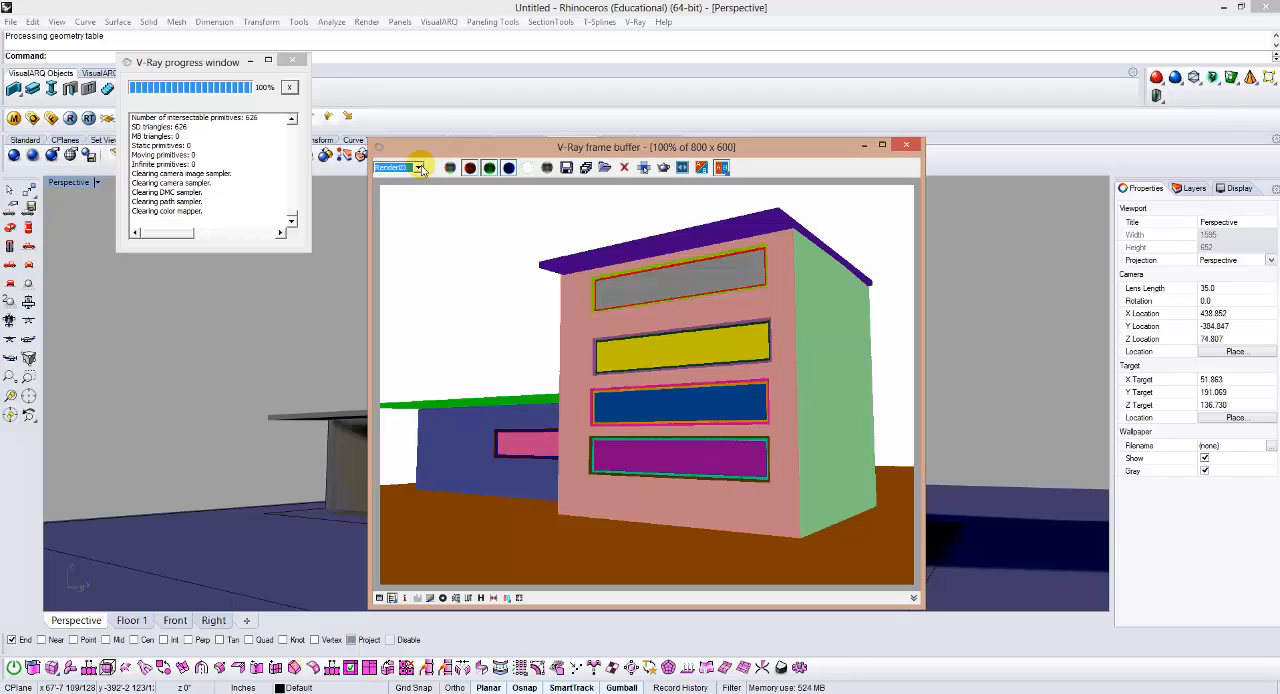
pyautogui.scroll(-4, 421, 168)
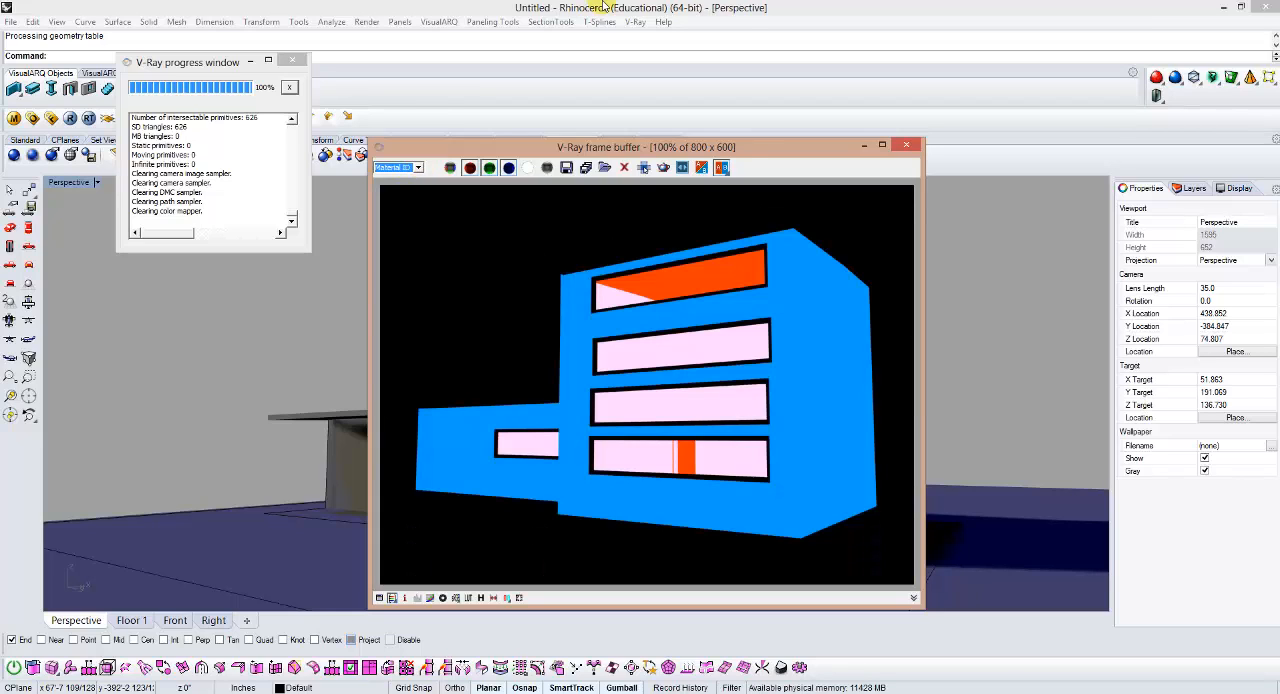
# Step: Start saving all render channels and browse to the ArchitectureTutorials folder on the My Book (E:) drive
pyautogui.click(587, 168)
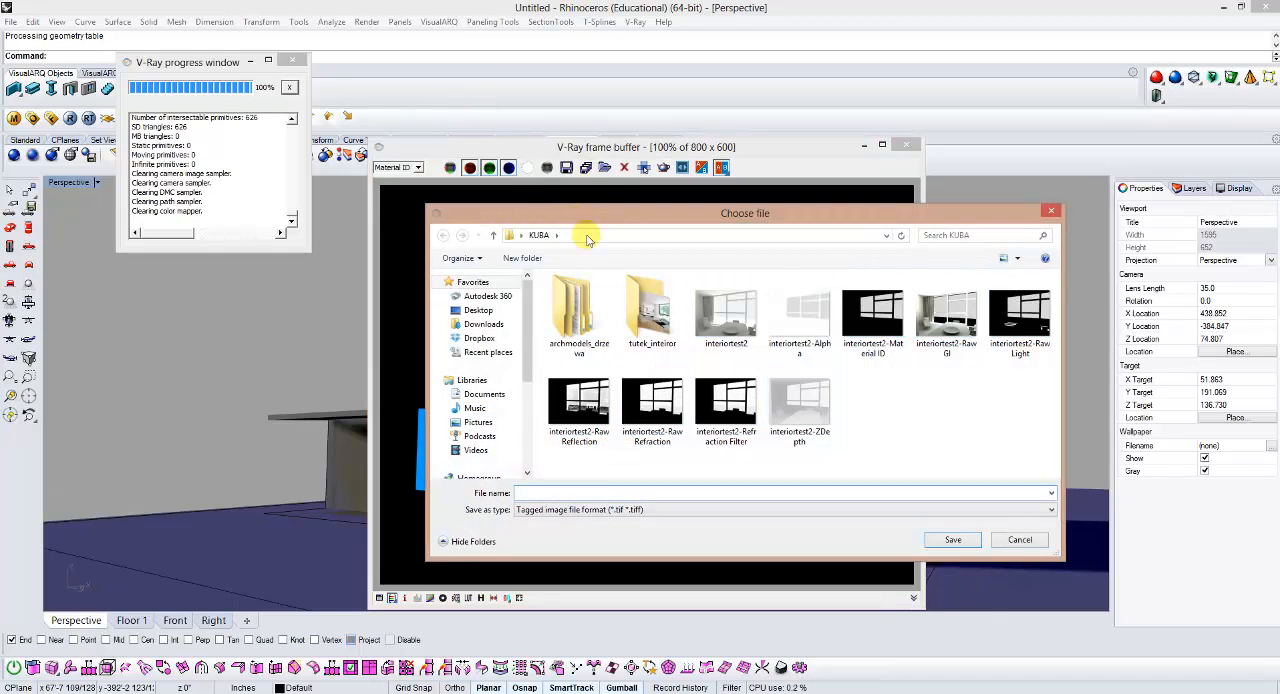
pyautogui.click(488, 311)
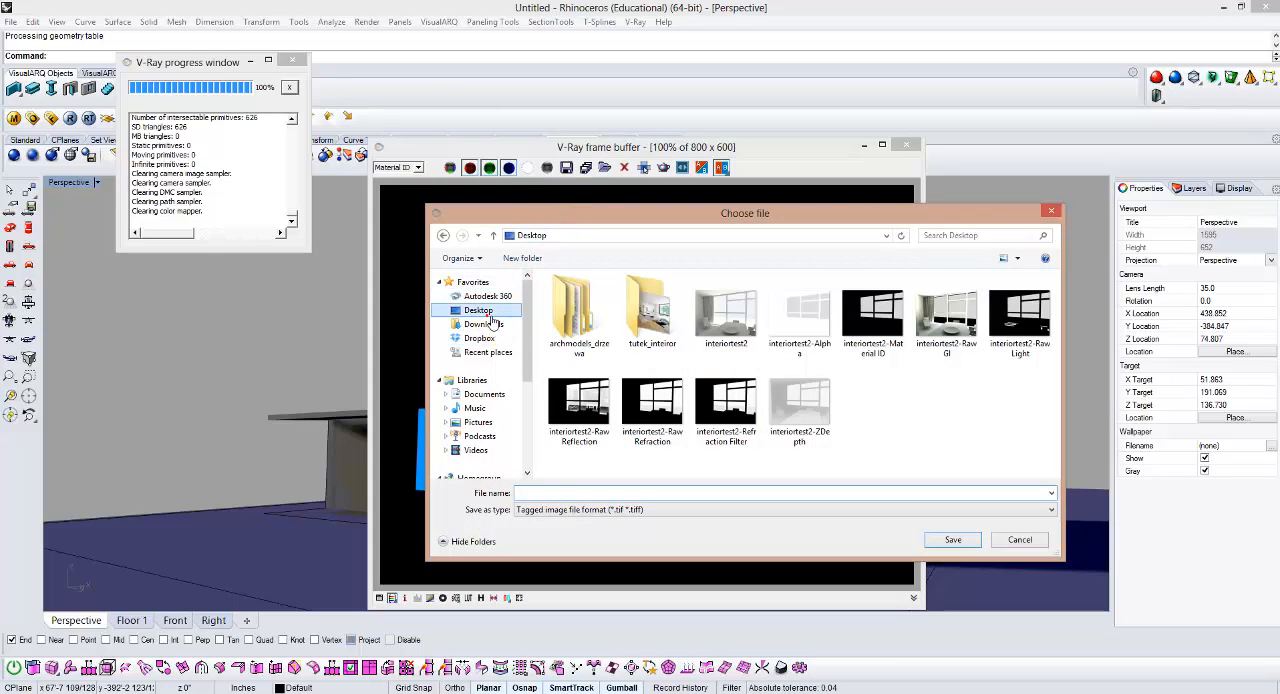
pyautogui.doubleClick(862, 330)
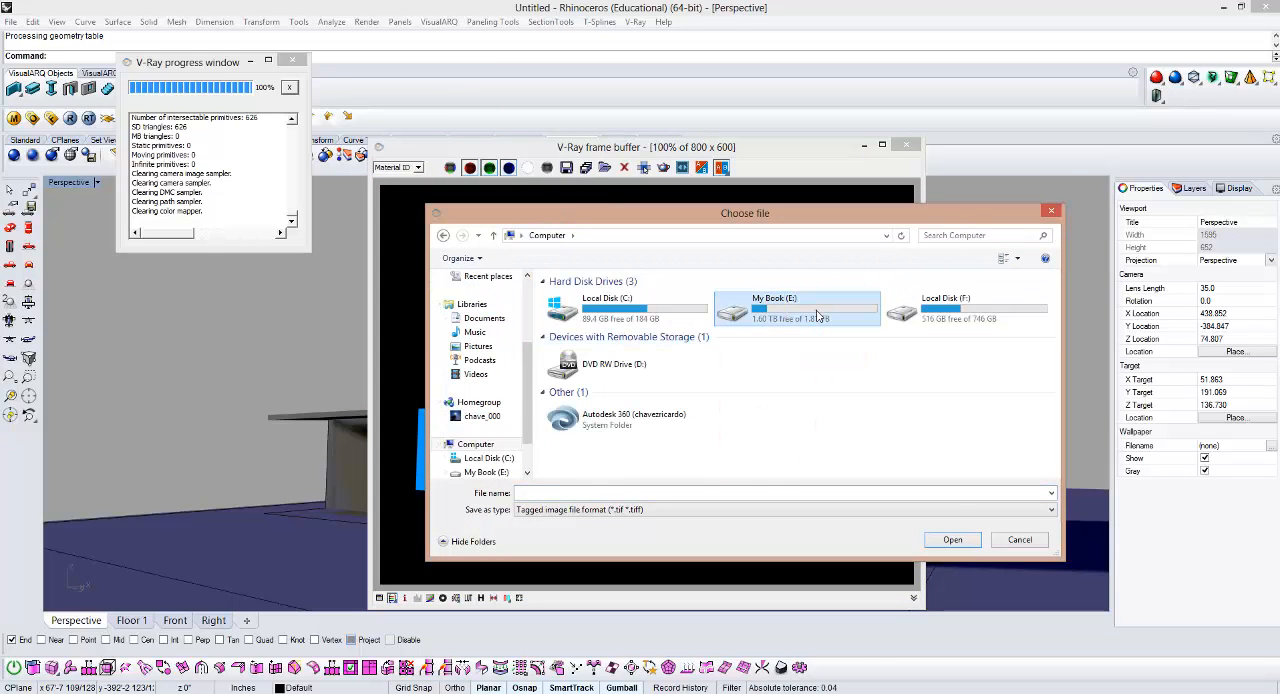
pyautogui.doubleClick(778, 313)
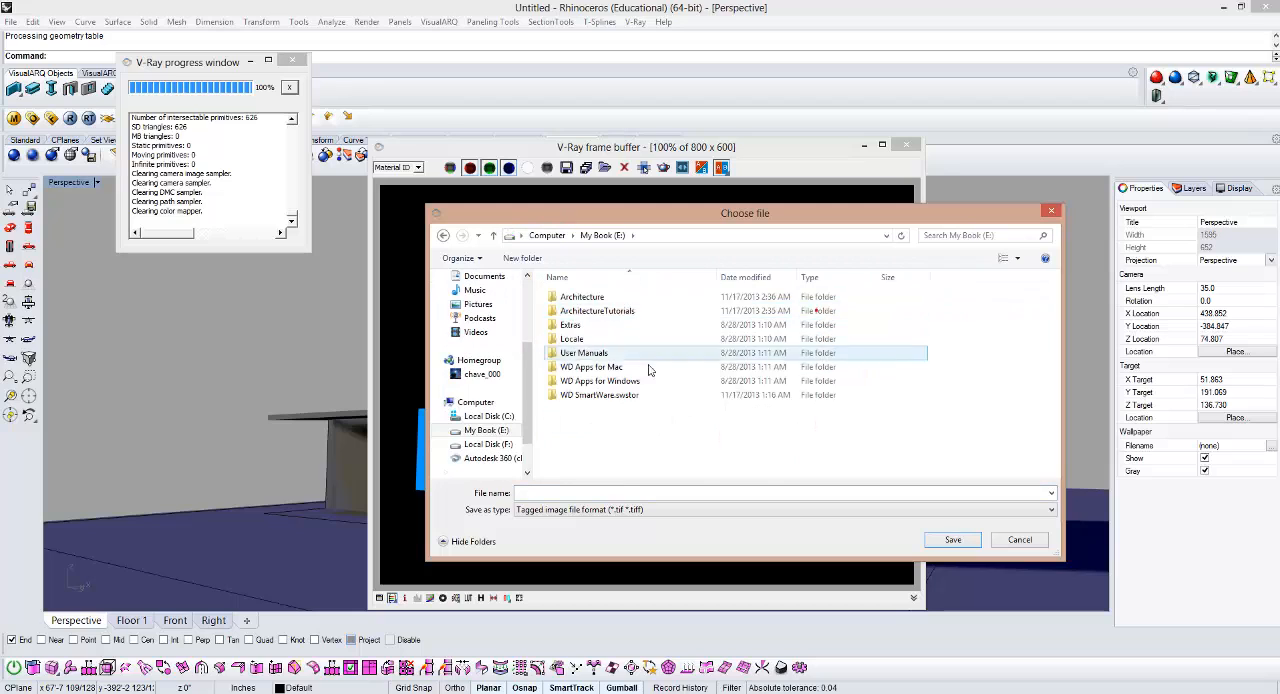
pyautogui.doubleClick(598, 311)
# Step: Create a folder named "Chanles" inside ArchitectureTutorials and open it
pyautogui.rightClick(613, 399)
pyautogui.moveTo(673, 523)
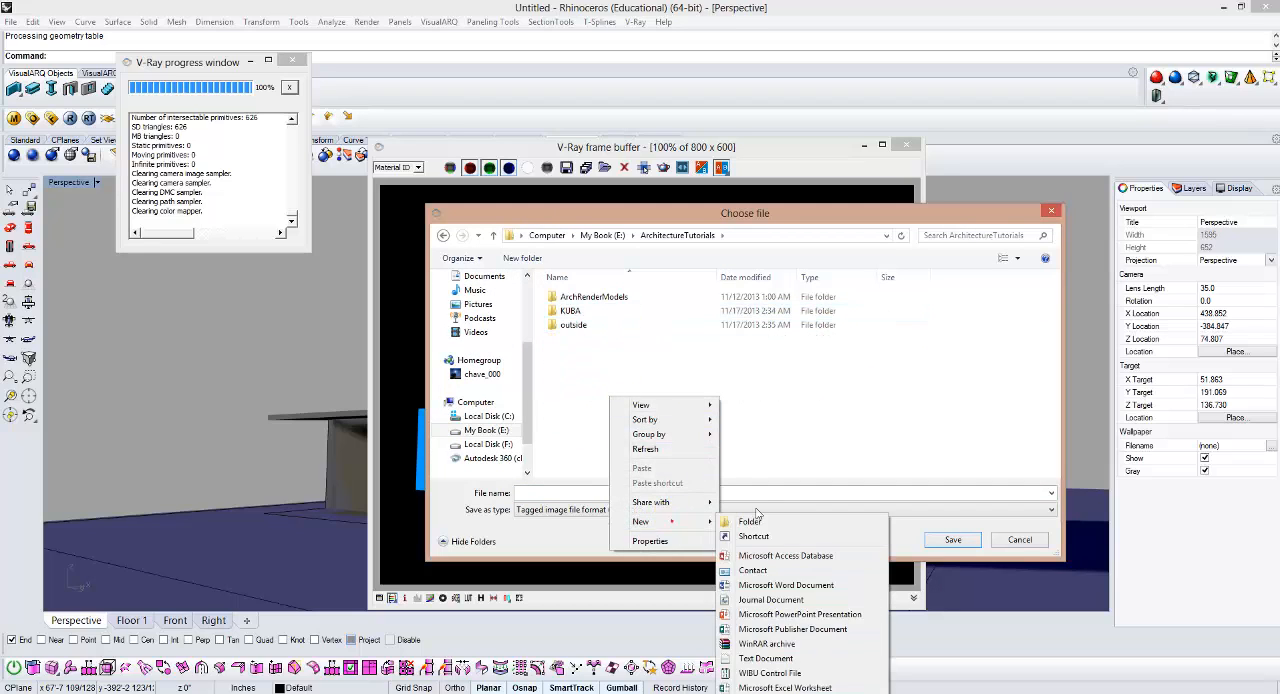
pyautogui.click(740, 487)
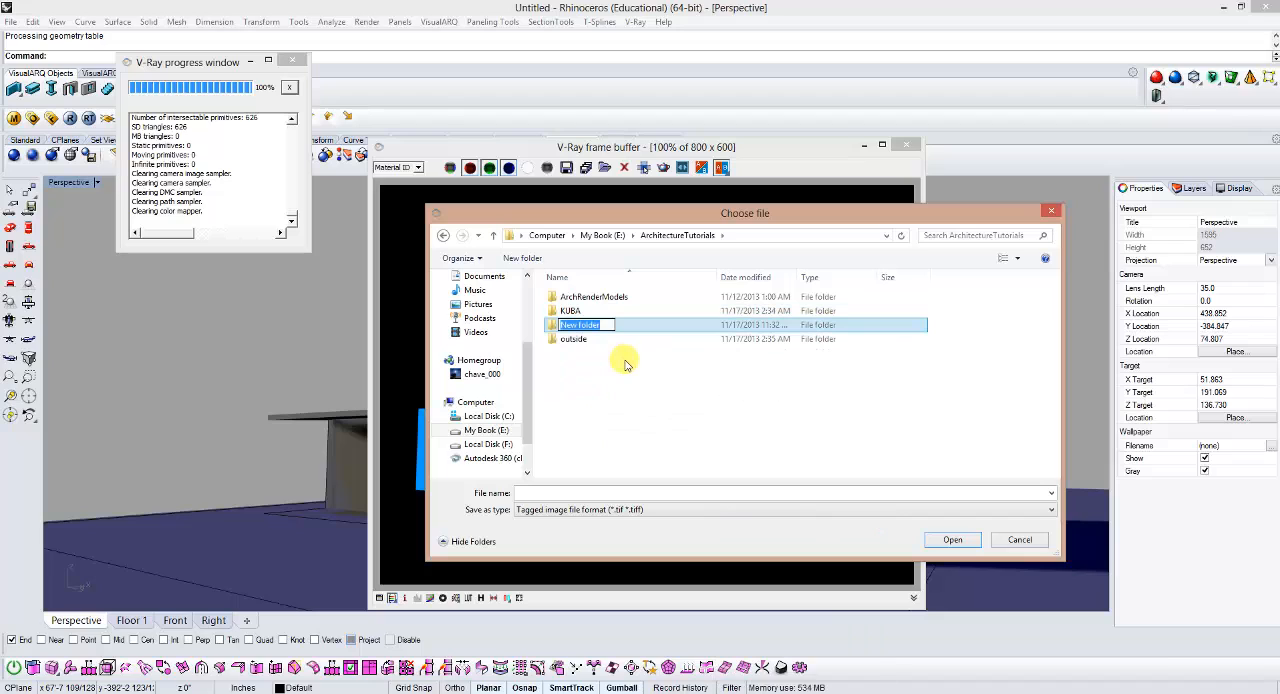
pyautogui.write('Chanles')
pyautogui.press('Return')
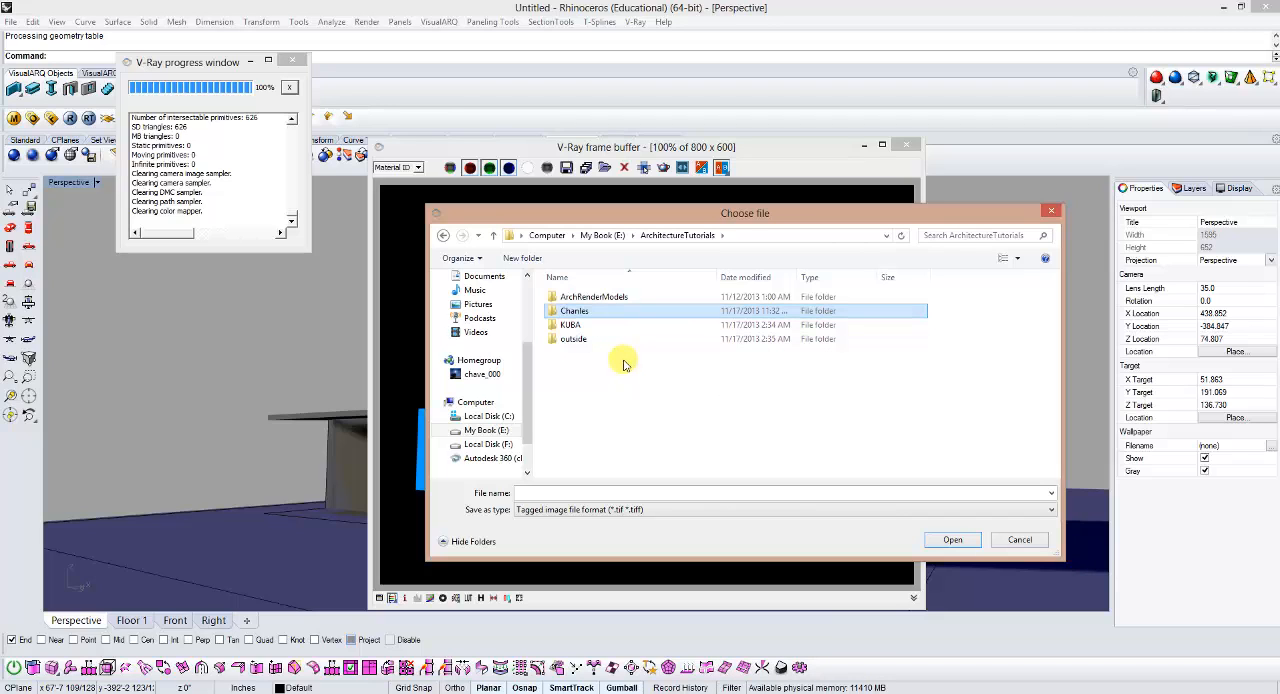
pyautogui.doubleClick(619, 310)
# Step: Save all render channels in the Chanles folder as TIFF images under the name "Test"
pyautogui.click(668, 493)
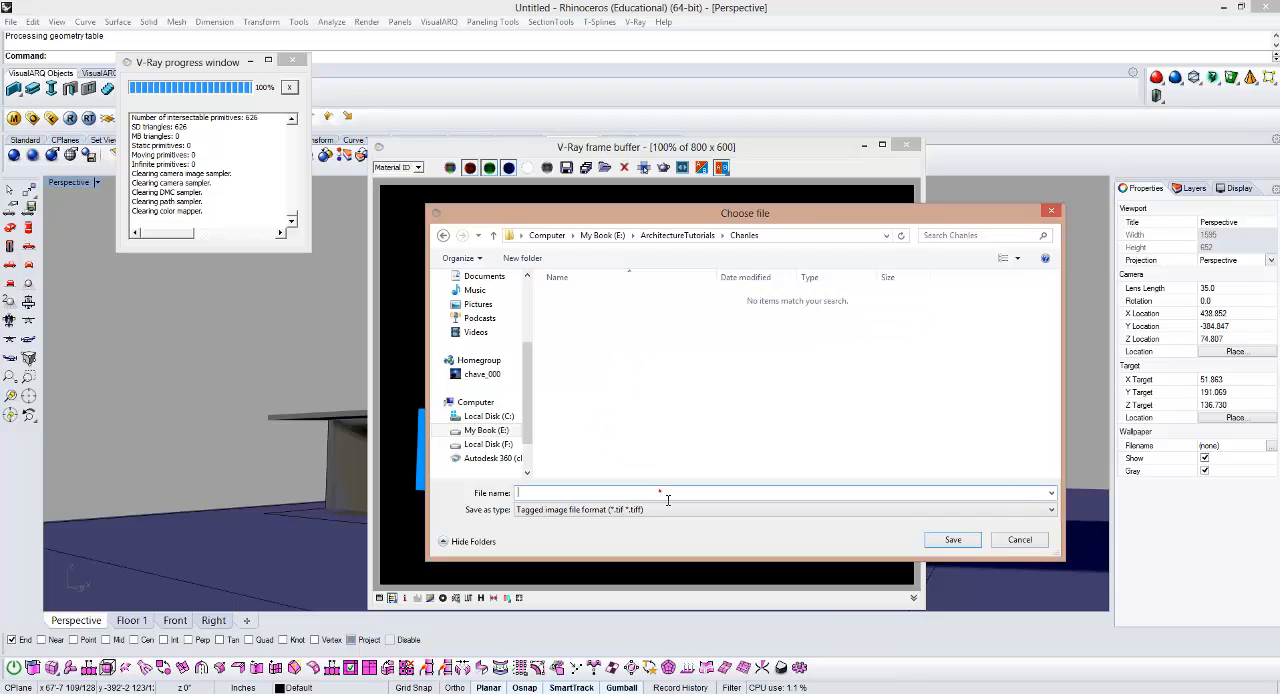
pyautogui.write('Test2')
pyautogui.click(953, 539)
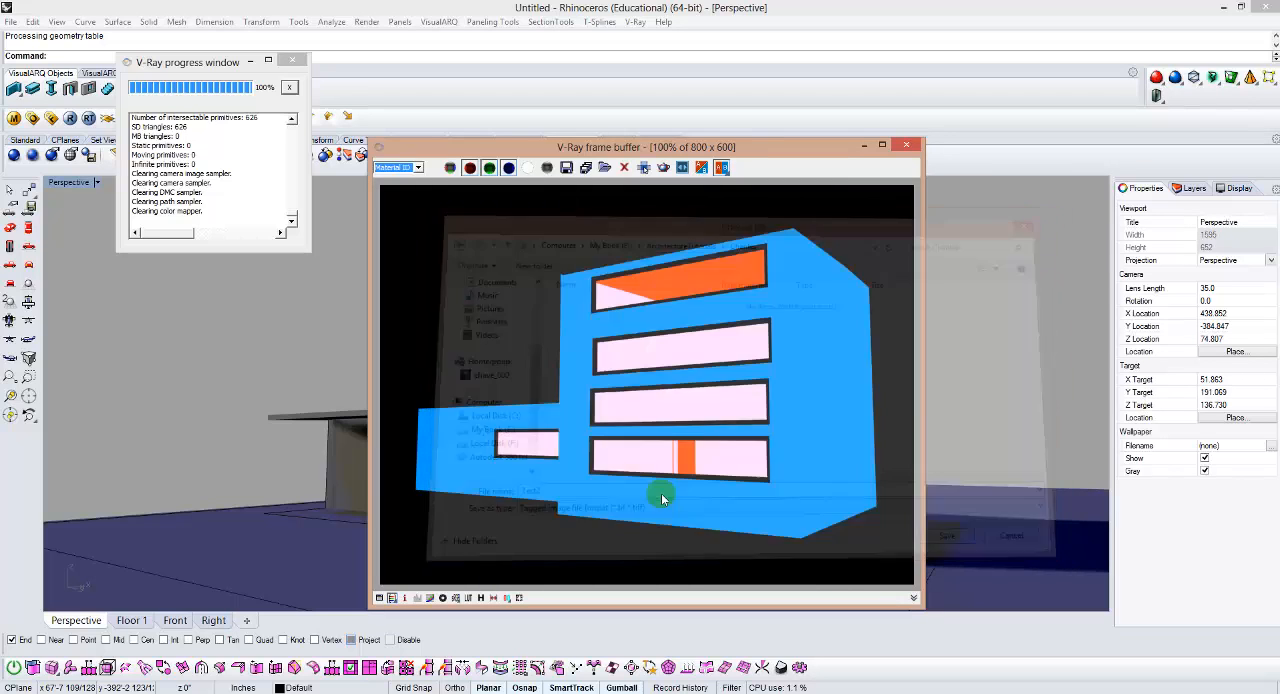
# Step: Minimize Rhino, the V-Ray frame buffer and its progress window to switch to Photoshop, and look through the images open there
pyautogui.click(1222, 7)
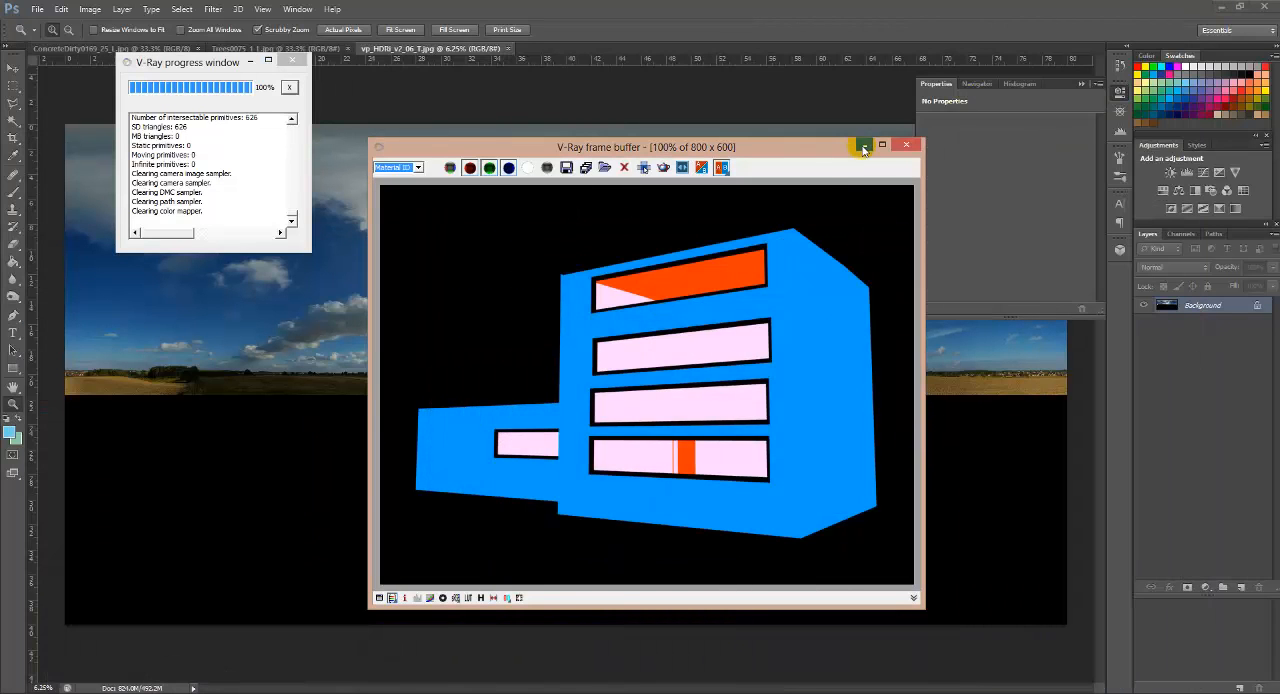
pyautogui.click(864, 148)
pyautogui.click(286, 64)
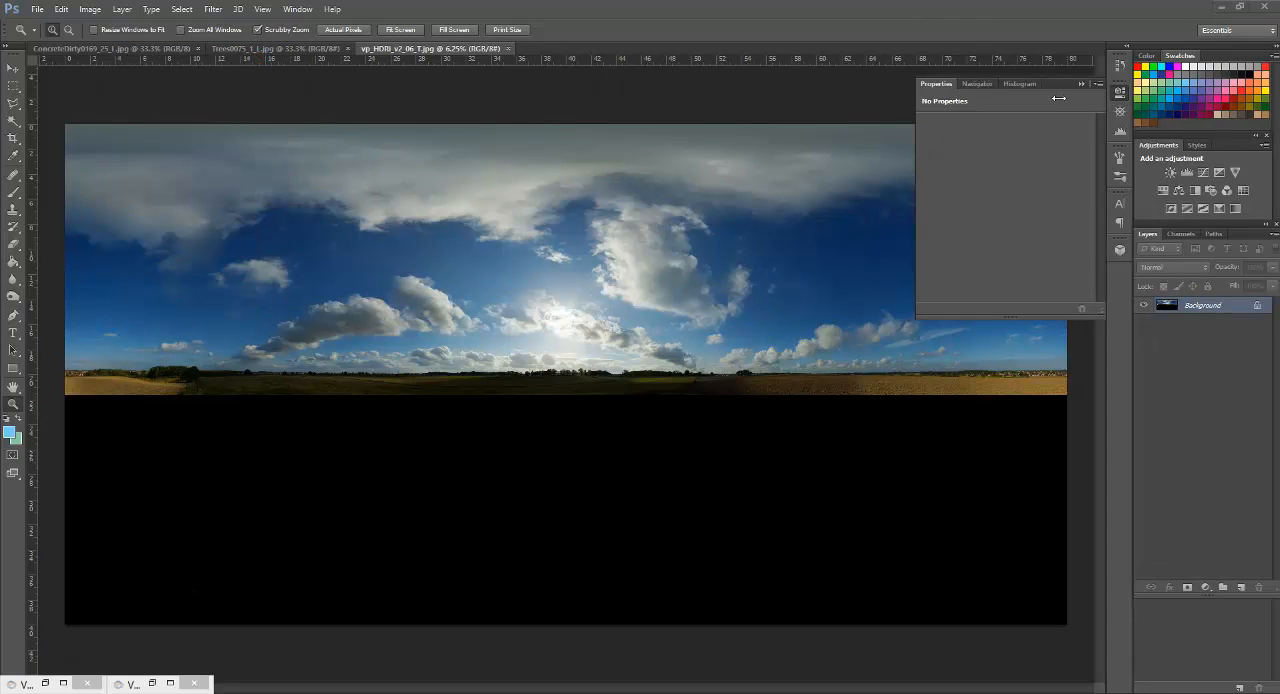
pyautogui.click(110, 49)
pyautogui.click(245, 49)
pyautogui.click(418, 48)
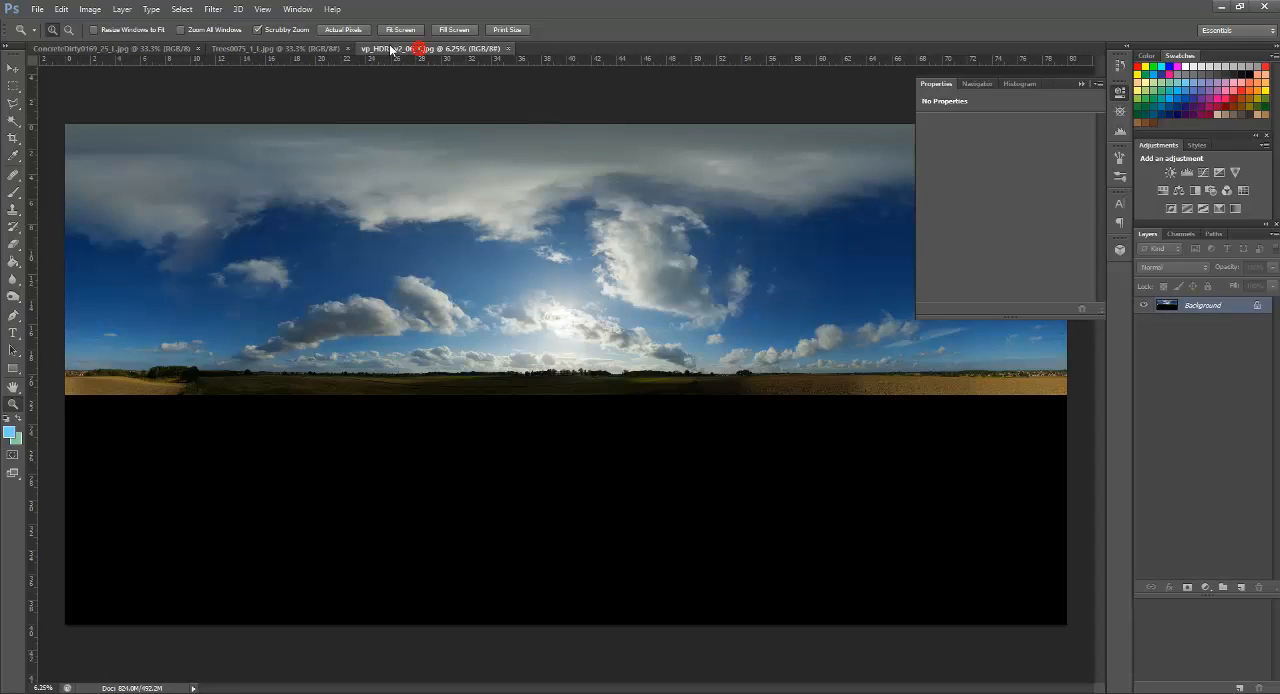
pyautogui.click(105, 48)
# Step: Start opening files and browse to the Chanles folder inside ArchitectureTutorials on the My Book (E:) drive
pyautogui.click(37, 9)
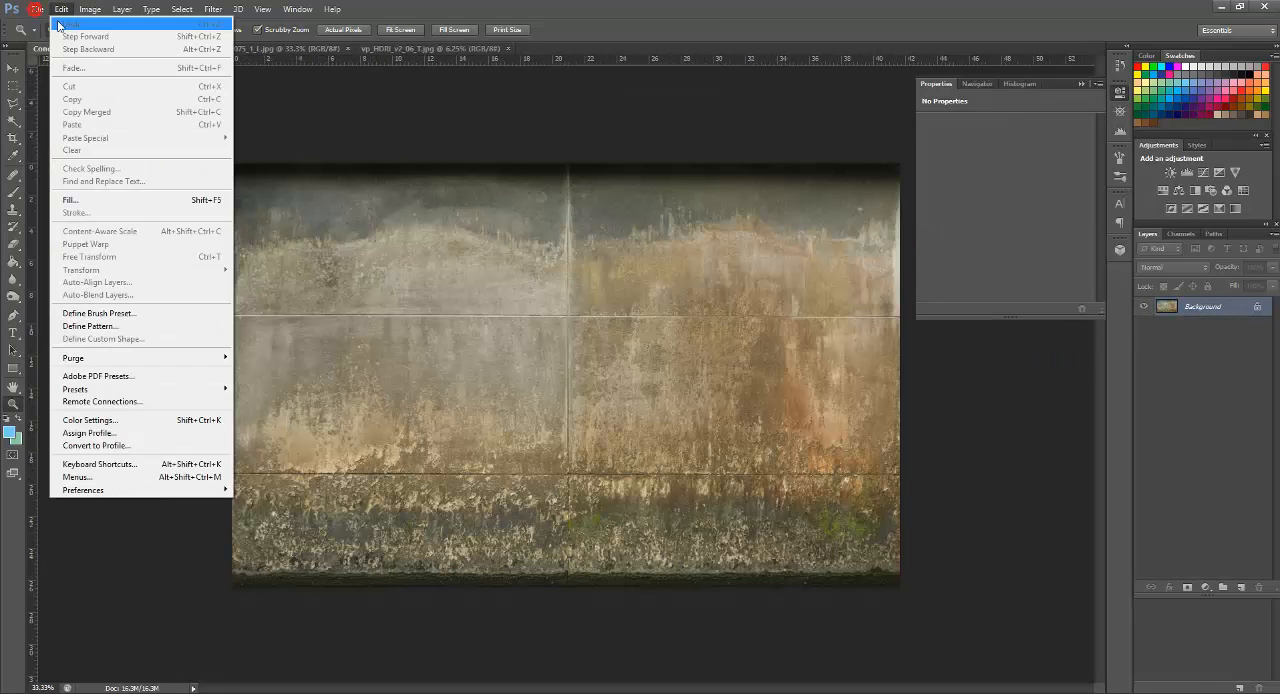
pyautogui.click(48, 36)
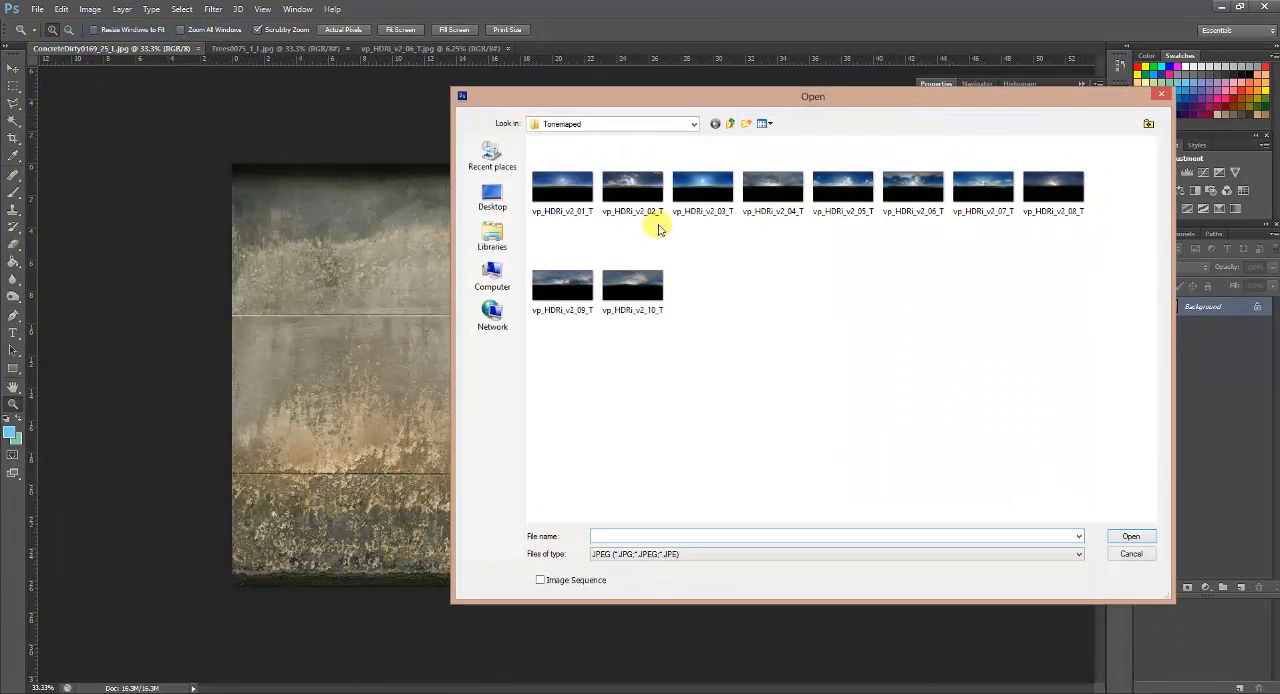
pyautogui.click(492, 237)
pyautogui.click(492, 197)
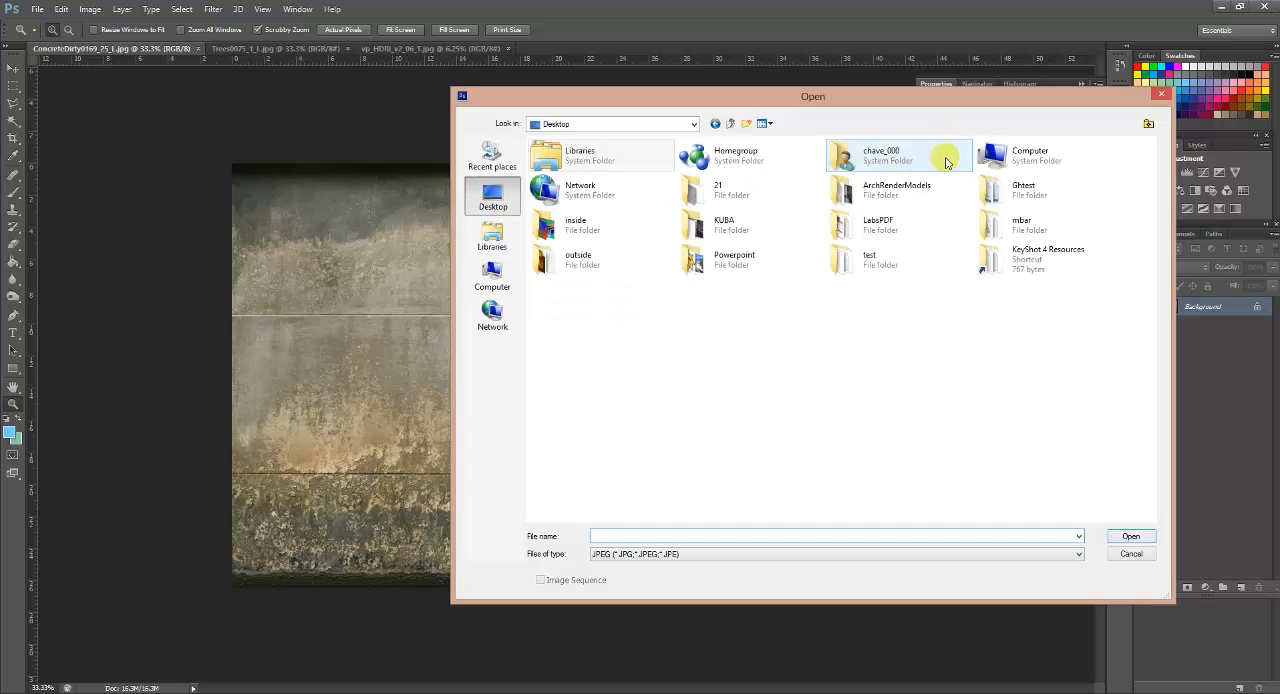
pyautogui.doubleClick(1000, 150)
pyautogui.doubleClick(800, 168)
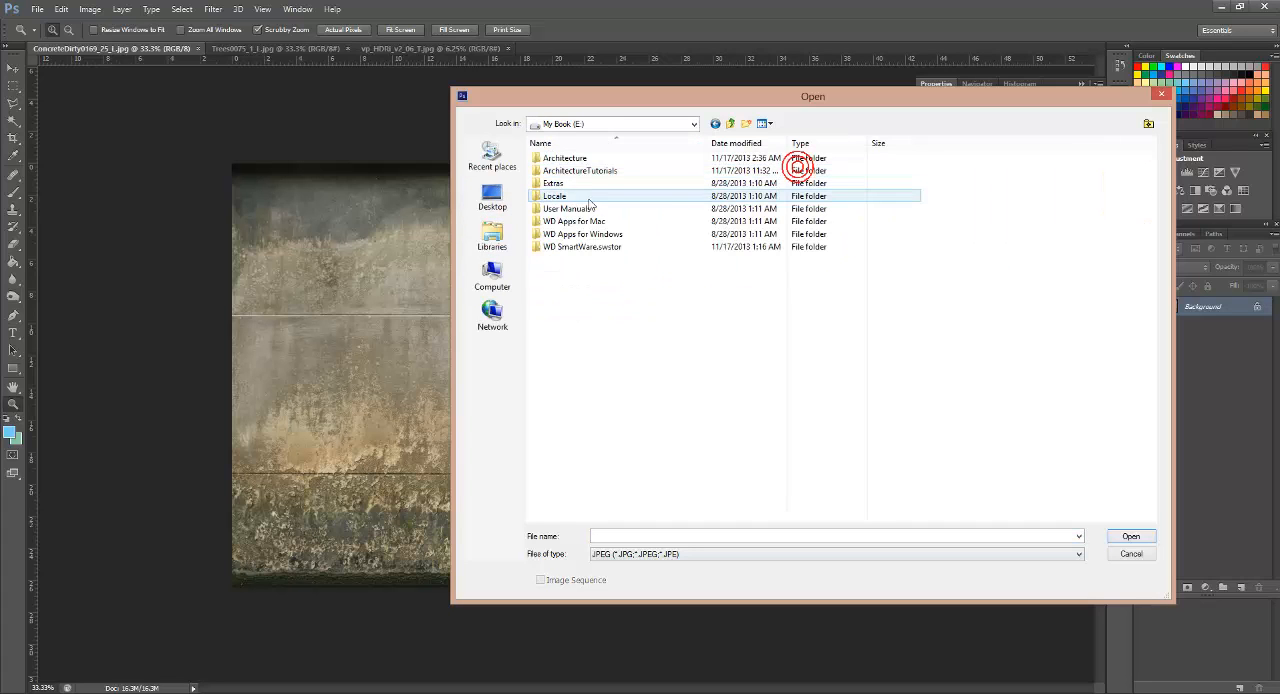
pyautogui.doubleClick(548, 170)
pyautogui.doubleClick(568, 172)
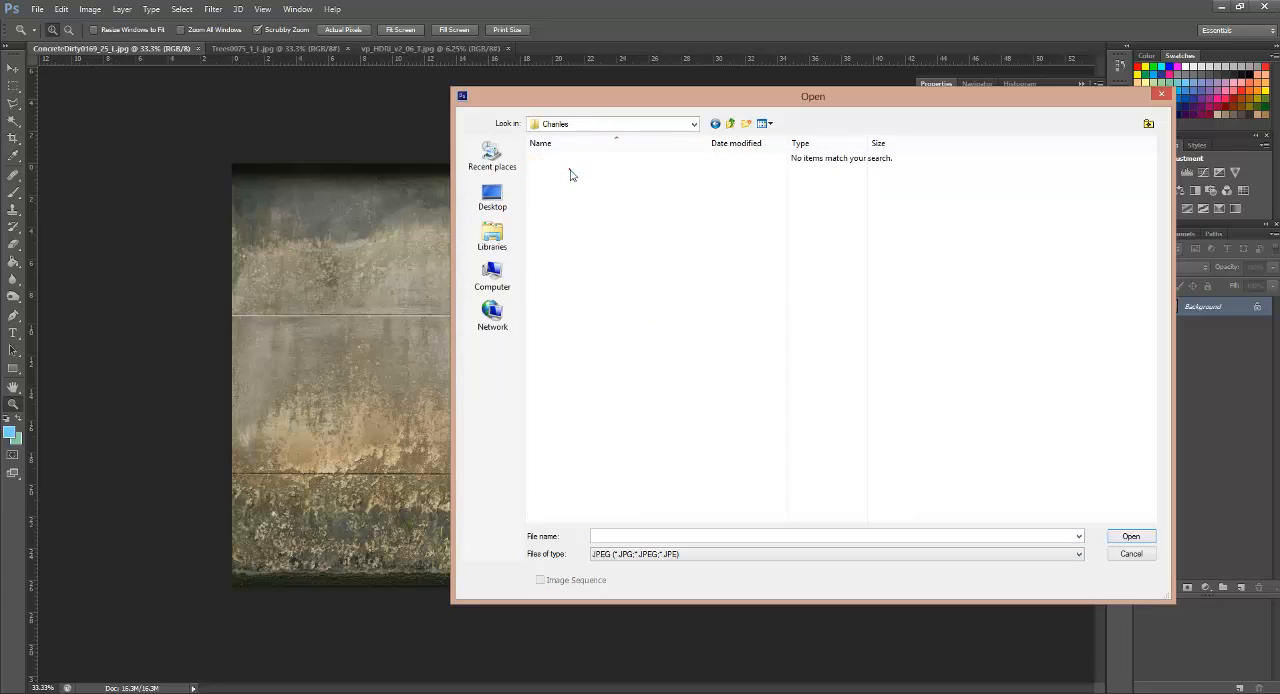
# Step: Filter the Chanles folder to TIFF files and show them as large icons
pyautogui.click(663, 554)
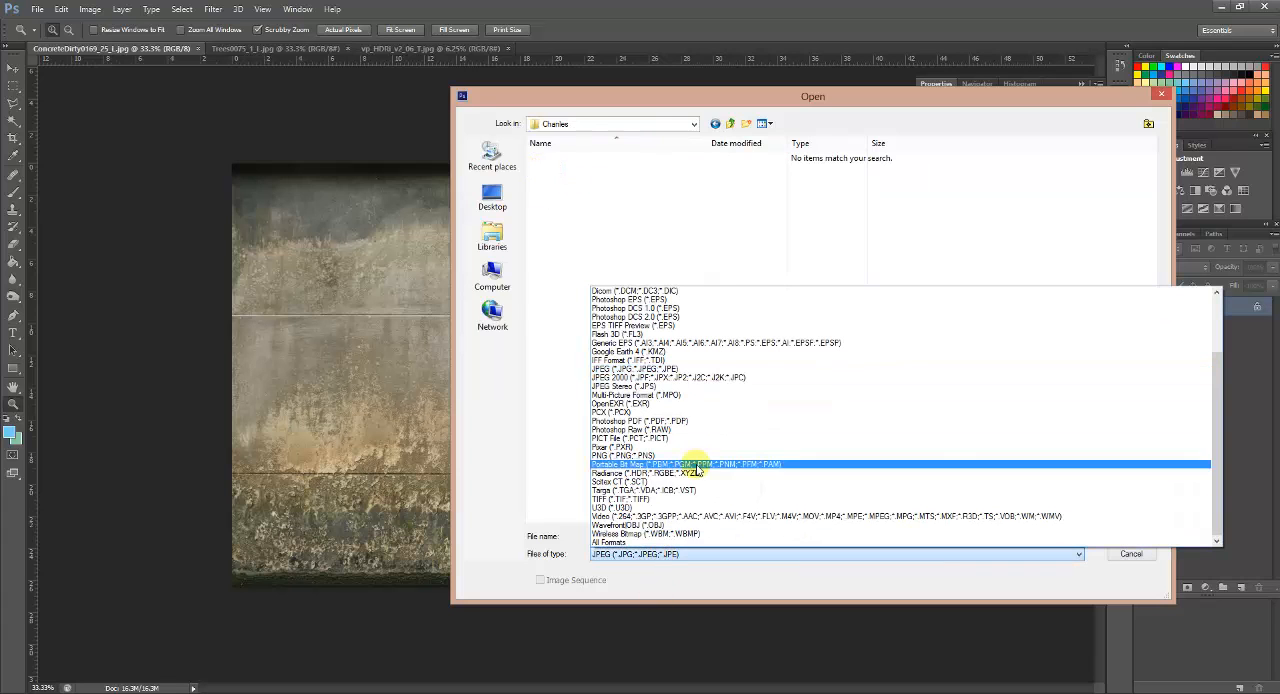
pyautogui.click(636, 499)
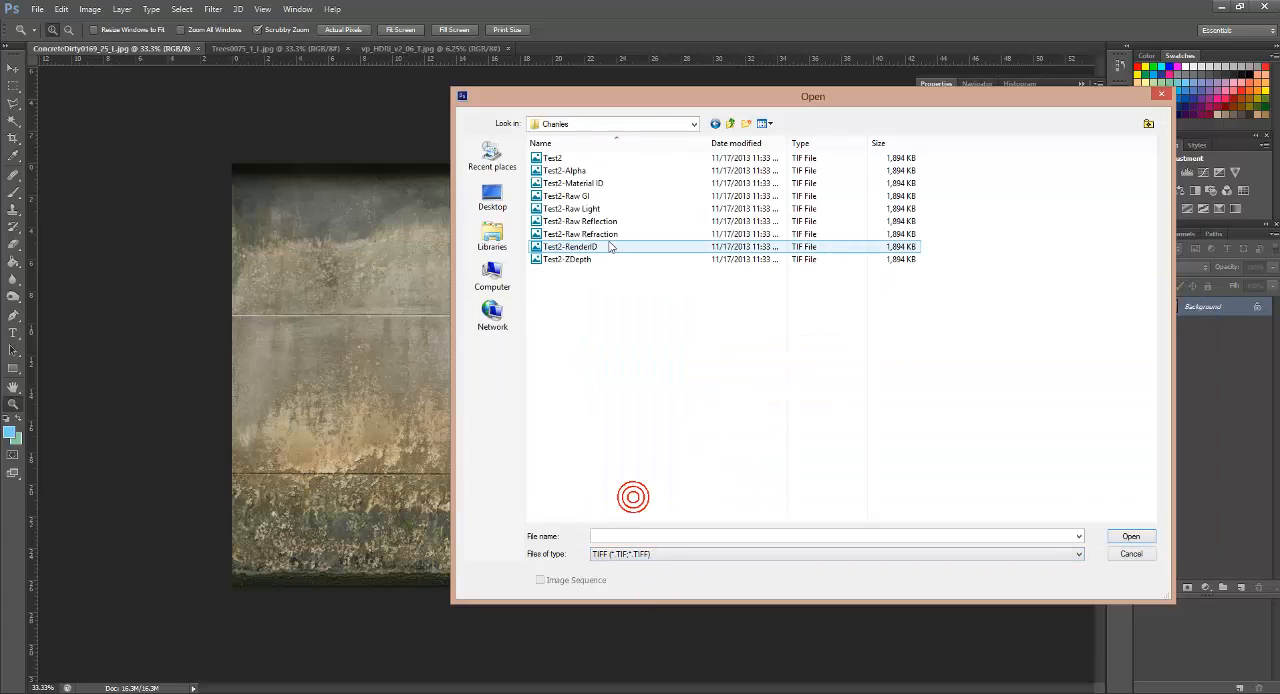
pyautogui.click(766, 123)
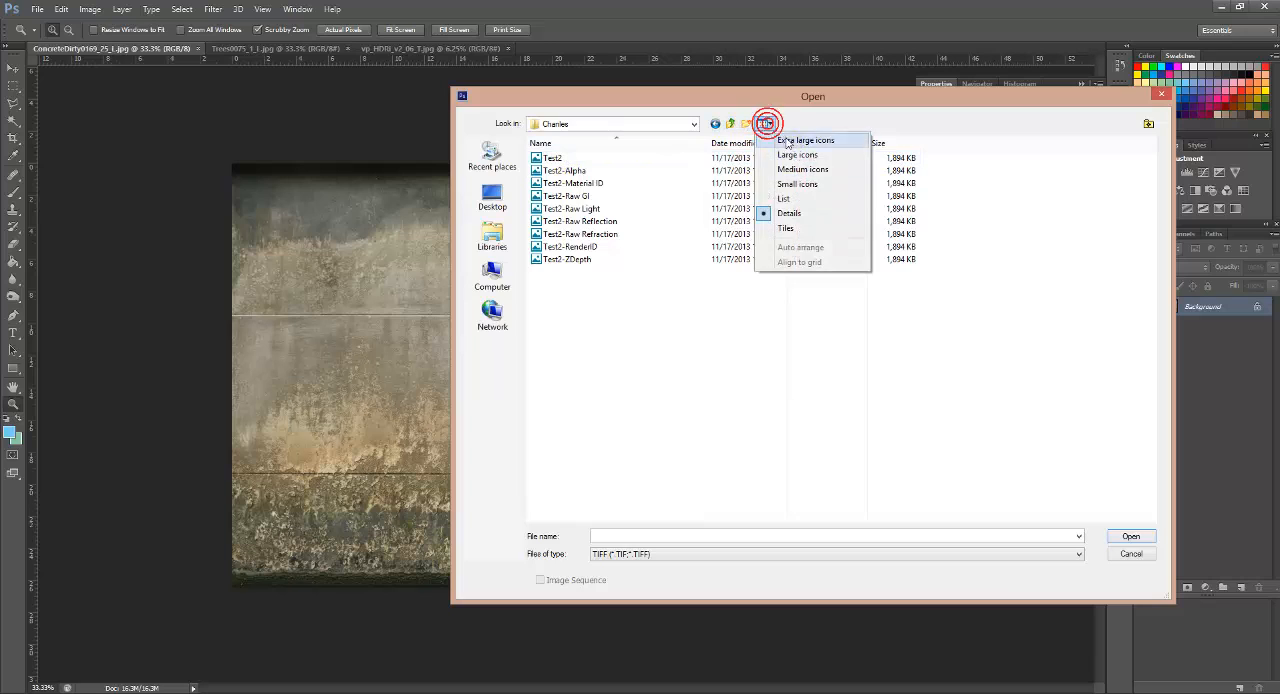
pyautogui.click(790, 160)
# Step: Open all the Test2 TIFF files together, from the main render and Alpha through RenderID and ZDepth
pyautogui.click(556, 174)
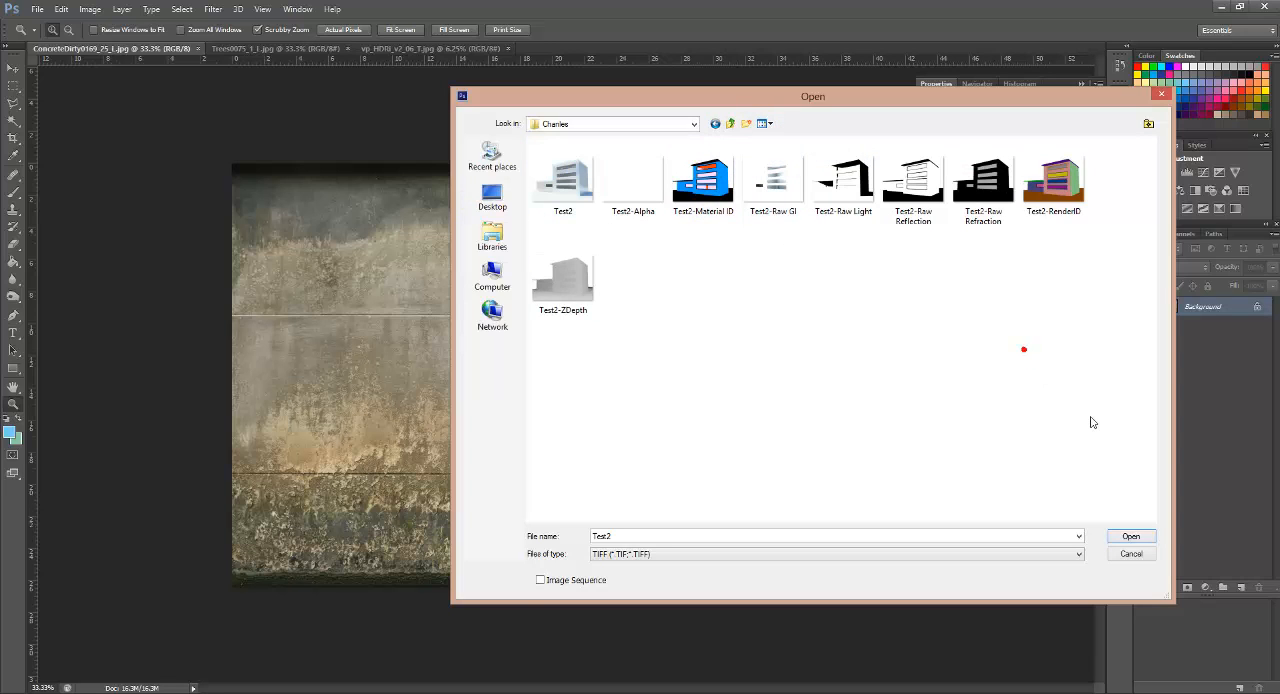
pyautogui.moveTo(1092, 418); pyautogui.dragTo(697, 240)
pyautogui.click(572, 176)
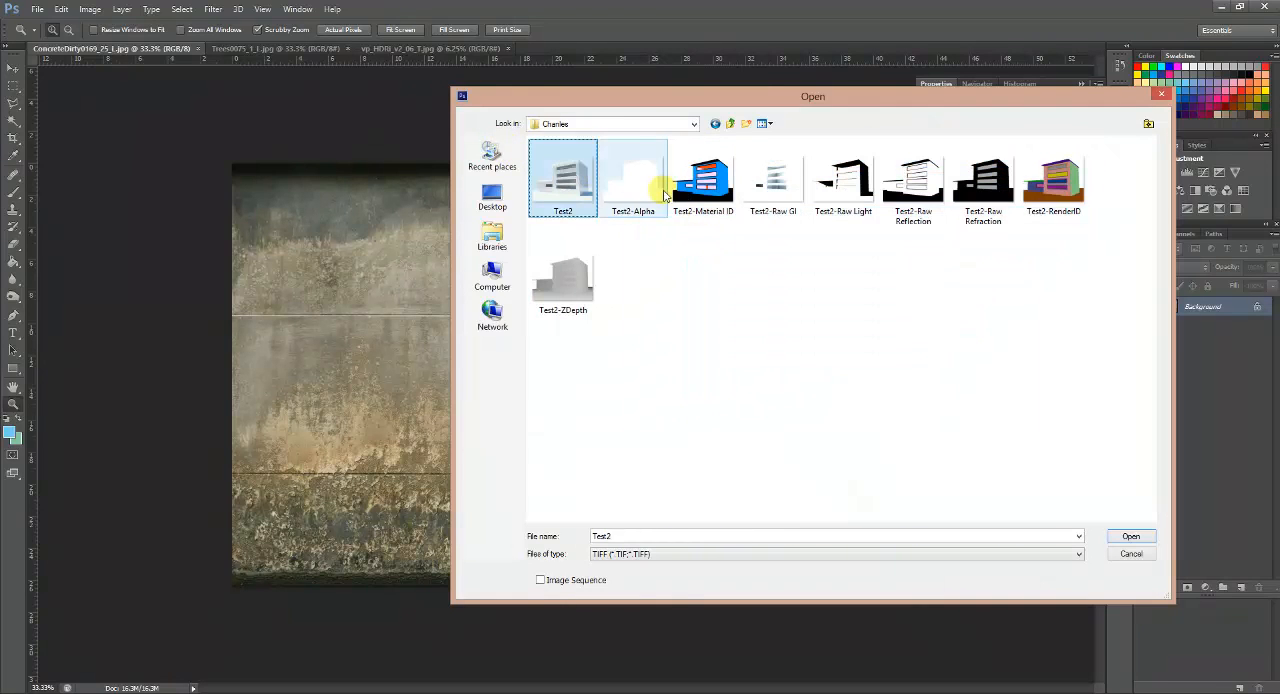
pyautogui.keyDown('ctrl'); pyautogui.click(633, 176); pyautogui.keyUp('ctrl')
pyautogui.keyDown('ctrl'); pyautogui.click(703, 178); pyautogui.keyUp('ctrl')
pyautogui.keyDown('ctrl'); pyautogui.click(778, 180); pyautogui.keyUp('ctrl')
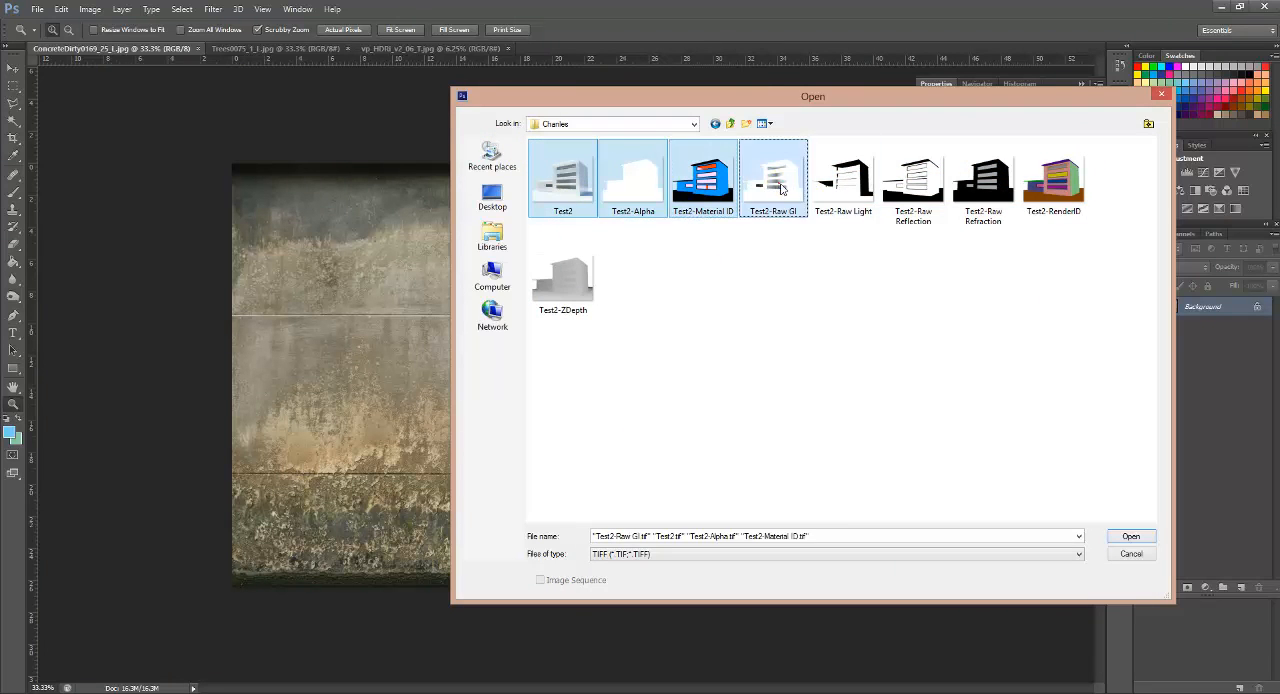
pyautogui.keyDown('ctrl'); pyautogui.click(843, 184); pyautogui.keyUp('ctrl')
pyautogui.keyDown('ctrl'); pyautogui.click(921, 198); pyautogui.keyUp('ctrl')
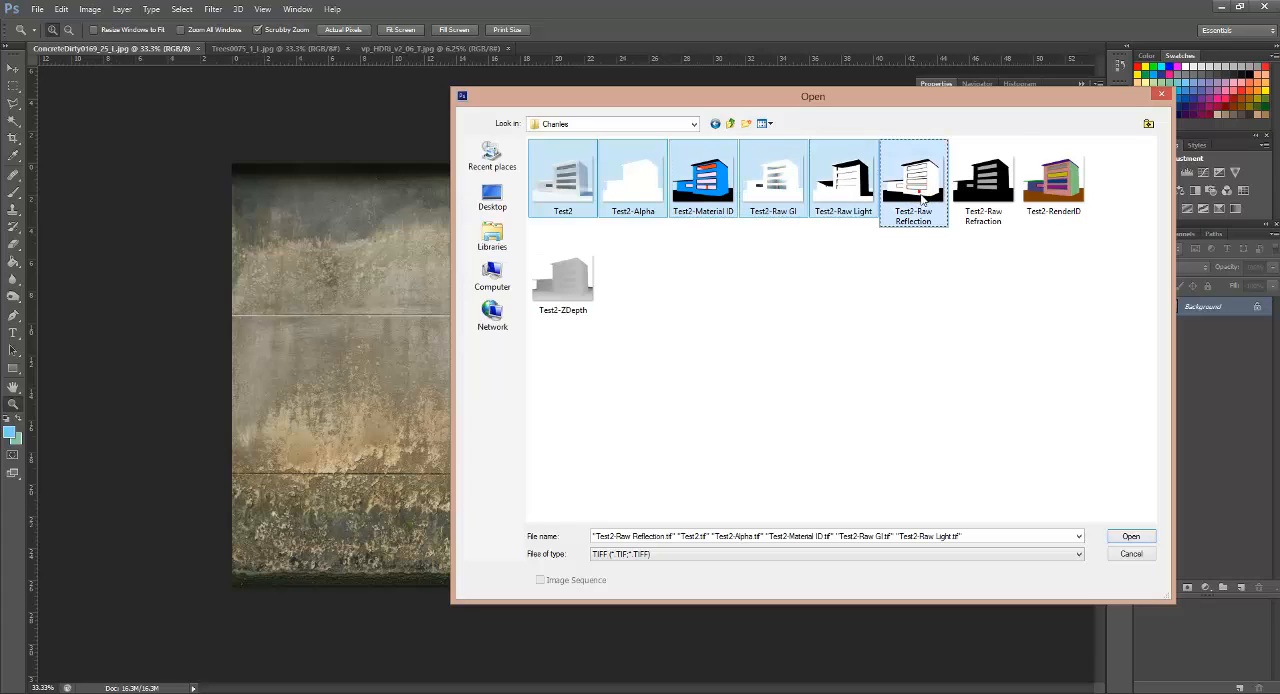
pyautogui.keyDown('ctrl'); pyautogui.click(986, 190); pyautogui.keyUp('ctrl')
pyautogui.keyDown('shift'); pyautogui.click(580, 290); pyautogui.keyUp('shift')
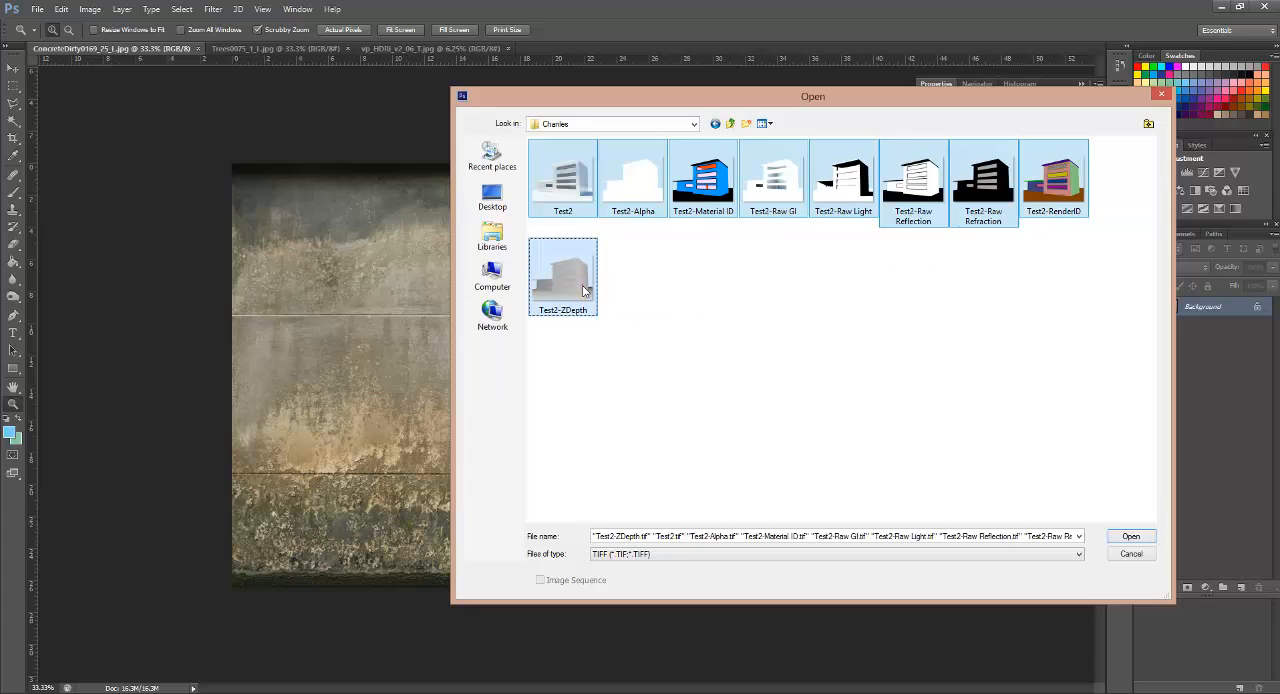
pyautogui.click(1146, 539)
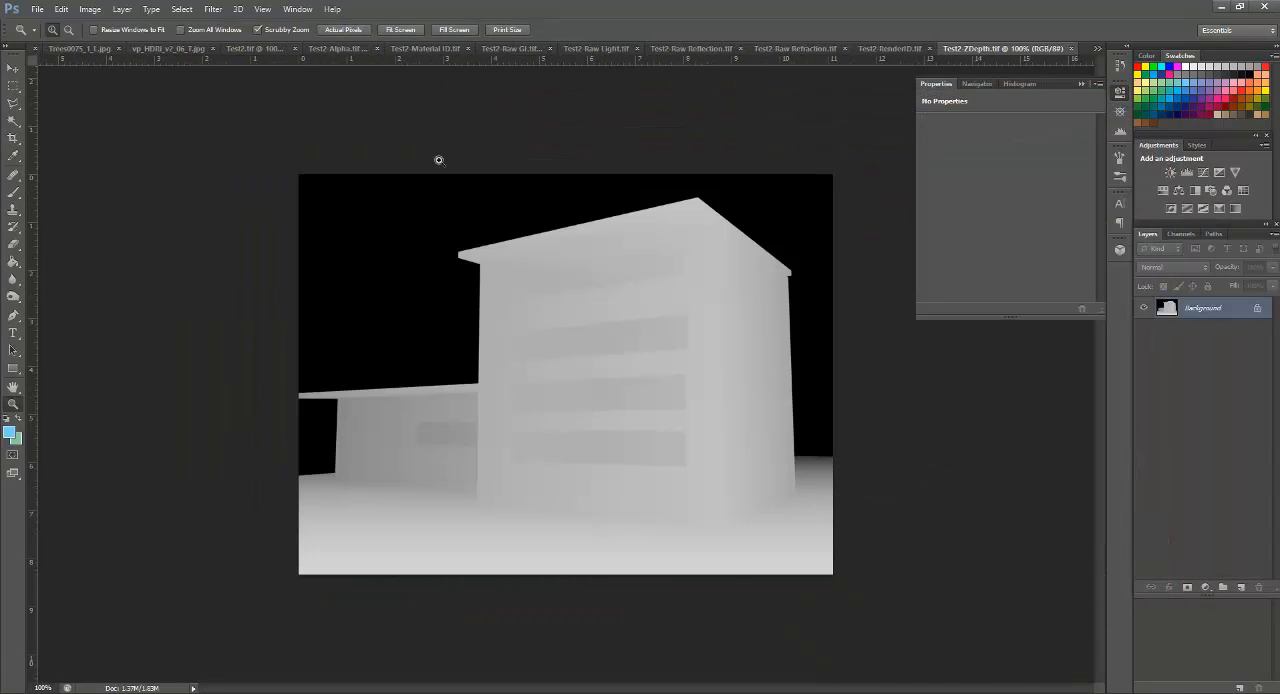
# Step: Bring up the main render Test2.tif and view its colour and alpha channels
pyautogui.click(268, 48)
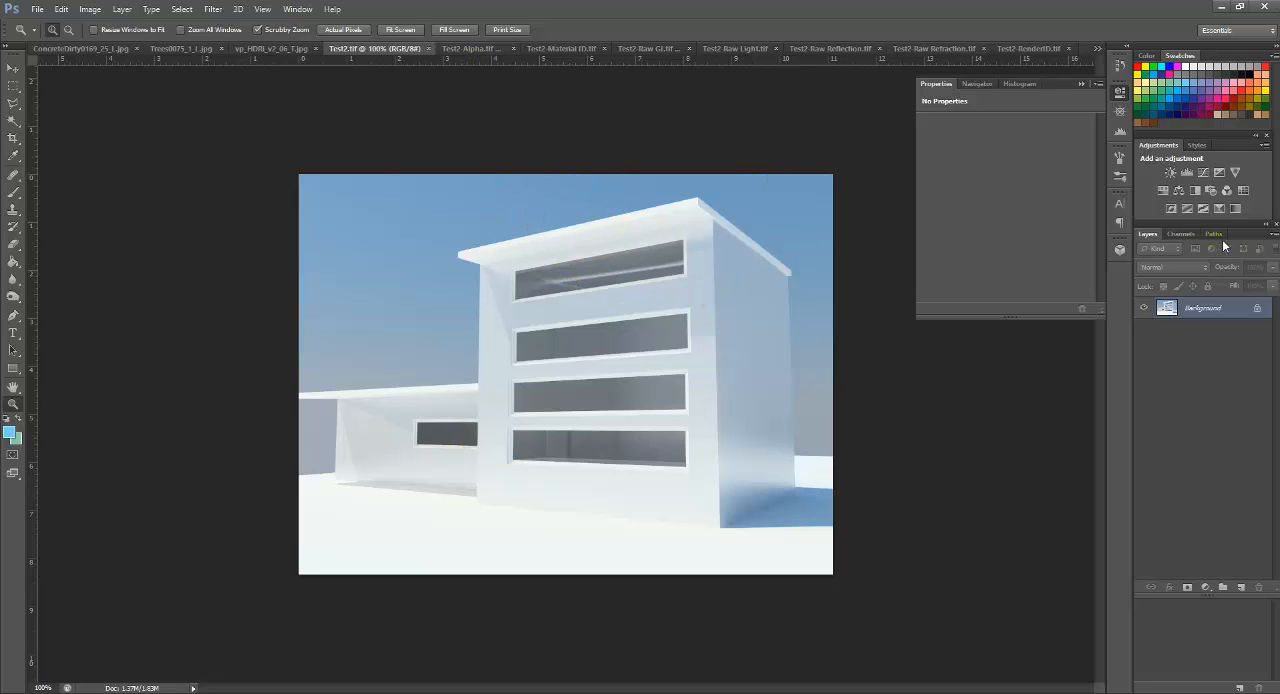
pyautogui.click(1182, 234)
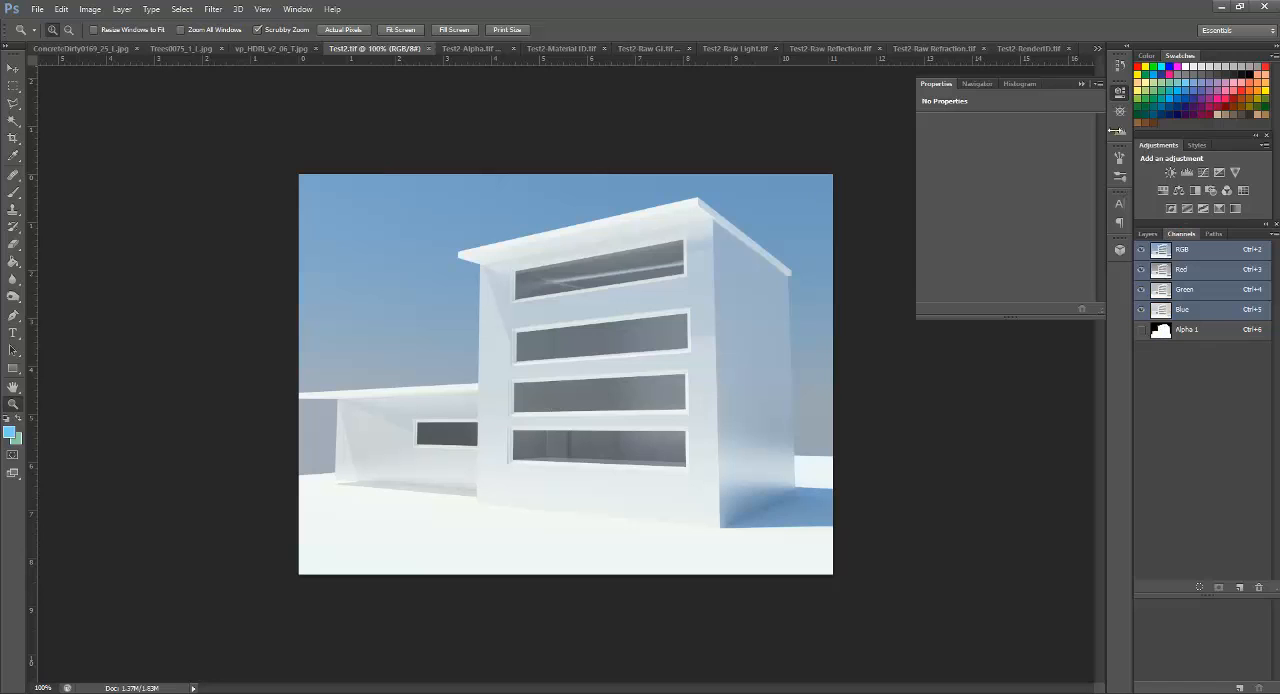
pyautogui.click(1149, 234)
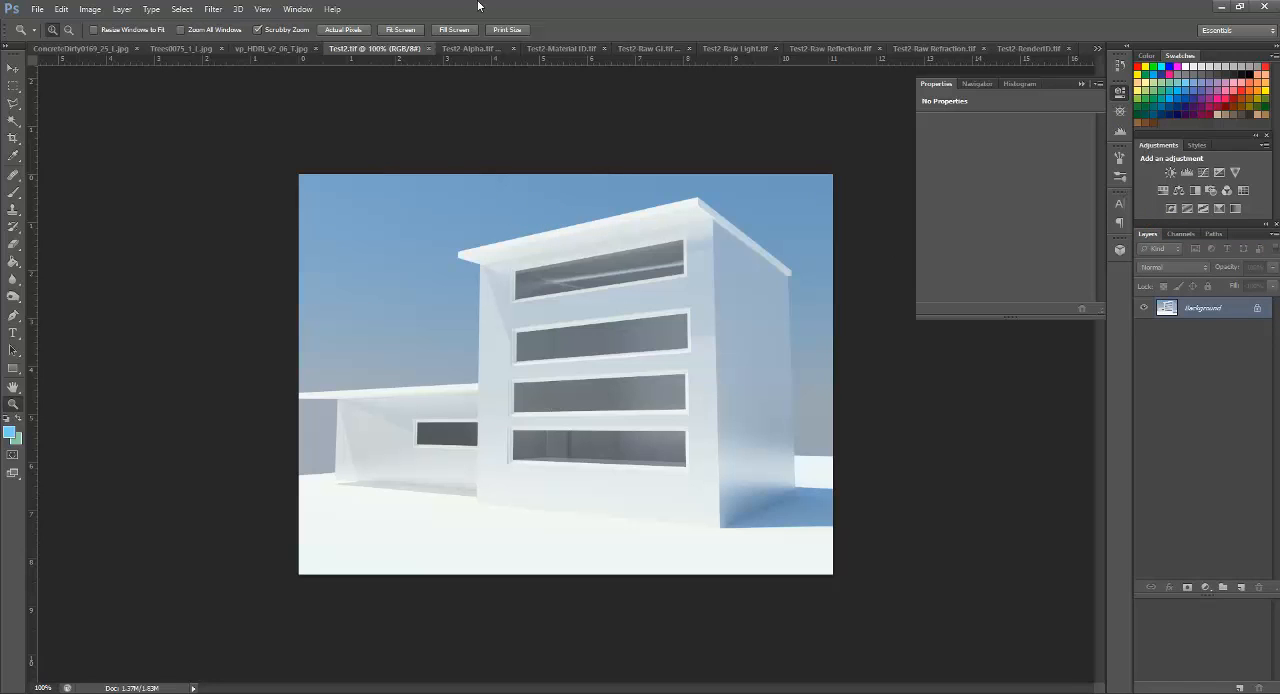
# Step: Load the Alpha 1 channel of Test2.tif as a new, inverted selection
pyautogui.click(194, 12)
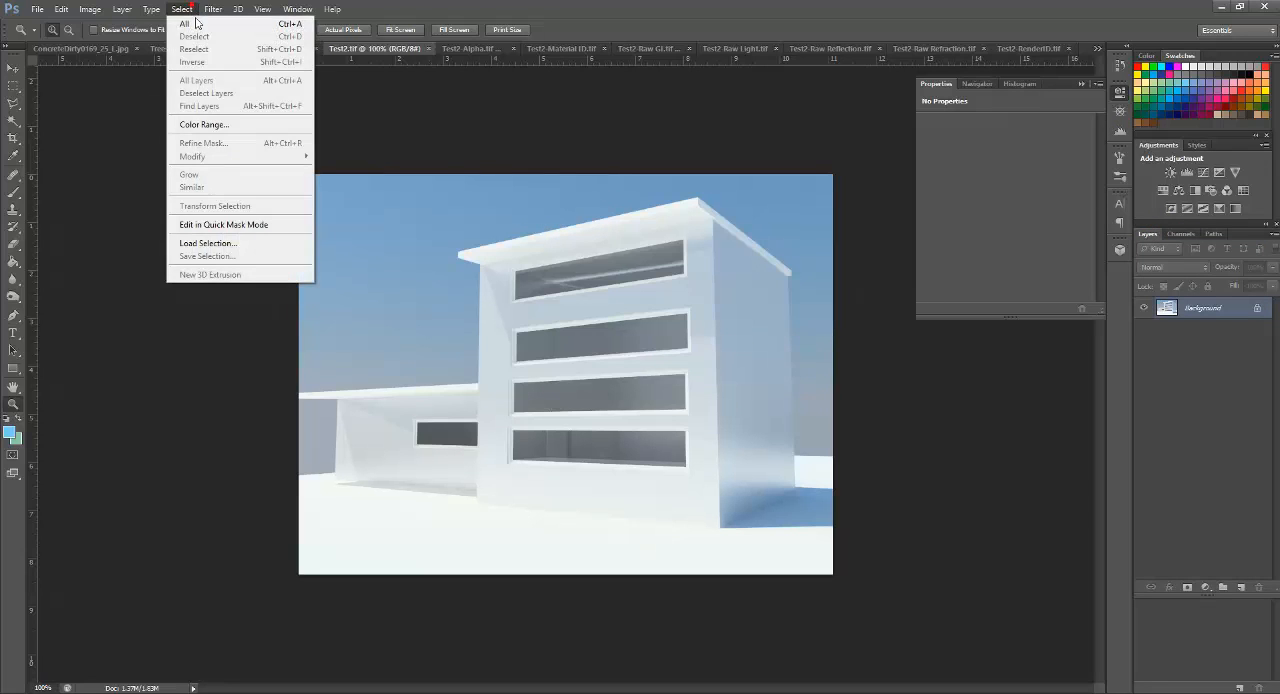
pyautogui.click(240, 243)
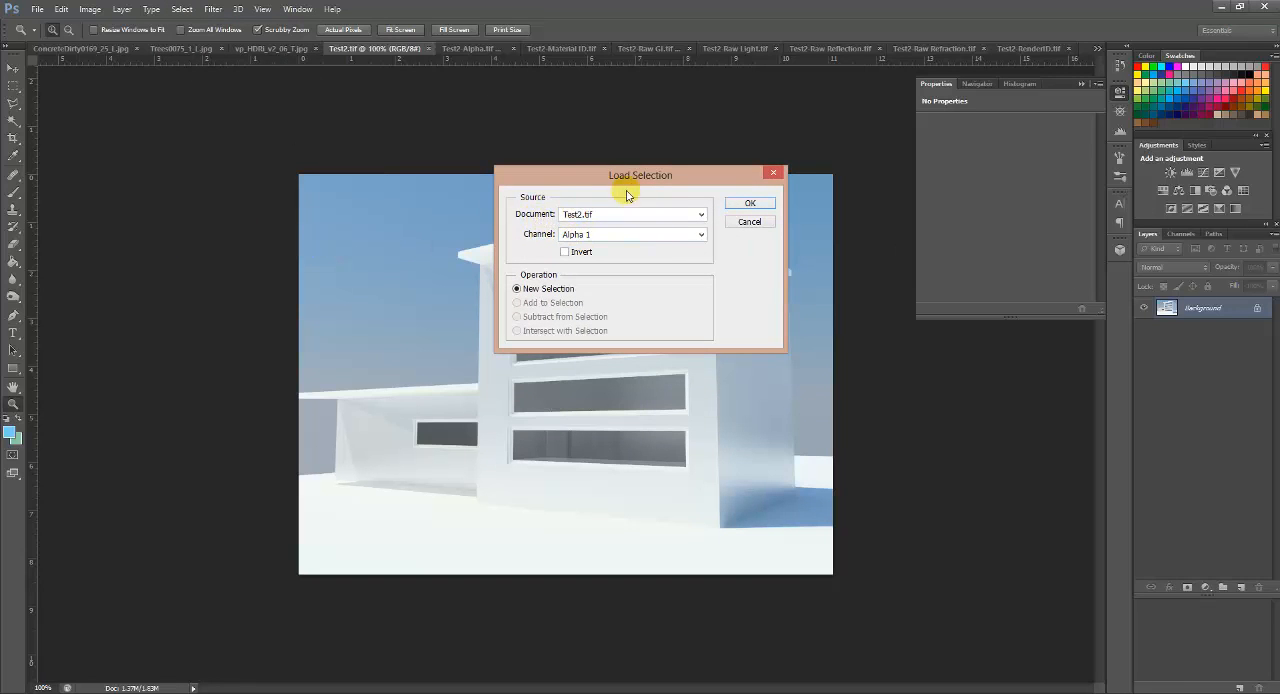
pyautogui.click(619, 234)
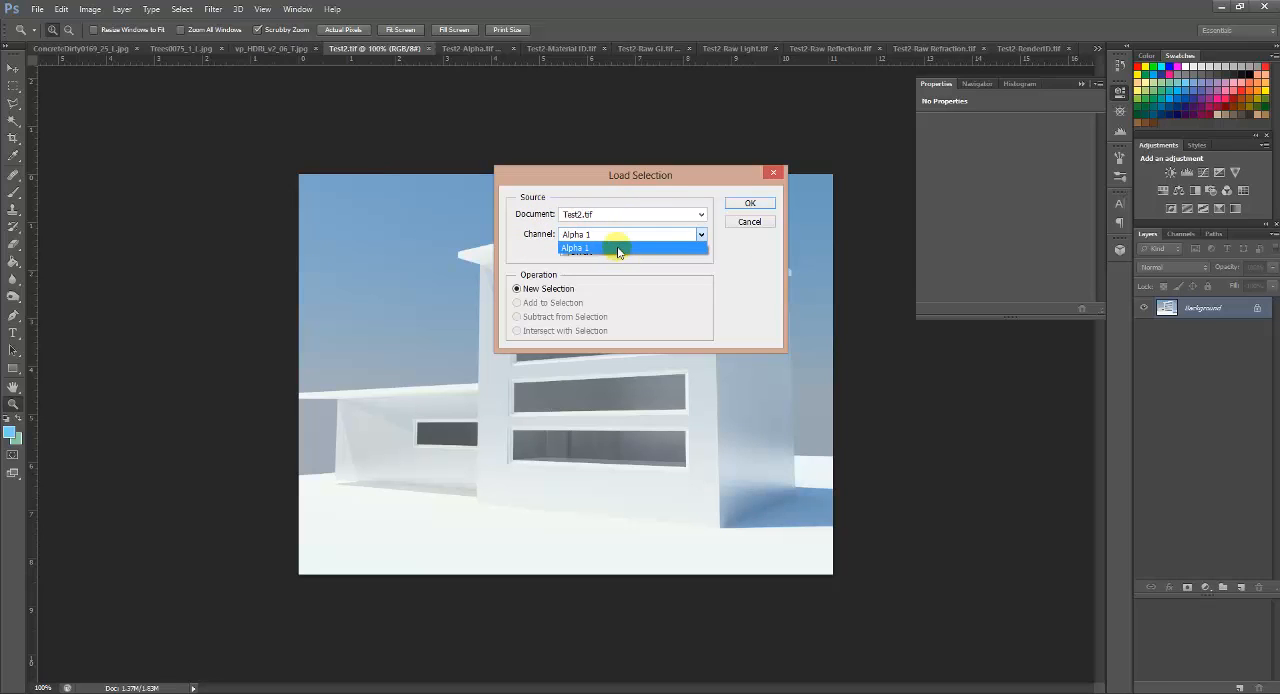
pyautogui.click(619, 248)
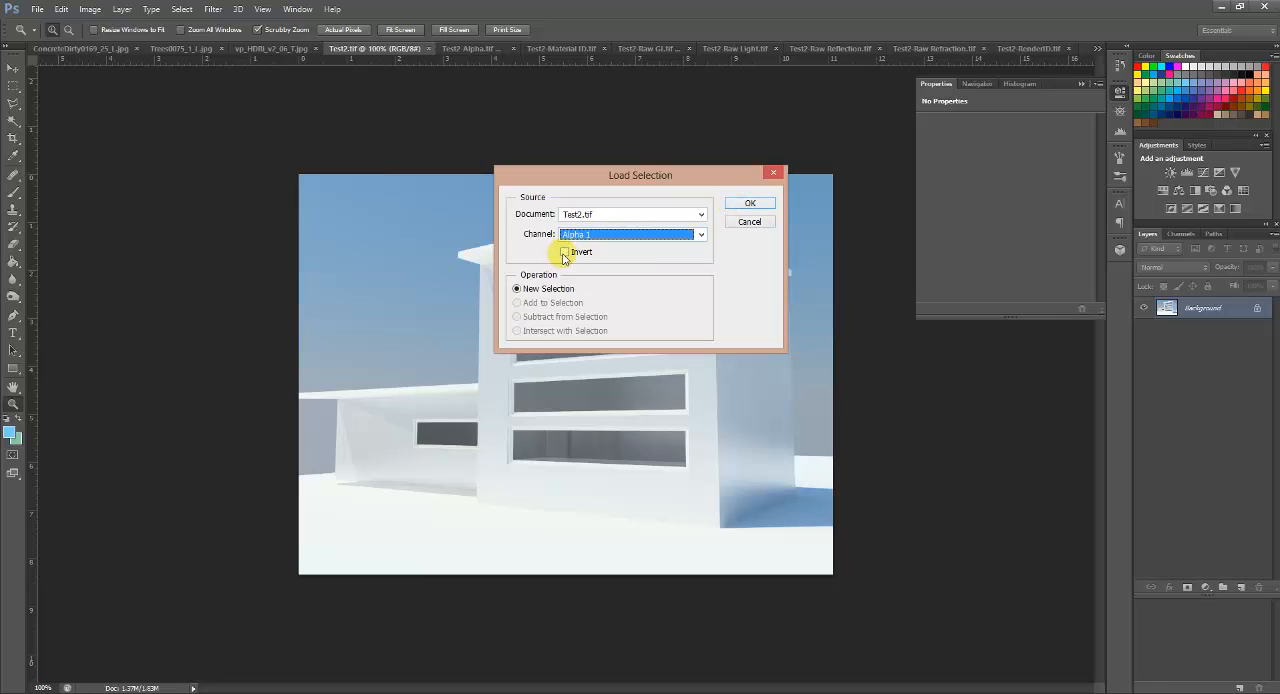
pyautogui.click(564, 252)
pyautogui.click(748, 204)
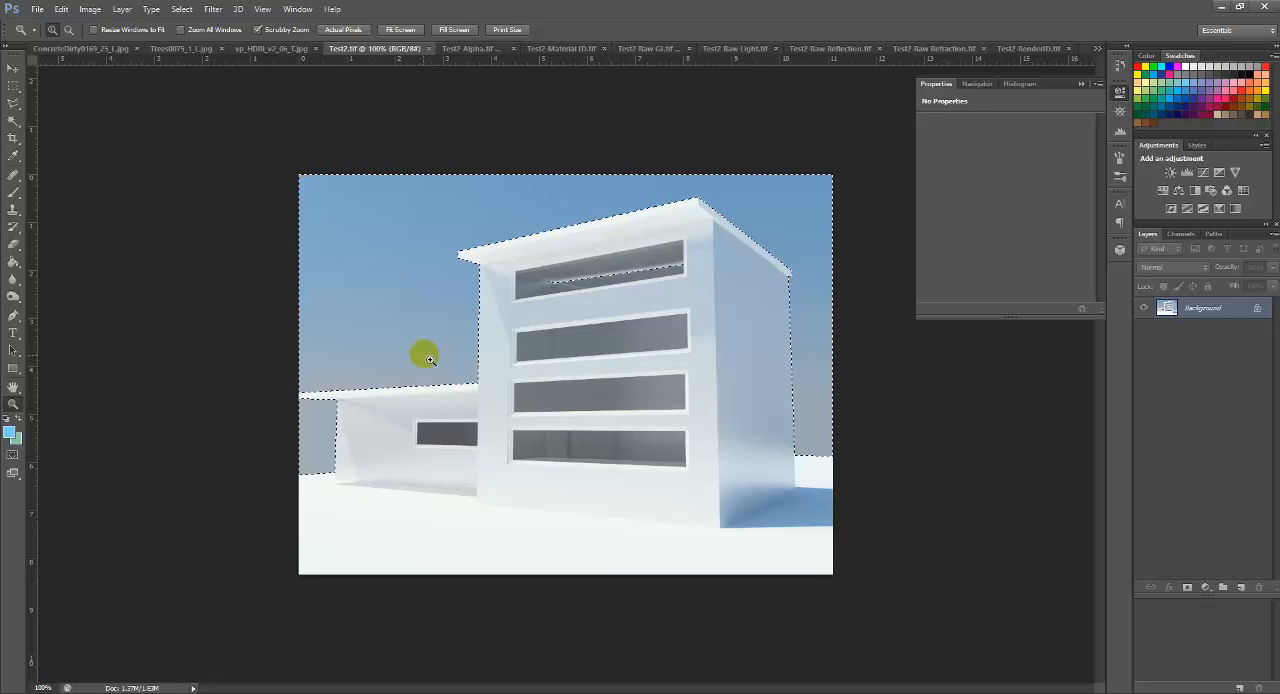
# Step: Convert the Background into Layer 0, delete the selected sky around the building and clear the selection
pyautogui.doubleClick(1167, 307)
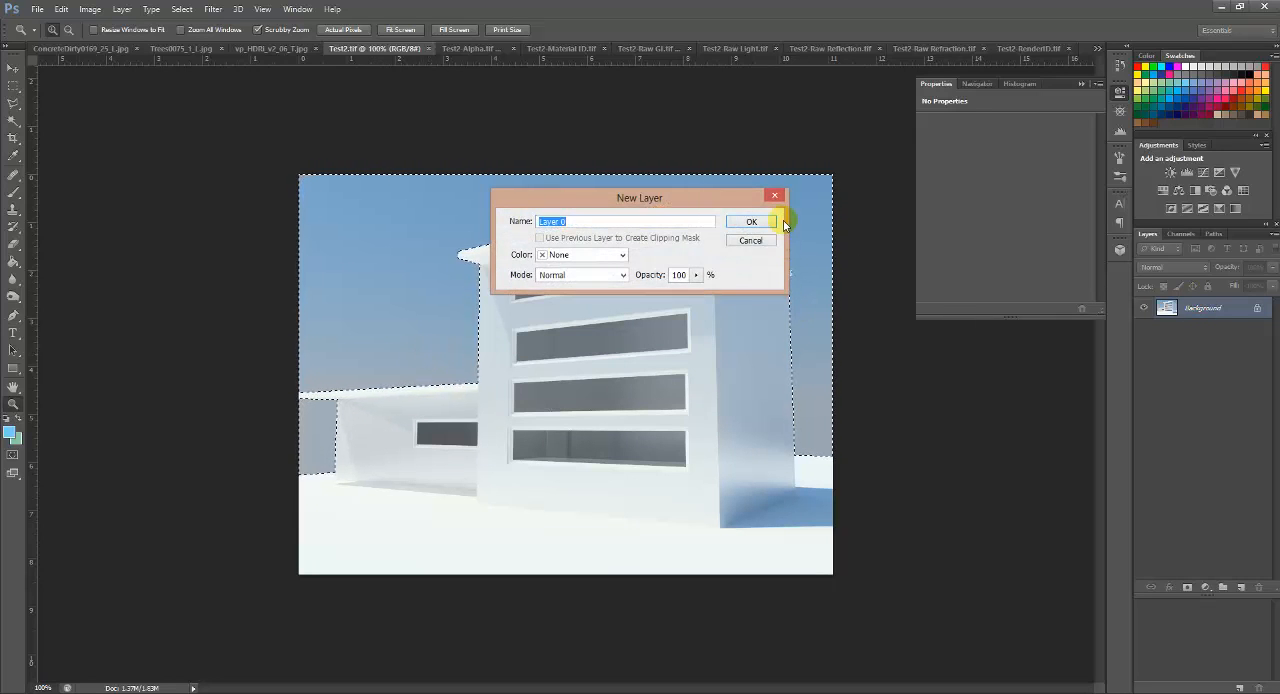
pyautogui.click(750, 221)
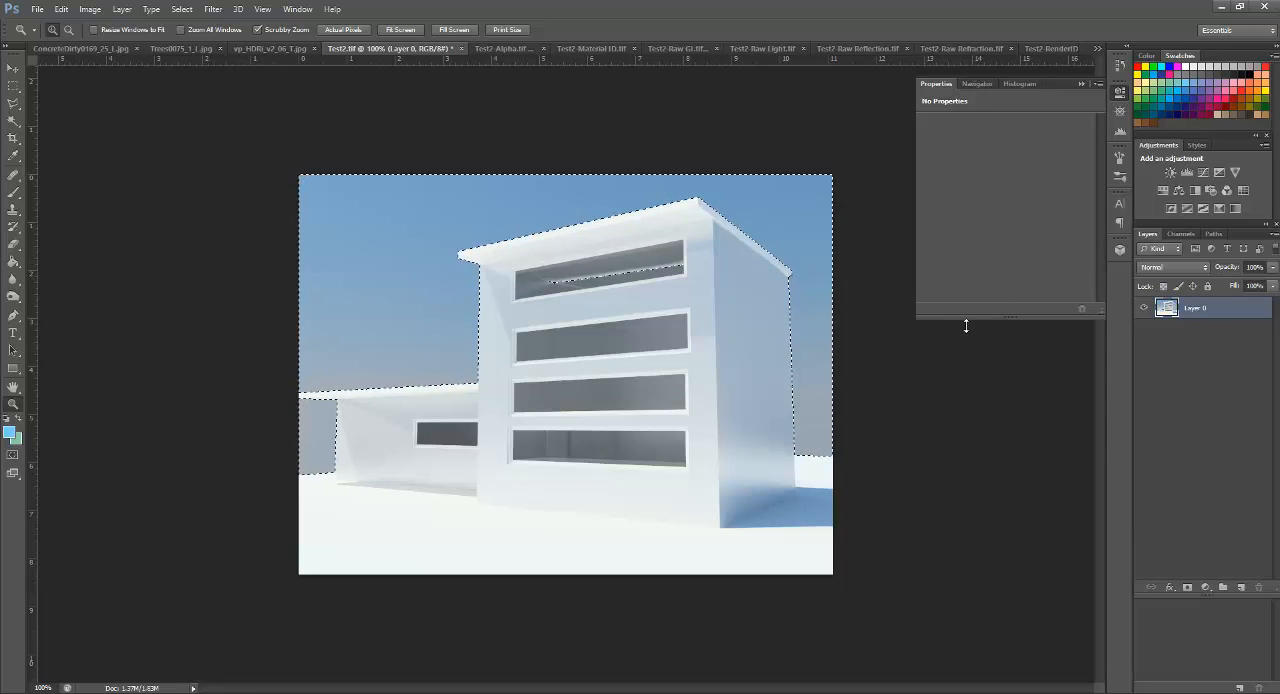
pyautogui.press('Delete')
pyautogui.hotkey('ctrl', 'd')
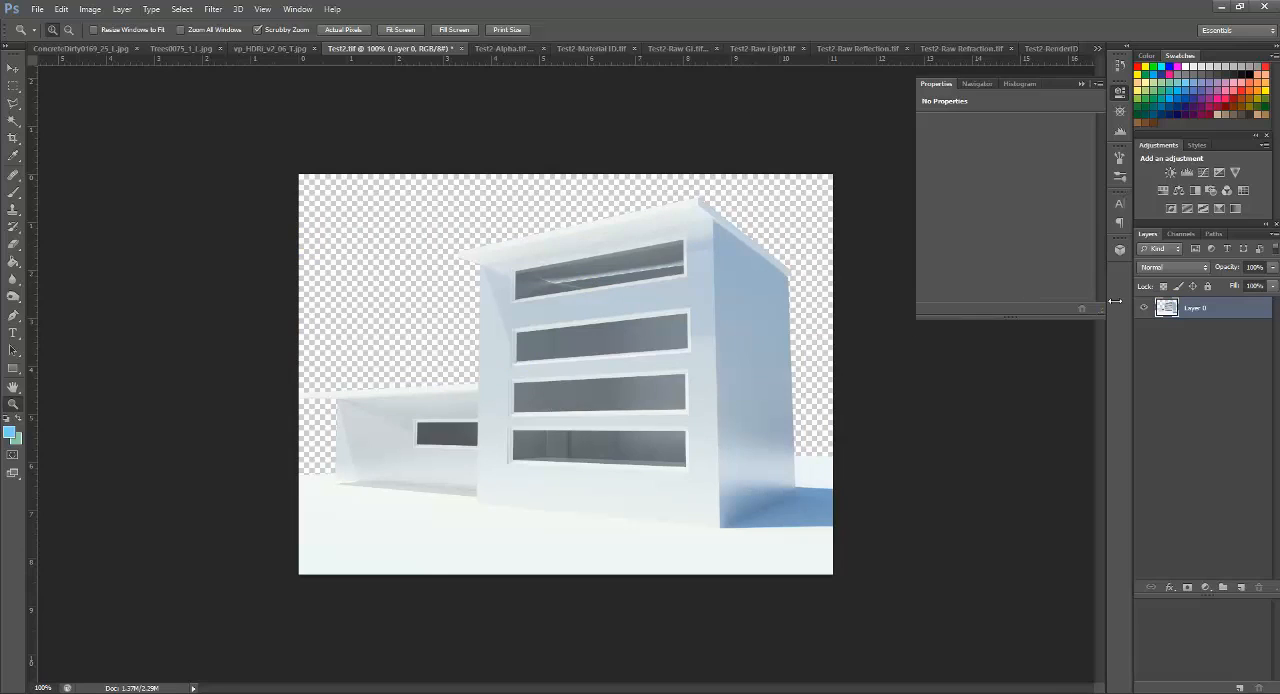
# Step: Duplicate the cut-out building layer and hide the original Layer 0
pyautogui.rightClick(1224, 308)
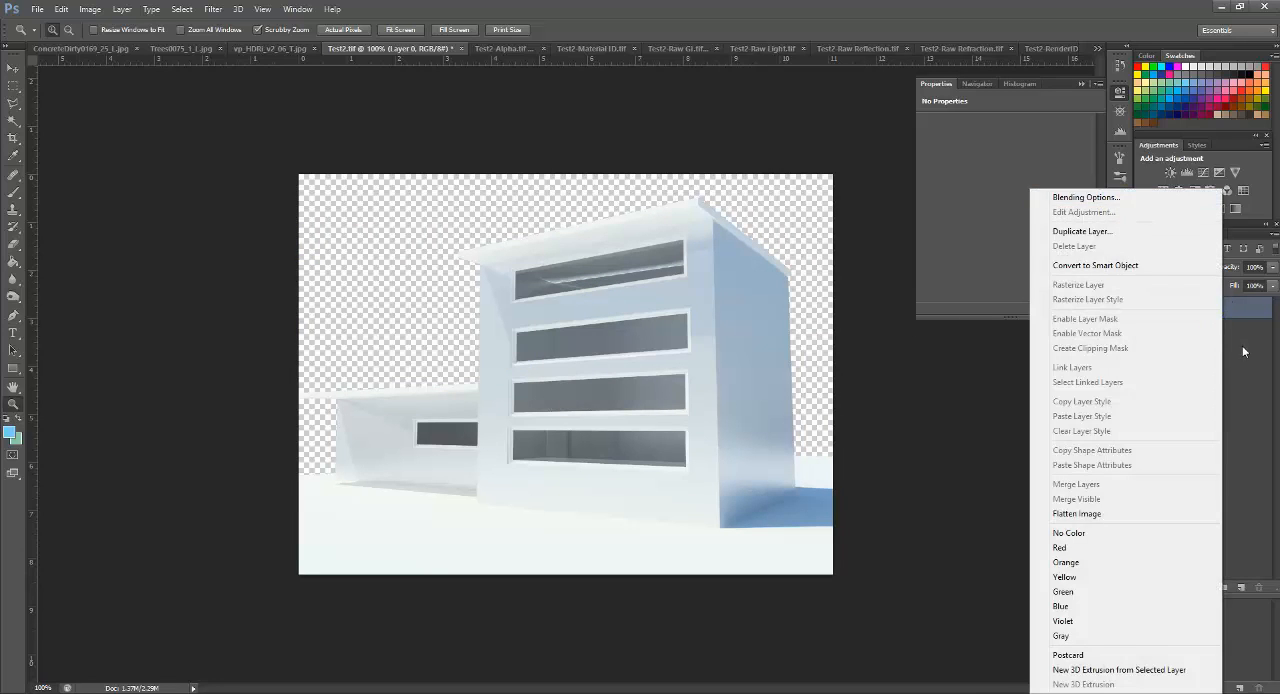
pyautogui.click(1256, 376)
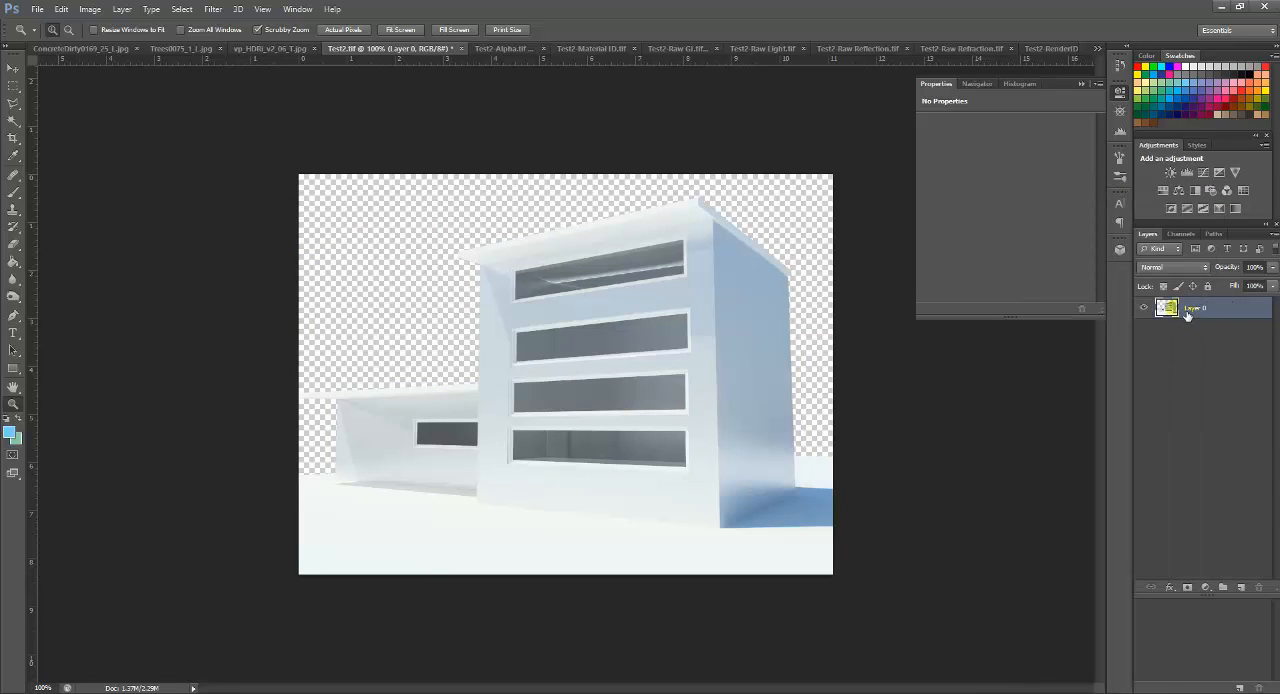
pyautogui.hotkey('ctrl', 'j')
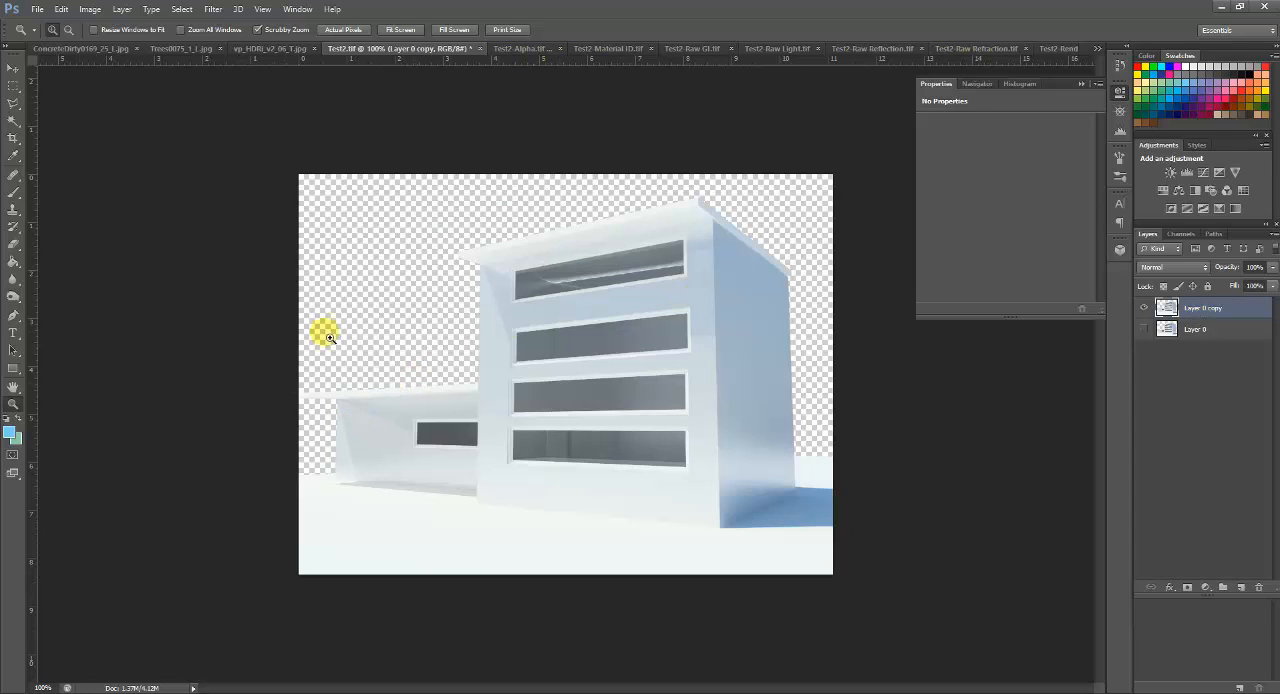
# Step: Copy the vp_HDRi_v2_06_T.jpg sky panorama into Test2.tif as a new layer above the building
pyautogui.click(245, 49)
pyautogui.click(601, 278)
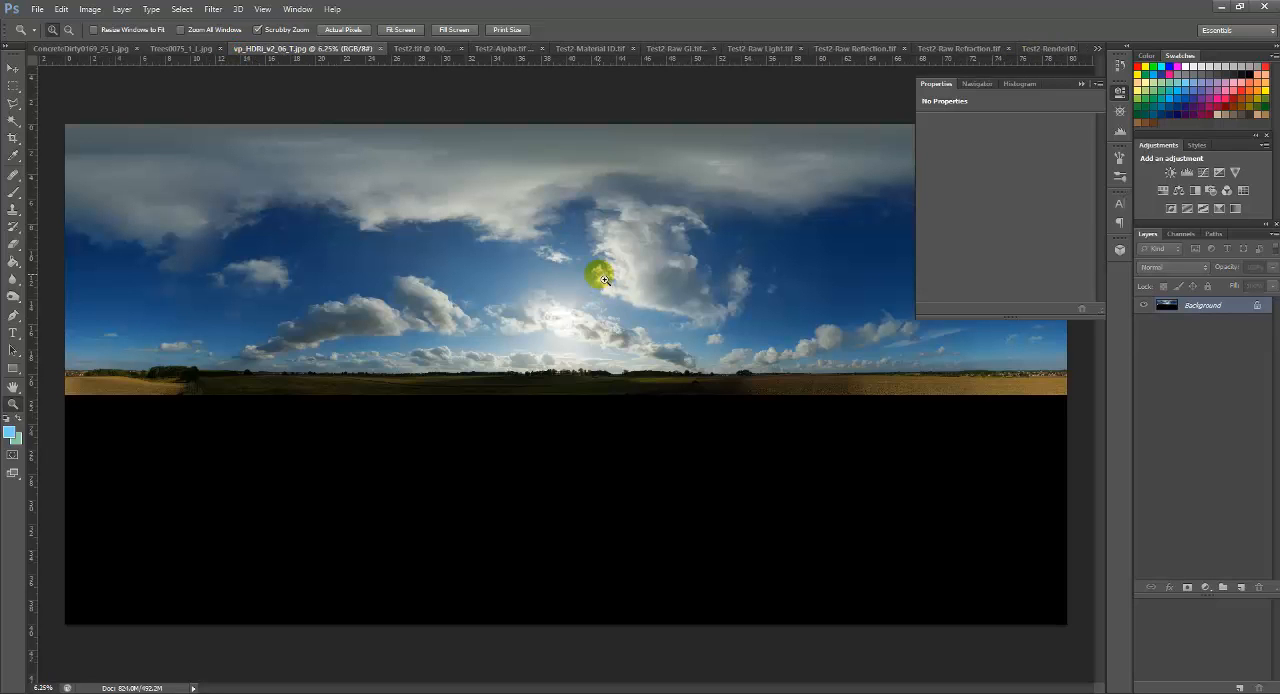
pyautogui.press('v')
pyautogui.moveTo(595, 287); pyautogui.dragTo(433, 212)
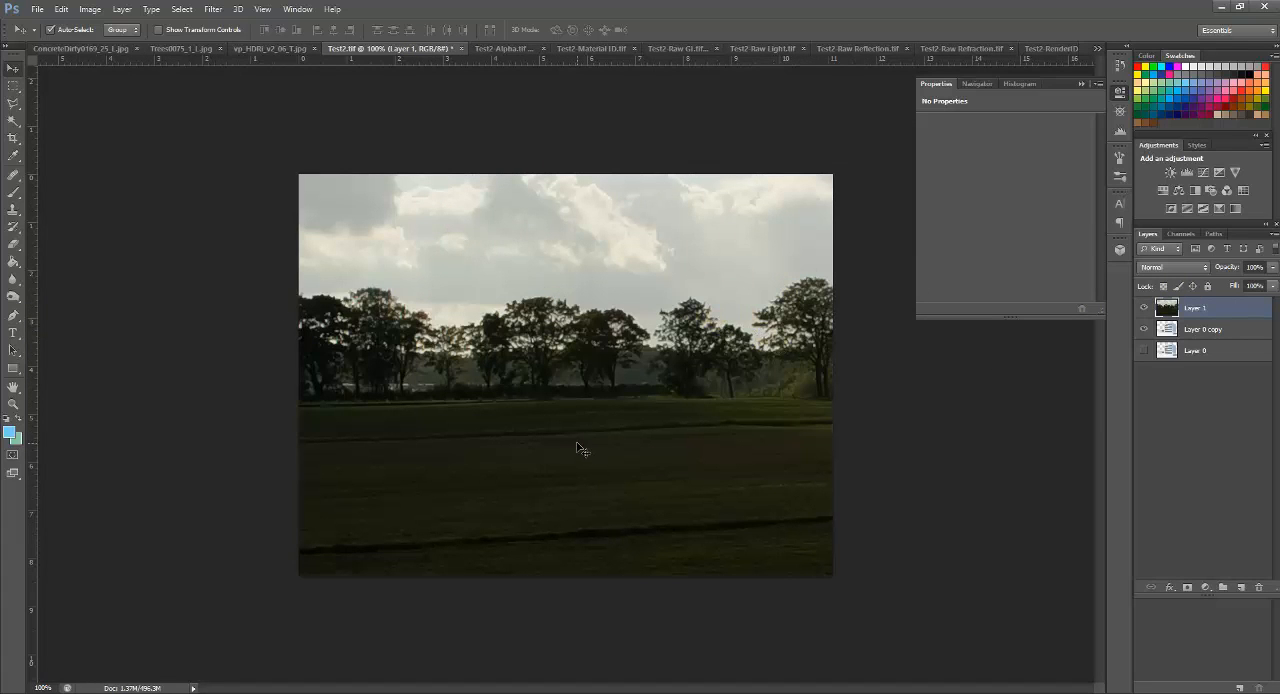
# Step: Shift the sky panorama layer across the canvas and put it into Free Transform
pyautogui.click(660, 315)
pyautogui.moveTo(640, 278); pyautogui.dragTo(557, 357)
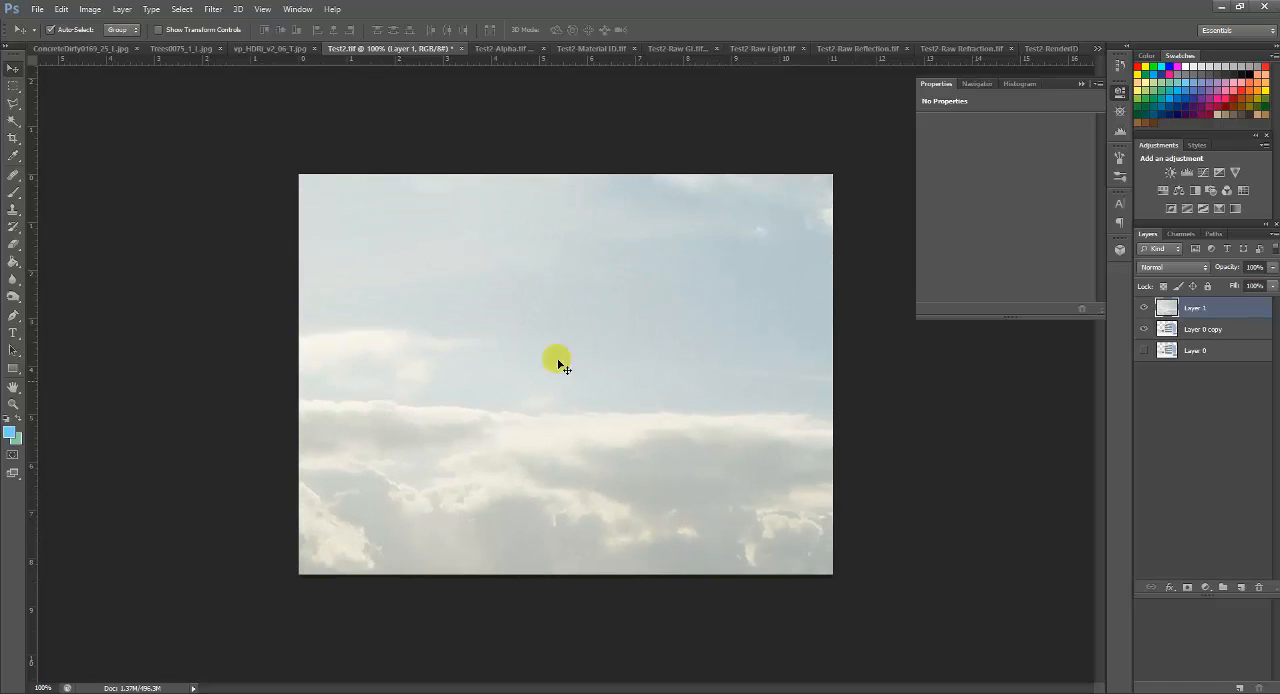
pyautogui.hotkey('ctrl', 't')
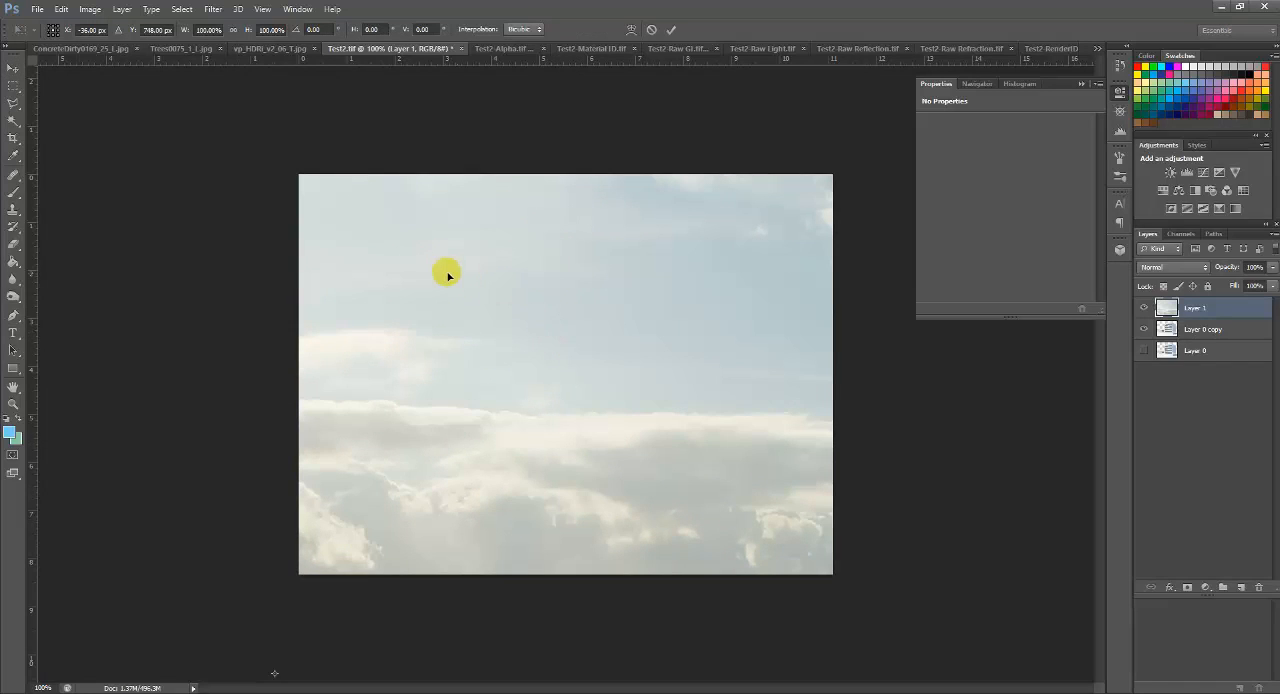
pyautogui.rightClick(541, 259)
pyautogui.click(546, 271)
pyautogui.moveTo(554, 274); pyautogui.dragTo(493, 425)
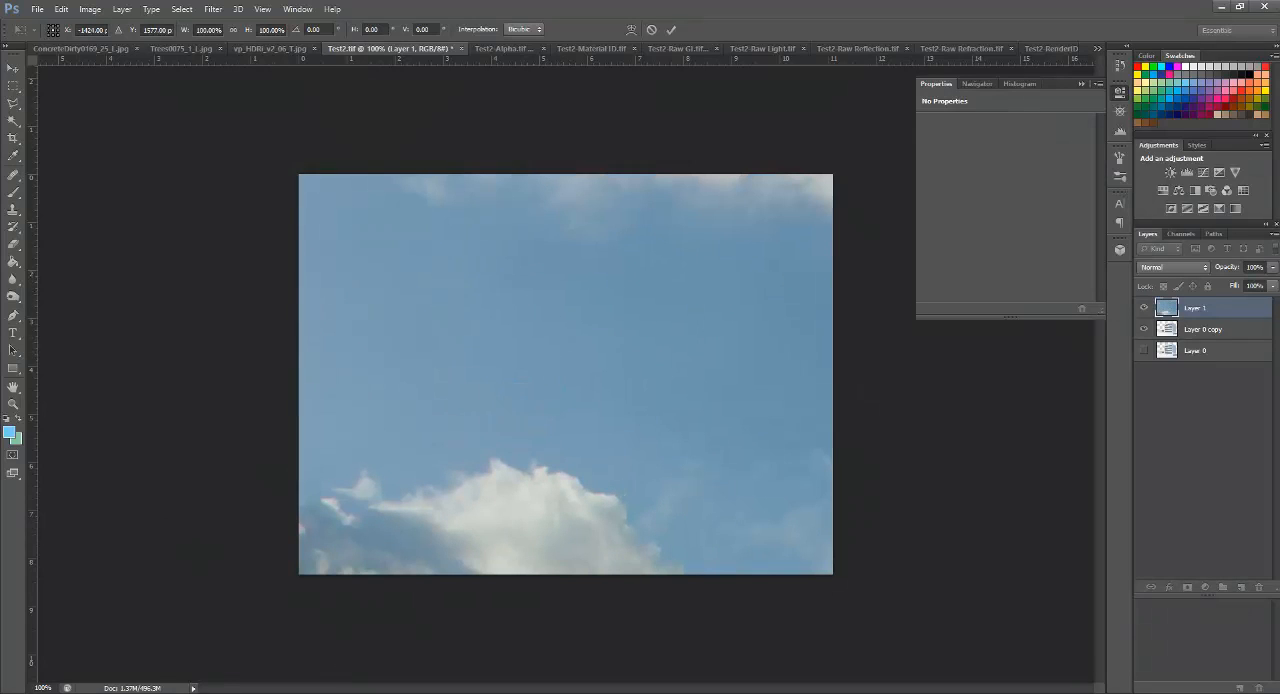
pyautogui.moveTo(366, 366); pyautogui.dragTo(912, 240)
pyautogui.moveTo(457, 386); pyautogui.dragTo(741, 357)
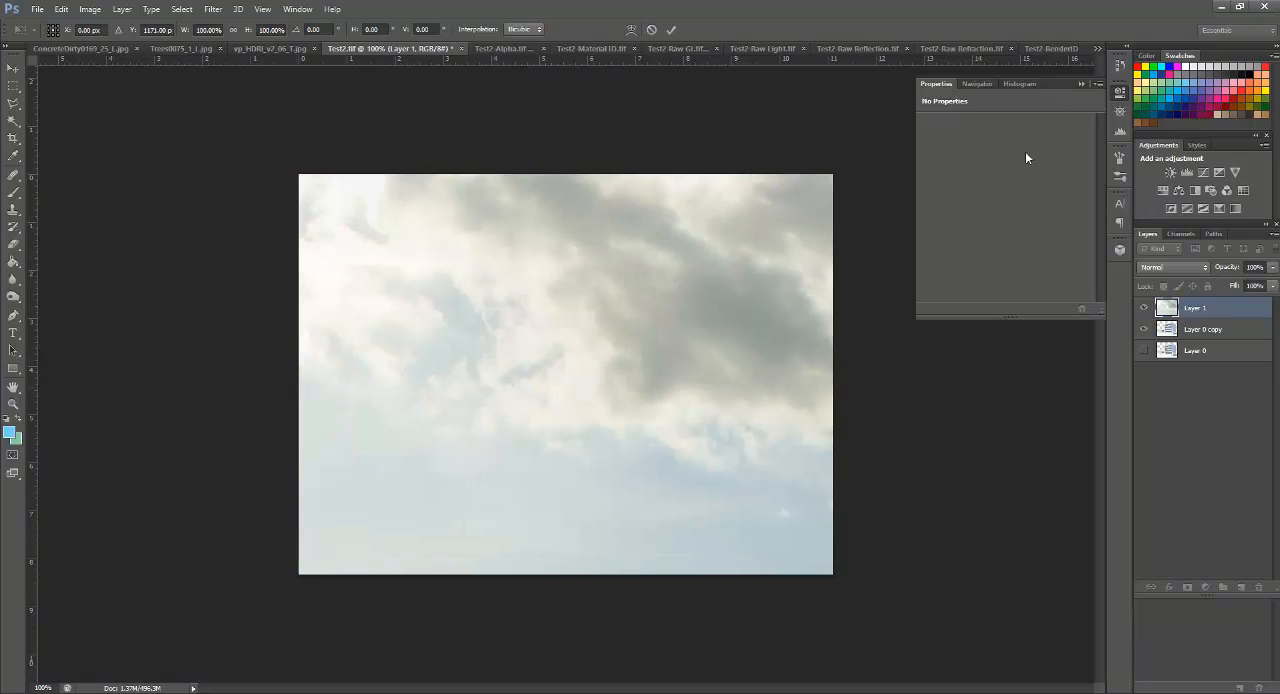
# Step: Scale the sky panorama layer down to about 11.2% in width and height
pyautogui.click(305, 12)
pyautogui.click(331, 276)
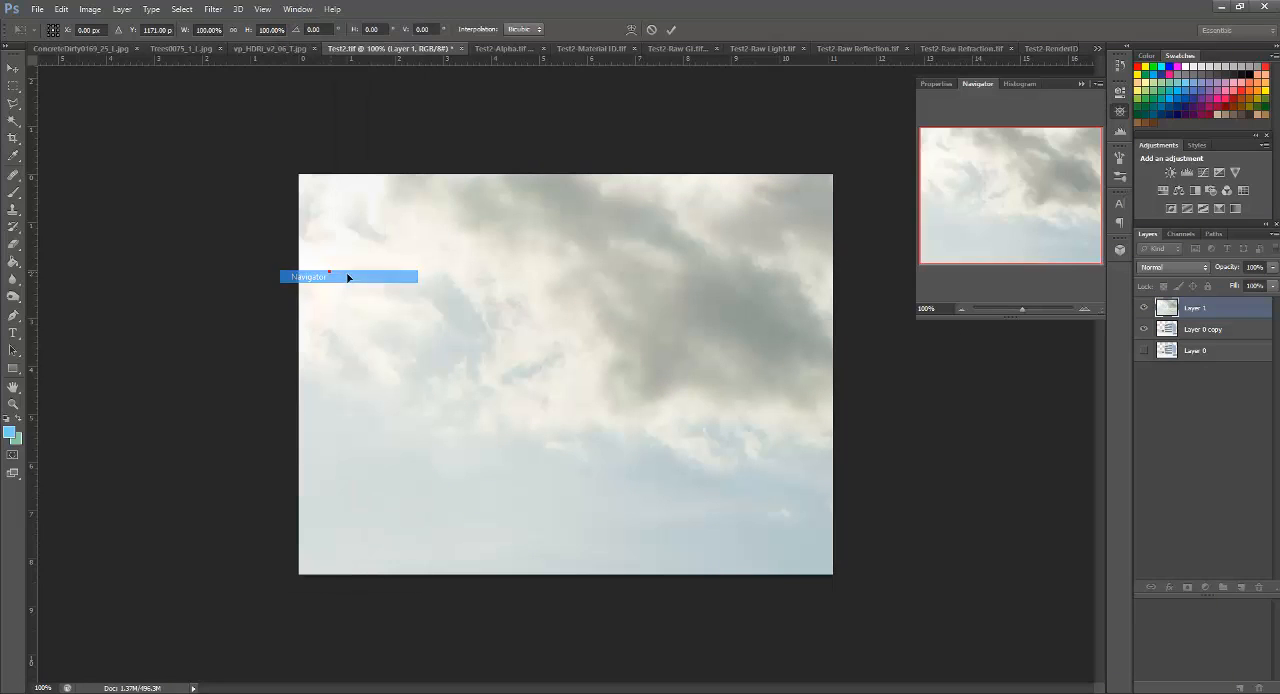
pyautogui.click(962, 309)
pyautogui.click(962, 309)
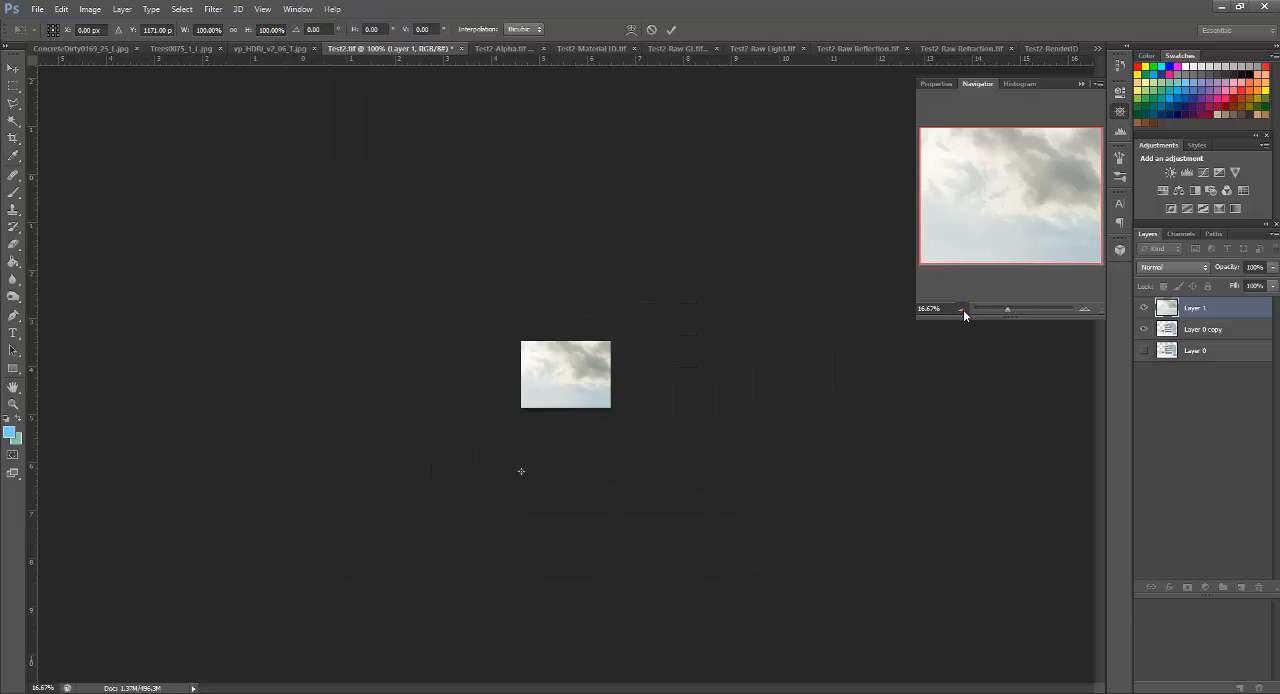
pyautogui.click(962, 309)
pyautogui.click(962, 309)
pyautogui.click(962, 309)
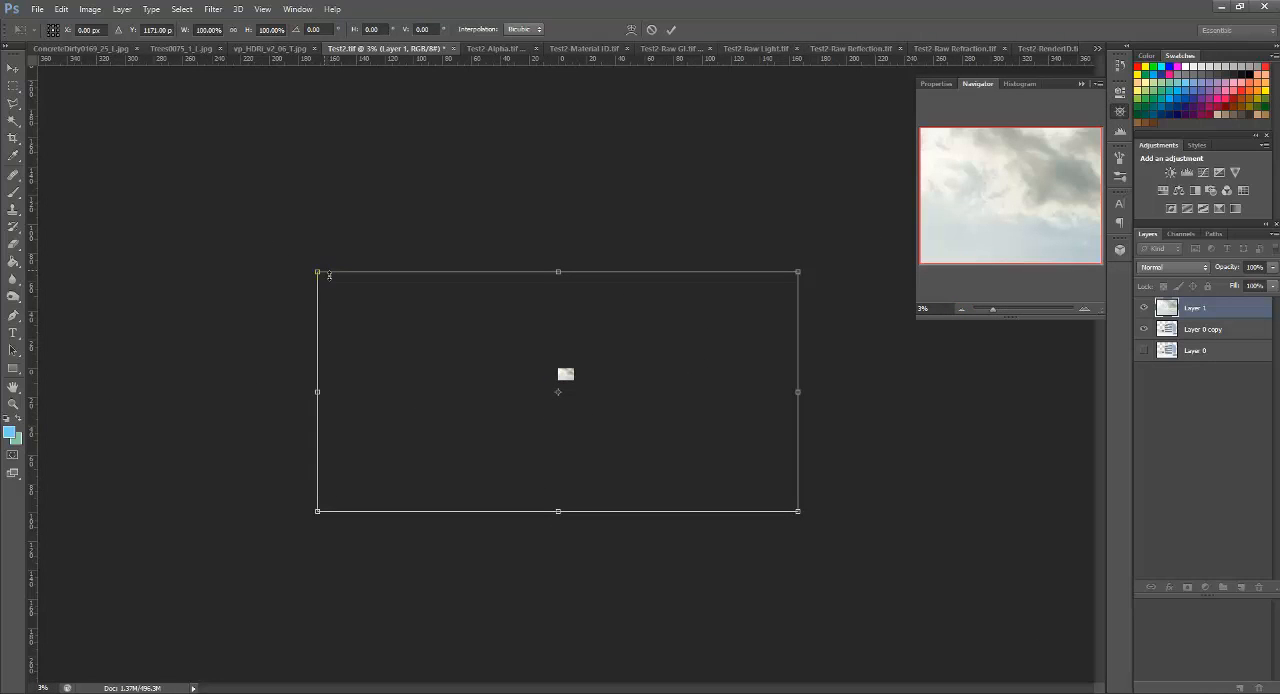
pyautogui.moveTo(319, 273); pyautogui.dragTo(578, 381)
# Step: Move the scaled sky to about X 315.5 px, Y 392.5 px so it spans the canvas width, and apply the transform
pyautogui.click(1084, 310)
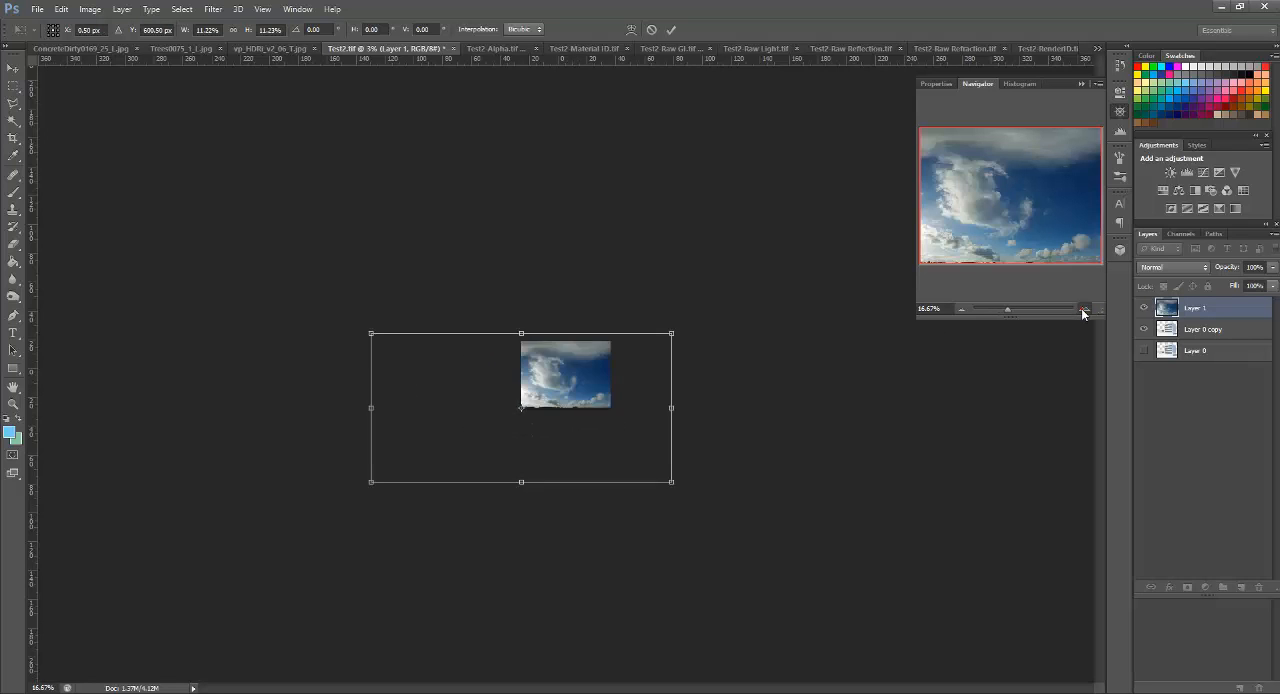
pyautogui.moveTo(601, 325); pyautogui.dragTo(742, 234)
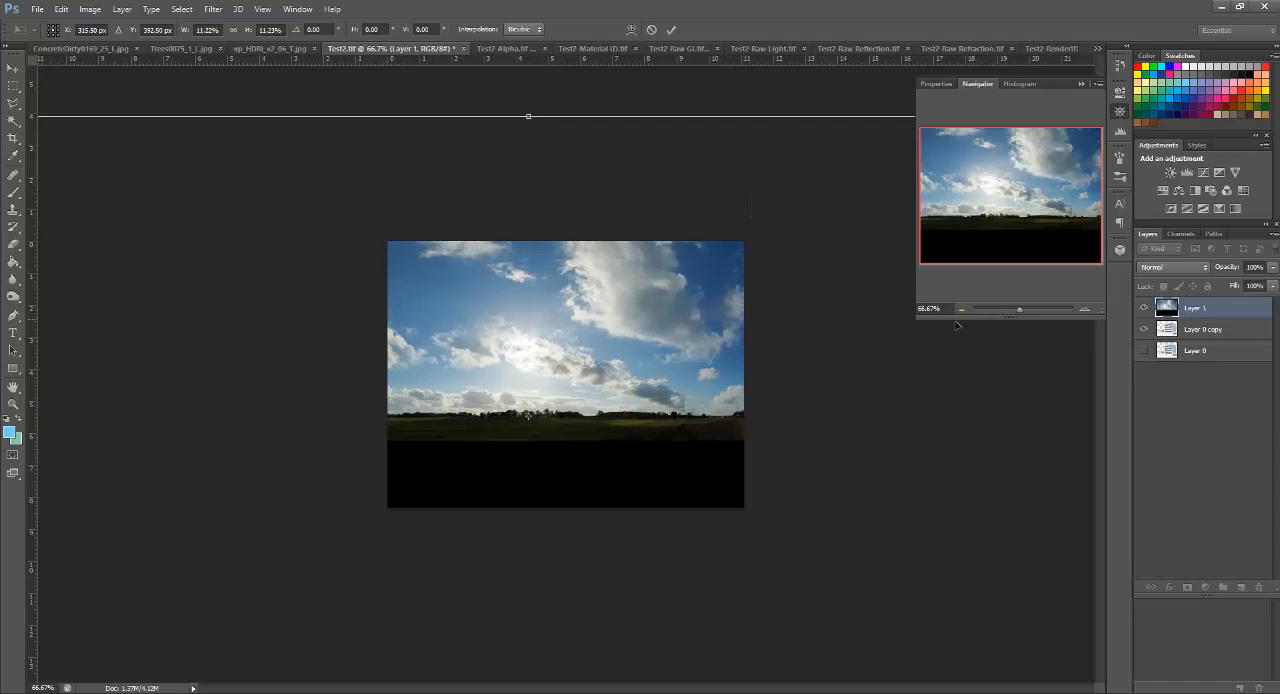
pyautogui.press('Return')
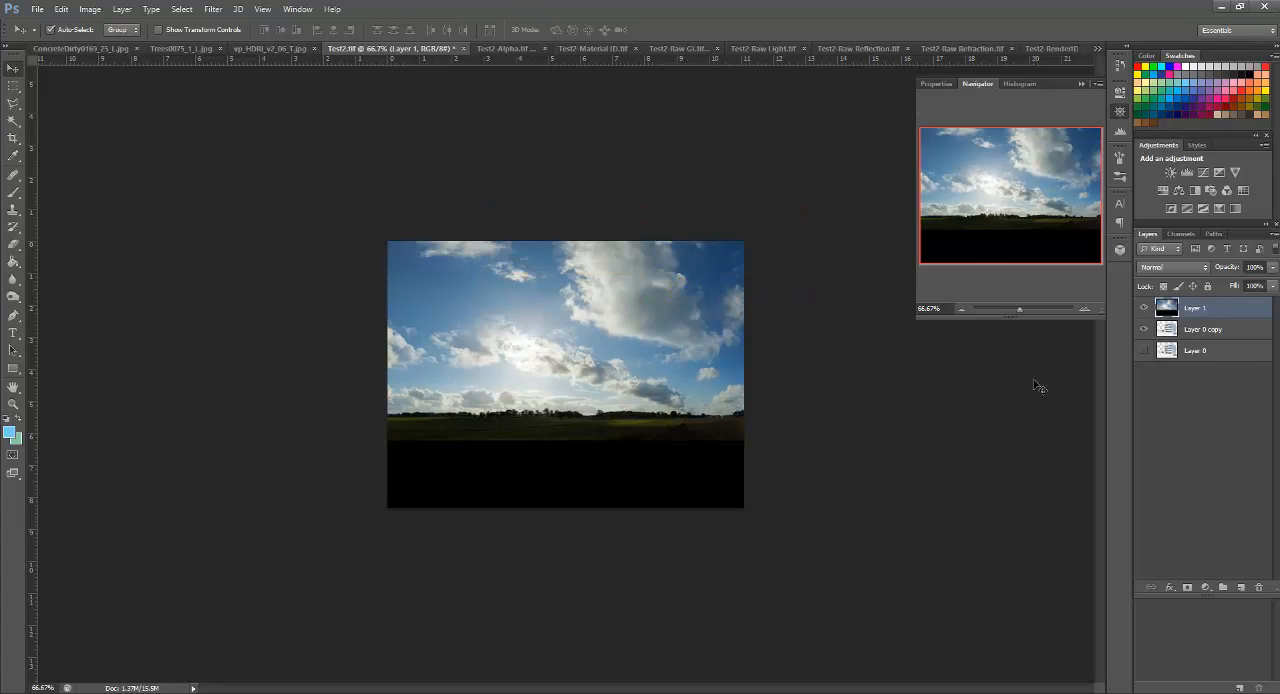
# Step: Load the Alpha 1 channel of Test2.tif as a new selection without inverting it
pyautogui.click(1231, 333)
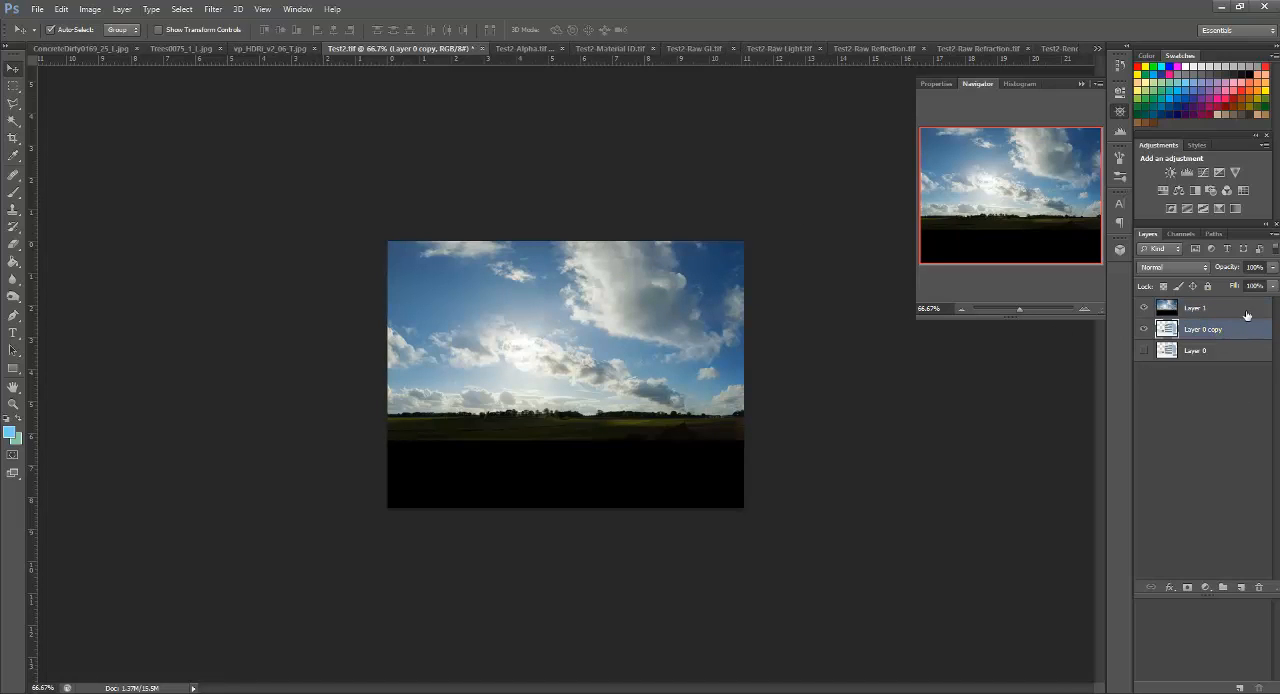
pyautogui.click(1182, 234)
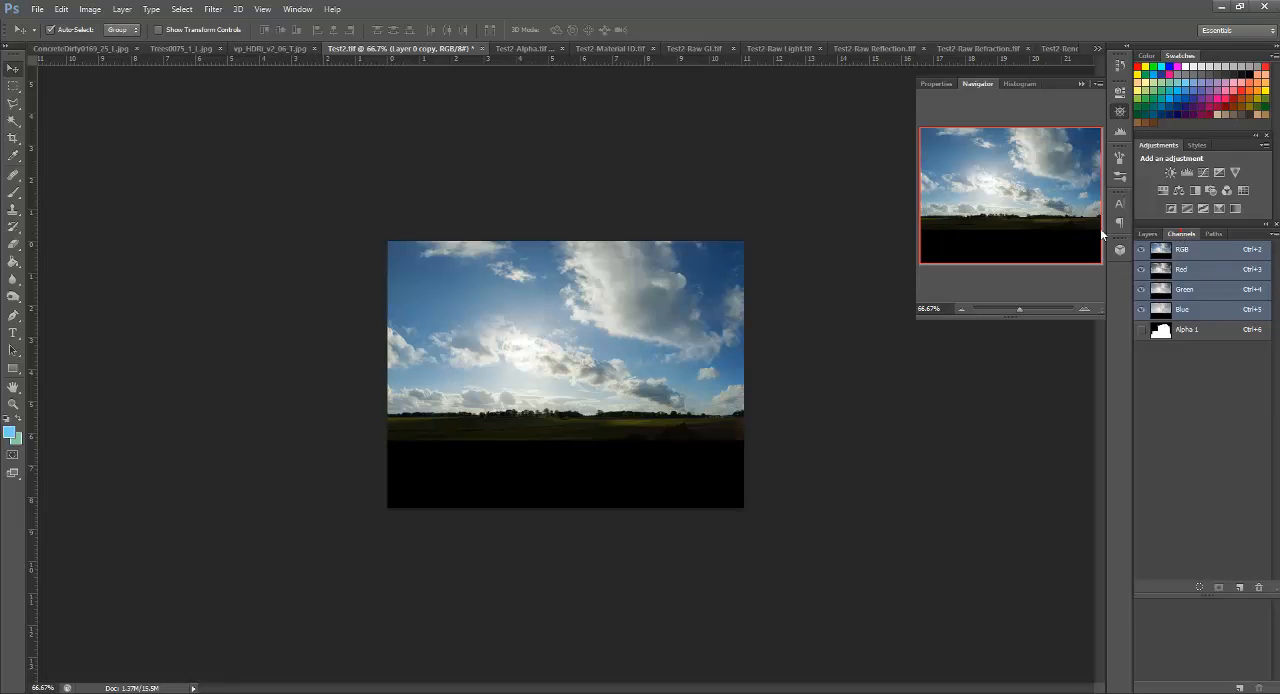
pyautogui.click(1150, 234)
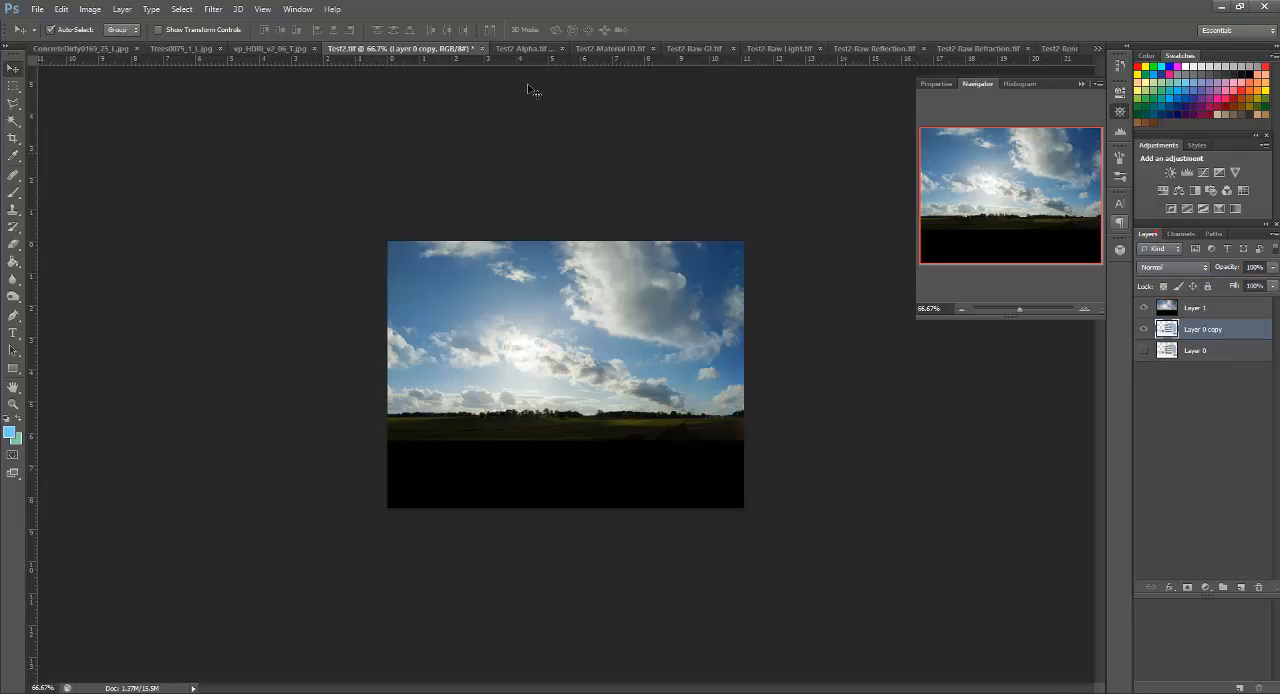
pyautogui.click(181, 9)
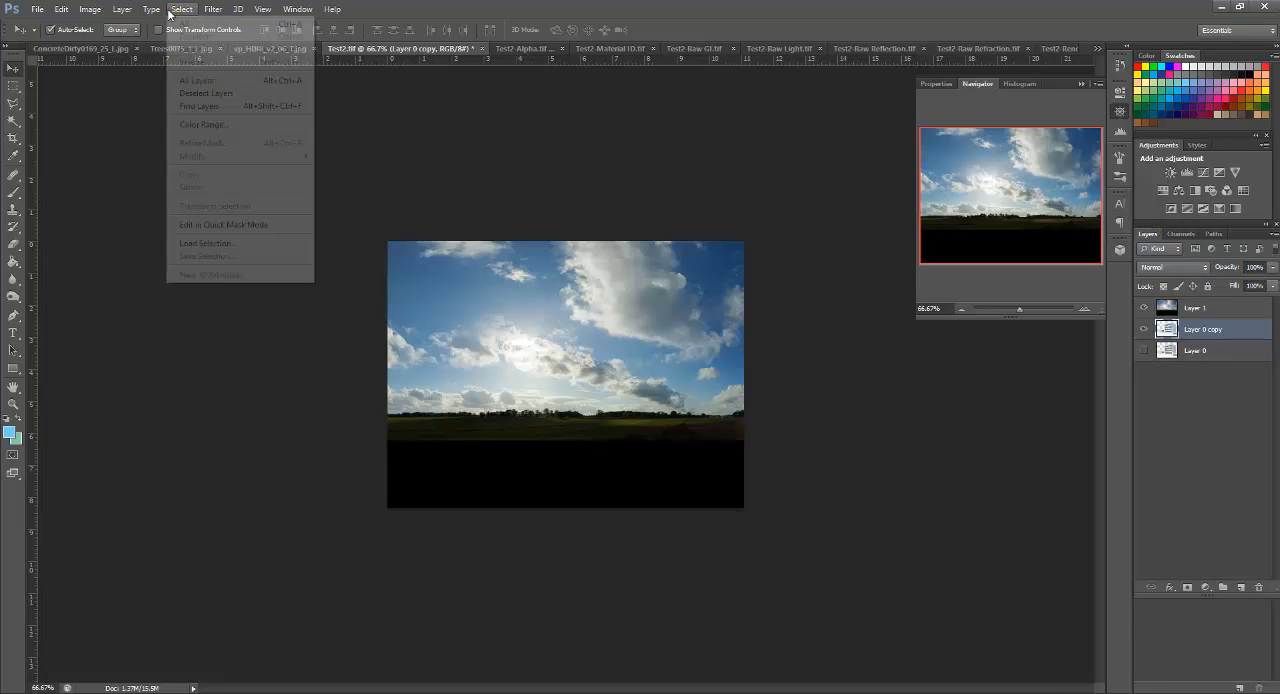
pyautogui.click(234, 243)
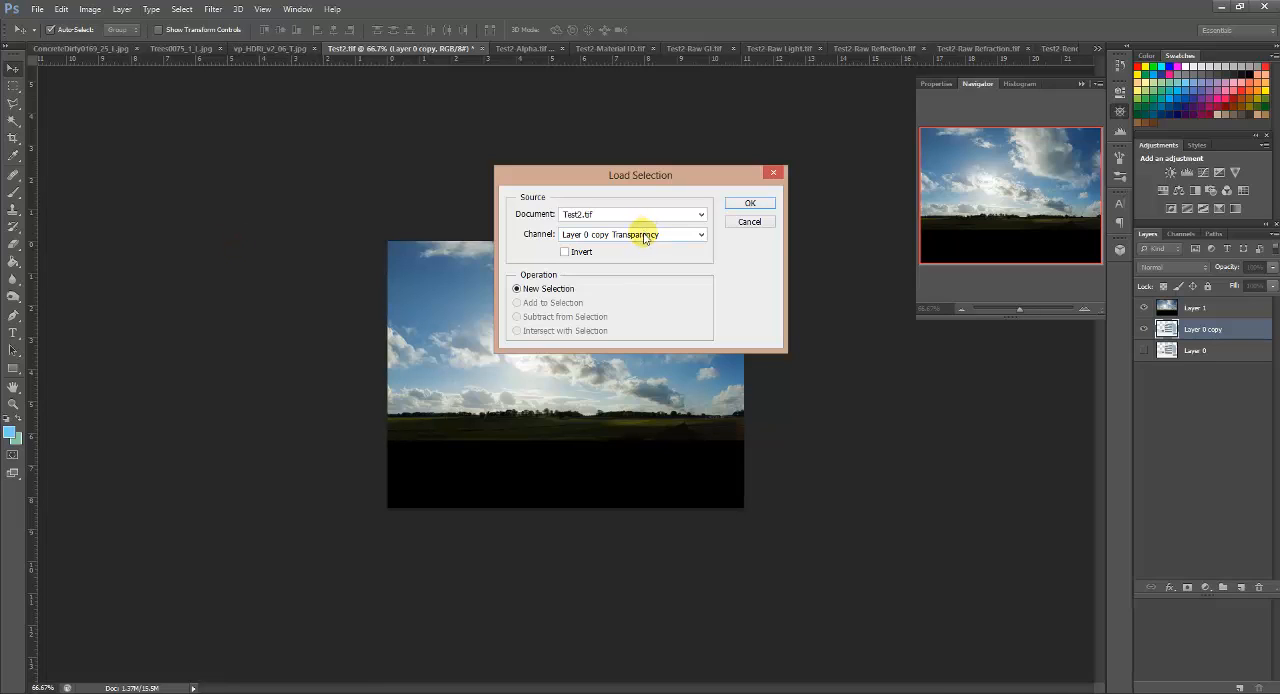
pyautogui.click(610, 236)
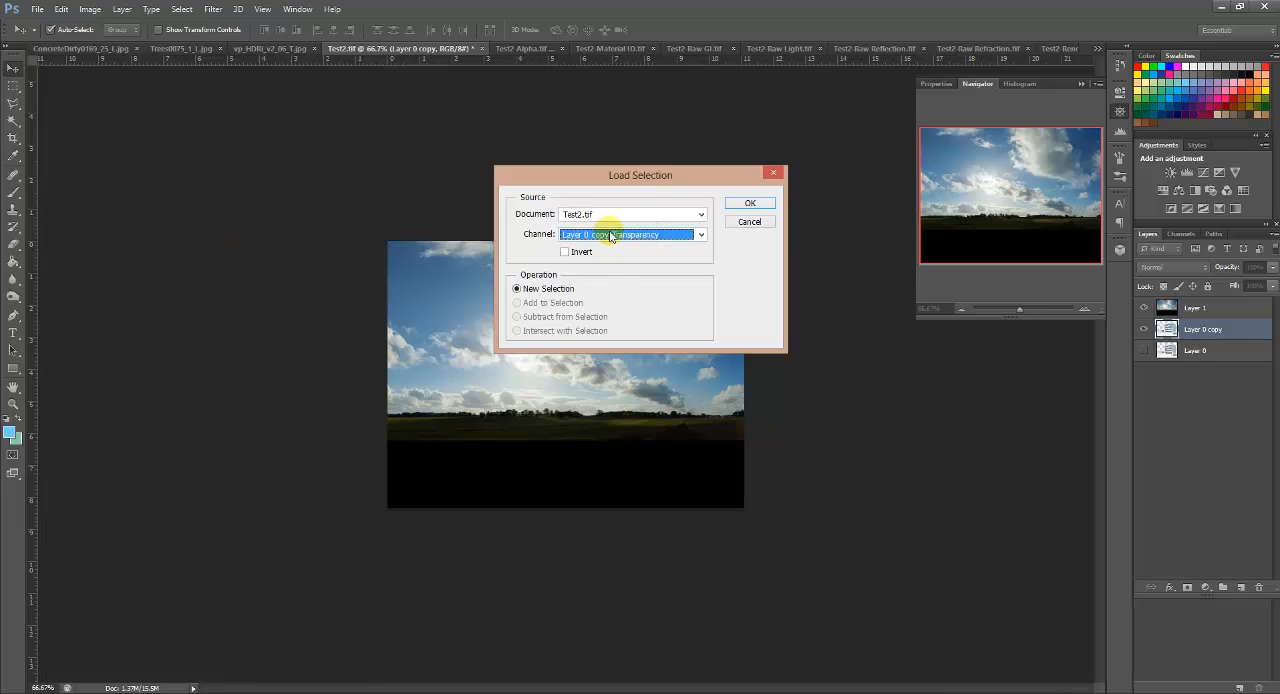
pyautogui.click(596, 266)
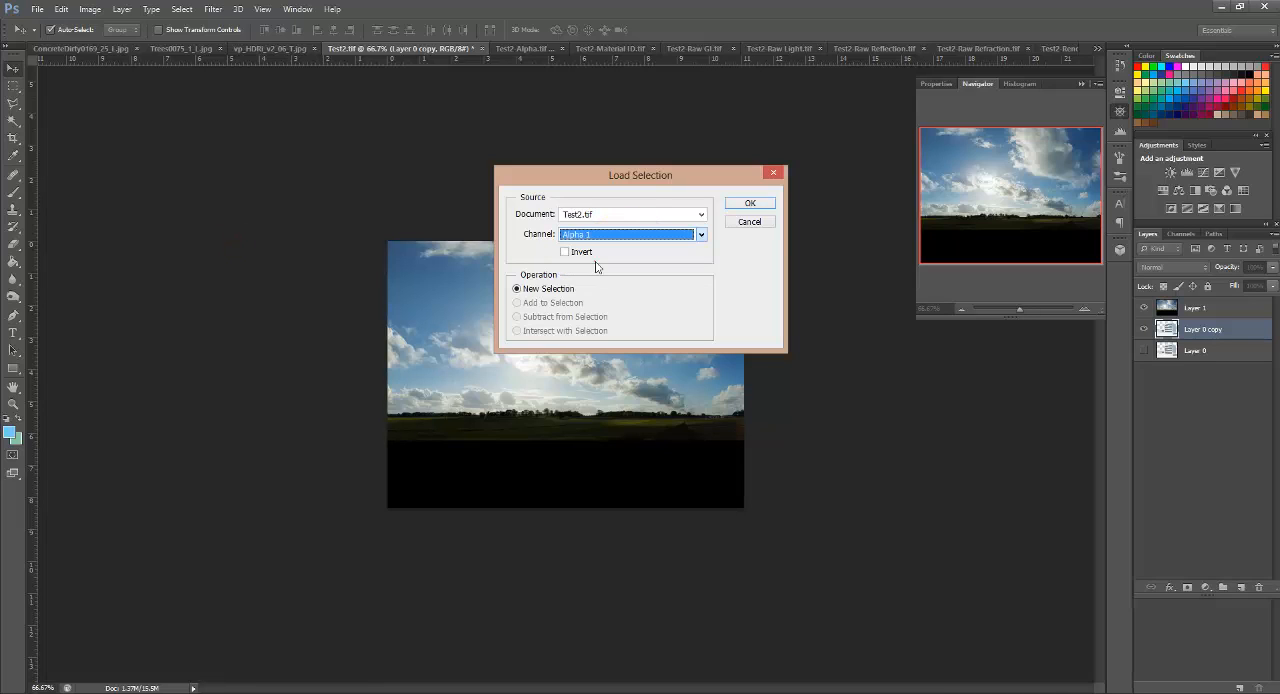
pyautogui.click(751, 203)
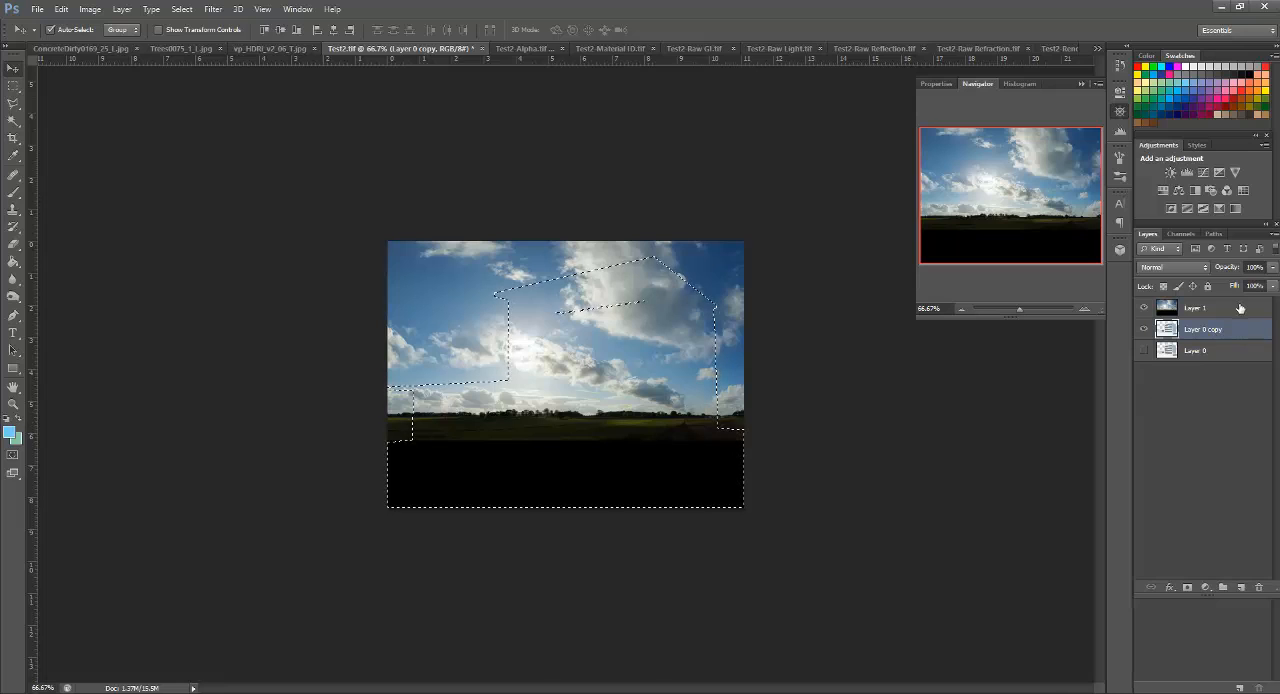
# Step: Add a layer mask to the sky layer from the selection, inverted to reveal the building, and unlink it from the image
pyautogui.click(1240, 308)
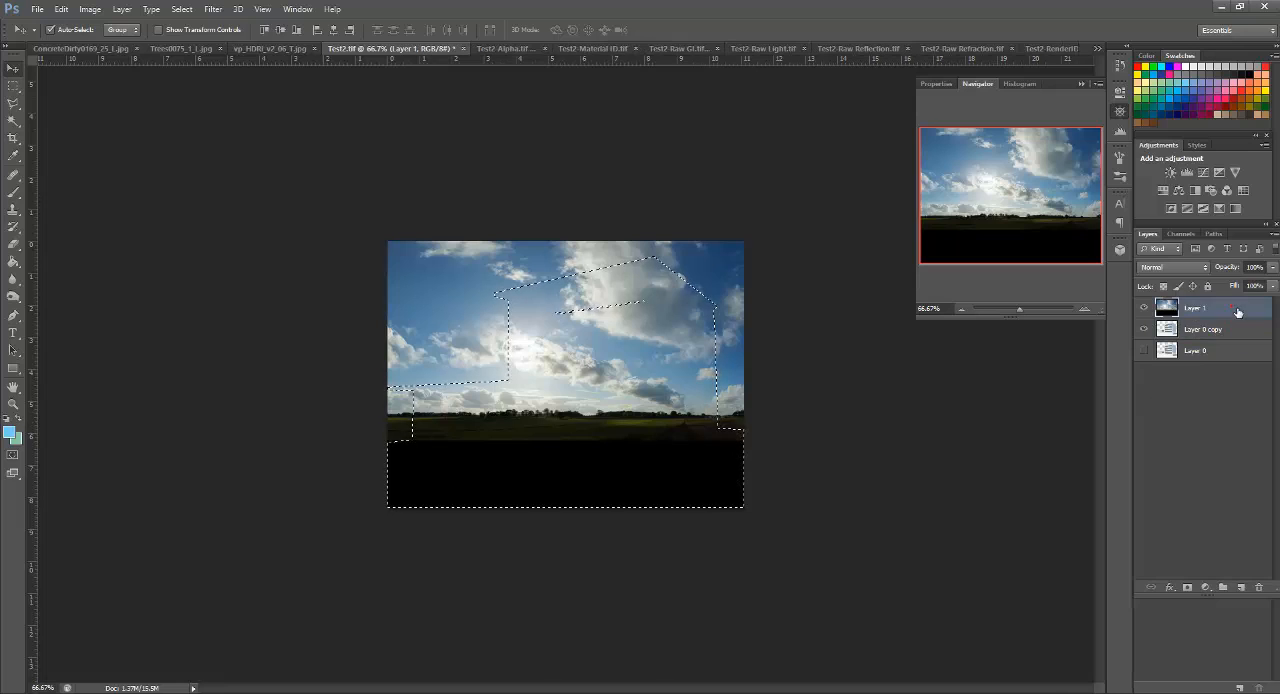
pyautogui.click(1188, 588)
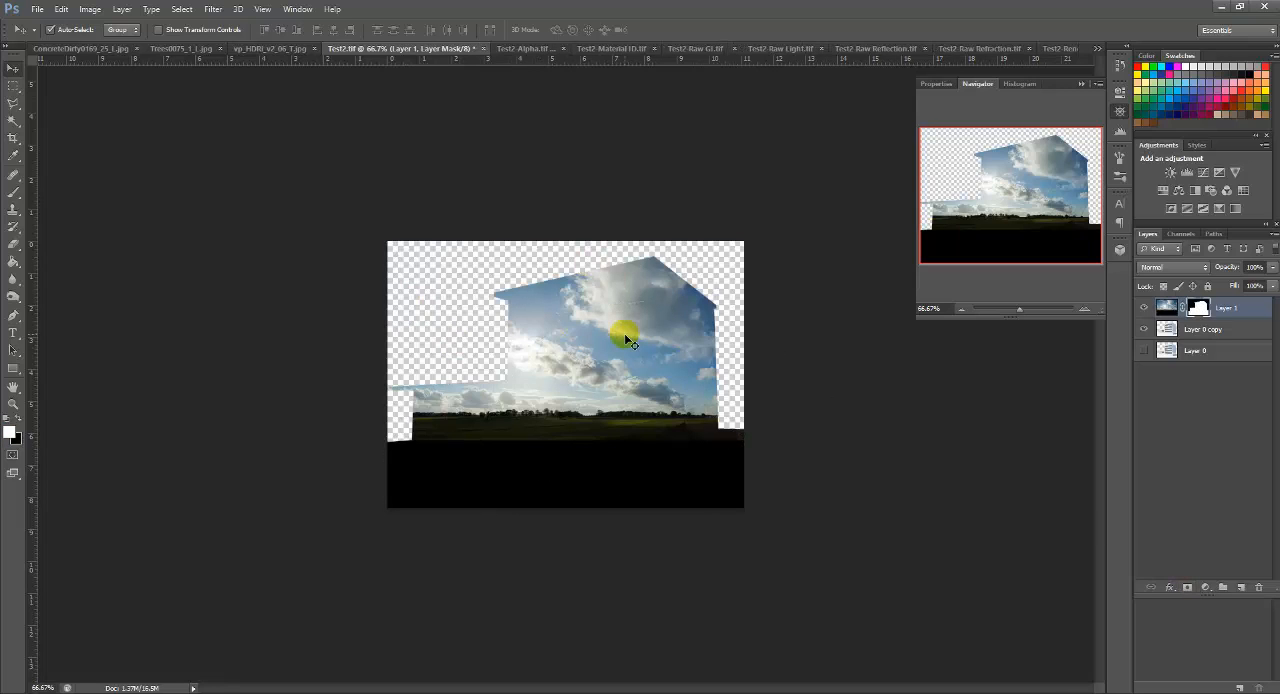
pyautogui.hotkey('ctrl', 'i')
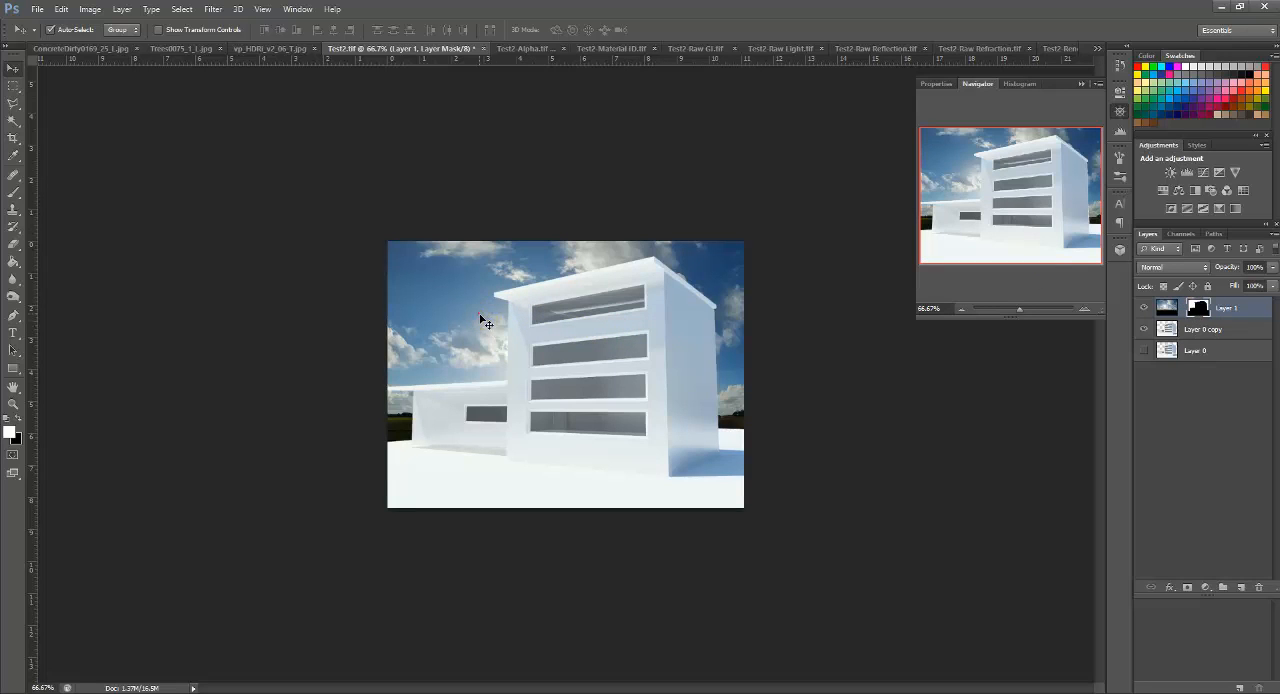
# Step: Undo the accidental shift and move the sky image, not its mask, to the right behind the building
pyautogui.moveTo(482, 325)
pyautogui.mouseDown()
pyautogui.moveTo(470, 300)
pyautogui.moveTo(483, 326)
pyautogui.mouseUp()
pyautogui.hotkey('ctrl', 'z')
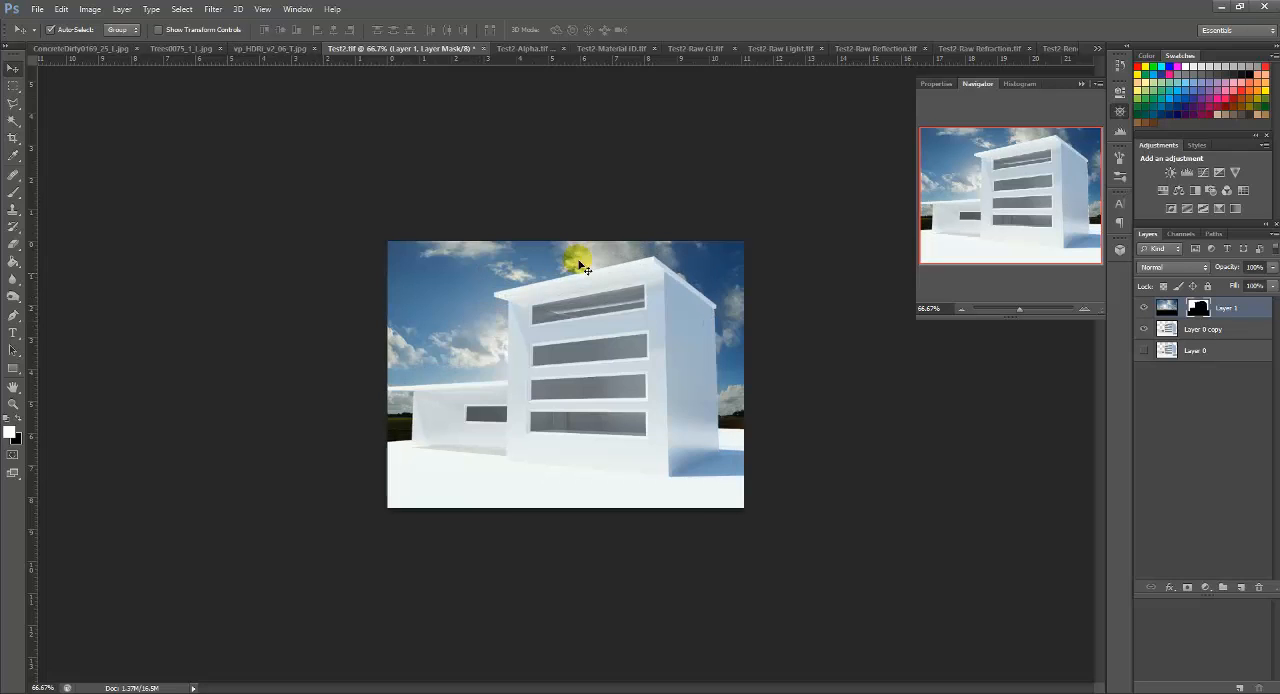
pyautogui.click(1167, 308)
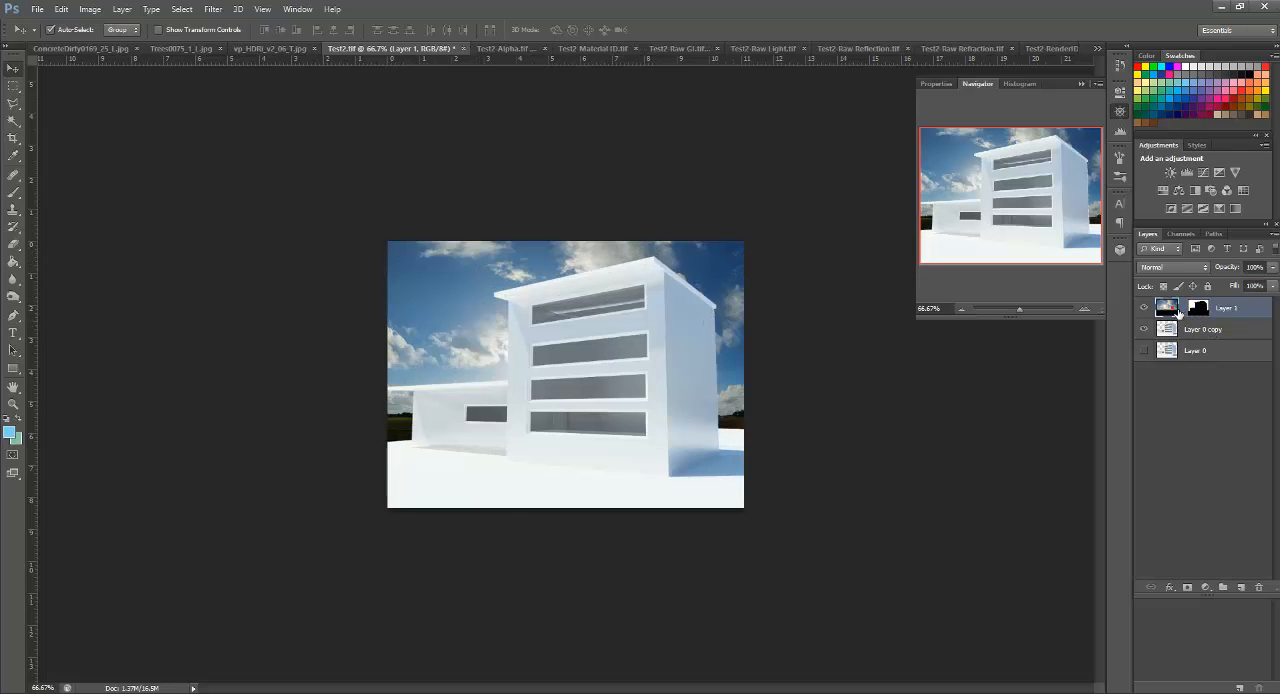
pyautogui.moveTo(457, 286); pyautogui.dragTo(562, 278)
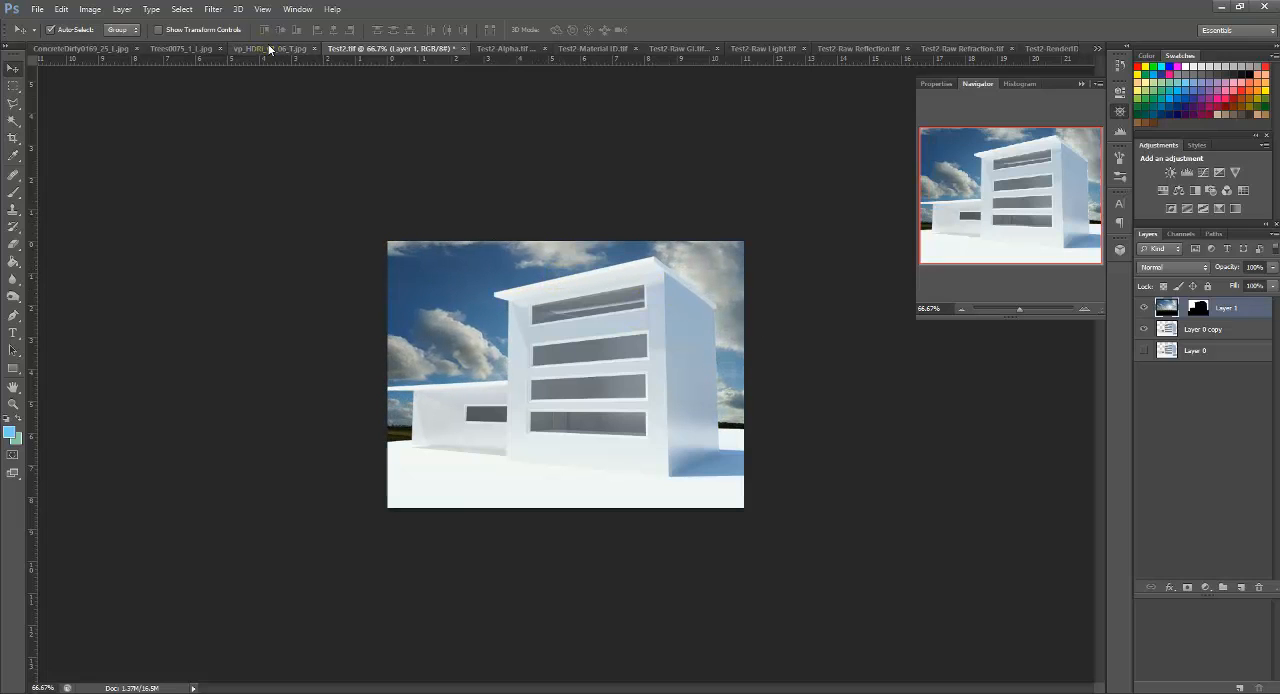
# Step: Apply a Brightness/Contrast adjustment to the sky layer with brightness 45 and contrast -16
pyautogui.click(90, 9)
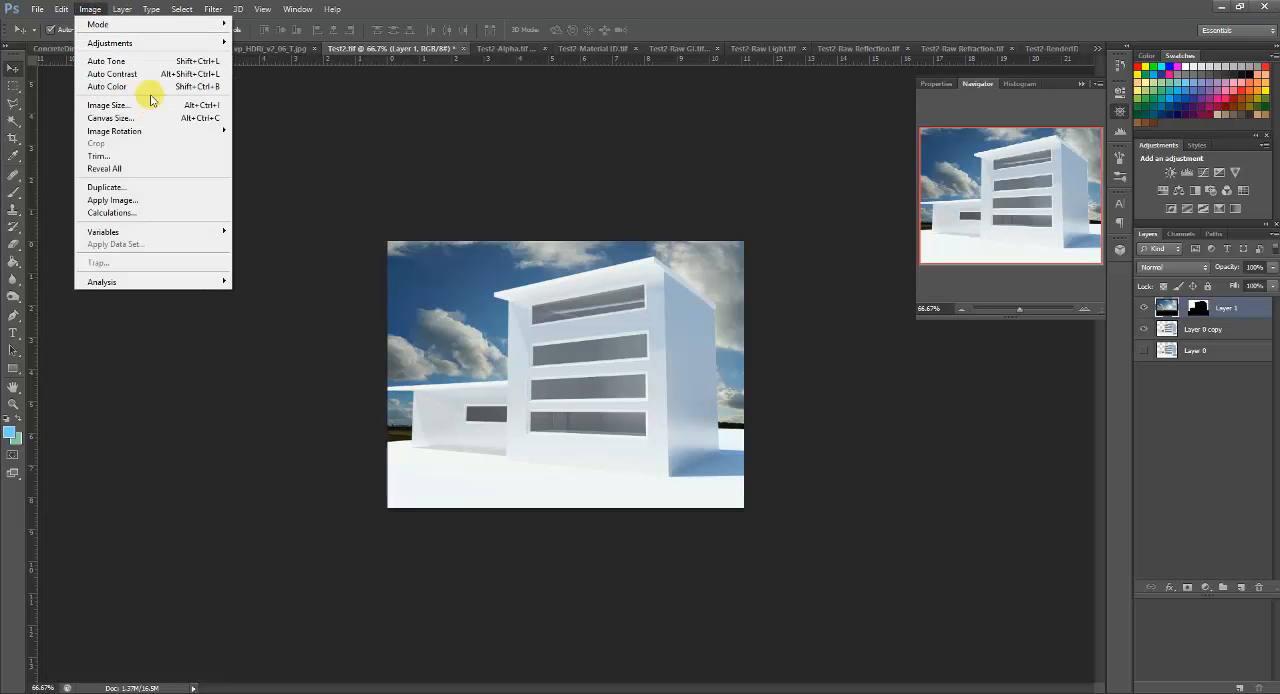
pyautogui.moveTo(110, 43)
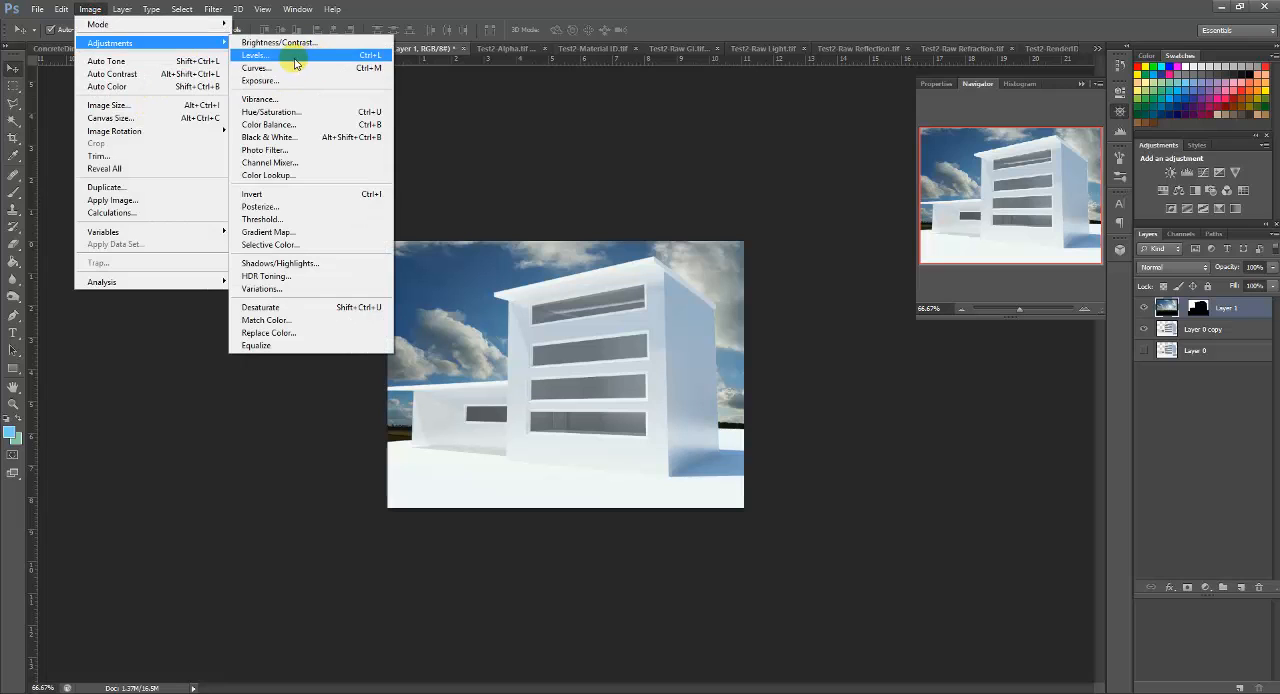
pyautogui.click(295, 46)
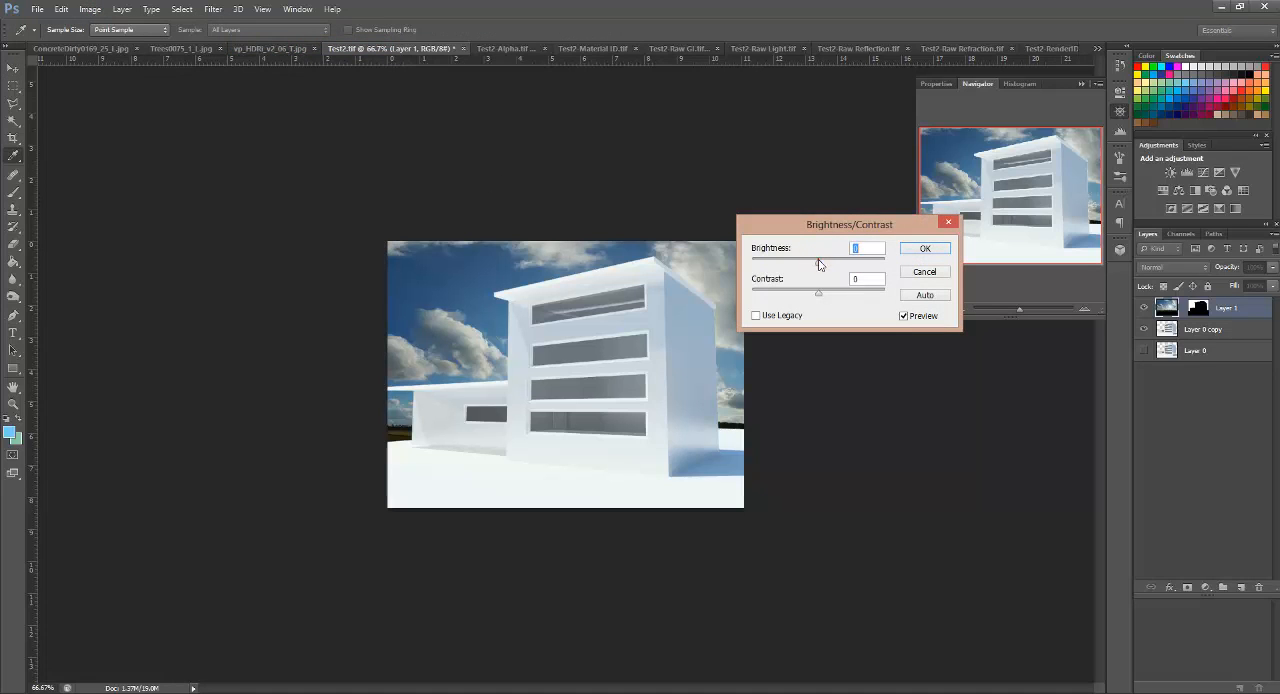
pyautogui.moveTo(819, 264); pyautogui.dragTo(797, 297)
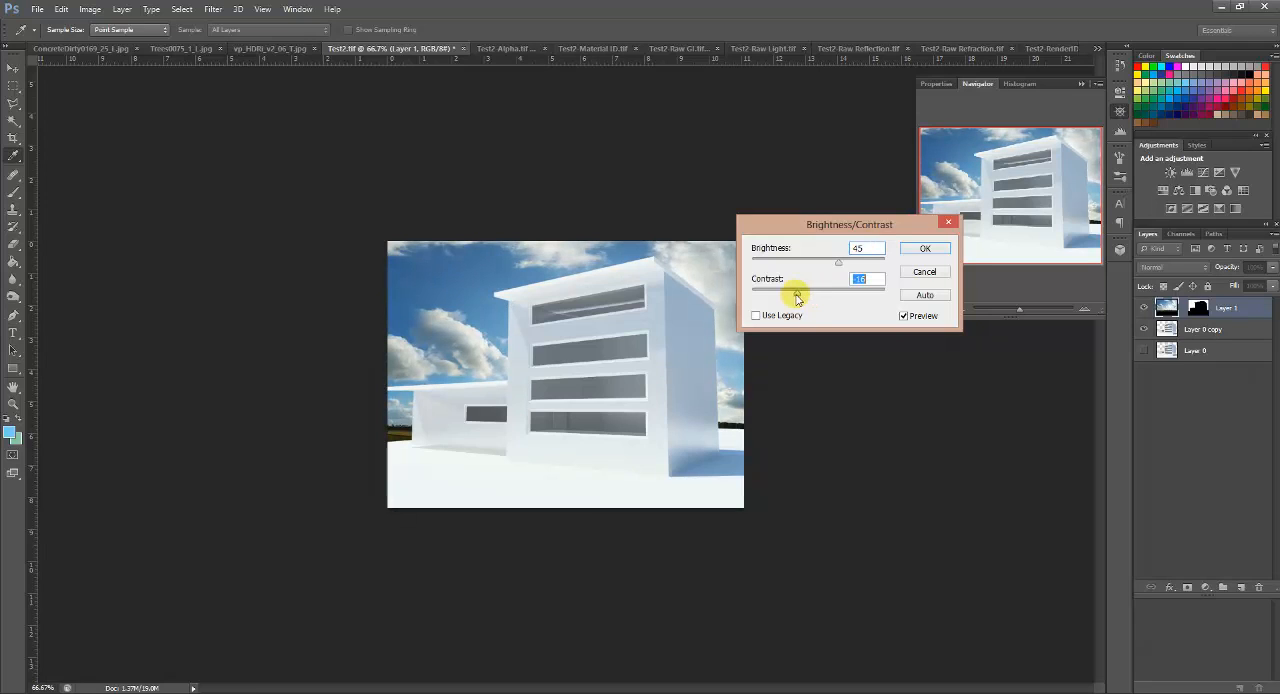
pyautogui.click(924, 248)
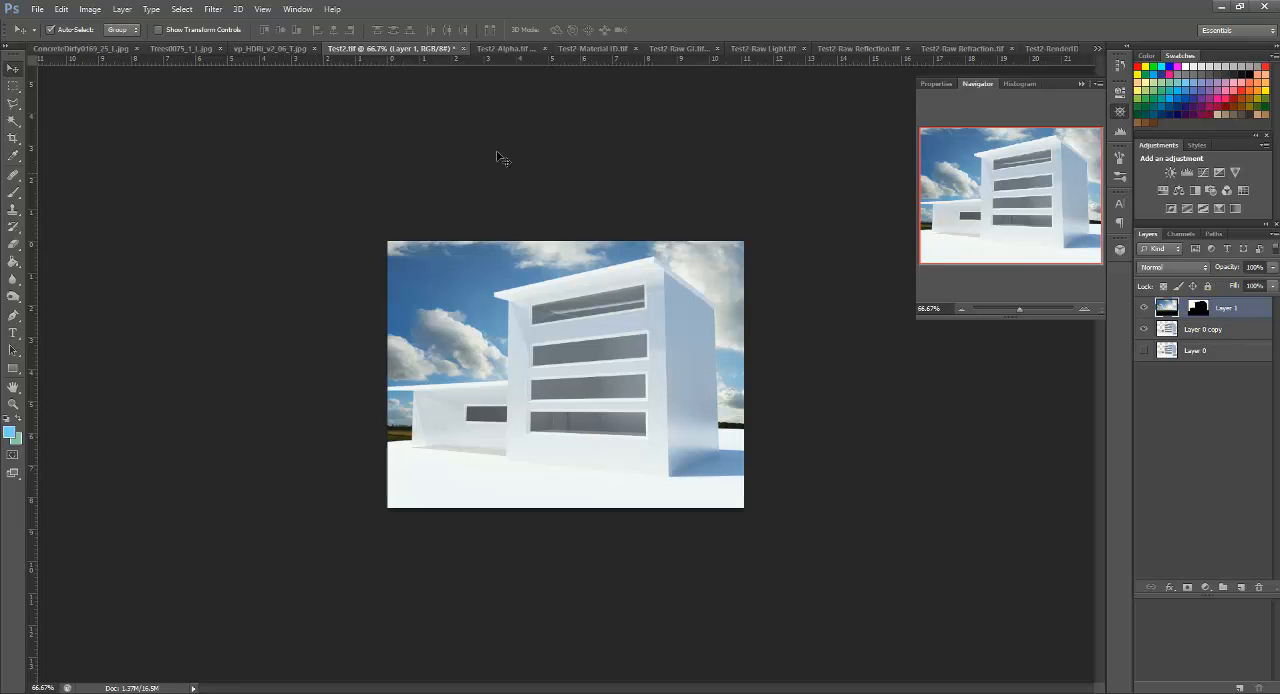
# Step: Copy the ConcreteDirty0169_25_L.jpg texture into Test2.tif as a new top layer and position it to cover the whole canvas
pyautogui.click(80, 48)
pyautogui.click(488, 306)
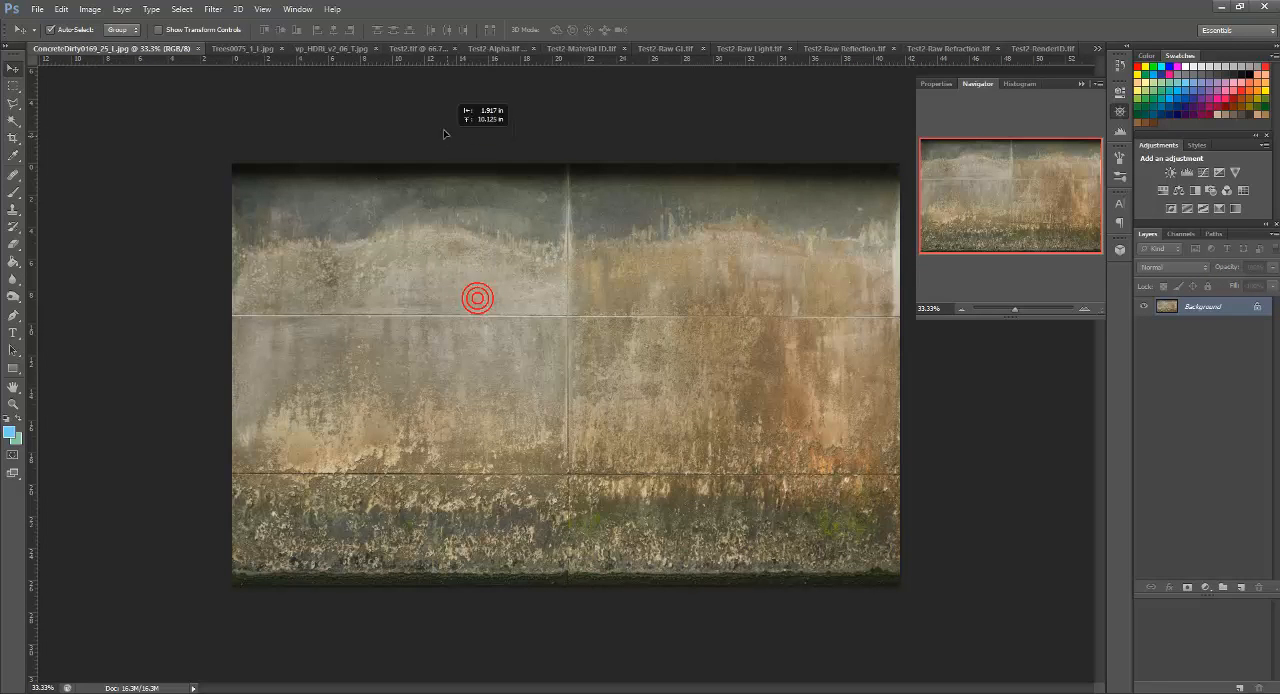
pyautogui.click(410, 48)
pyautogui.moveTo(465, 200); pyautogui.dragTo(482, 238)
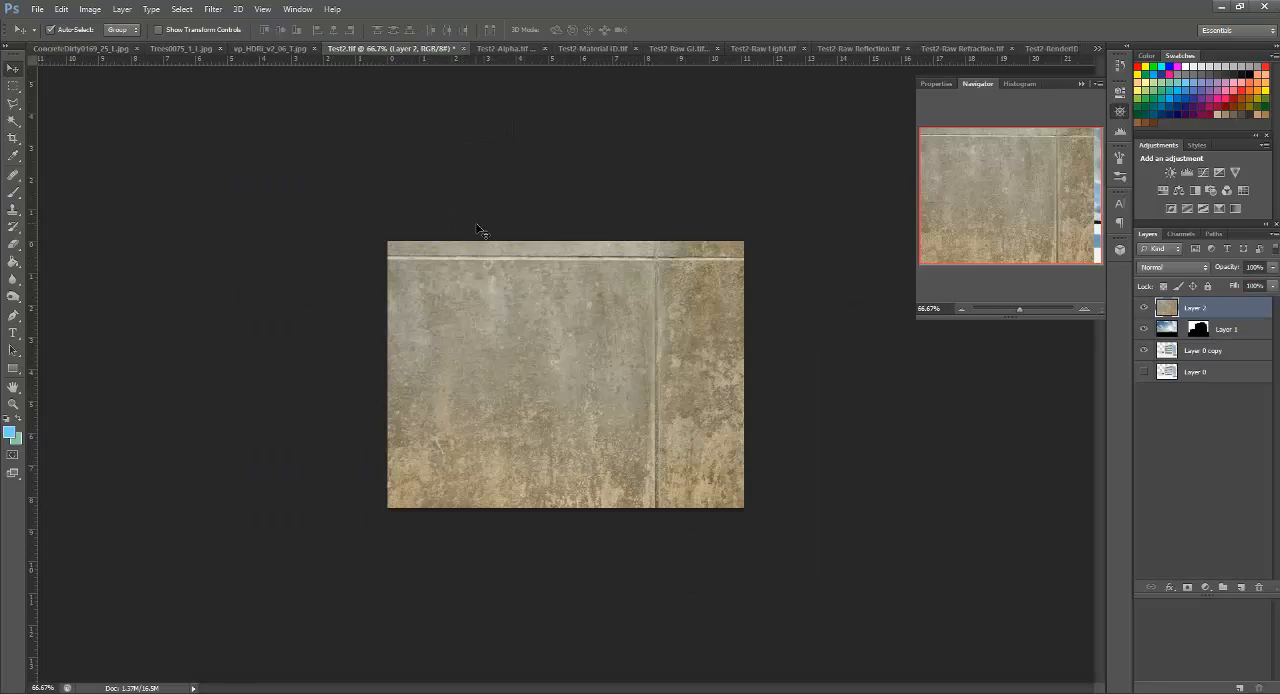
pyautogui.moveTo(645, 333); pyautogui.dragTo(948, 334)
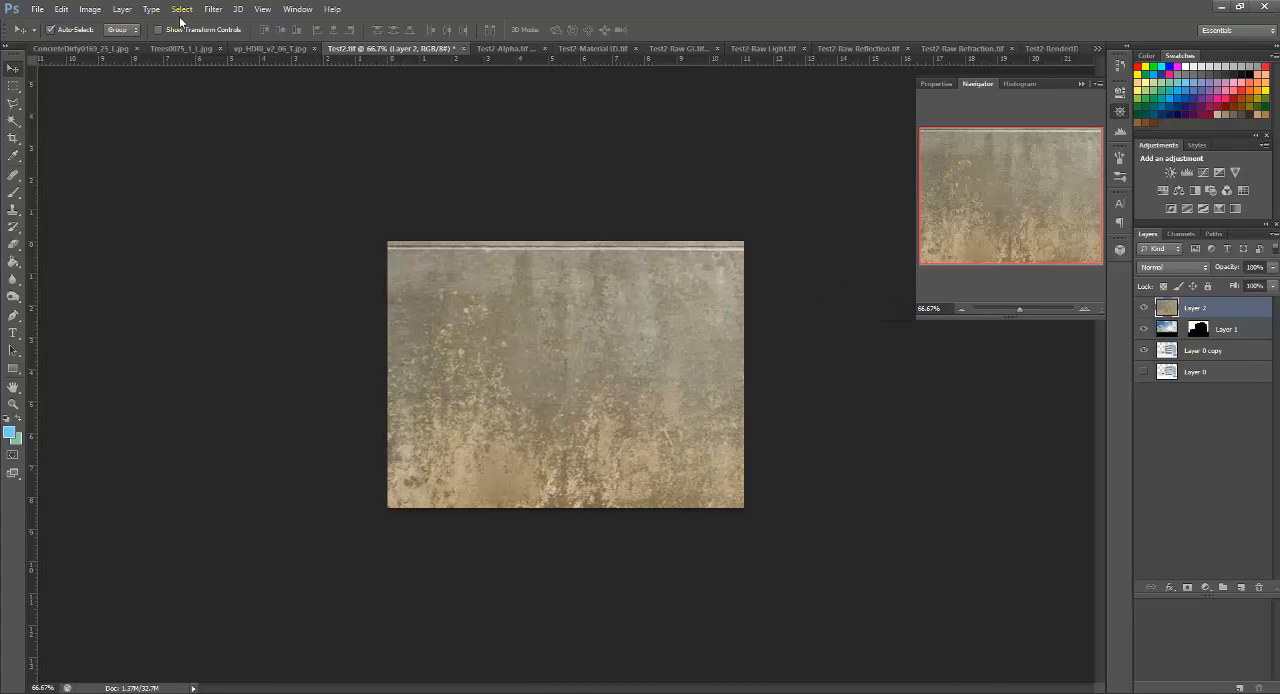
# Step: Load the Alpha 1 channel of Test2.tif as a new selection around the building and ground
pyautogui.click(216, 10)
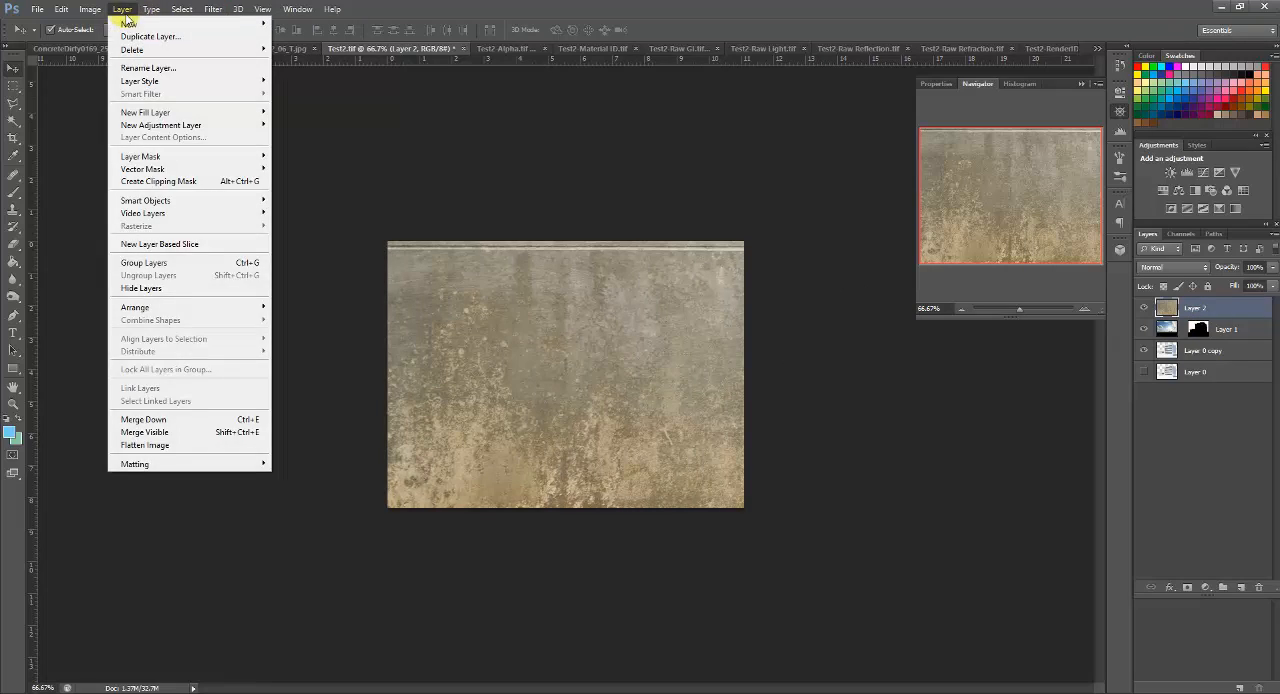
pyautogui.click(437, 131)
pyautogui.click(120, 9)
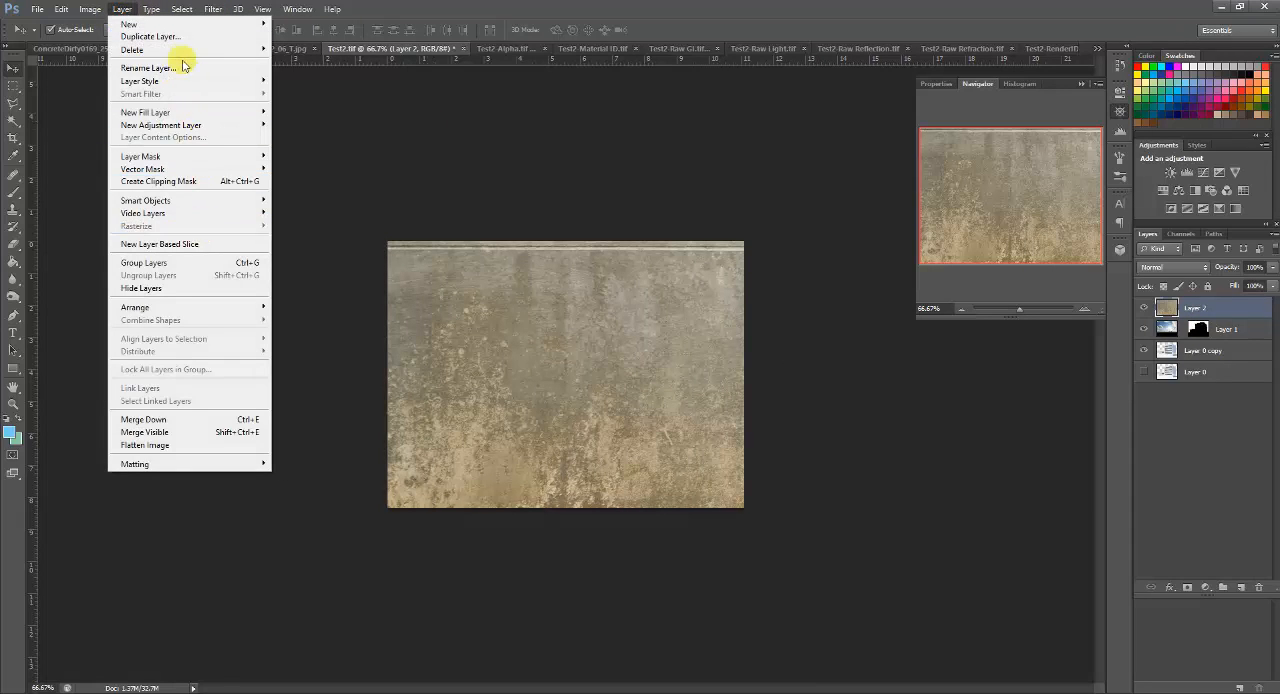
pyautogui.moveTo(180, 10)
pyautogui.click(208, 242)
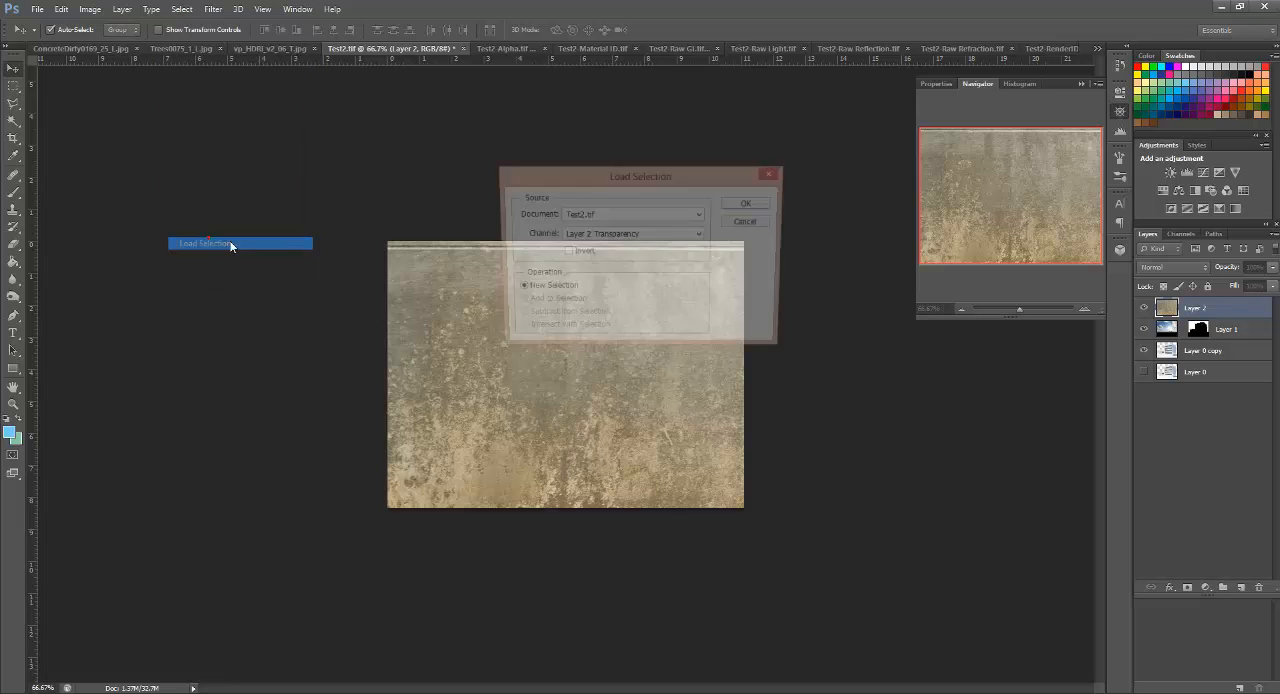
pyautogui.click(664, 234)
pyautogui.click(616, 270)
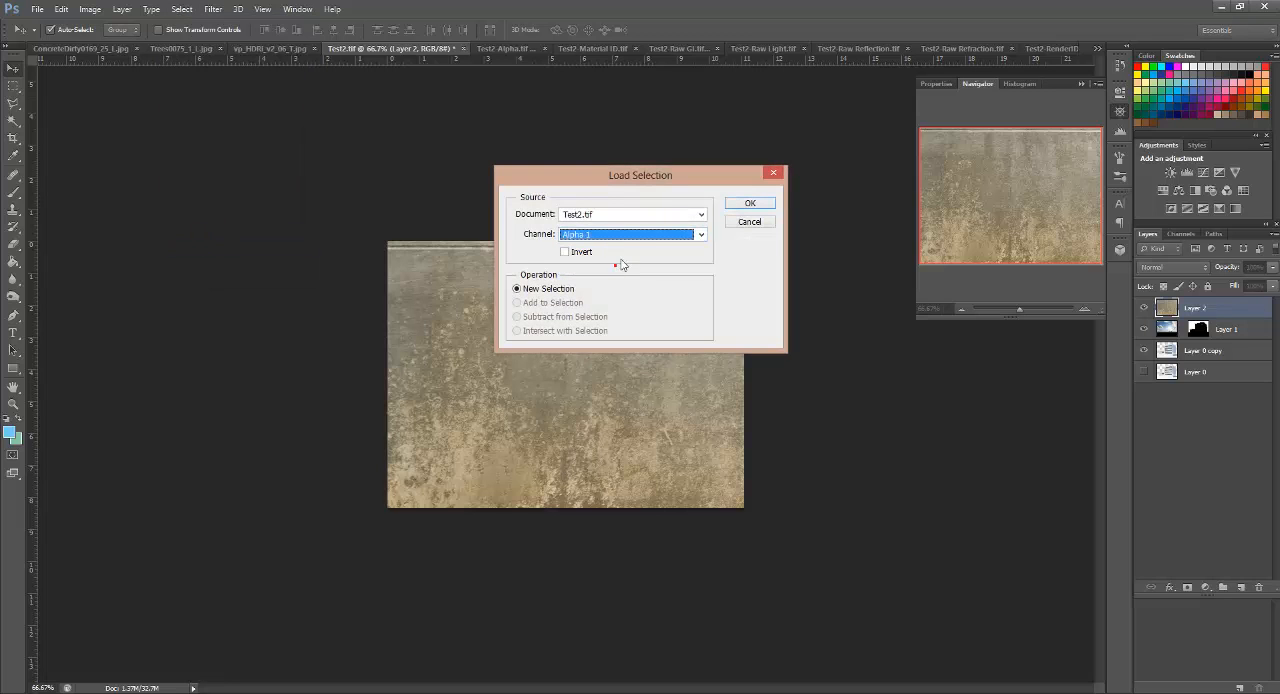
pyautogui.click(749, 203)
pyautogui.click(498, 386)
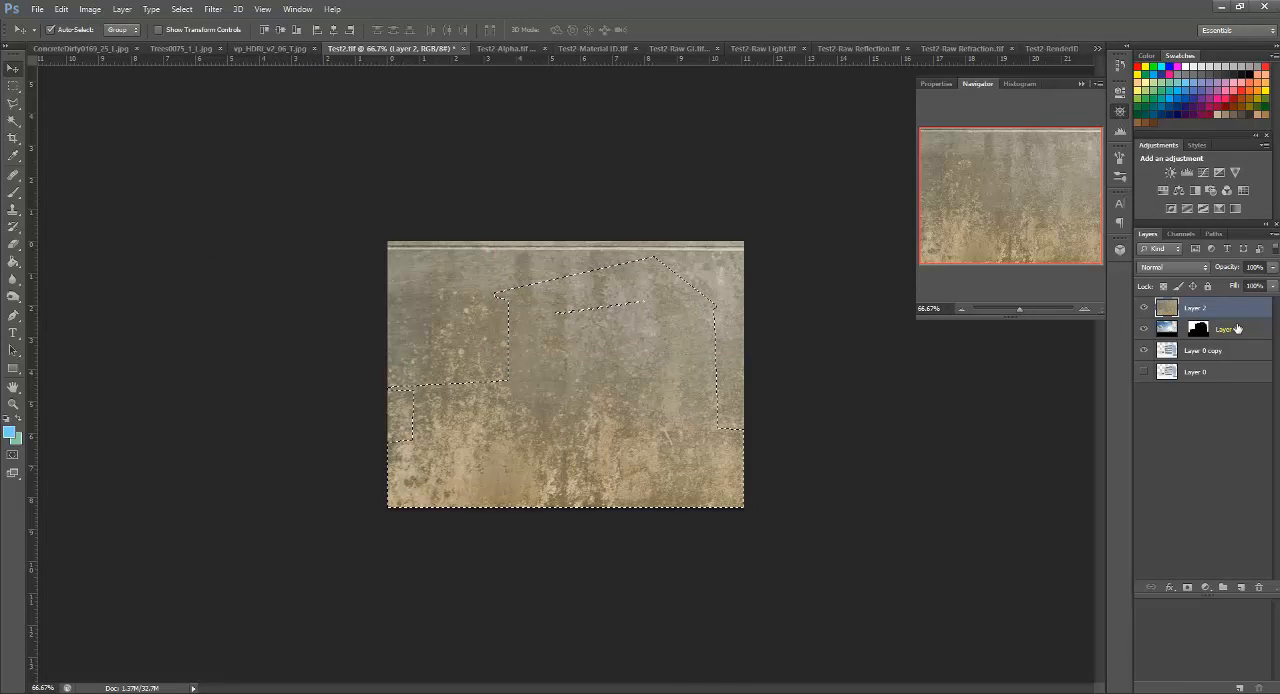
# Step: Mask the concrete texture layer with the selection and reduce the layer's opacity to 33%
pyautogui.click(1188, 588)
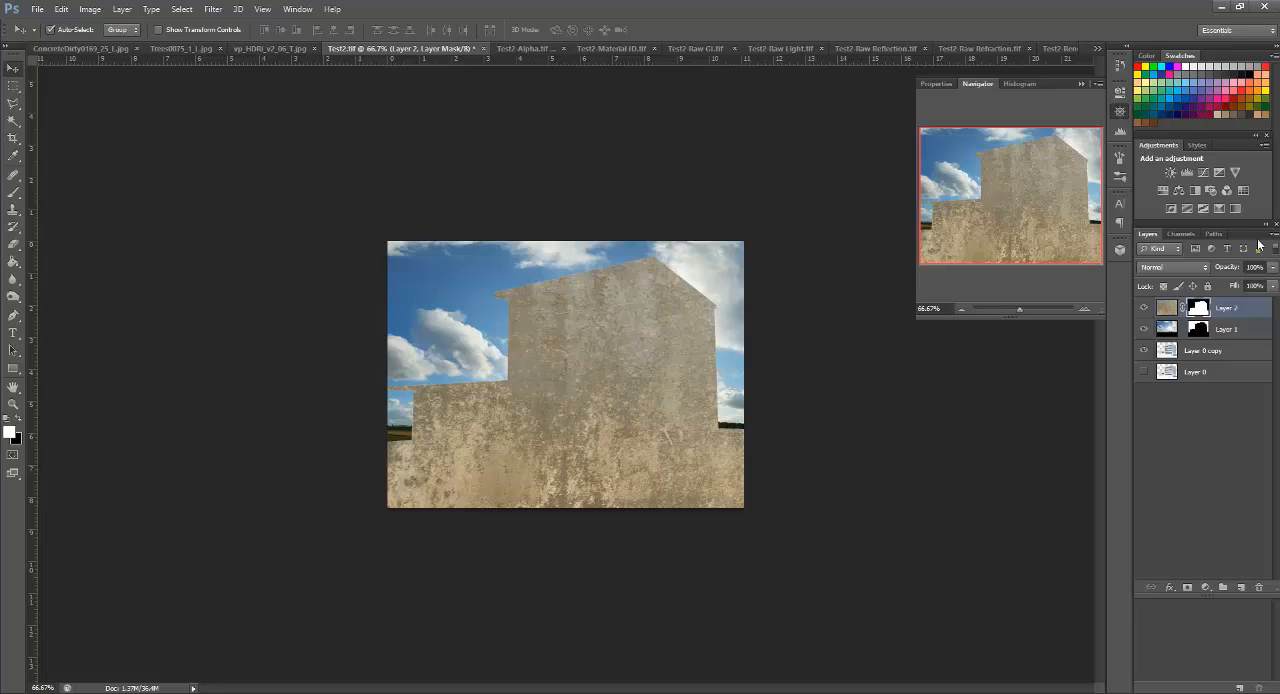
pyautogui.click(1273, 267)
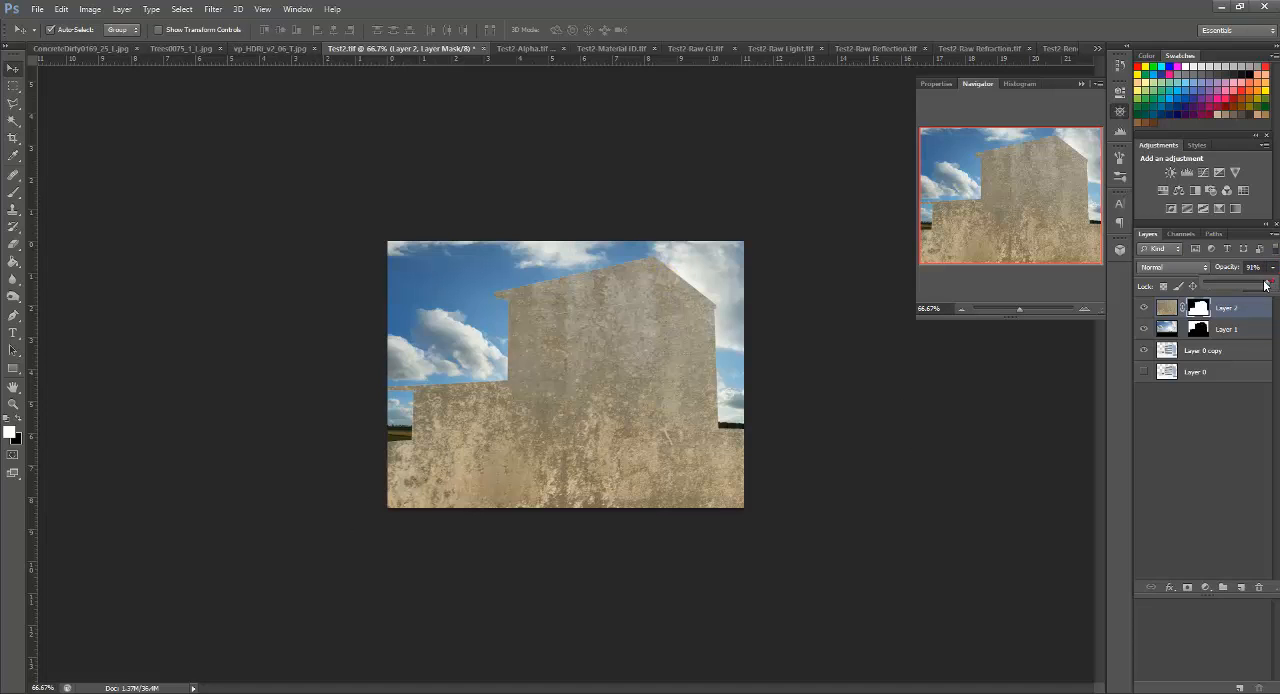
pyautogui.moveTo(1265, 285); pyautogui.dragTo(1223, 287)
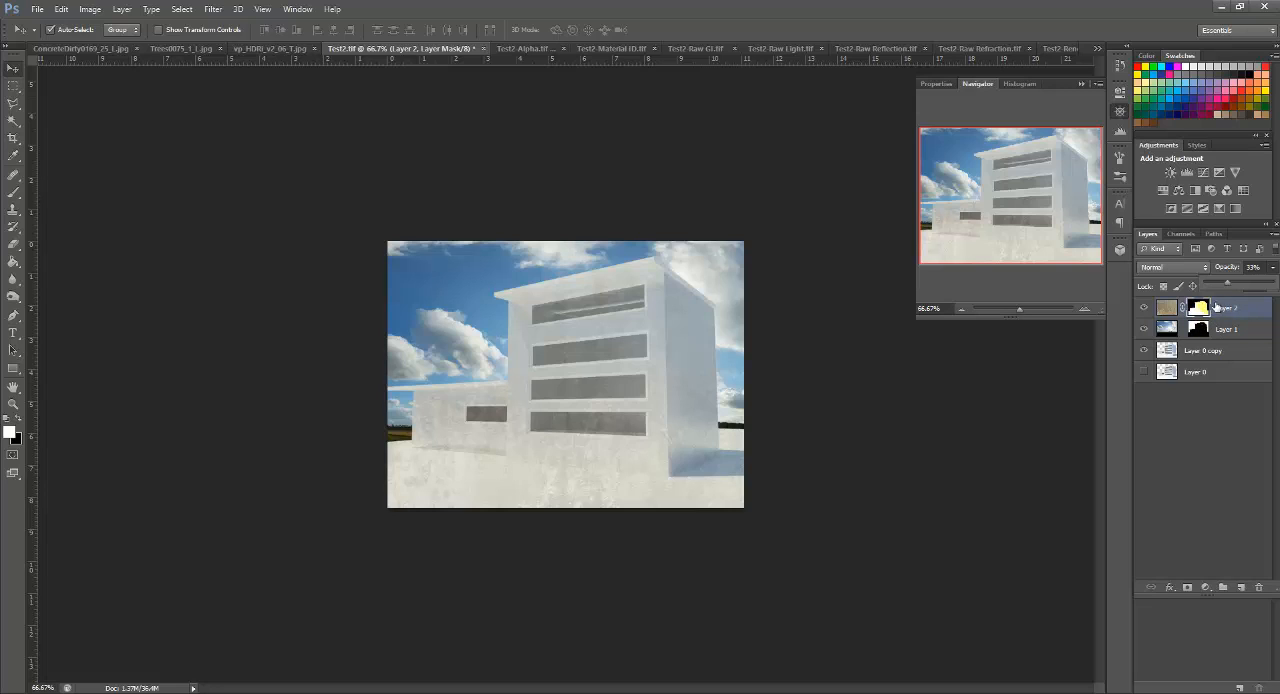
# Step: Paint black on the concrete layer's mask over the ground to hide the texture there
pyautogui.press('b')
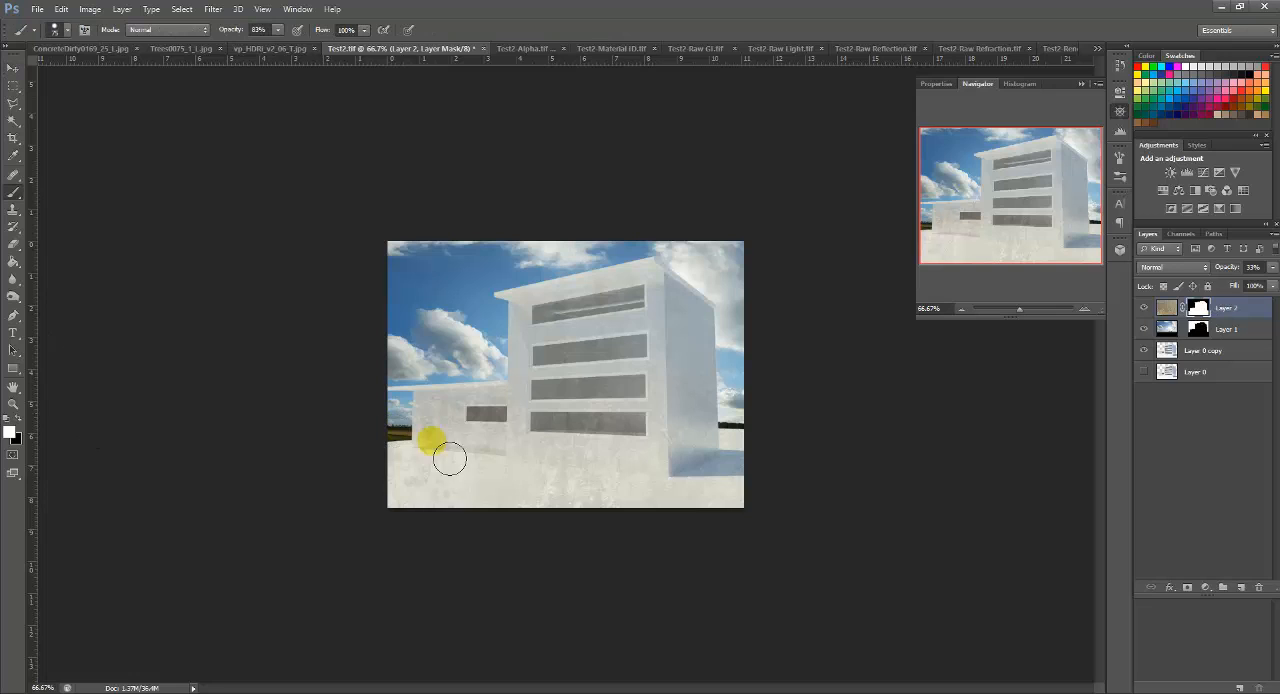
pyautogui.moveTo(398, 478)
pyautogui.mouseDown()
pyautogui.moveTo(454, 494)
pyautogui.moveTo(421, 504)
pyautogui.moveTo(518, 504)
pyautogui.moveTo(489, 517)
pyautogui.moveTo(763, 505)
pyautogui.moveTo(770, 457)
pyautogui.moveTo(758, 479)
pyautogui.moveTo(687, 514)
pyautogui.moveTo(724, 503)
pyautogui.mouseUp()
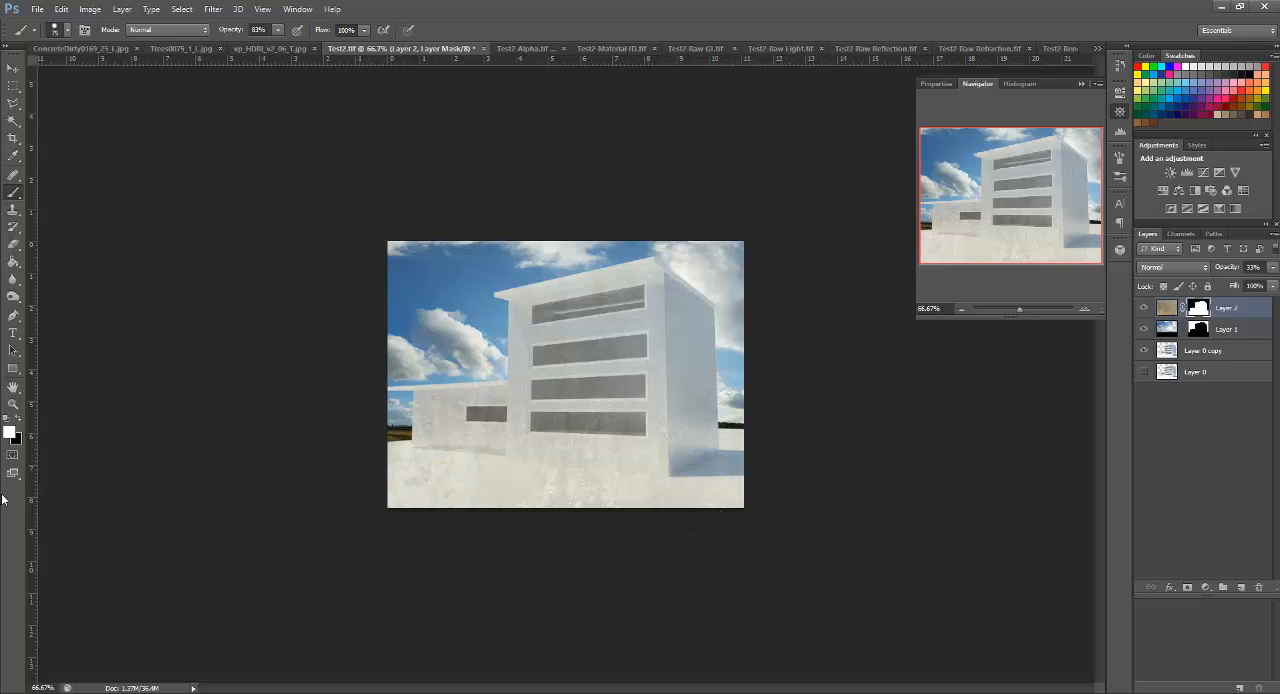
pyautogui.click(15, 419)
pyautogui.moveTo(430, 500)
pyautogui.mouseDown()
pyautogui.moveTo(399, 481)
pyautogui.moveTo(431, 519)
pyautogui.moveTo(466, 514)
pyautogui.moveTo(420, 482)
pyautogui.moveTo(689, 511)
pyautogui.moveTo(725, 502)
pyautogui.moveTo(757, 467)
pyautogui.moveTo(744, 518)
pyautogui.moveTo(756, 458)
pyautogui.moveTo(720, 516)
pyautogui.moveTo(468, 508)
pyautogui.moveTo(411, 492)
pyautogui.moveTo(402, 465)
pyautogui.moveTo(419, 489)
pyautogui.moveTo(535, 514)
pyautogui.moveTo(598, 507)
pyautogui.moveTo(538, 501)
pyautogui.moveTo(674, 514)
pyautogui.moveTo(580, 487)
pyautogui.mouseUp()
pyautogui.click(448, 341)
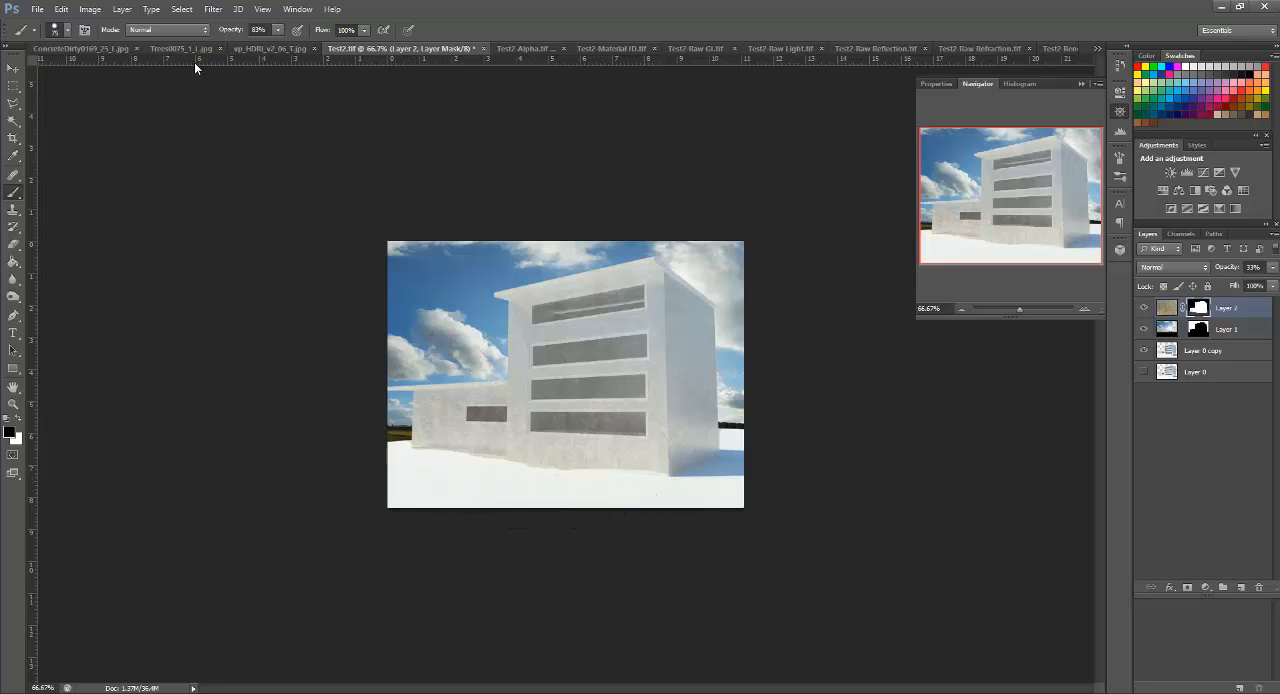
# Step: Set the brush opacity to 32% and paint black on the concrete layer's mask across the building facades to soften the texture
pyautogui.click(279, 30)
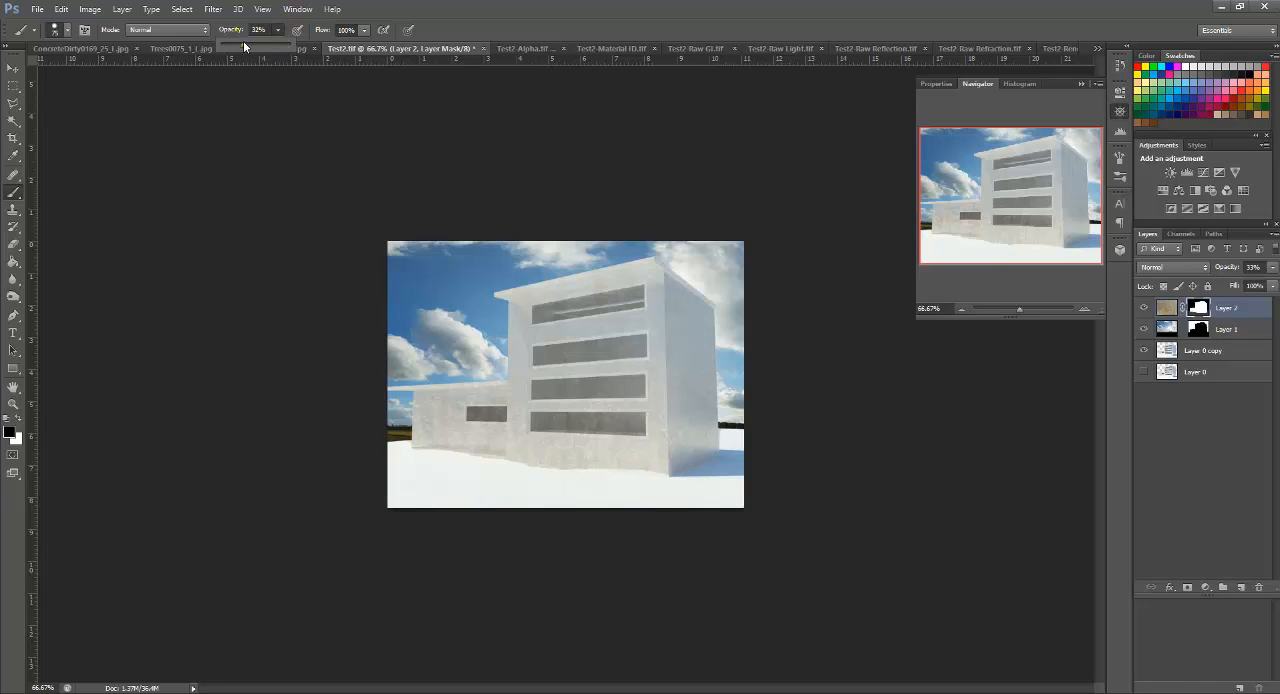
pyautogui.click(750, 484)
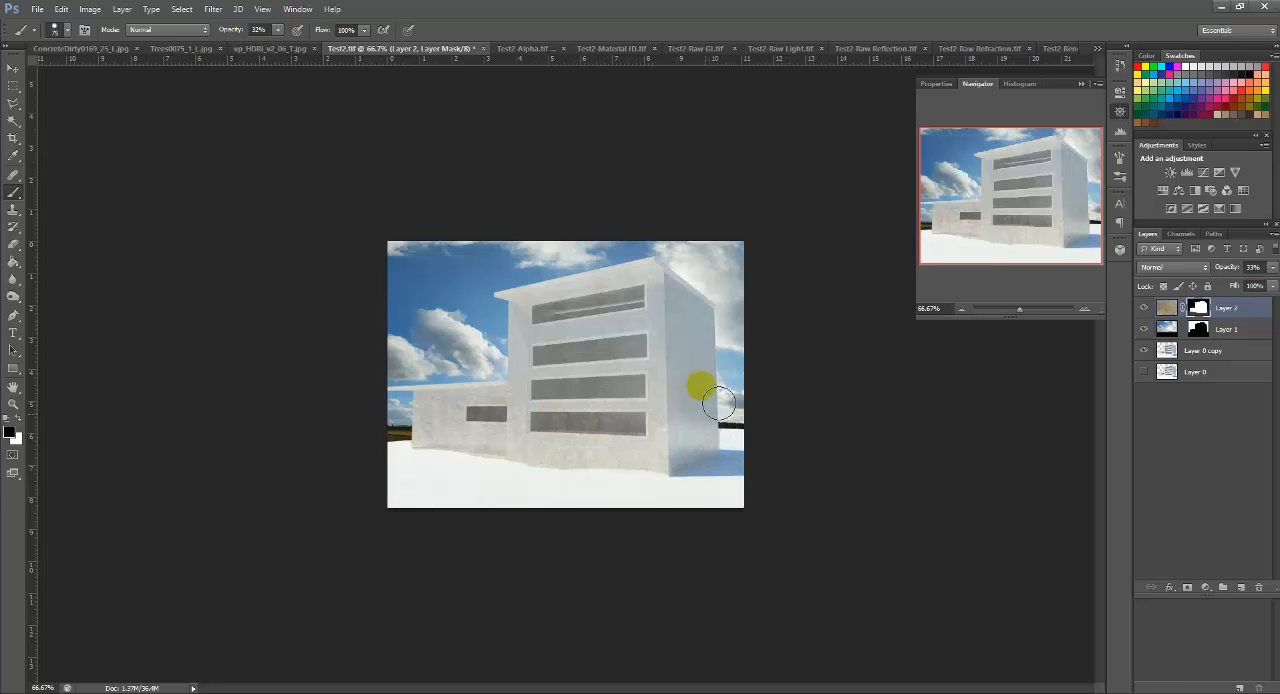
pyautogui.moveTo(718, 402)
pyautogui.mouseDown()
pyautogui.moveTo(692, 368)
pyautogui.moveTo(721, 446)
pyautogui.moveTo(702, 512)
pyautogui.moveTo(667, 483)
pyautogui.moveTo(418, 456)
pyautogui.moveTo(527, 464)
pyautogui.moveTo(657, 314)
pyautogui.moveTo(540, 323)
pyautogui.moveTo(569, 407)
pyautogui.moveTo(585, 292)
pyautogui.moveTo(615, 285)
pyautogui.moveTo(490, 408)
pyautogui.moveTo(528, 404)
pyautogui.mouseUp()
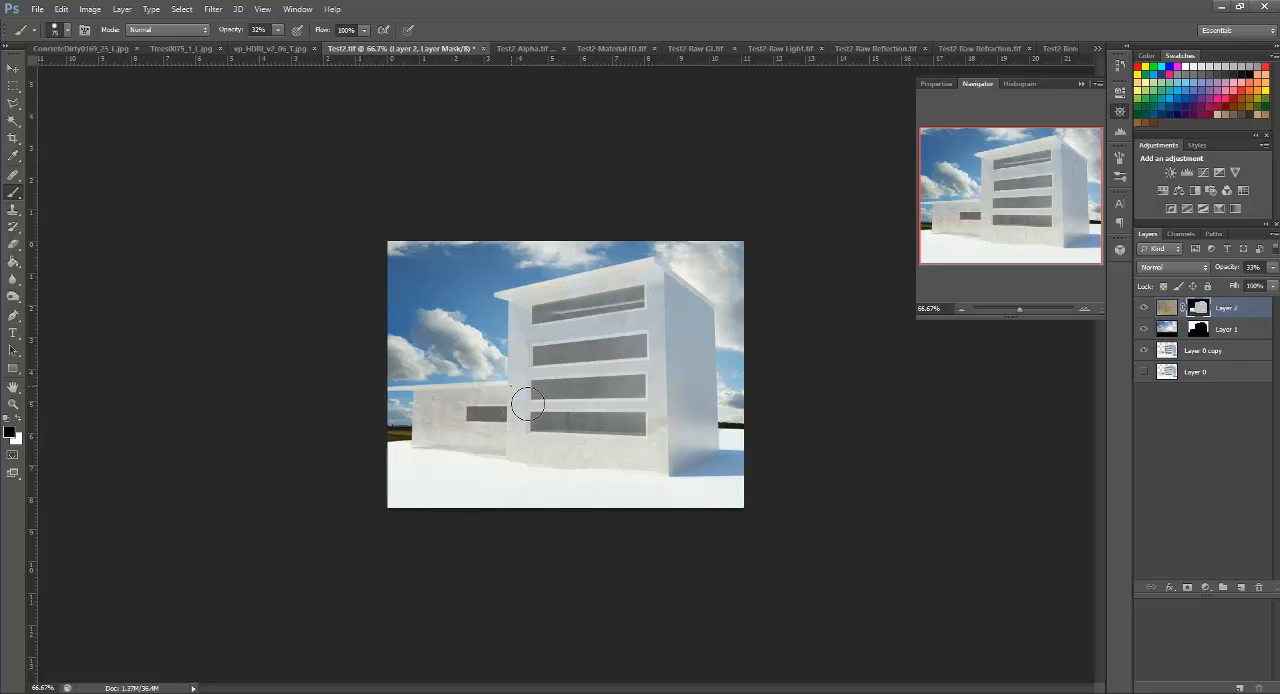
pyautogui.moveTo(436, 398)
pyautogui.mouseDown()
pyautogui.moveTo(485, 397)
pyautogui.moveTo(421, 400)
pyautogui.moveTo(428, 427)
pyautogui.moveTo(459, 443)
pyautogui.moveTo(509, 443)
pyautogui.moveTo(483, 474)
pyautogui.moveTo(655, 477)
pyautogui.moveTo(667, 434)
pyautogui.moveTo(628, 334)
pyautogui.moveTo(514, 449)
pyautogui.moveTo(616, 481)
pyautogui.moveTo(569, 423)
pyautogui.moveTo(643, 349)
pyautogui.moveTo(530, 343)
pyautogui.moveTo(504, 431)
pyautogui.moveTo(457, 423)
pyautogui.moveTo(504, 394)
pyautogui.moveTo(461, 440)
pyautogui.moveTo(629, 420)
pyautogui.moveTo(543, 466)
pyautogui.moveTo(565, 495)
pyautogui.moveTo(557, 518)
pyautogui.mouseUp()
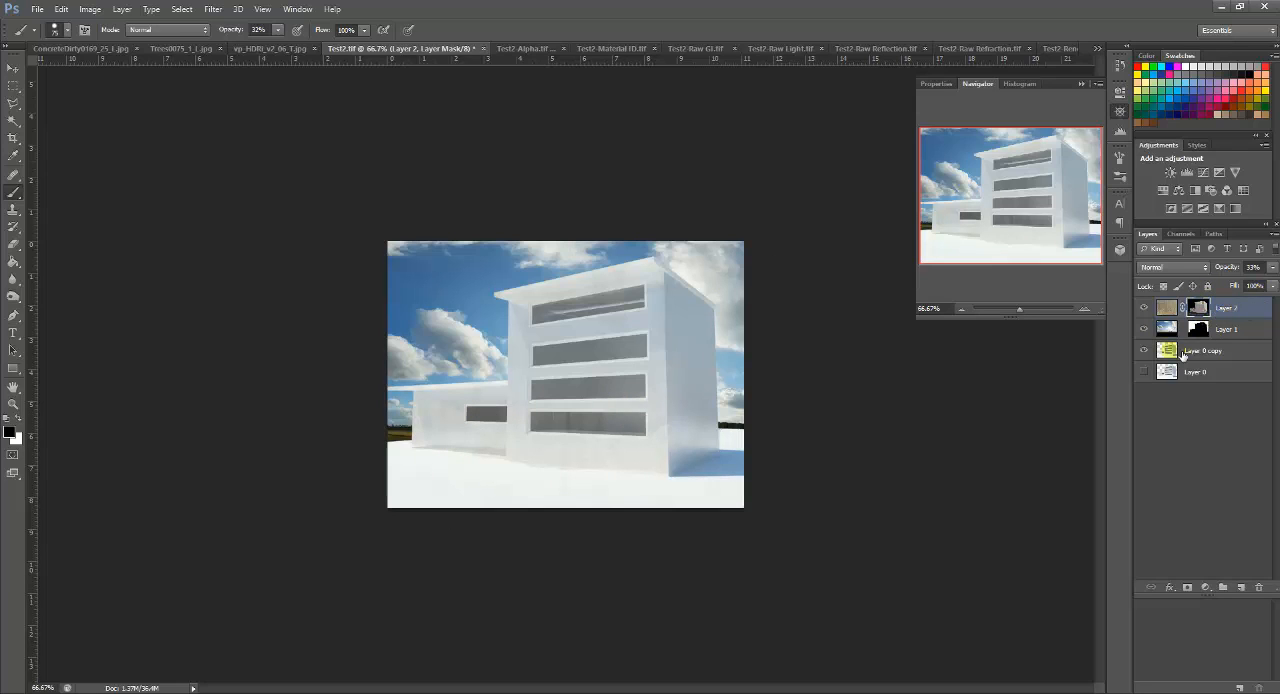
pyautogui.click(707, 336)
# Step: Copy the Test2-Material ID.tif image into Test2.tif as a new top layer aligned with the render
pyautogui.click(1058, 49)
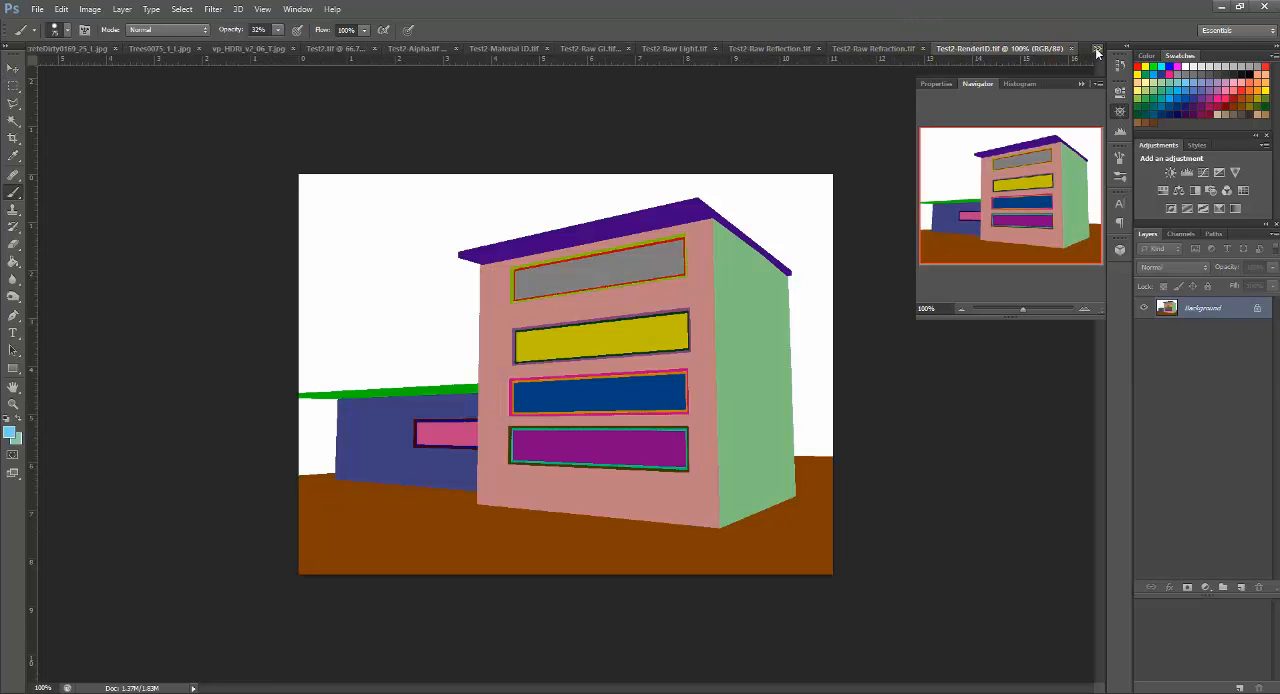
pyautogui.click(1097, 48)
pyautogui.click(1169, 201)
pyautogui.click(1097, 48)
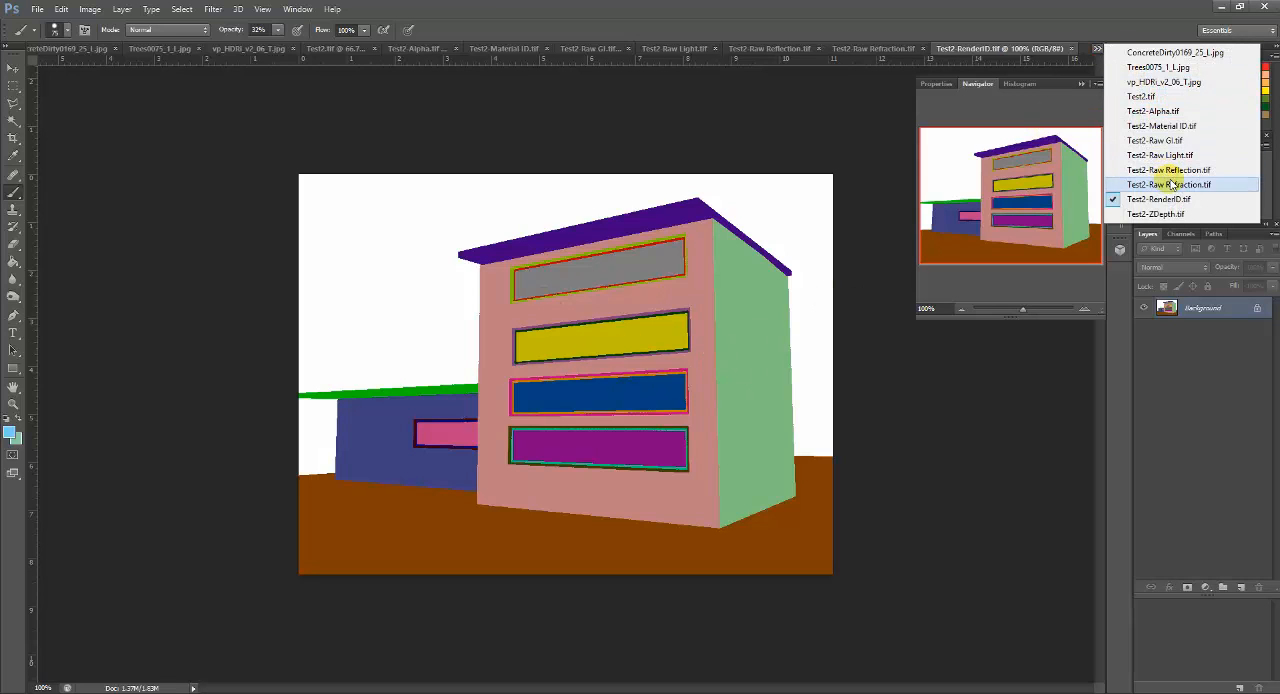
pyautogui.click(1155, 125)
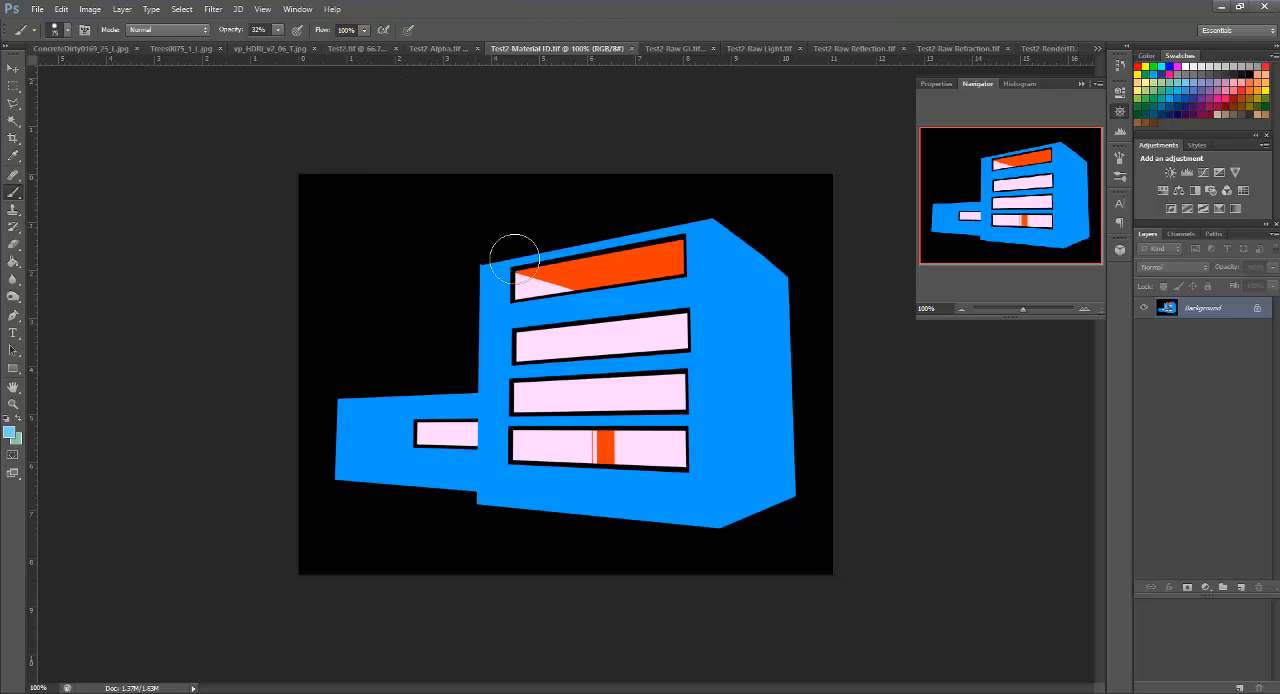
pyautogui.click(621, 297)
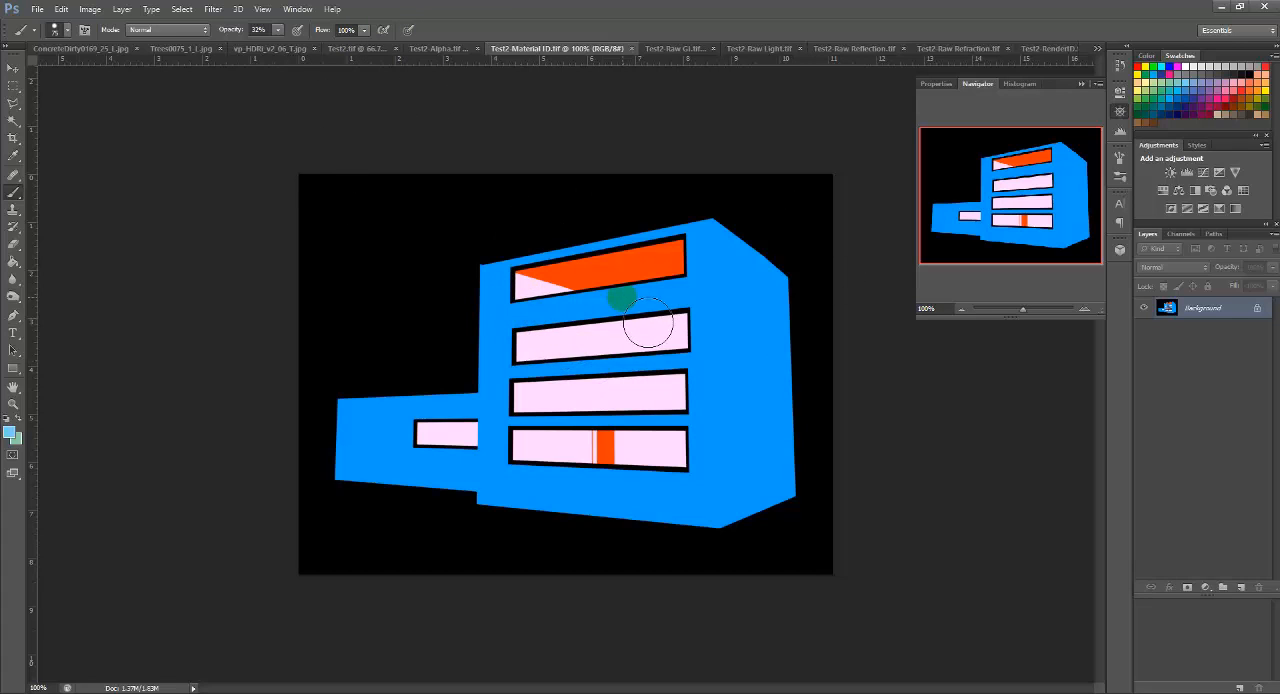
pyautogui.hotkey('ctrl', 'z')
pyautogui.press('v')
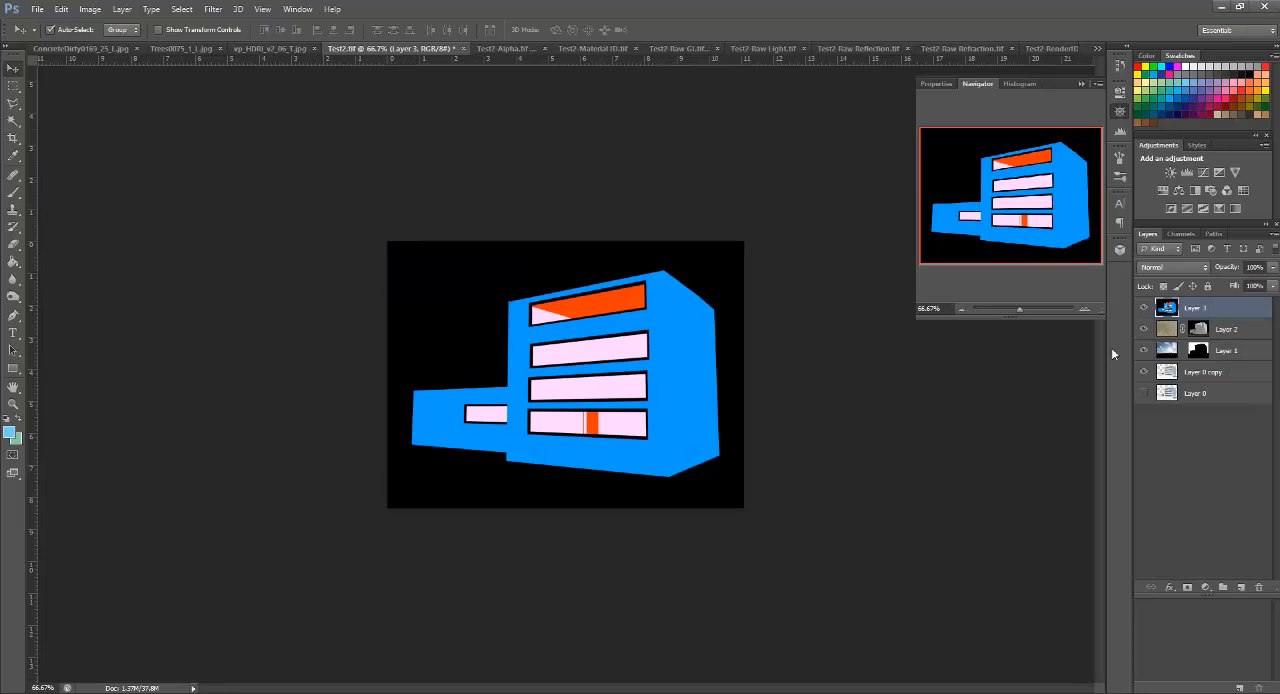
pyautogui.click(1145, 308)
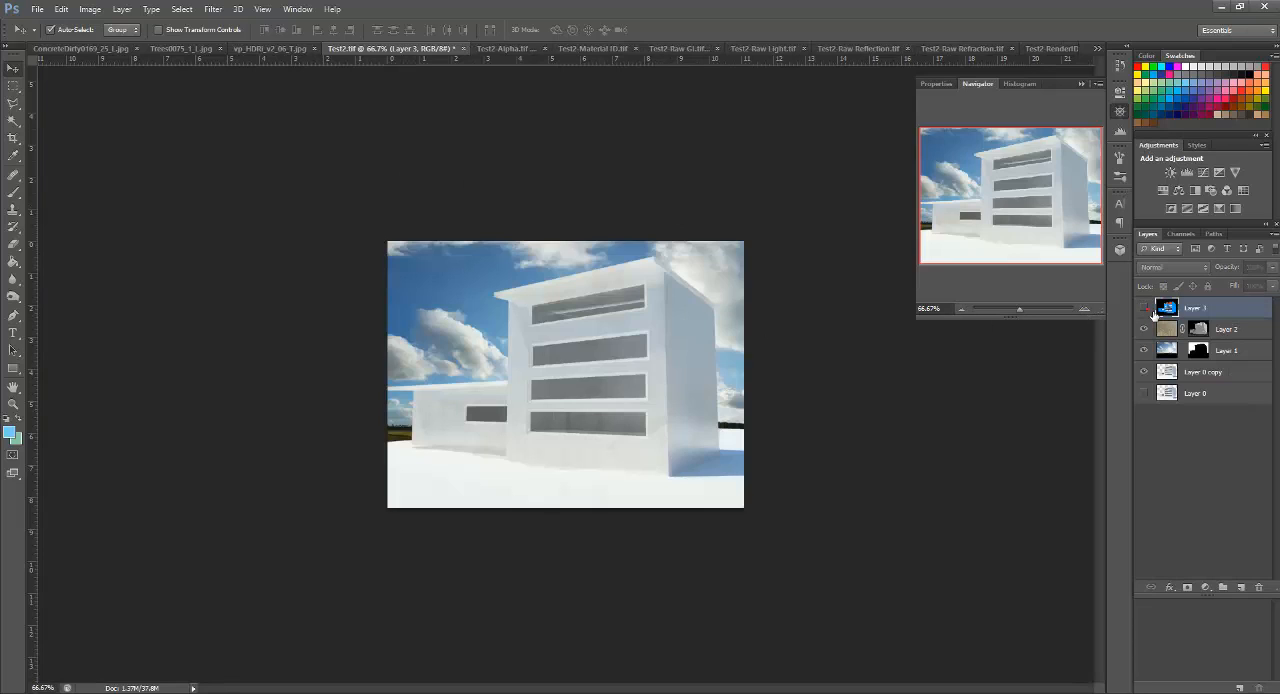
pyautogui.click(1145, 308)
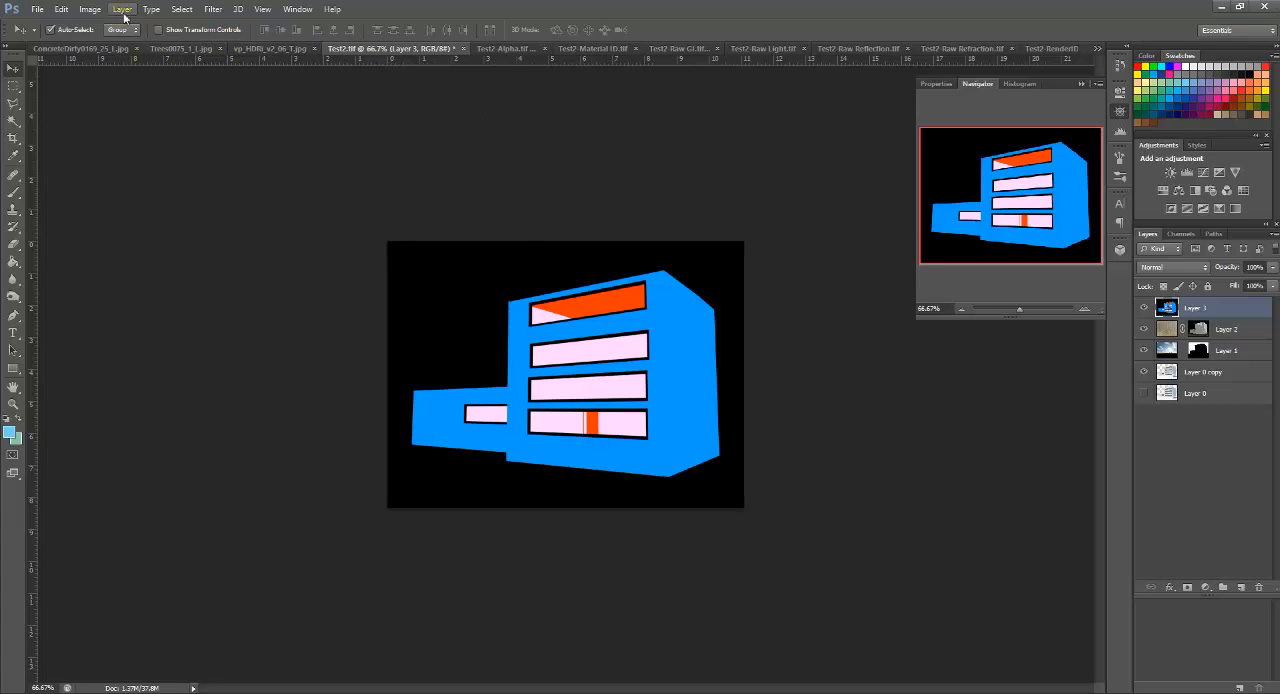
# Step: Select all the window glass areas on the material ID layer, using the Magic Wand and Quick Selection tools
pyautogui.click(13, 86)
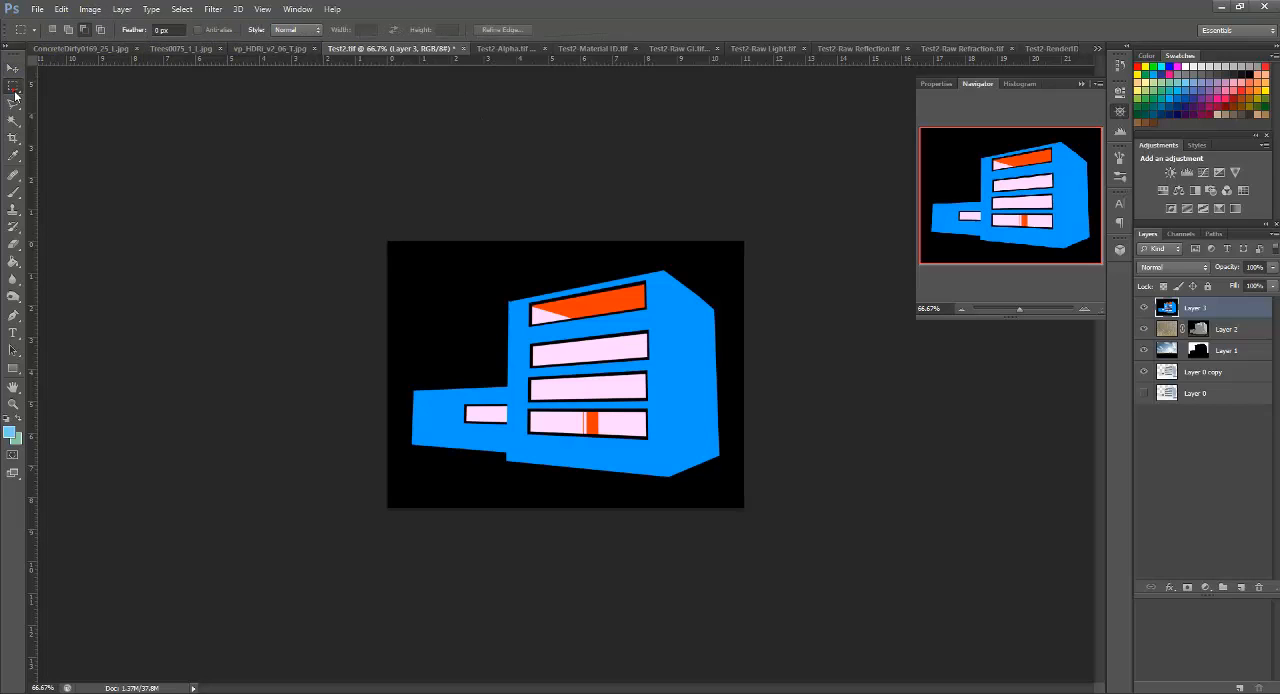
pyautogui.press('z')
pyautogui.click(537, 318)
pyautogui.click(537, 318)
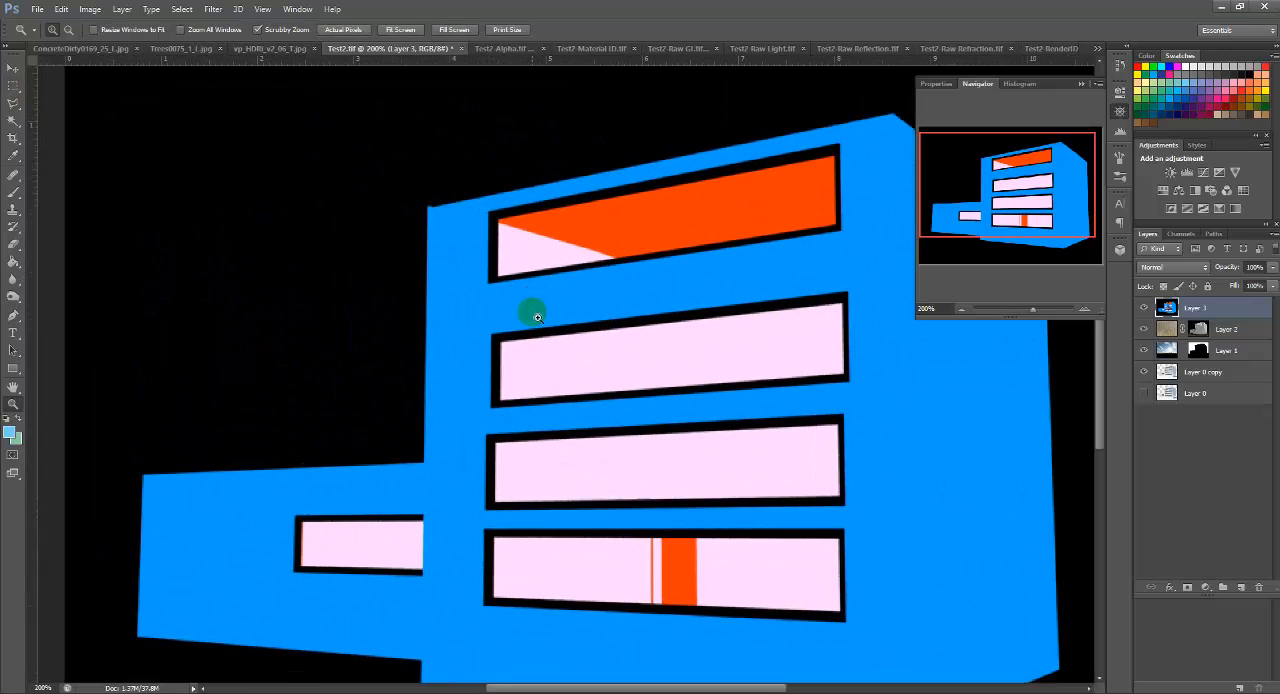
pyautogui.rightClick(537, 318)
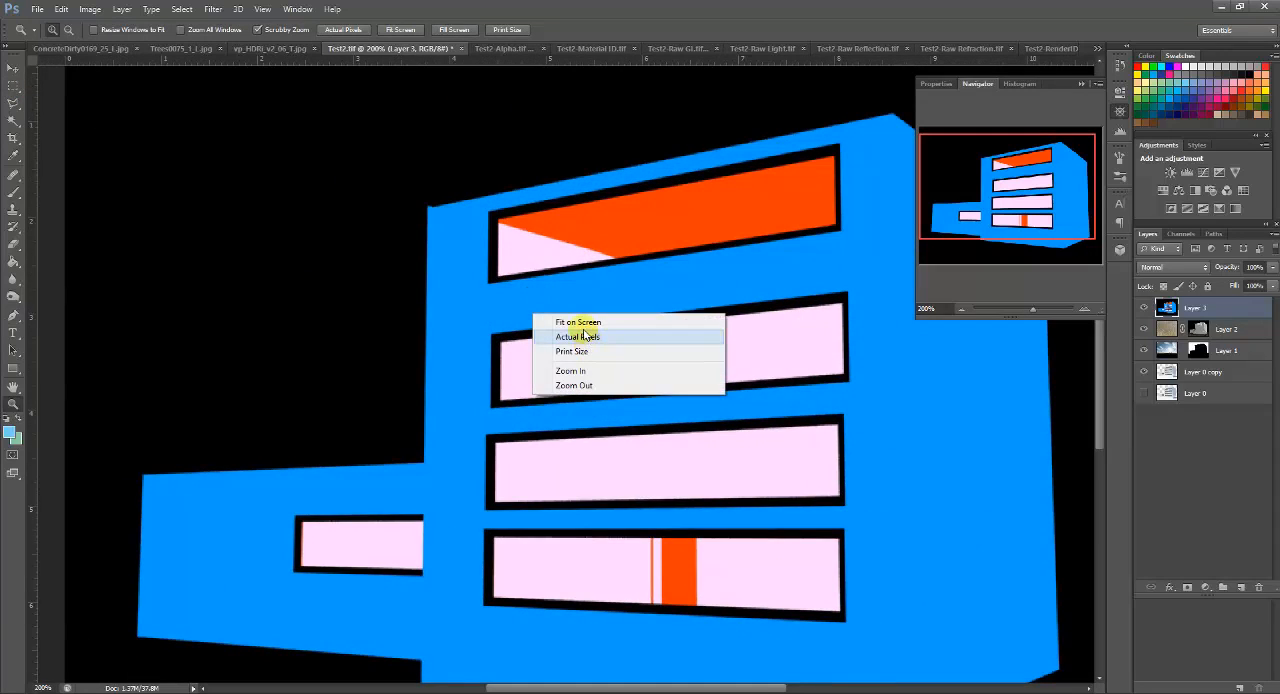
pyautogui.click(582, 325)
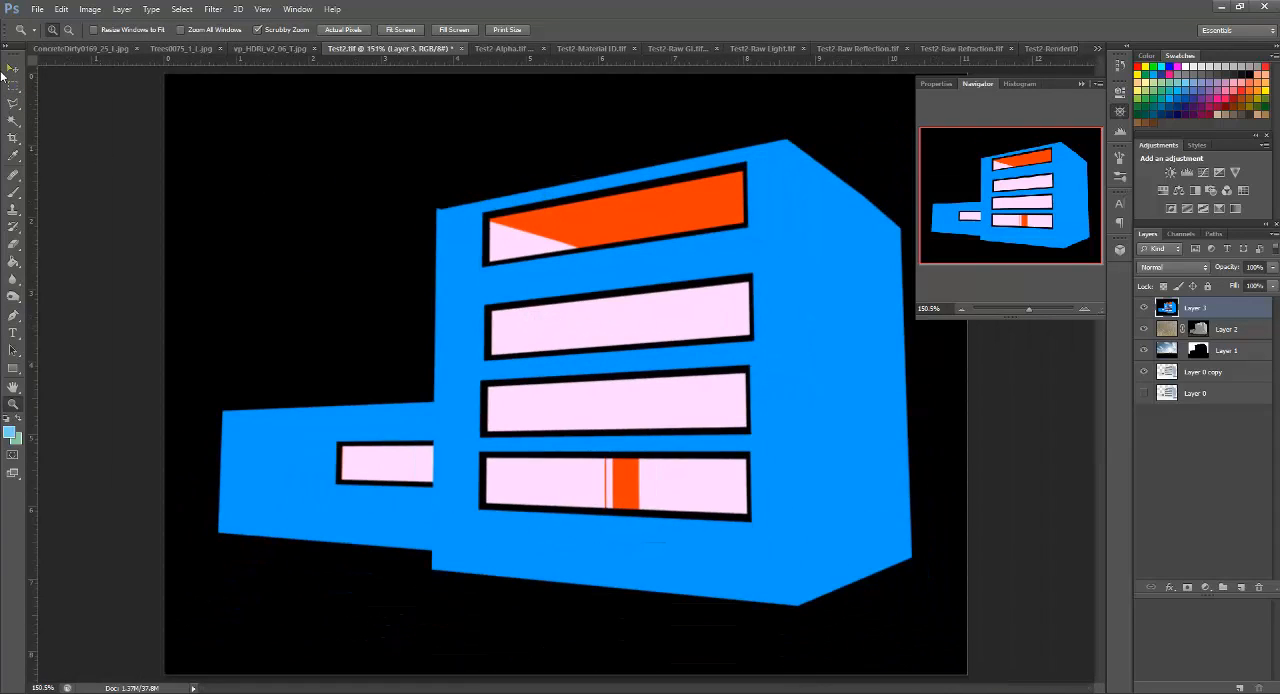
pyautogui.press('i')
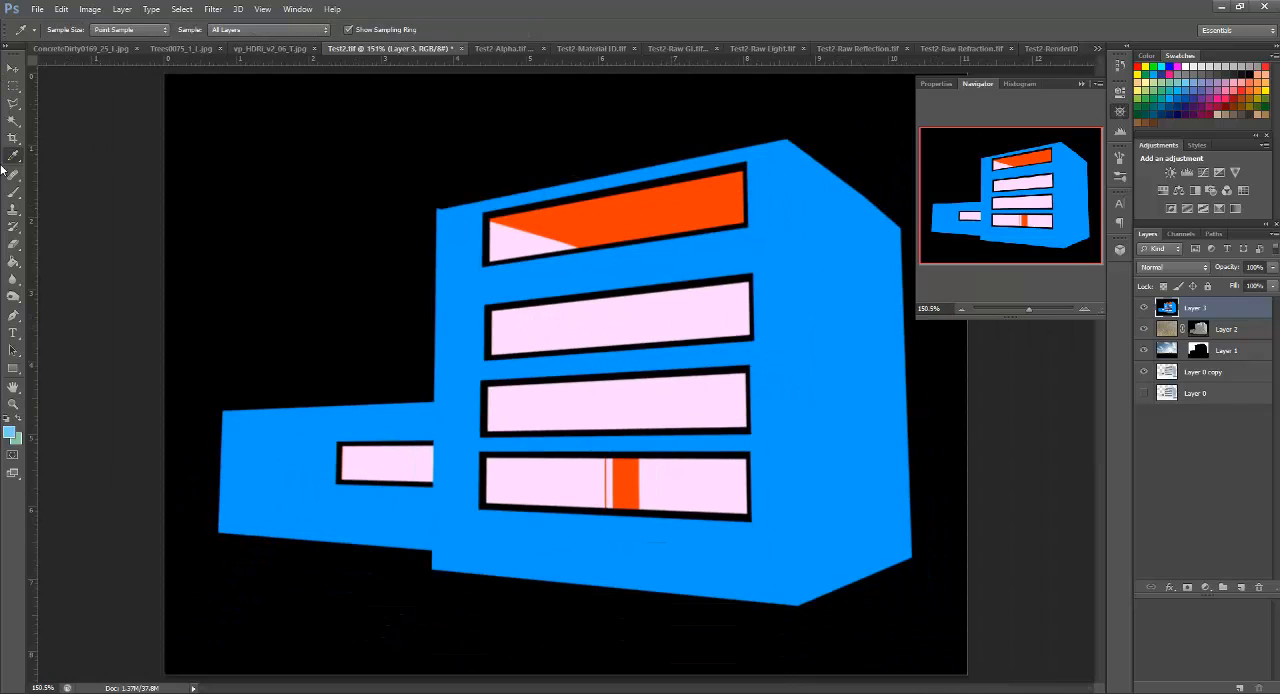
pyautogui.click(12, 120)
pyautogui.click(598, 222)
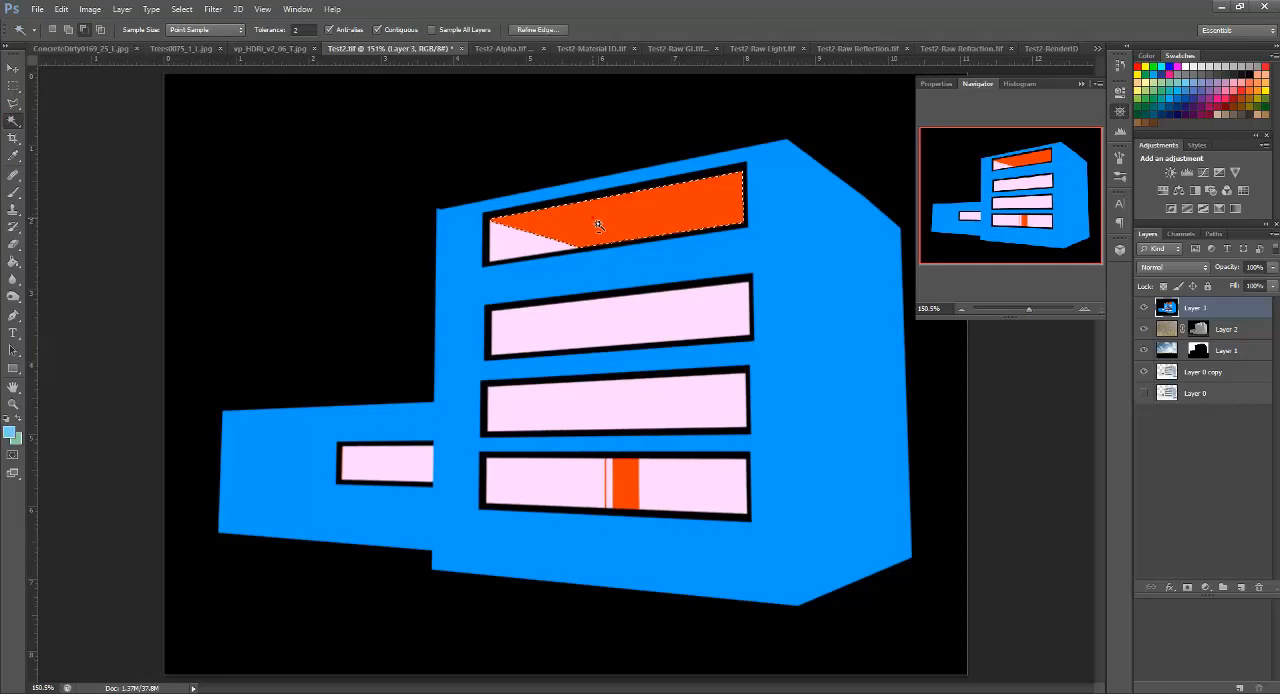
pyautogui.rightClick(12, 122)
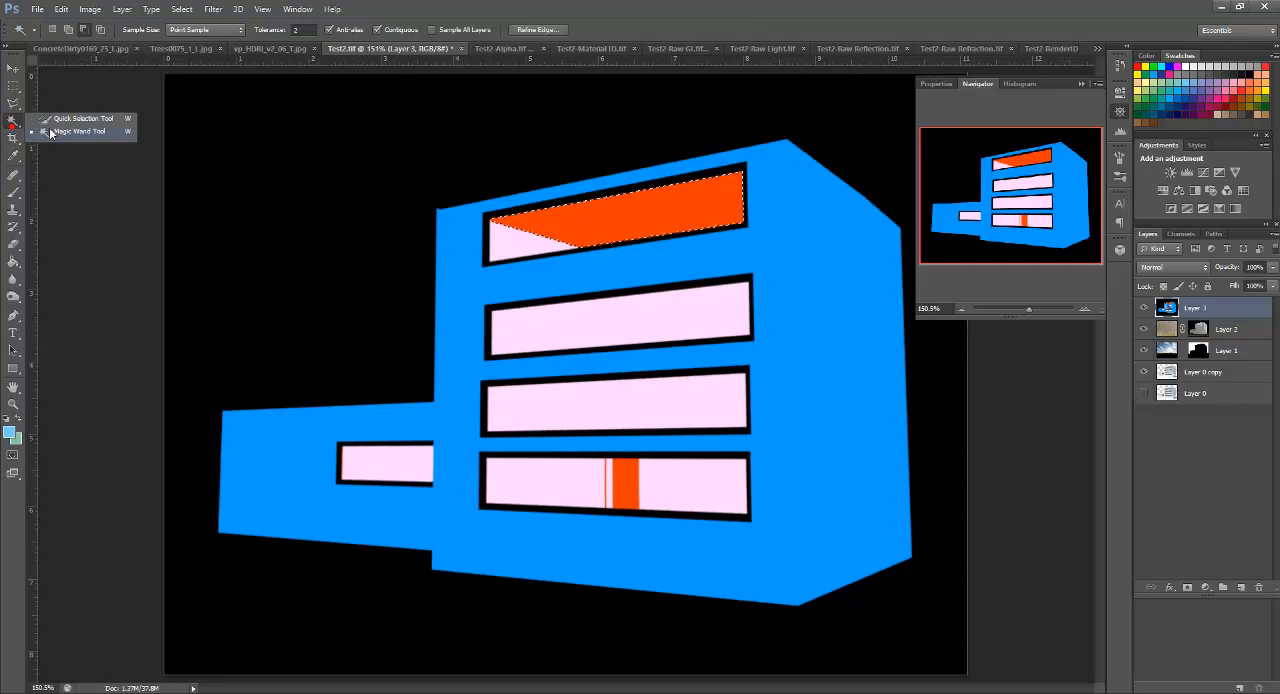
pyautogui.click(63, 119)
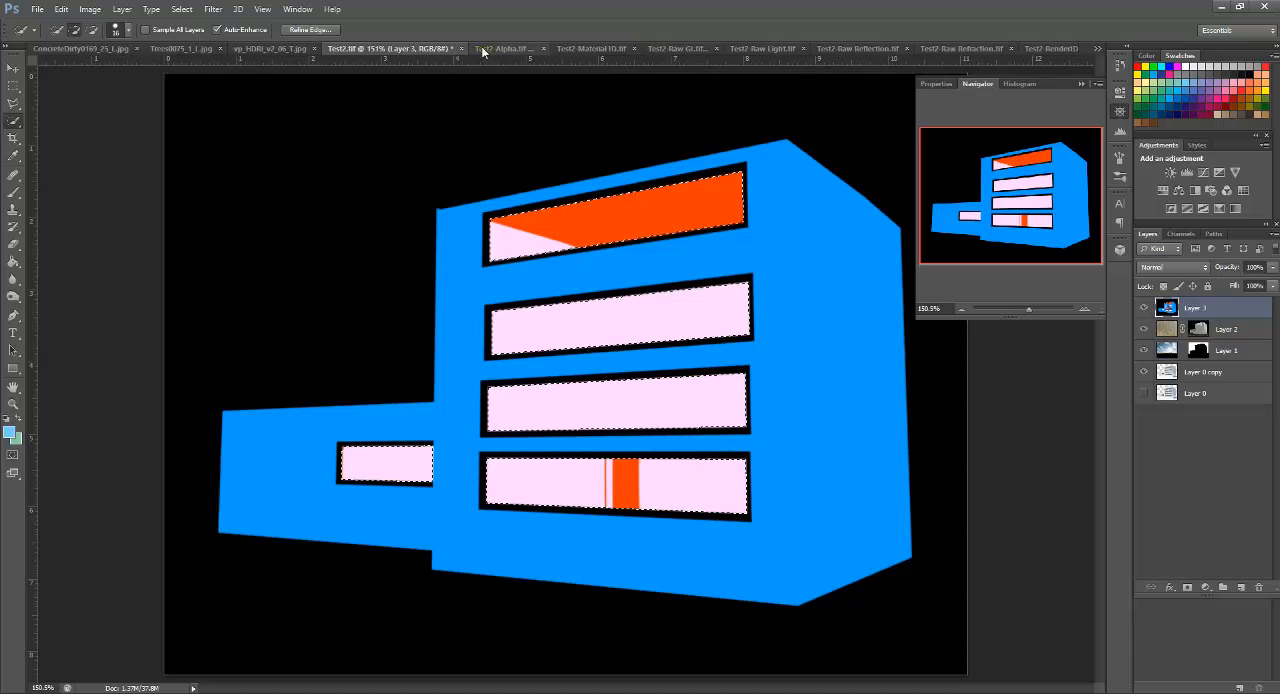
# Step: Copy the Trees0075_1_L.jpg palm tree image into Test2.tif as a new top layer, keeping the window selection active
pyautogui.click(187, 50)
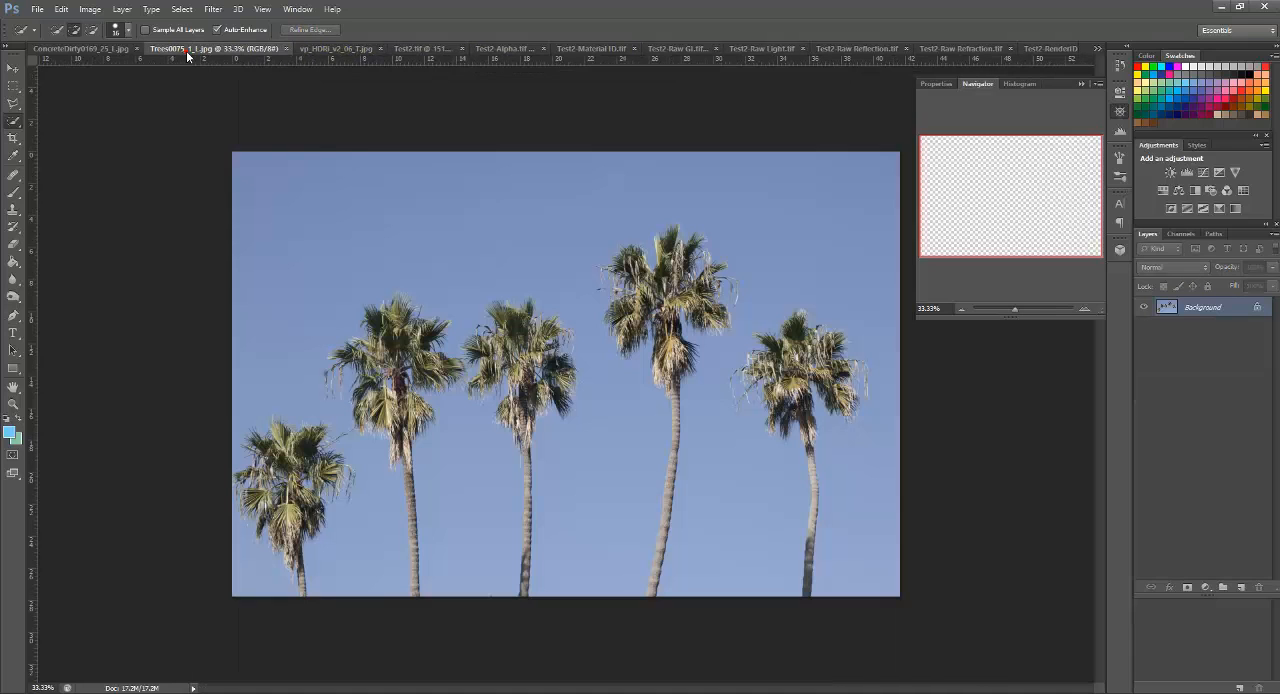
pyautogui.press('v')
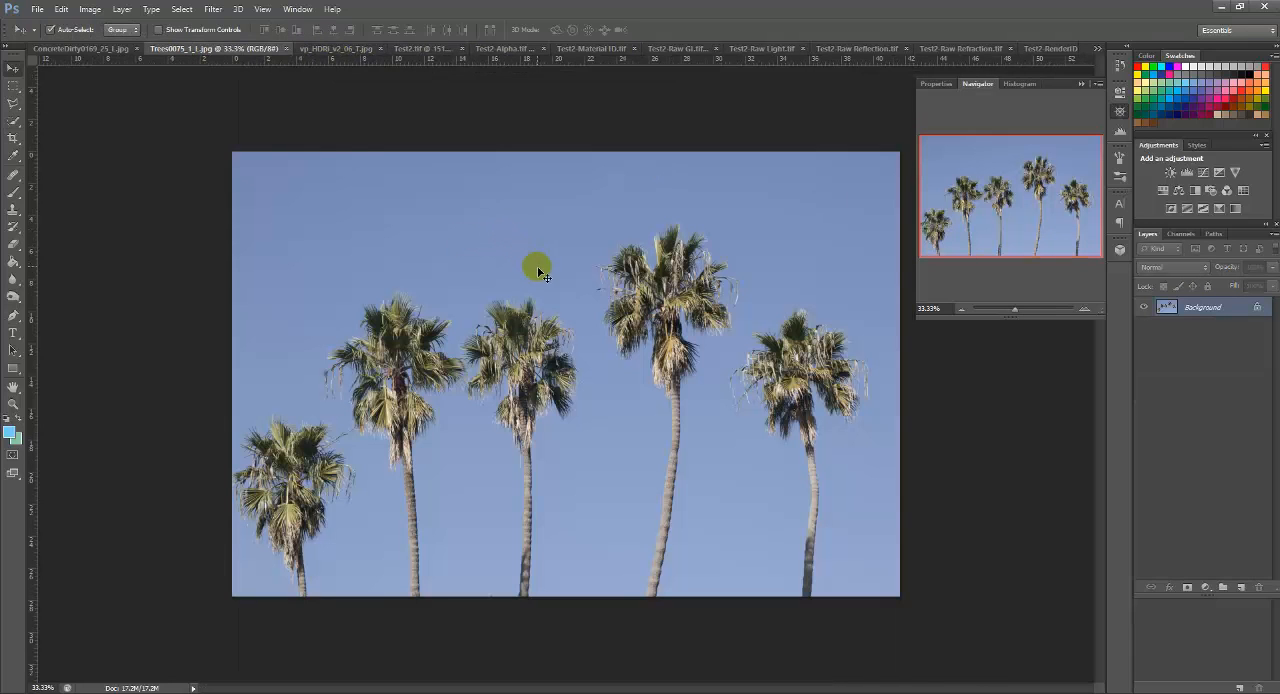
pyautogui.moveTo(431, 202)
pyautogui.mouseDown()
pyautogui.moveTo(337, 64)
pyautogui.moveTo(408, 56)
pyautogui.moveTo(437, 177)
pyautogui.moveTo(420, 186)
pyautogui.mouseUp()
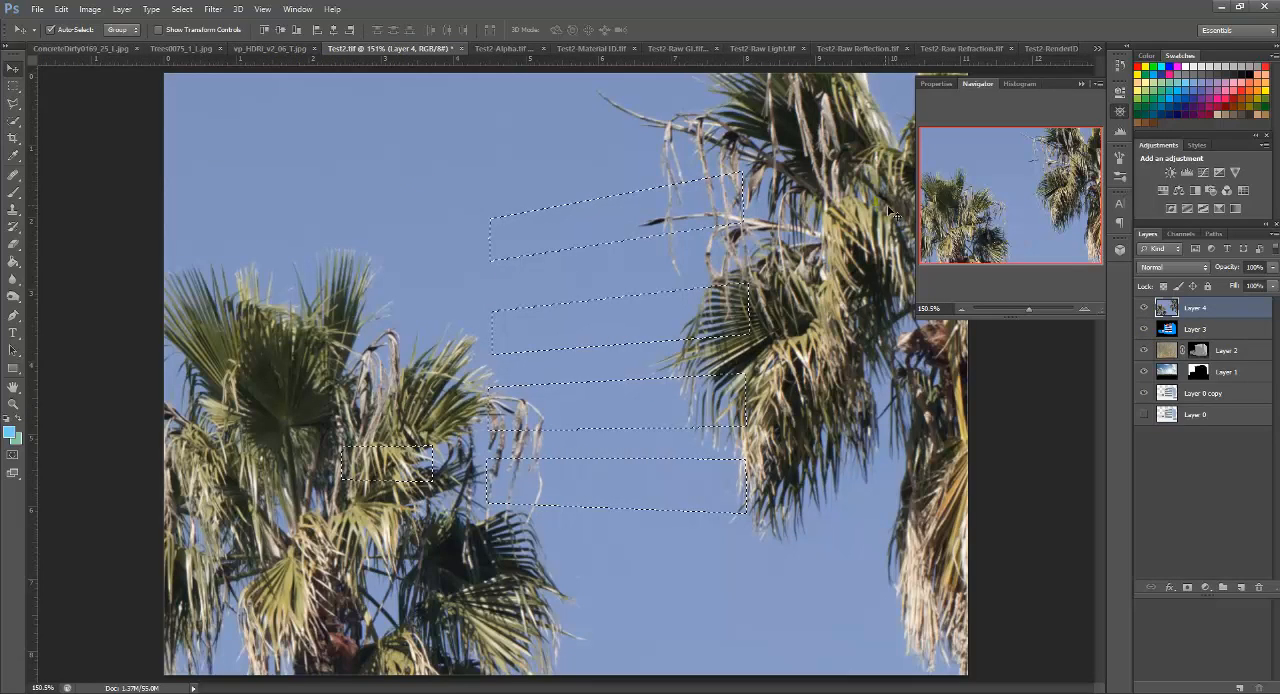
pyautogui.press('z')
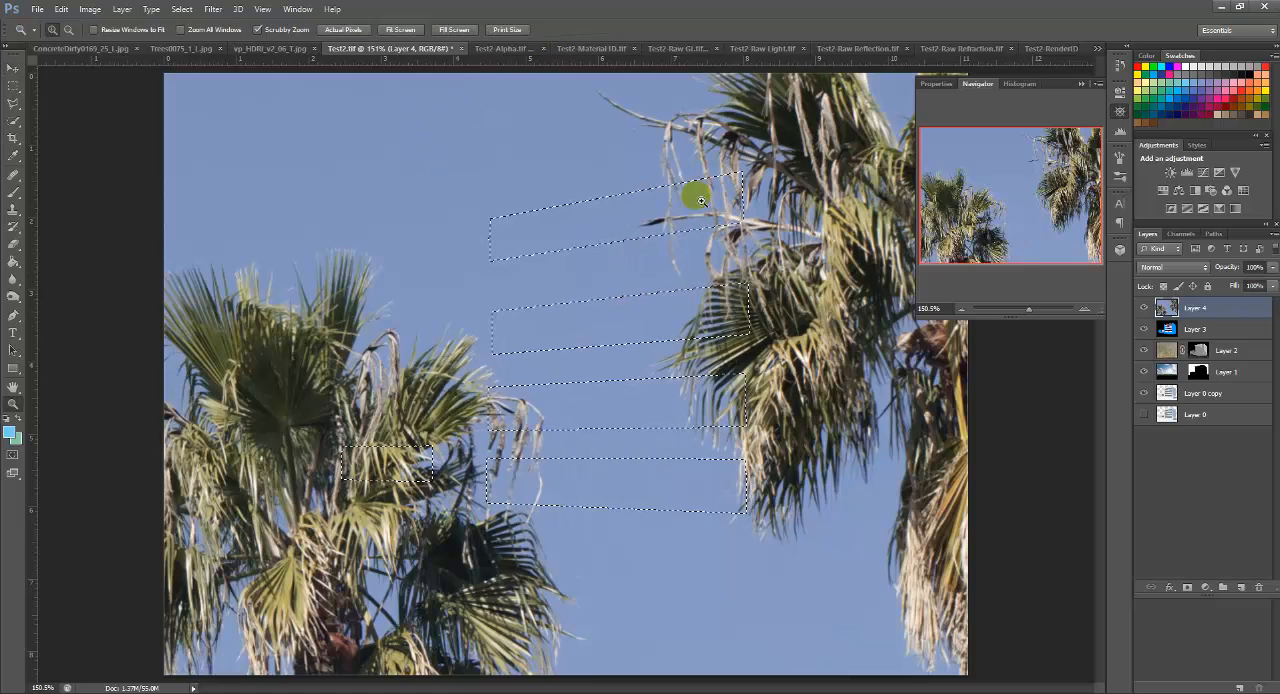
pyautogui.click(964, 311)
pyautogui.click(964, 311)
# Step: Deselect the window selection, then scale the palm tree layer to about 26.6% and position it to span the canvas width
pyautogui.click(964, 311)
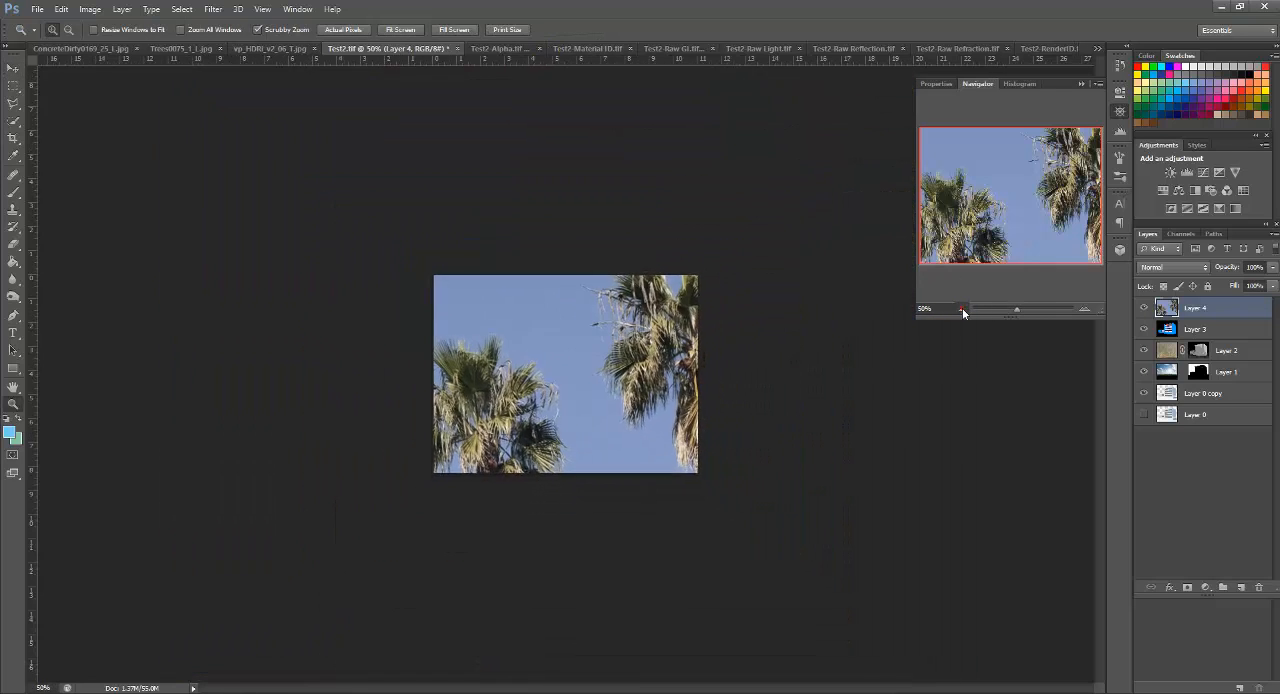
pyautogui.click(964, 311)
pyautogui.hotkey('ctrl', 't')
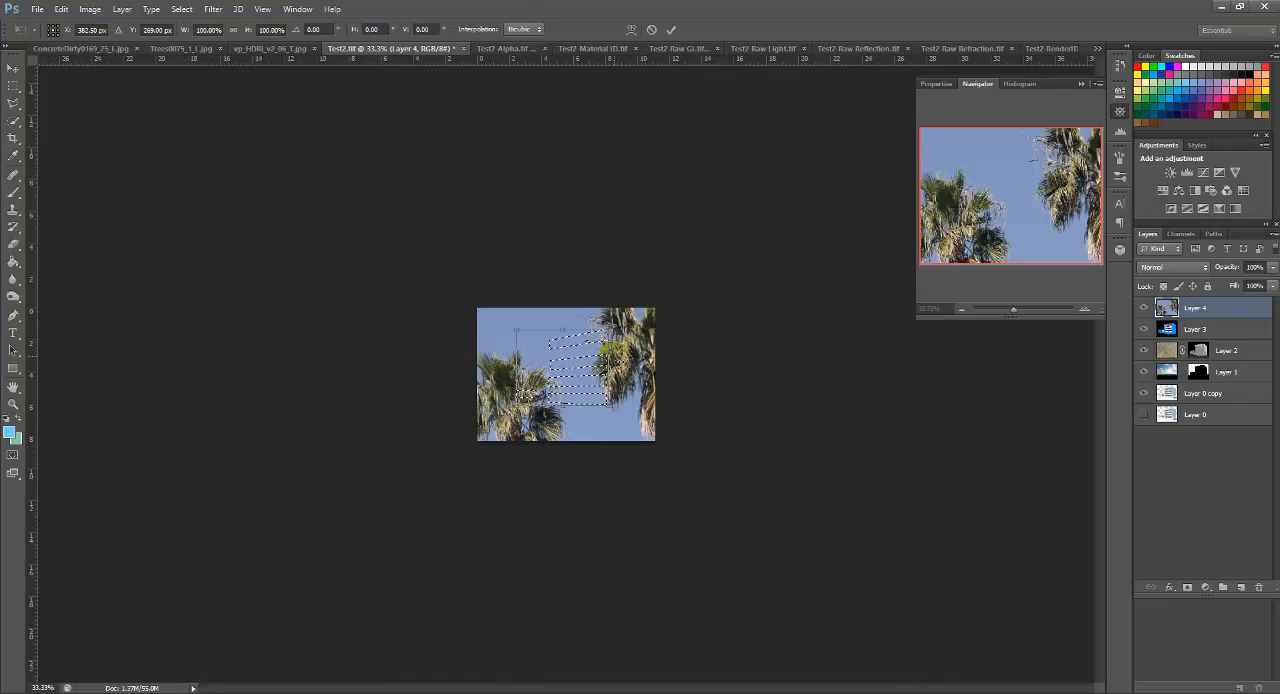
pyautogui.click(12, 68)
pyautogui.press('d')
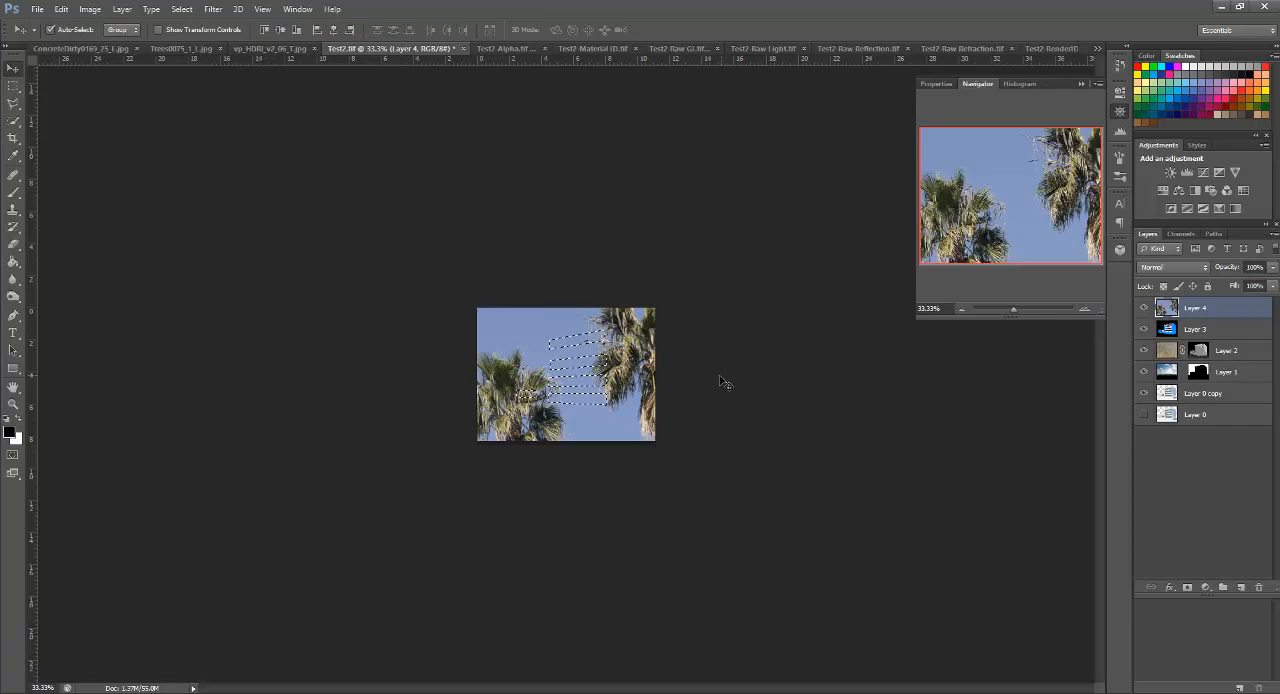
pyautogui.hotkey('ctrl', 'd')
pyautogui.hotkey('ctrl', 't')
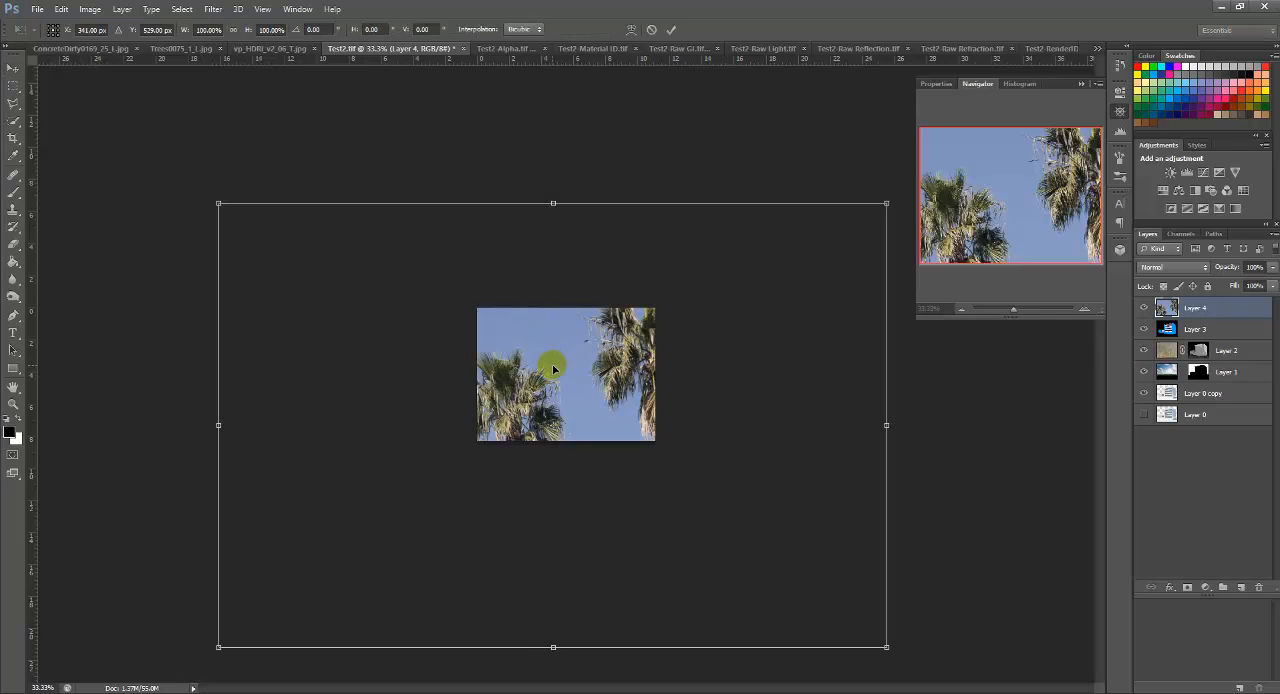
pyautogui.moveTo(890, 205); pyautogui.dragTo(486, 466)
pyautogui.moveTo(359, 538); pyautogui.dragTo(600, 368)
pyautogui.moveTo(727, 305); pyautogui.dragTo(512, 394)
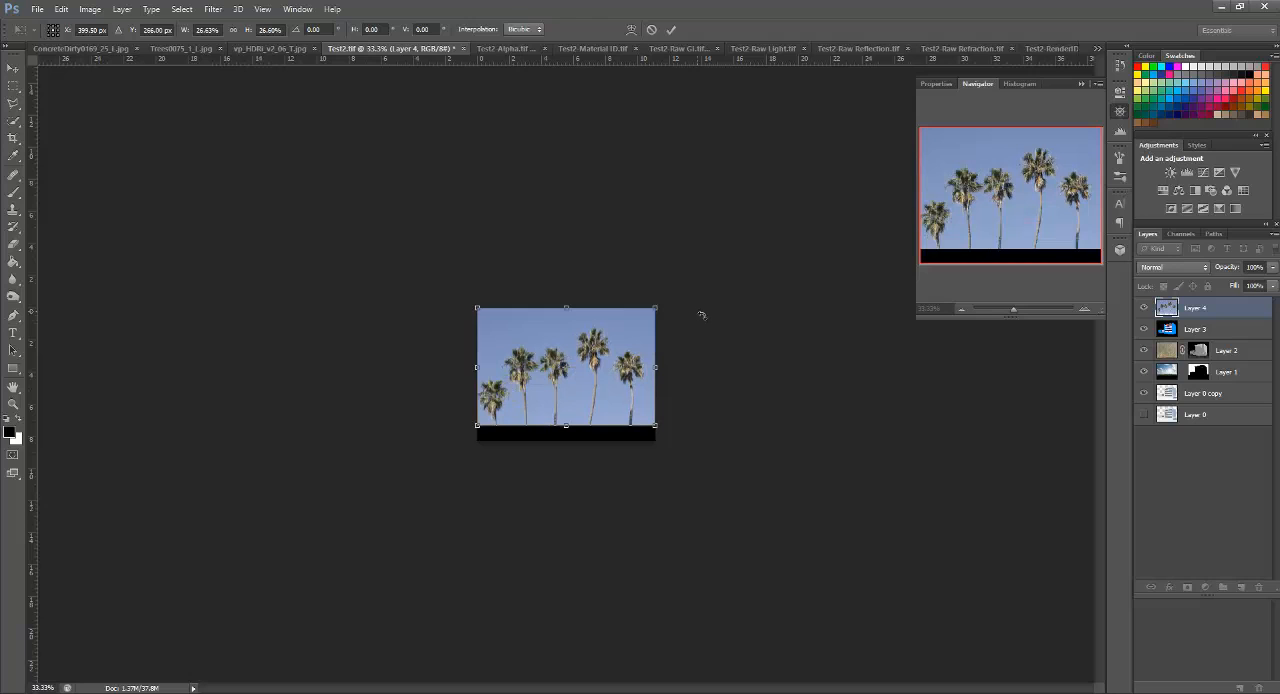
pyautogui.press('Return')
# Step: Hide the palm tree layer and make the material ID layer active
pyautogui.click(1181, 331)
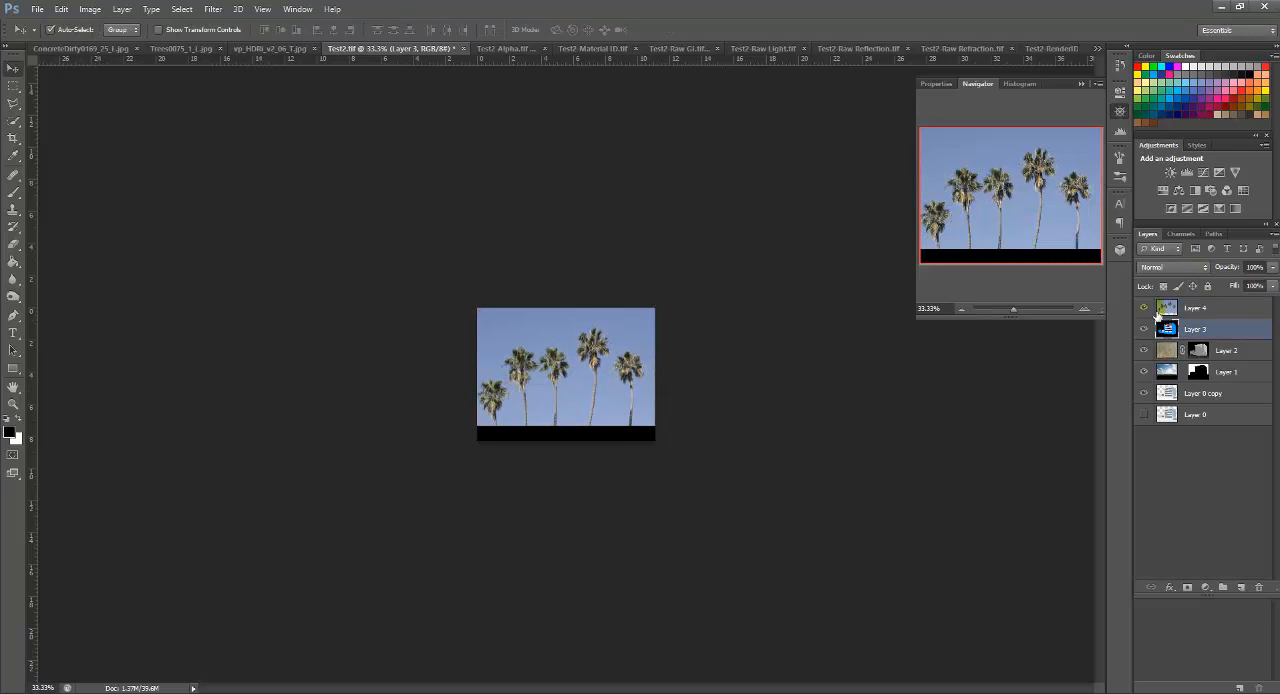
pyautogui.click(1145, 308)
pyautogui.press('z')
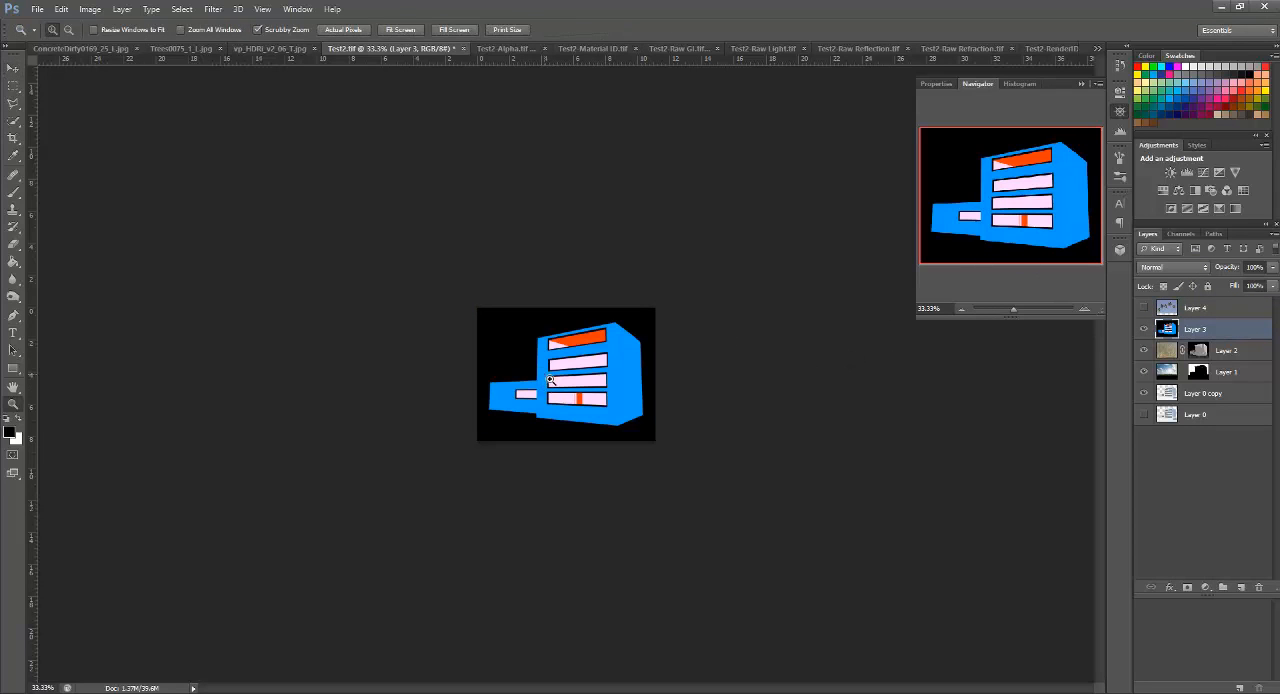
pyautogui.click(551, 379)
pyautogui.click(551, 376)
pyautogui.click(550, 368)
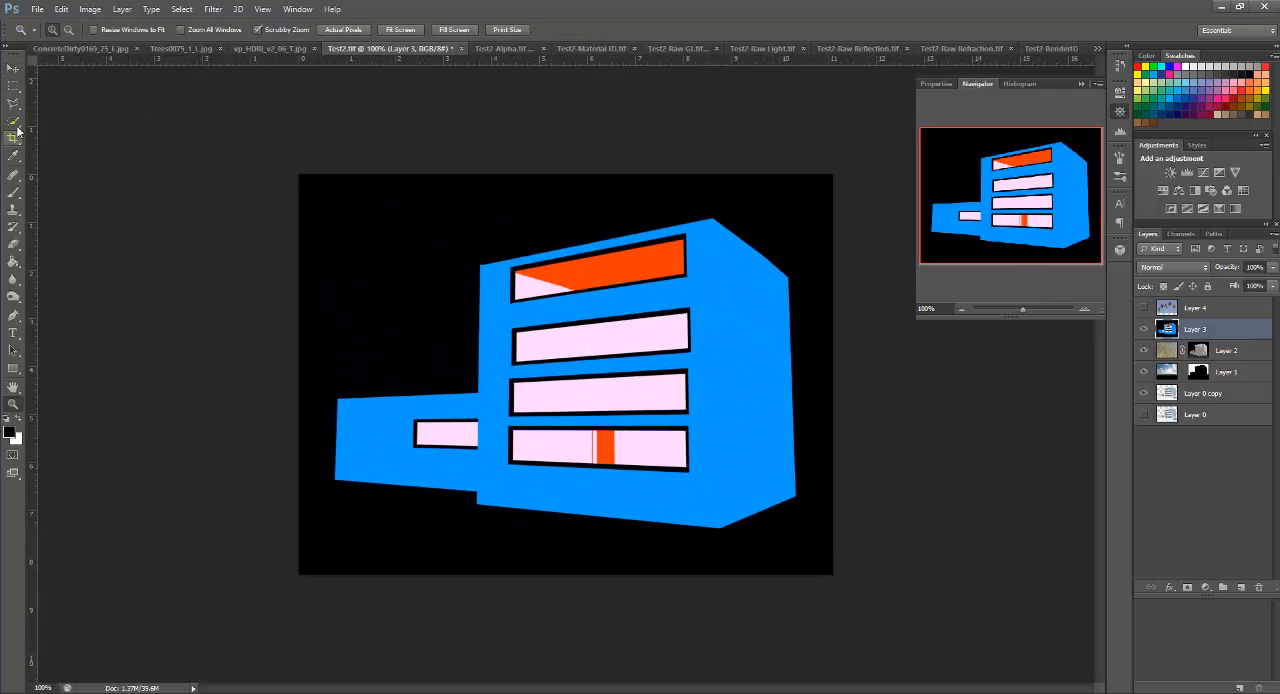
pyautogui.click(1181, 234)
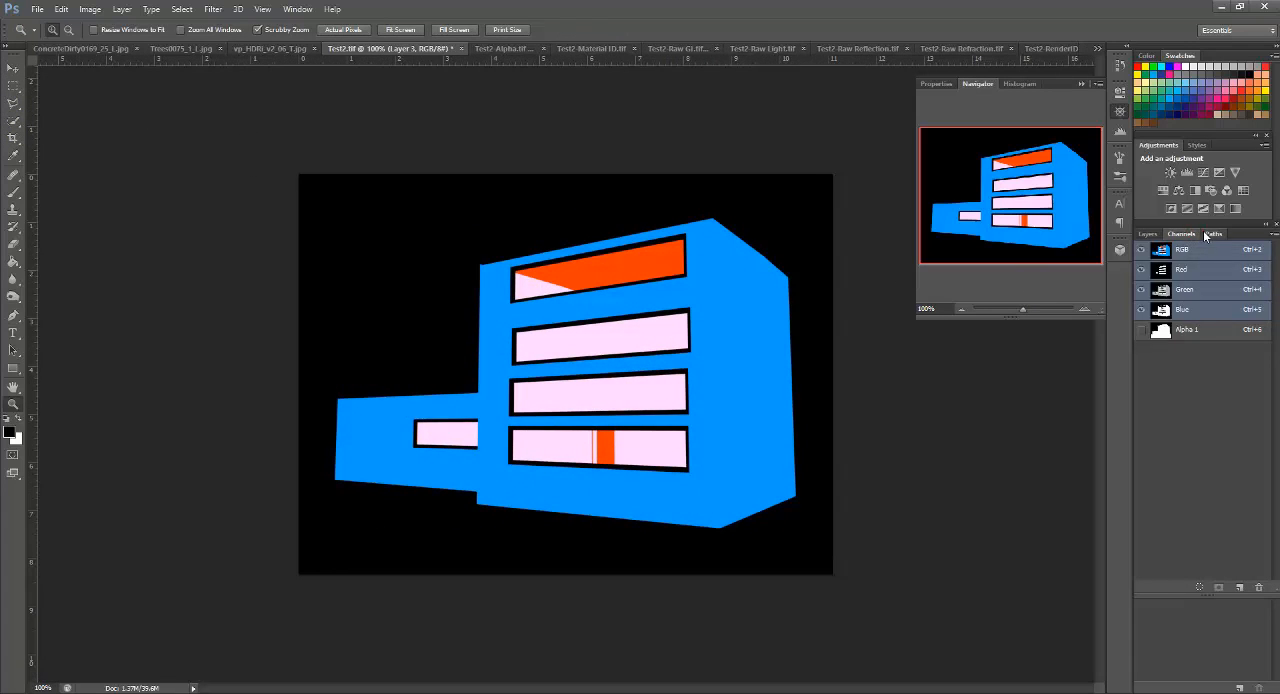
pyautogui.click(1207, 233)
pyautogui.click(1147, 234)
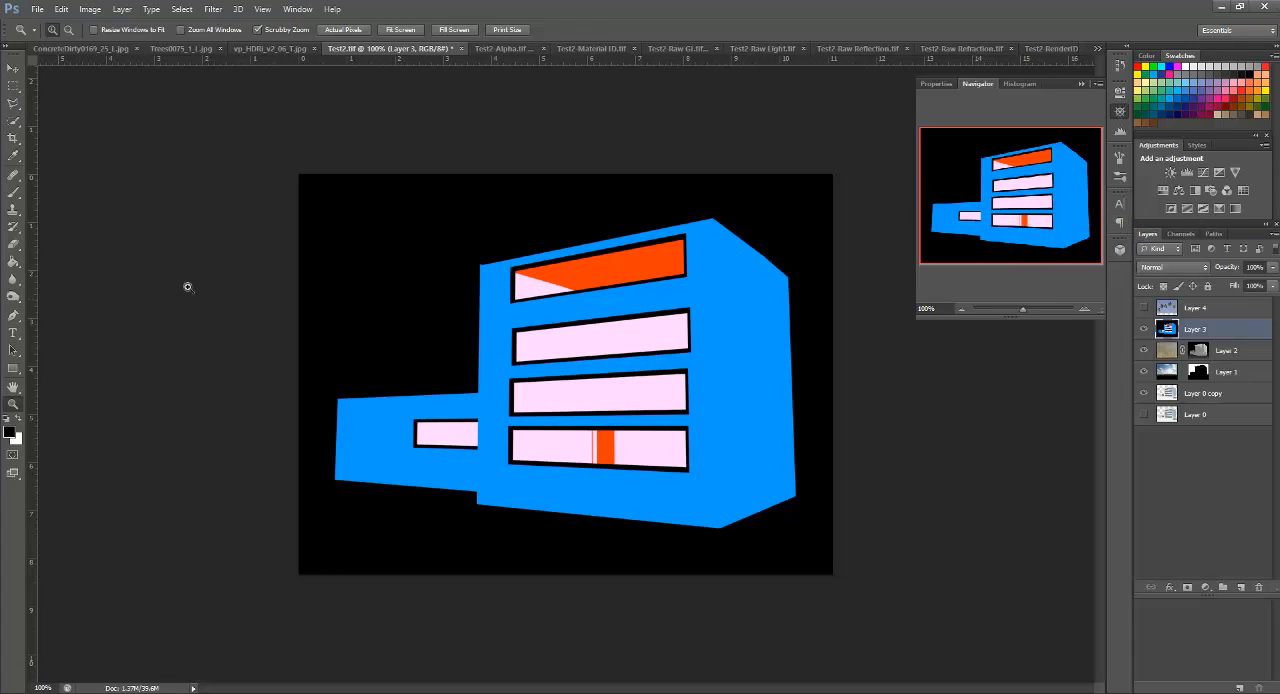
pyautogui.click(12, 105)
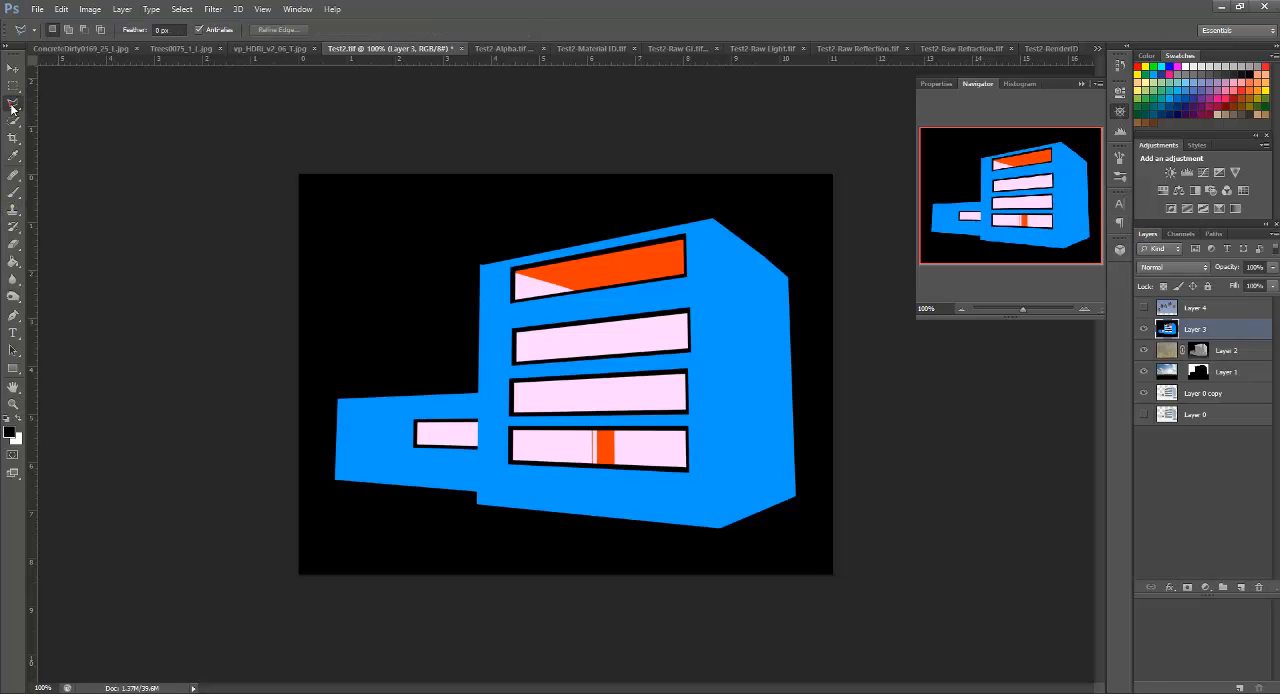
pyautogui.rightClick(12, 109)
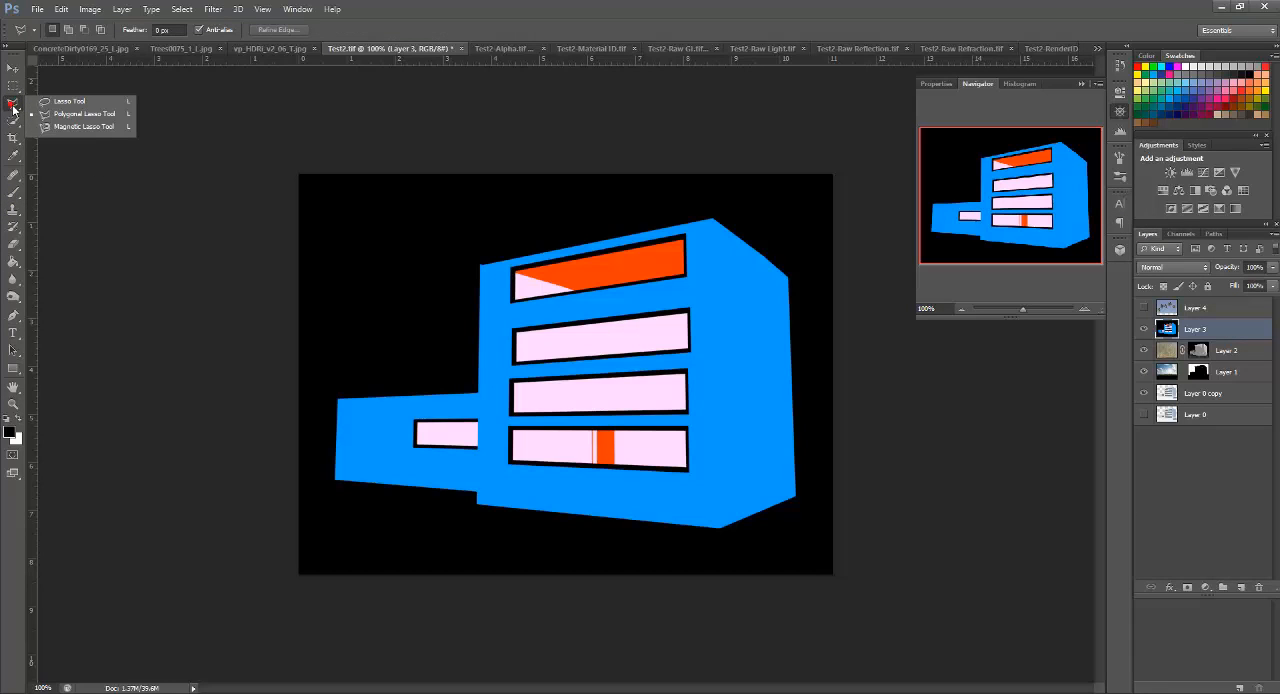
pyautogui.click(14, 87)
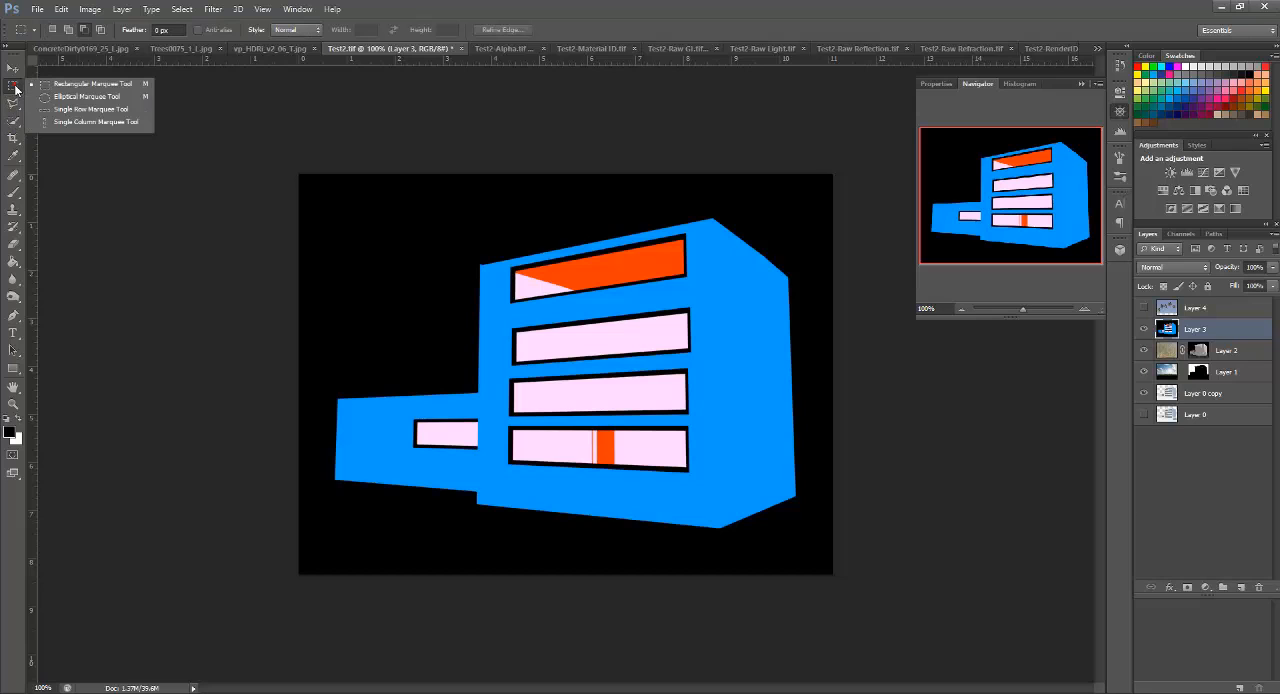
# Step: Select all the window glass areas on the material ID layer with the Quick Selection tool, including the low wing's window
pyautogui.click(14, 120)
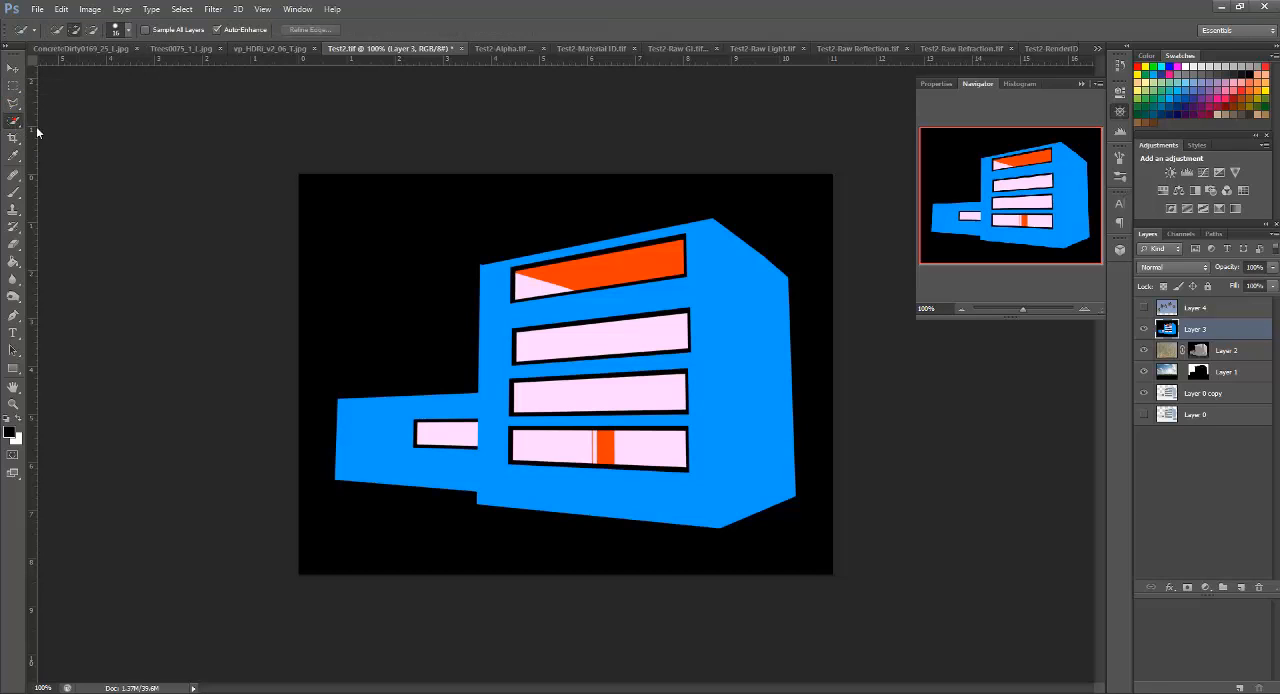
pyautogui.click(651, 270)
pyautogui.click(534, 287)
pyautogui.click(578, 405)
pyautogui.click(556, 451)
pyautogui.click(630, 450)
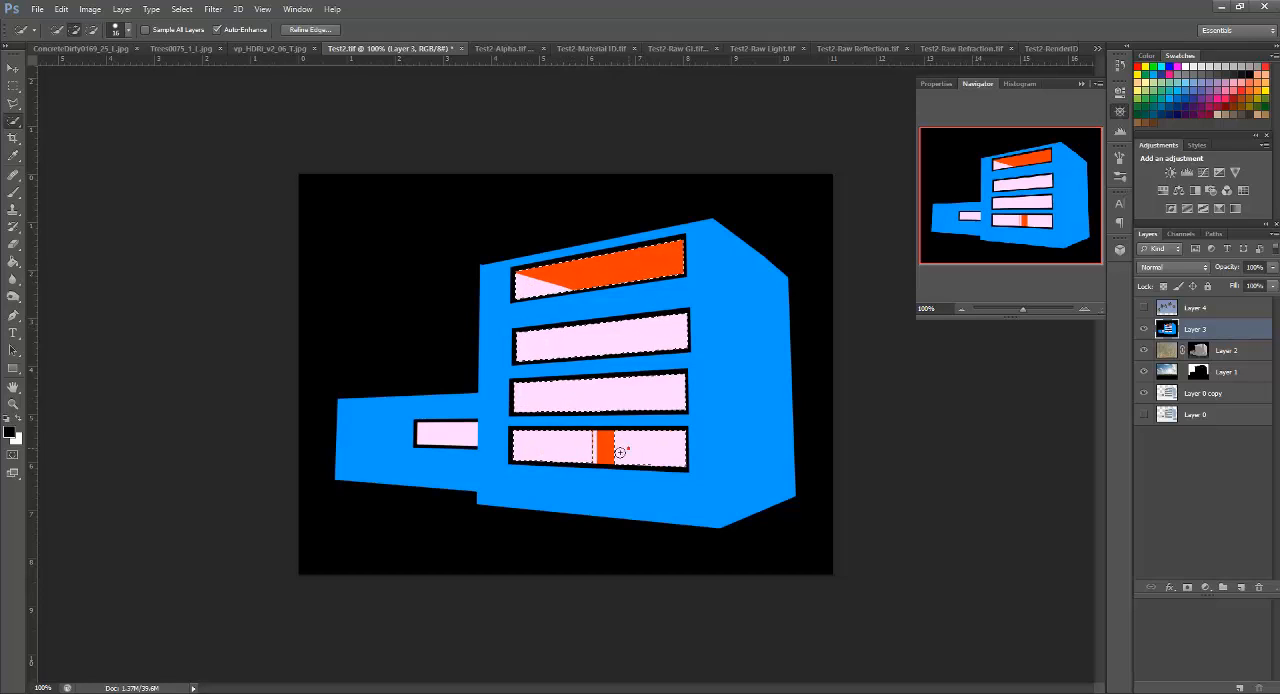
pyautogui.click(572, 449)
pyautogui.click(456, 432)
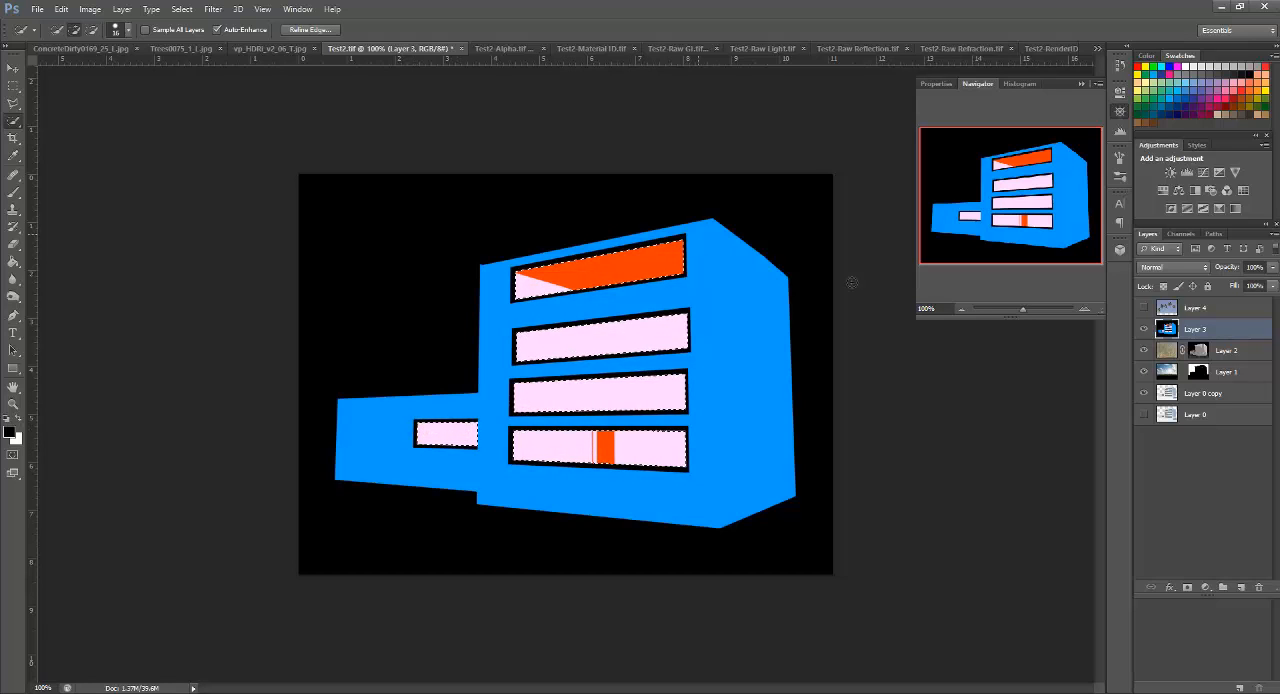
# Step: Create a new path named "ok" while keeping the window selection active
pyautogui.click(1205, 587)
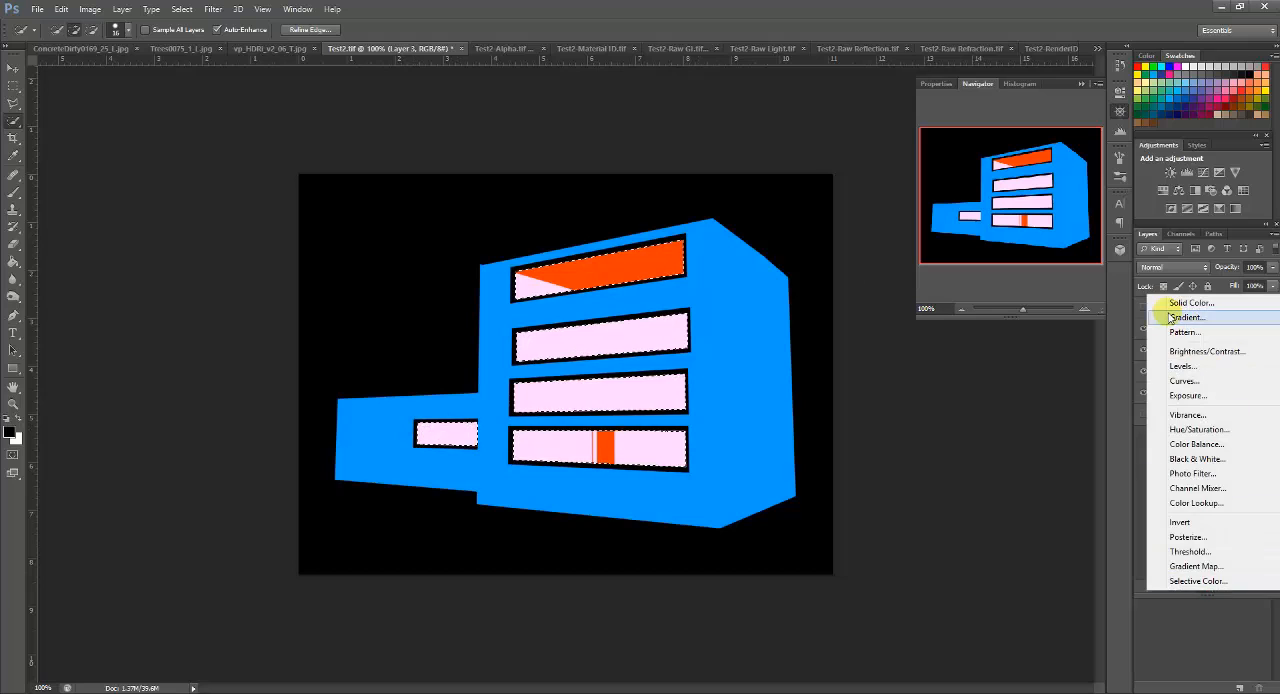
pyautogui.click(1190, 614)
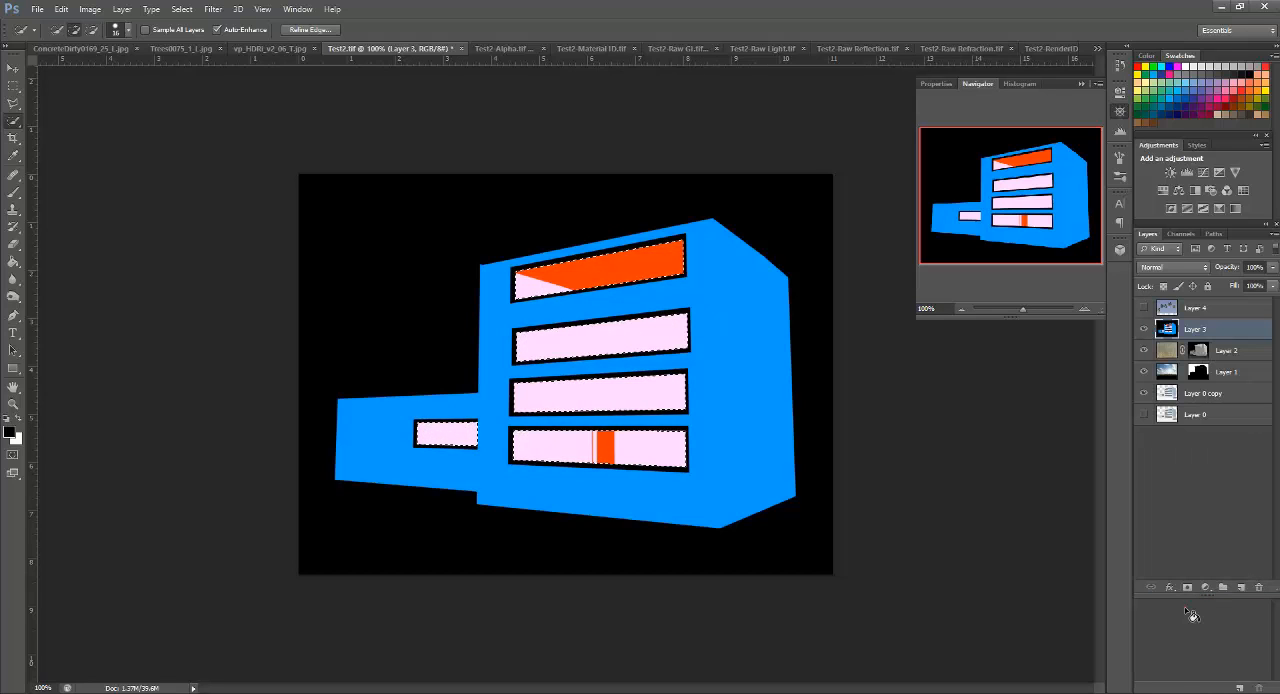
pyautogui.click(1213, 234)
pyautogui.click(1272, 234)
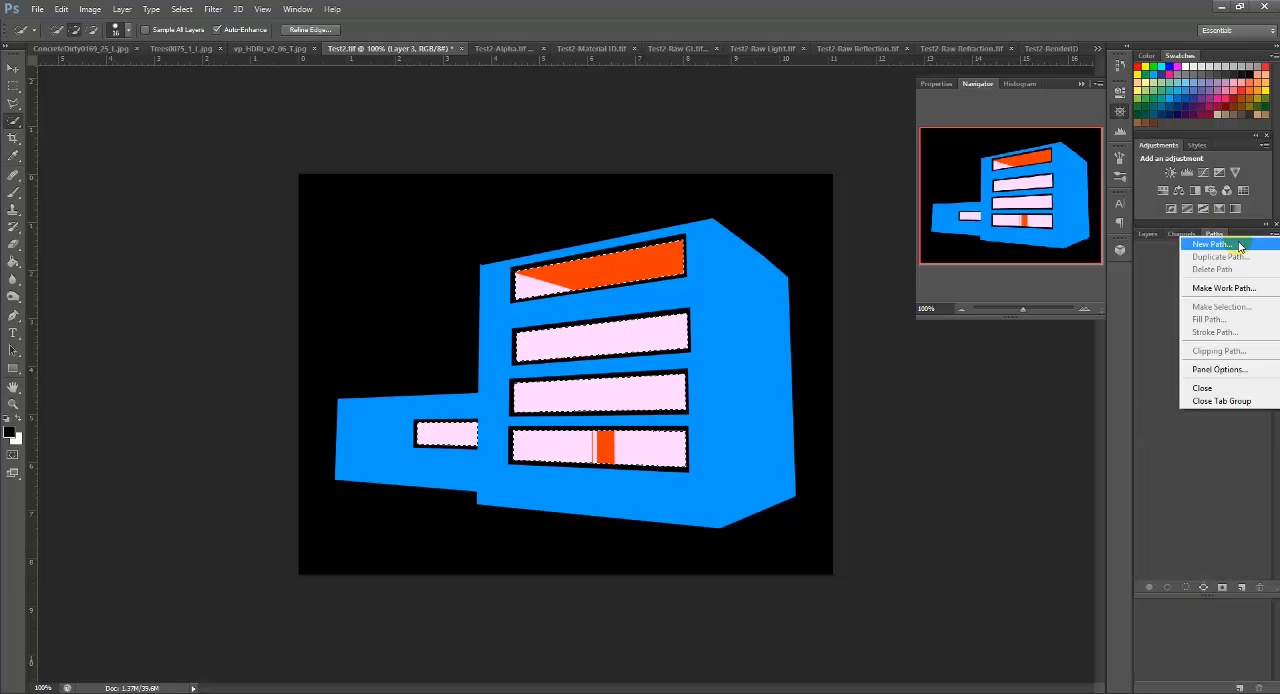
pyautogui.click(1200, 244)
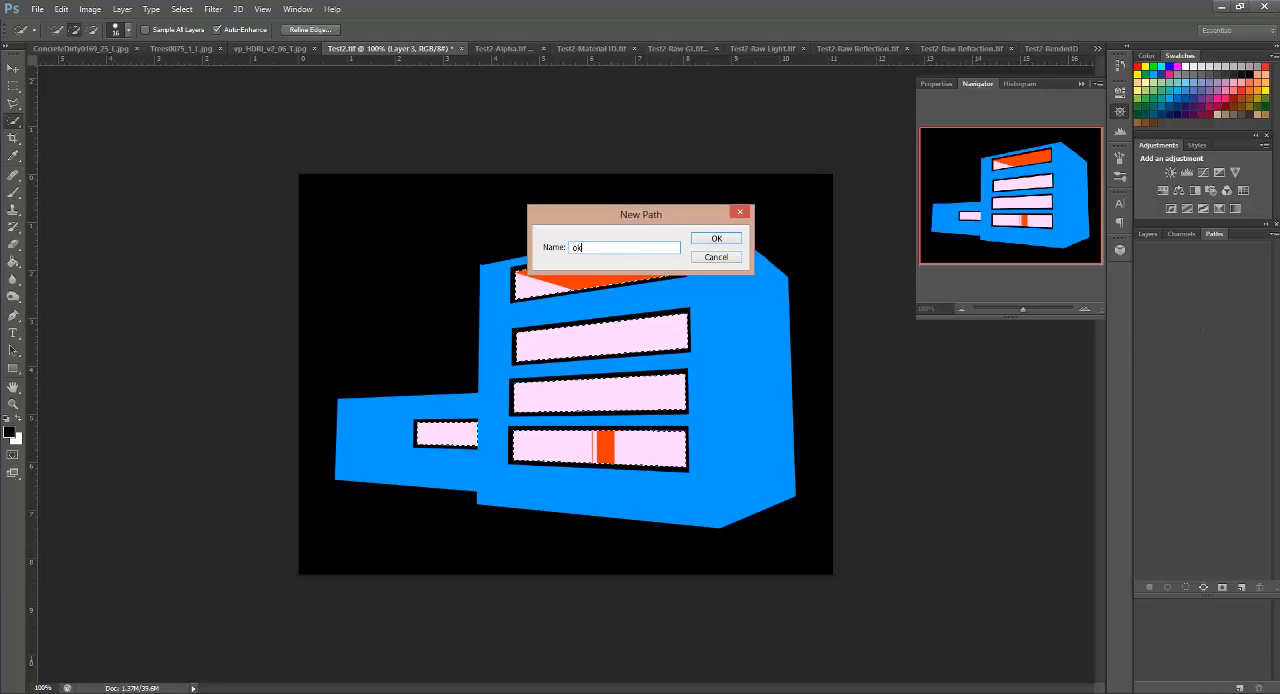
pyautogui.press('Return')
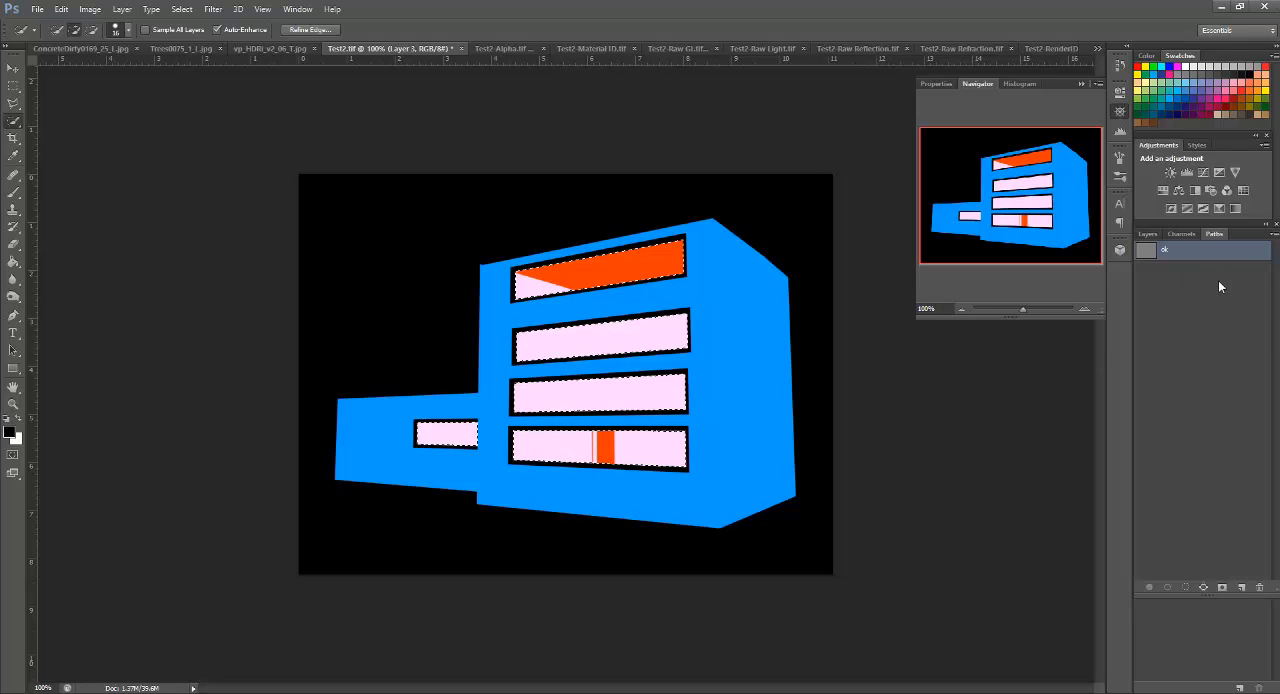
# Step: Show the palm tree layer, mask it with the window selection, and hide the material ID layer
pyautogui.click(1173, 233)
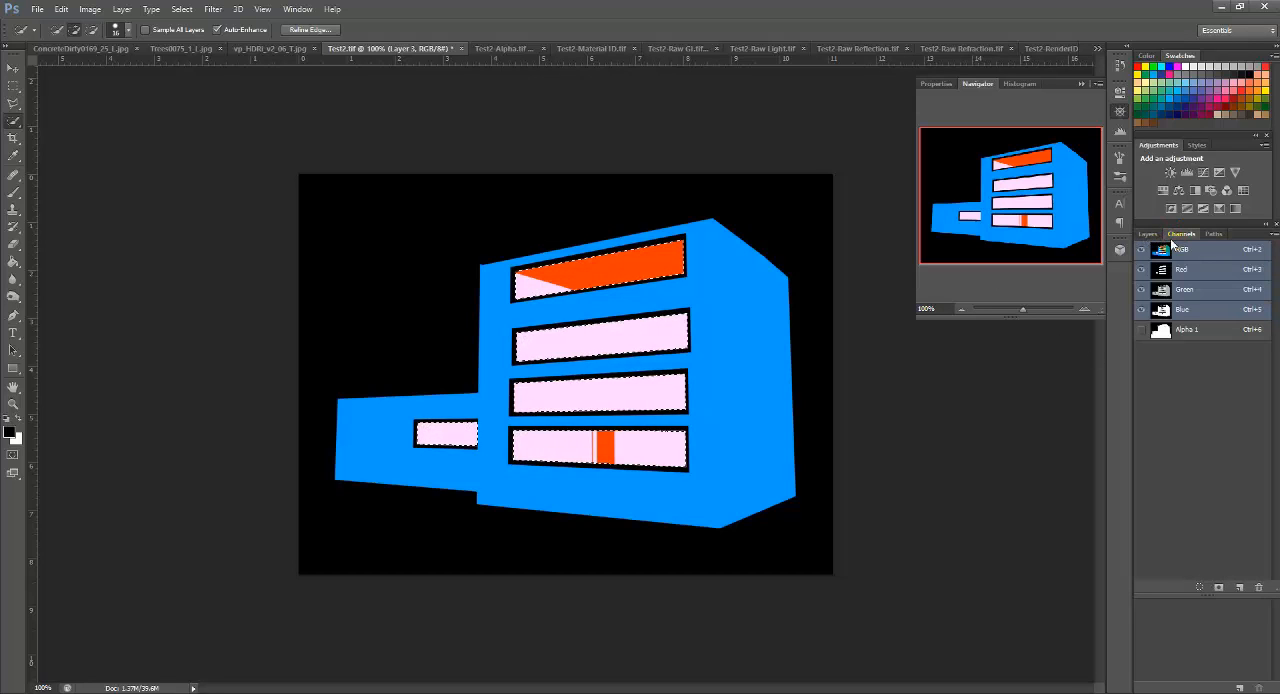
pyautogui.click(1148, 233)
pyautogui.click(1205, 310)
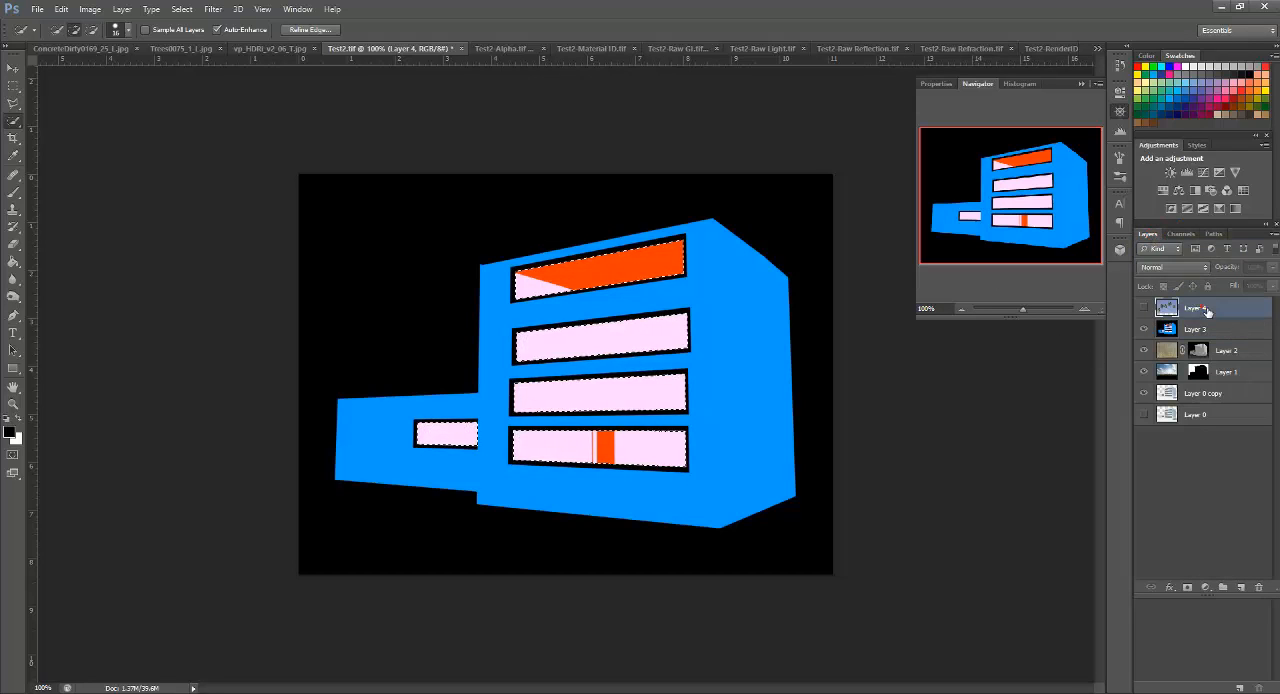
pyautogui.click(1144, 308)
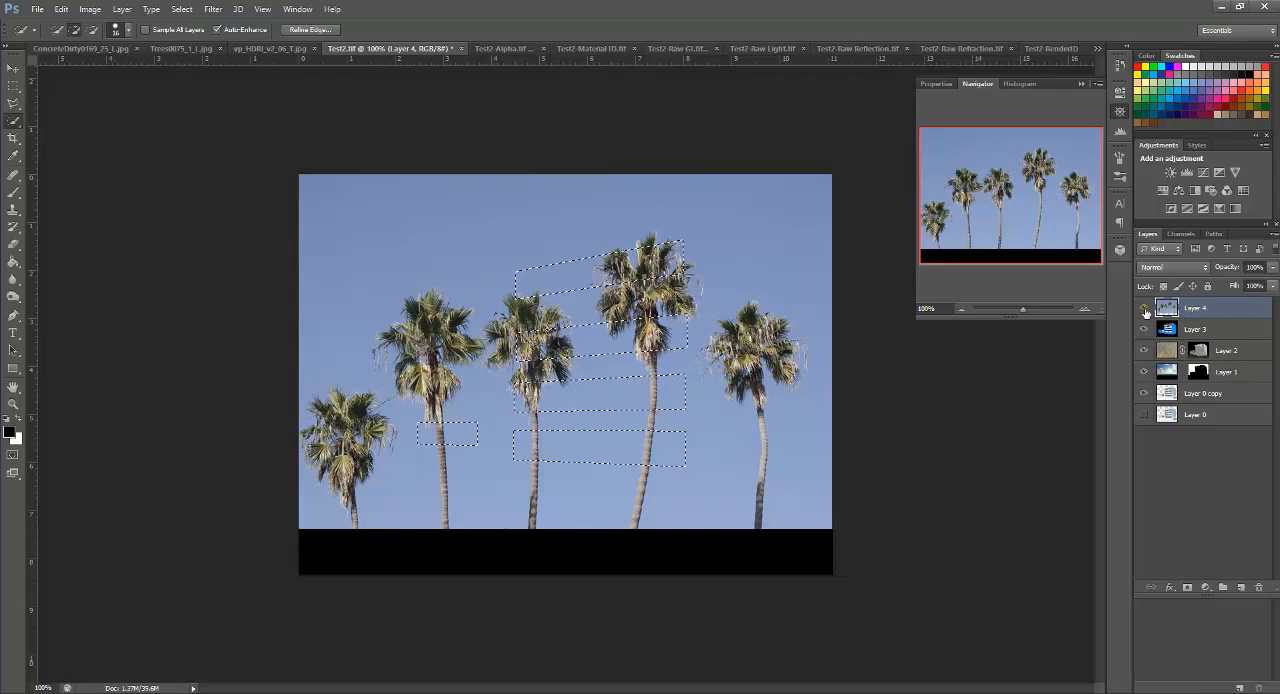
pyautogui.click(1187, 588)
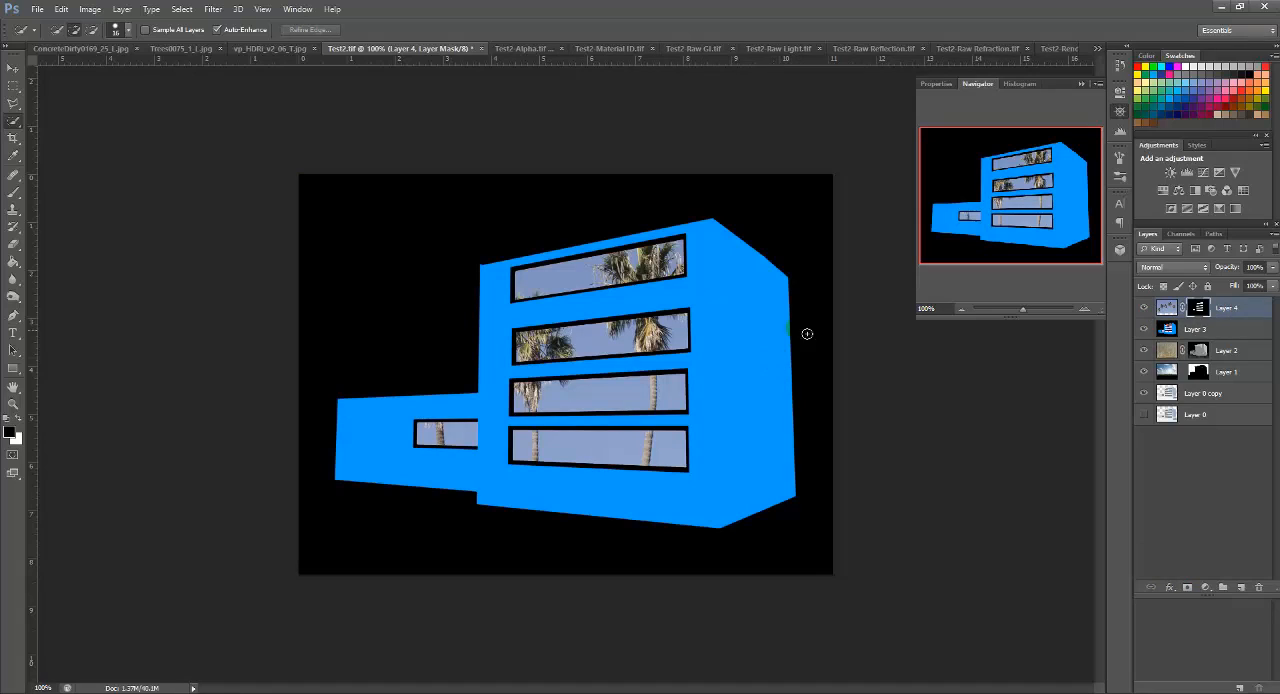
pyautogui.click(1146, 330)
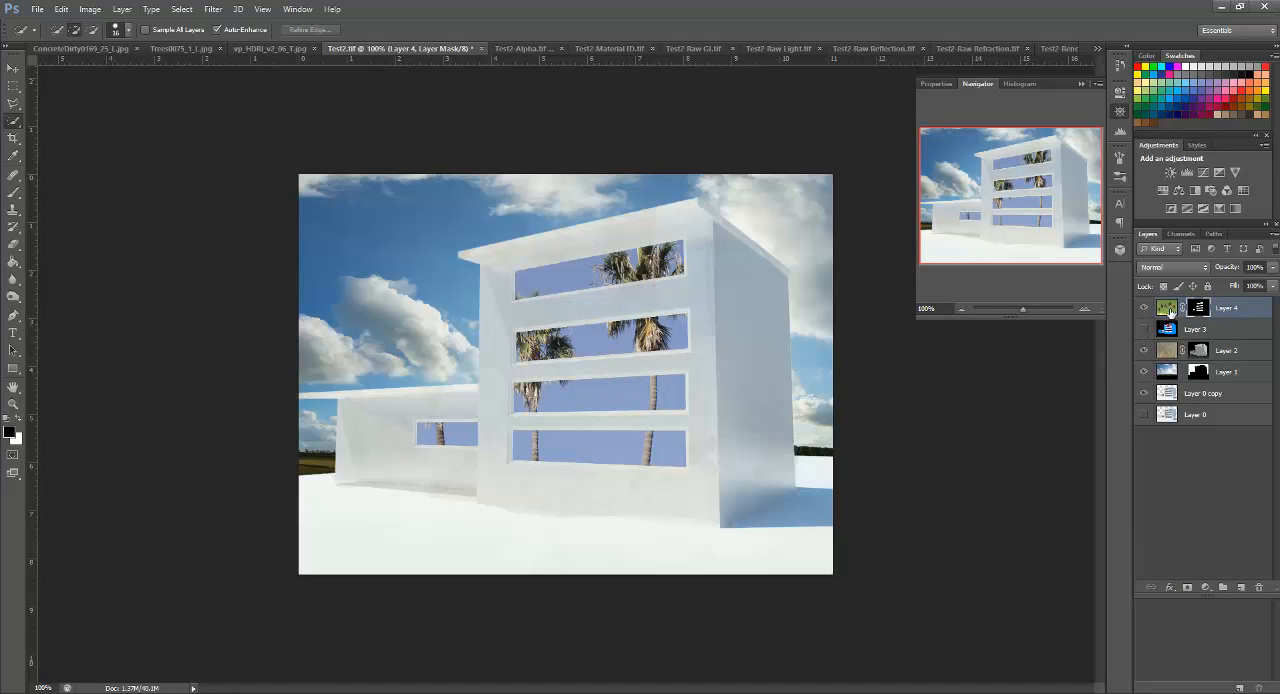
# Step: Shift the palm image independently of its unlinked window mask and reduce the layer's opacity to 13%
pyautogui.click(1206, 310)
pyautogui.click(1165, 307)
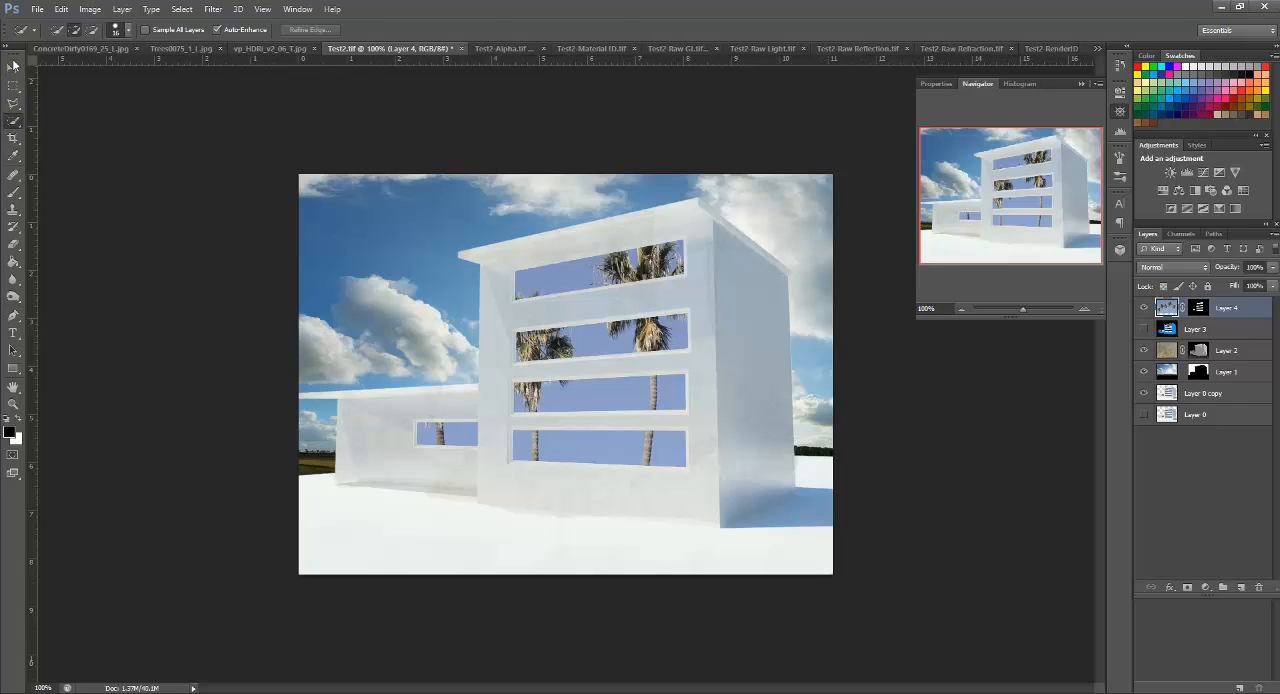
pyautogui.click(13, 66)
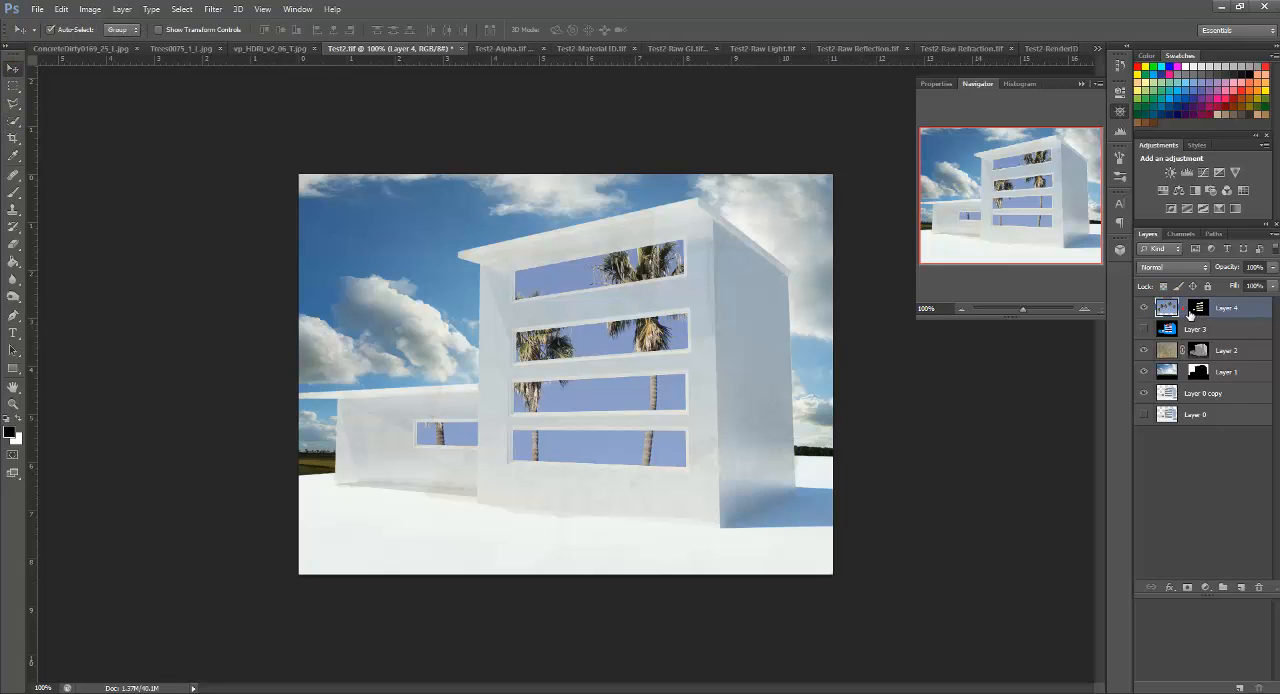
pyautogui.click(1172, 312)
pyautogui.moveTo(662, 334); pyautogui.dragTo(776, 298)
pyautogui.click(1271, 268)
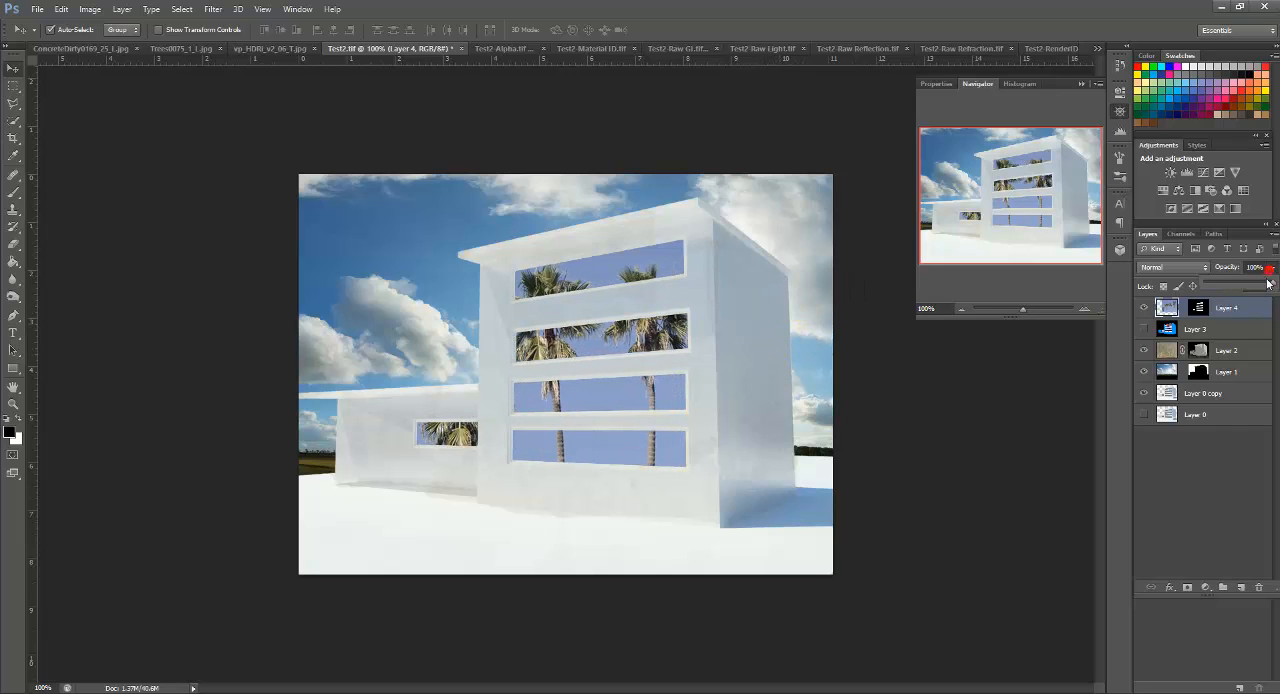
pyautogui.moveTo(1243, 287); pyautogui.dragTo(1213, 285)
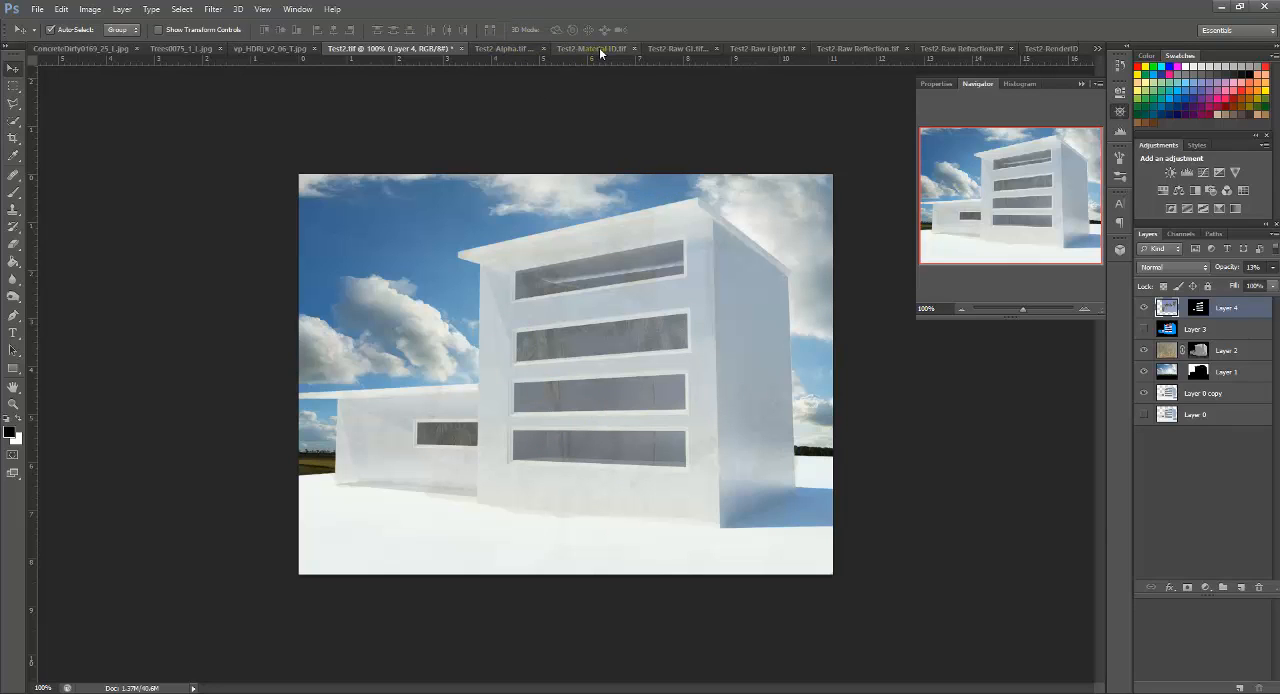
# Step: Examine the Test2 Raw GI, Raw Refraction, Raw Reflection, Raw Light and Material ID channel images
pyautogui.click(595, 48)
pyautogui.click(680, 48)
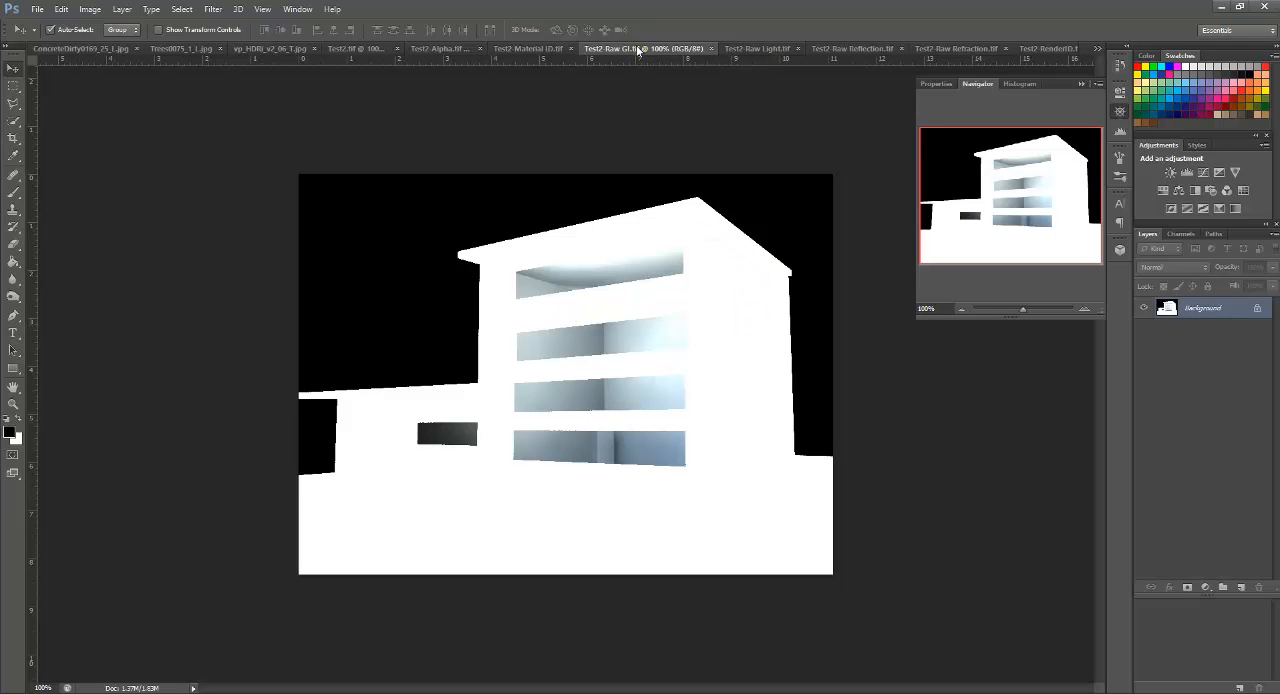
pyautogui.moveTo(638, 50)
pyautogui.mouseDown()
pyautogui.moveTo(350, 86)
pyautogui.moveTo(85, 53)
pyautogui.moveTo(636, 55)
pyautogui.mouseUp()
pyautogui.click(727, 52)
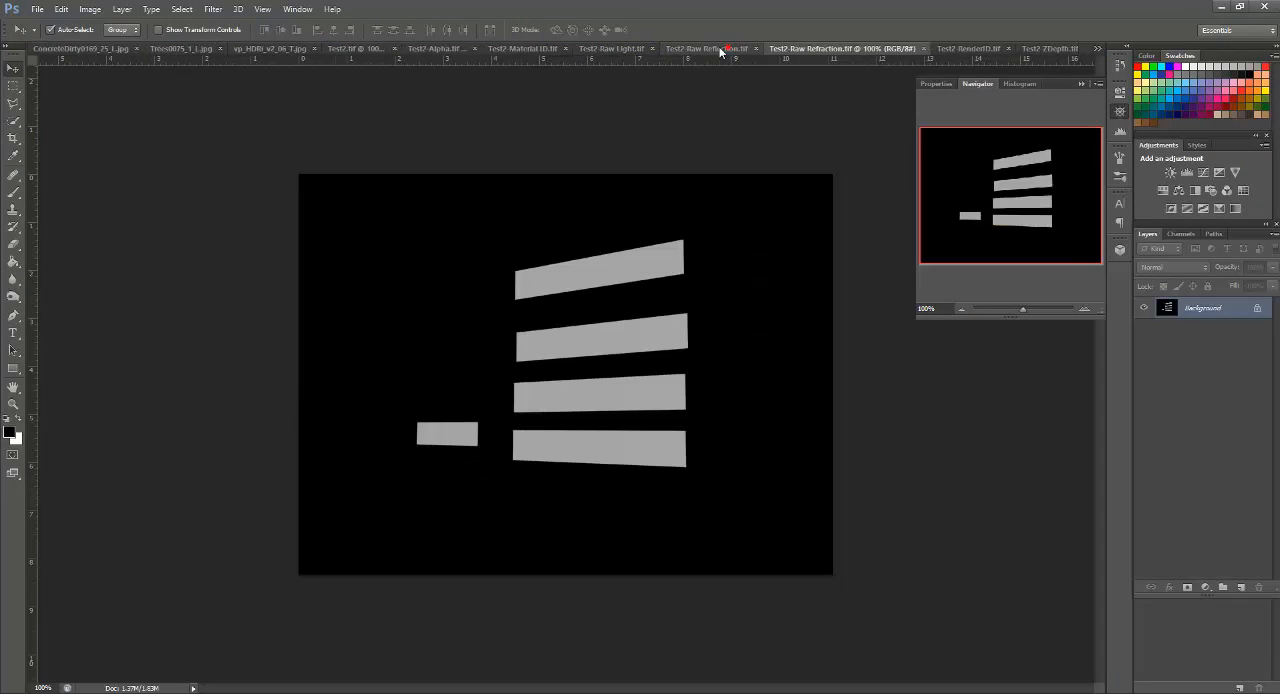
pyautogui.click(708, 51)
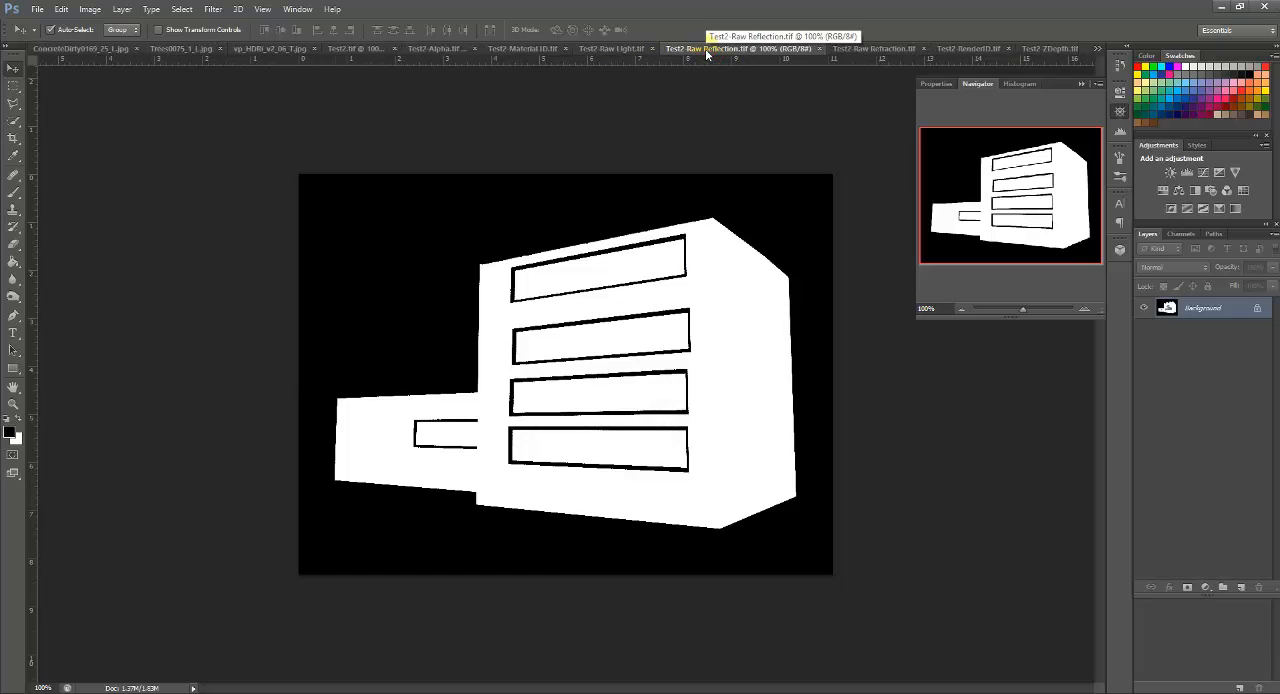
pyautogui.click(889, 50)
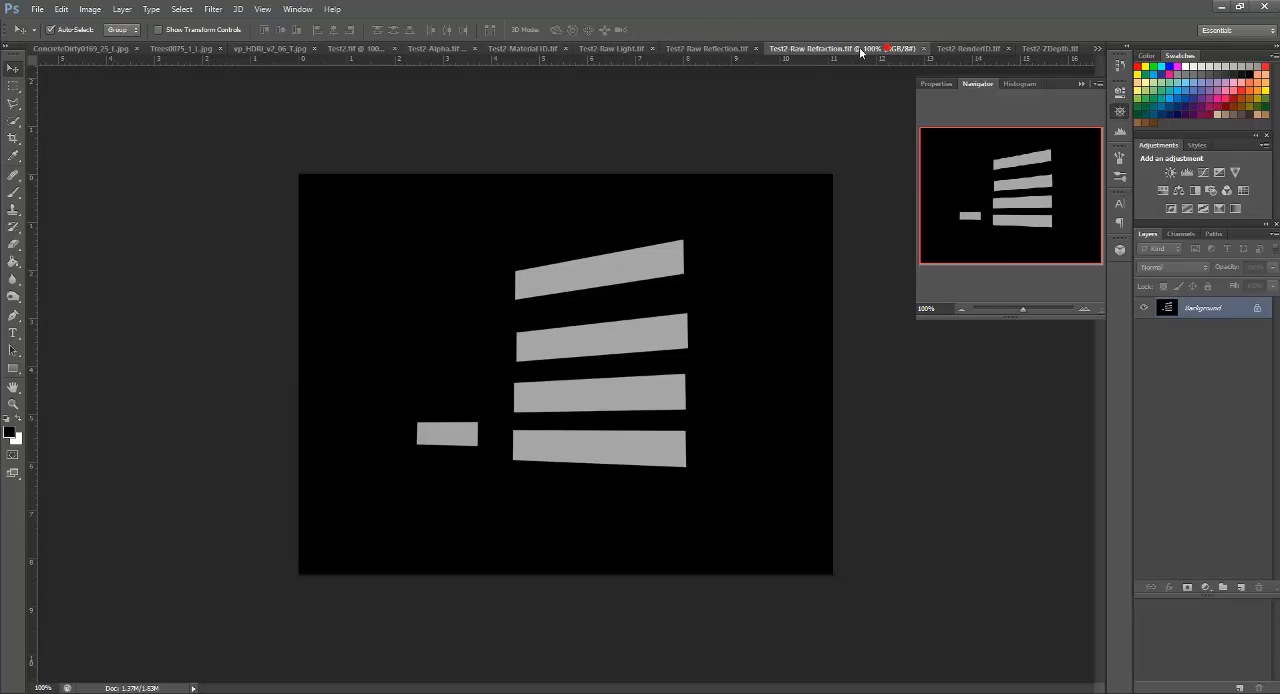
pyautogui.click(686, 50)
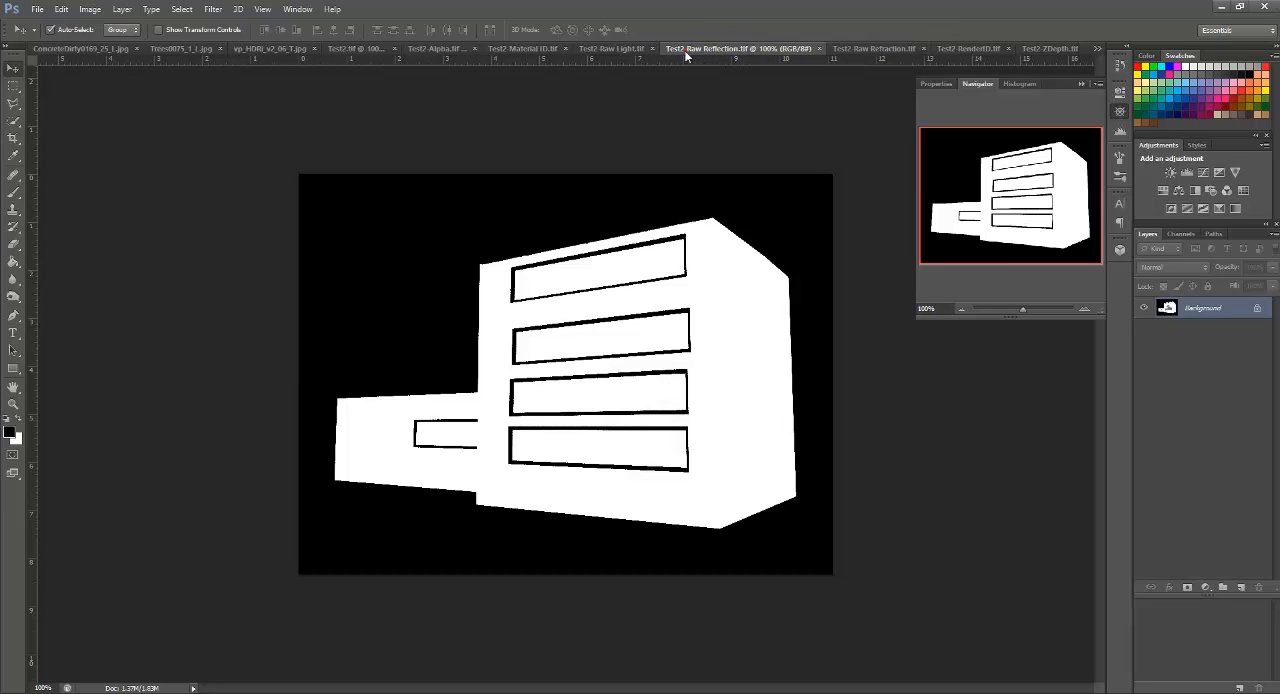
pyautogui.click(600, 52)
pyautogui.click(535, 50)
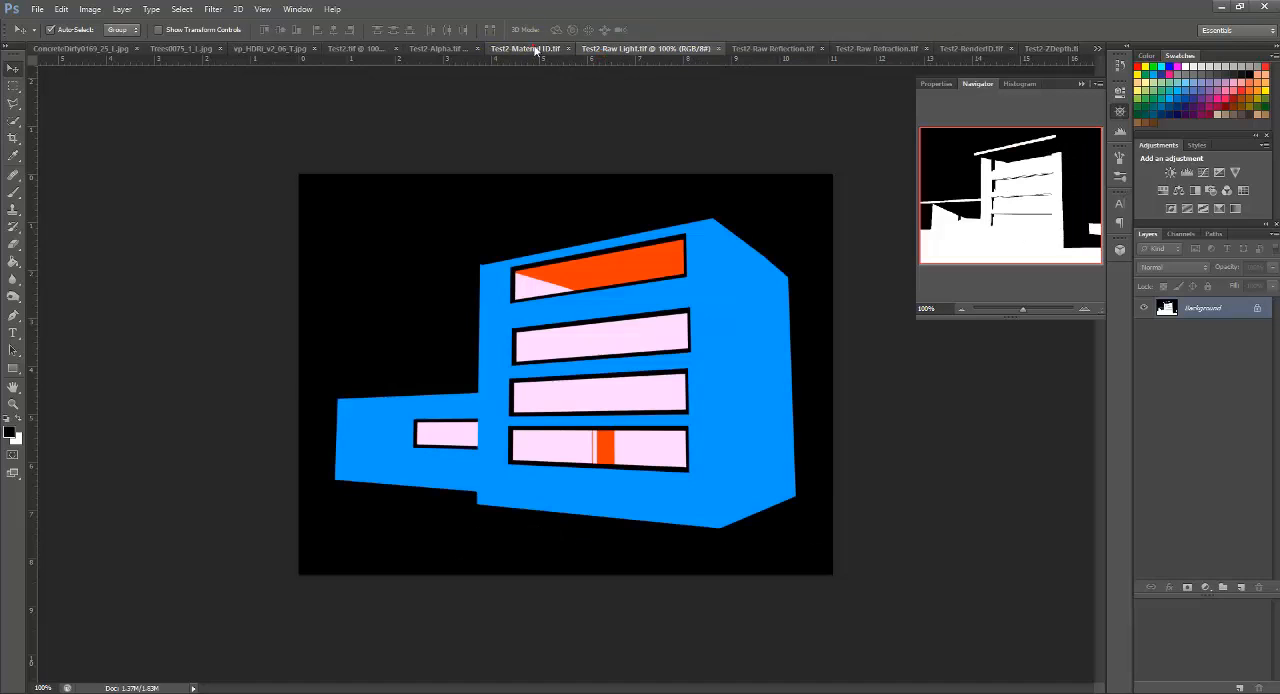
# Step: Examine the Test2 Alpha, Raw Reflection, Raw Refraction and ZDepth channel images
pyautogui.click(429, 50)
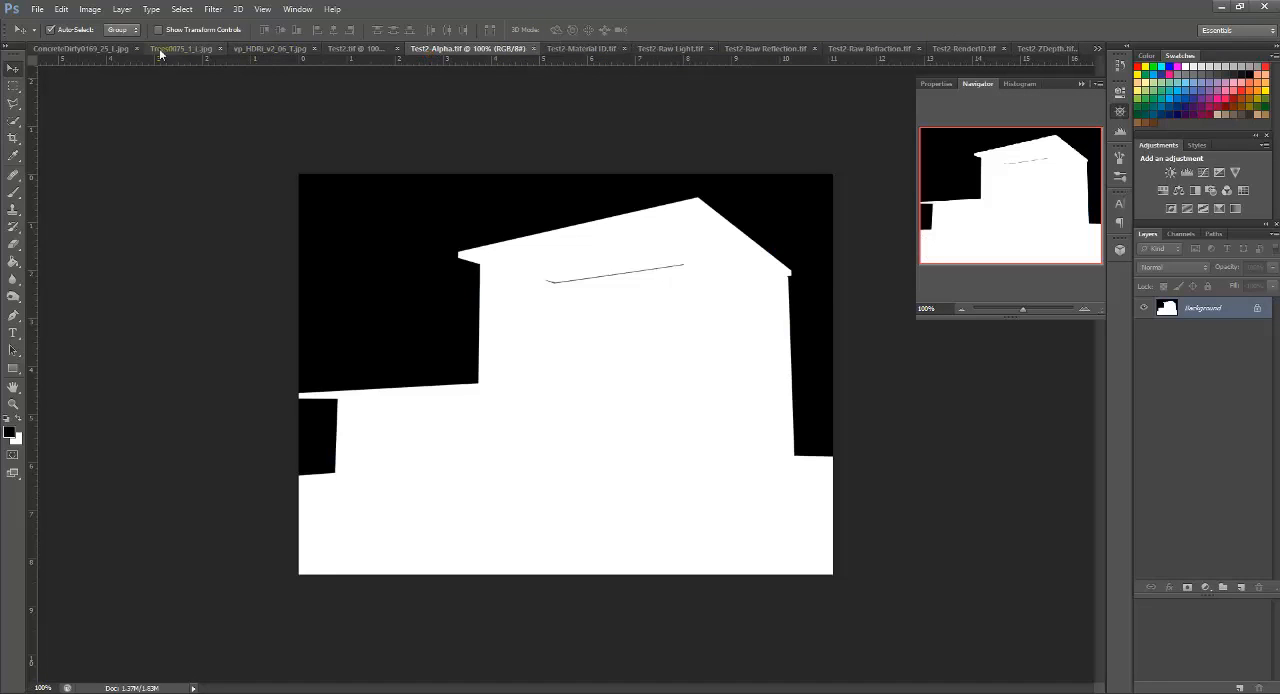
pyautogui.click(745, 50)
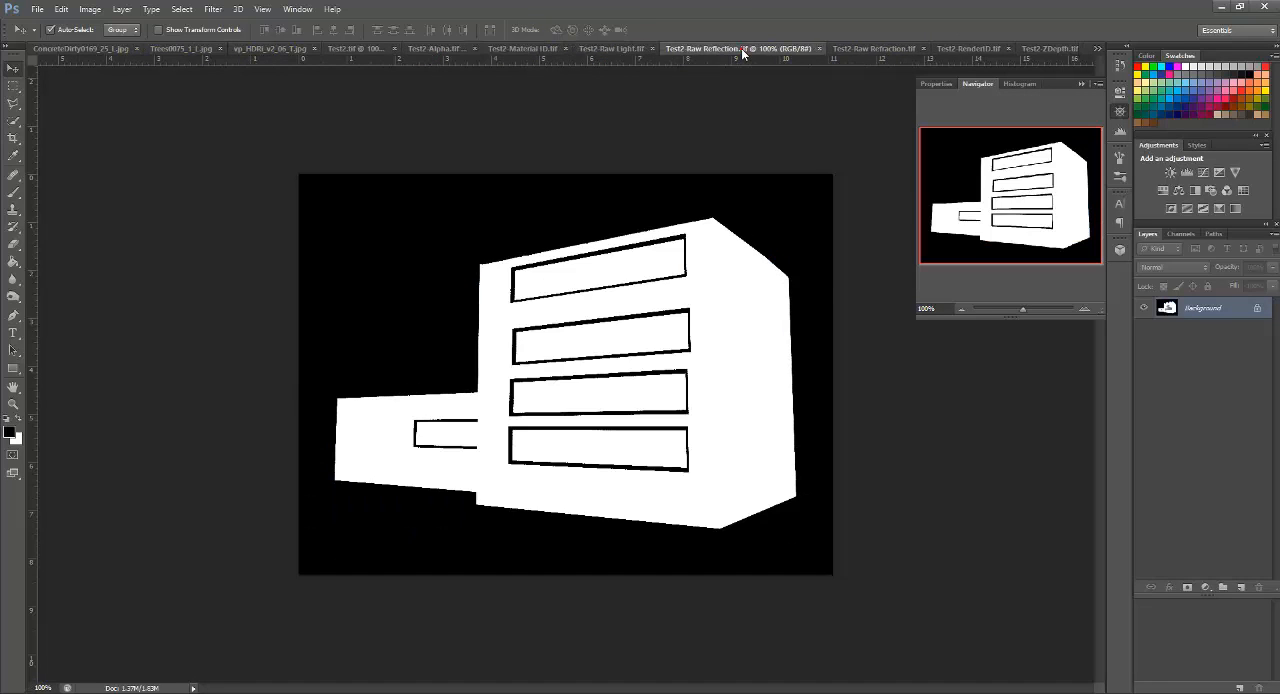
pyautogui.click(840, 52)
pyautogui.click(1052, 49)
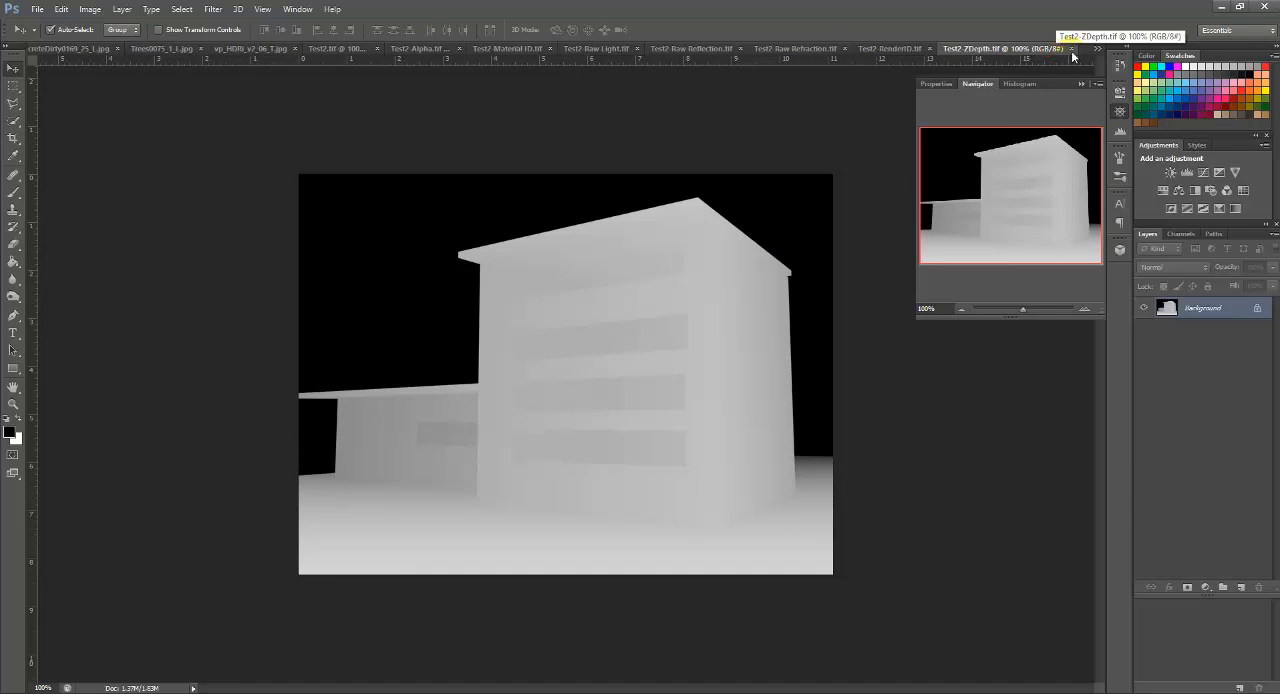
pyautogui.click(1097, 48)
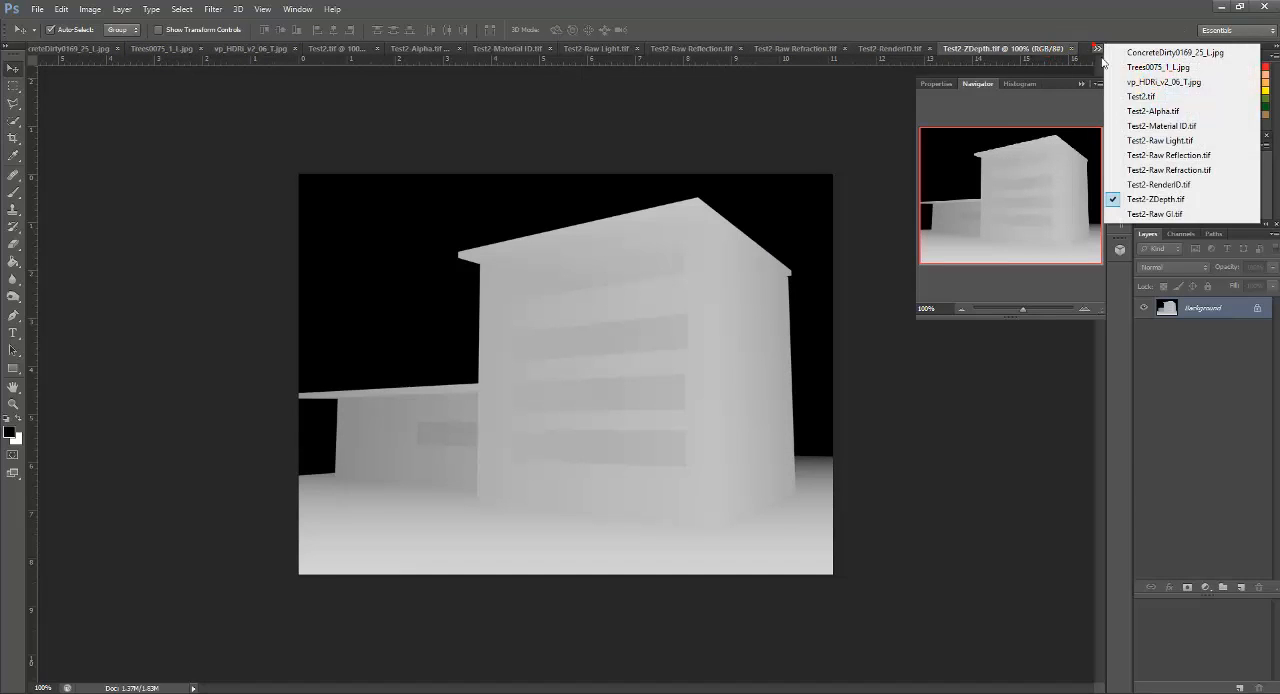
pyautogui.click(1185, 157)
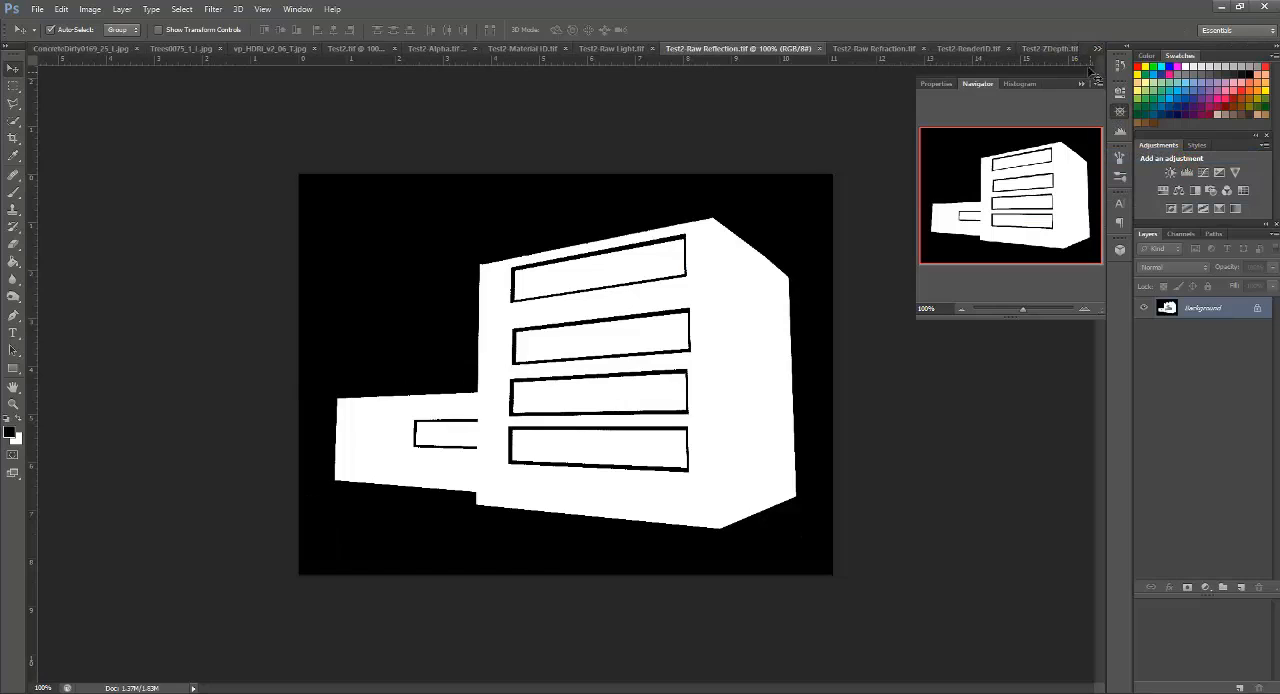
pyautogui.click(1098, 46)
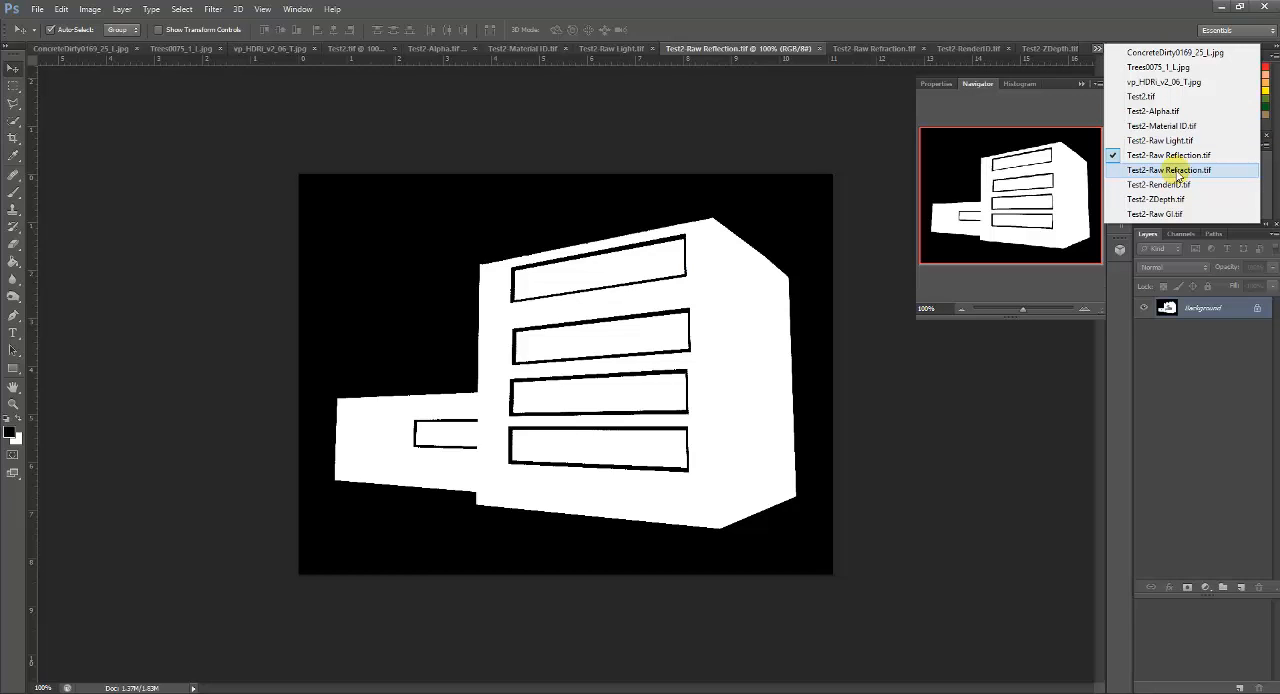
pyautogui.click(1158, 214)
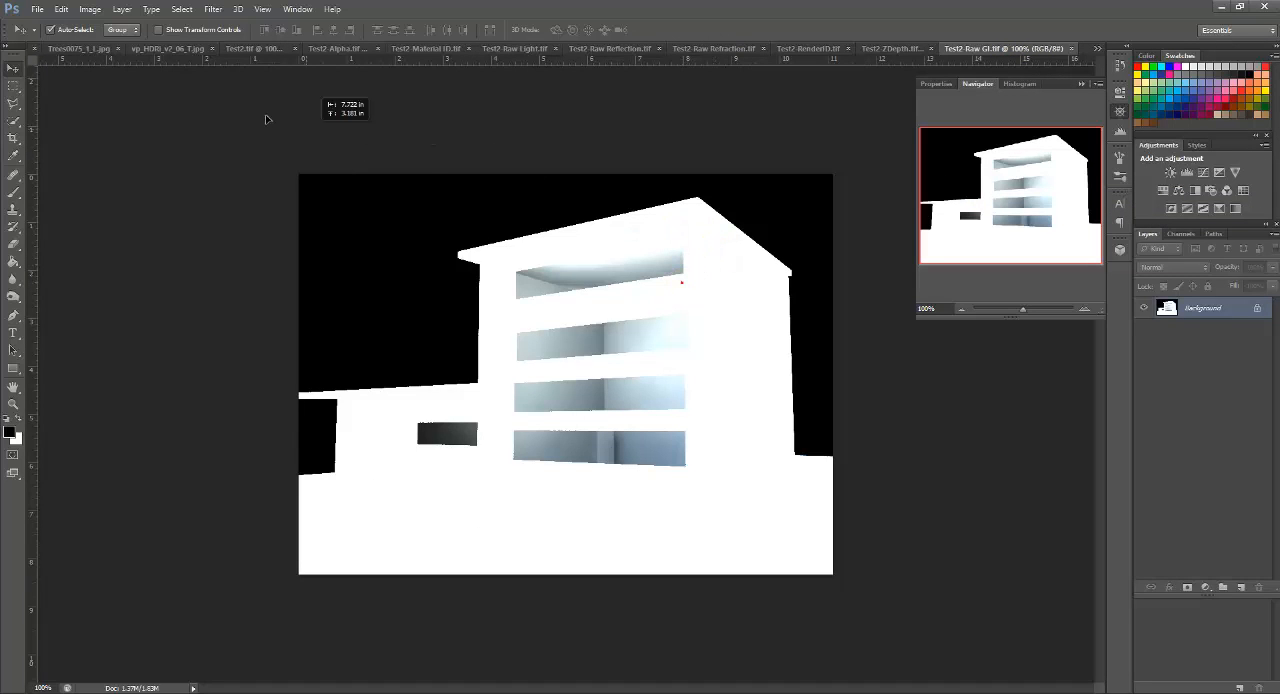
pyautogui.click(262, 48)
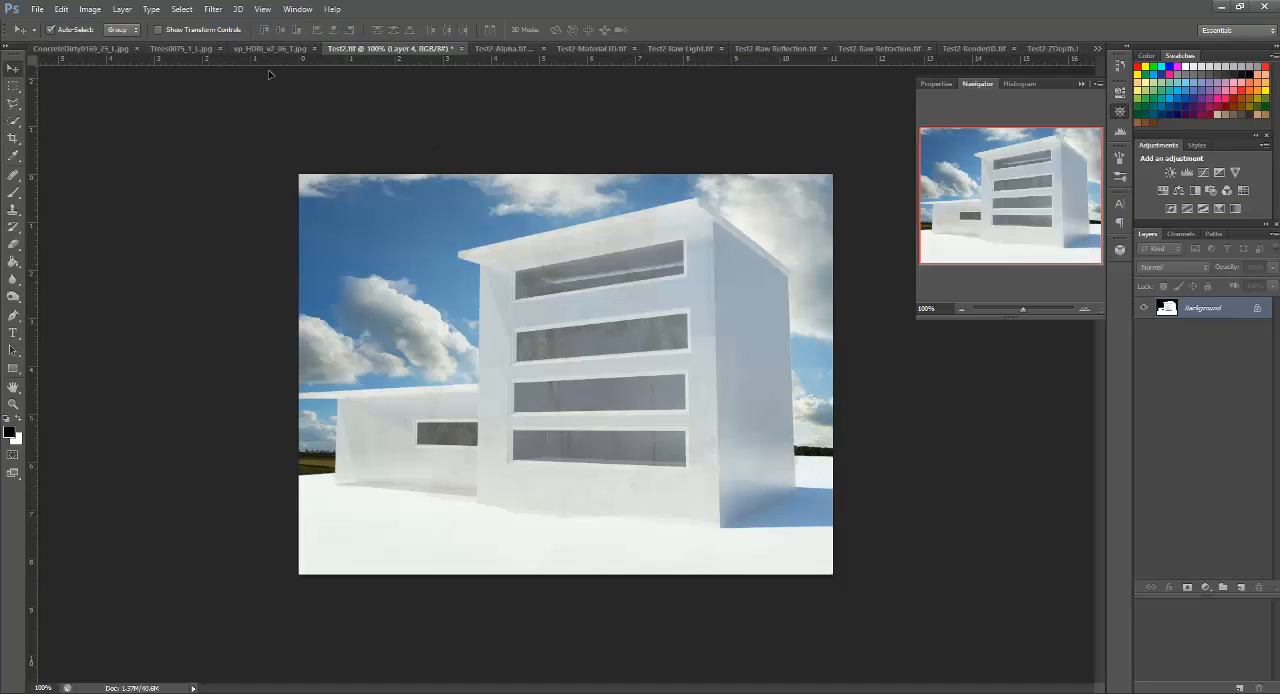
pyautogui.moveTo(381, 242); pyautogui.dragTo(382, 243)
pyautogui.hotkey('ctrl', 'z')
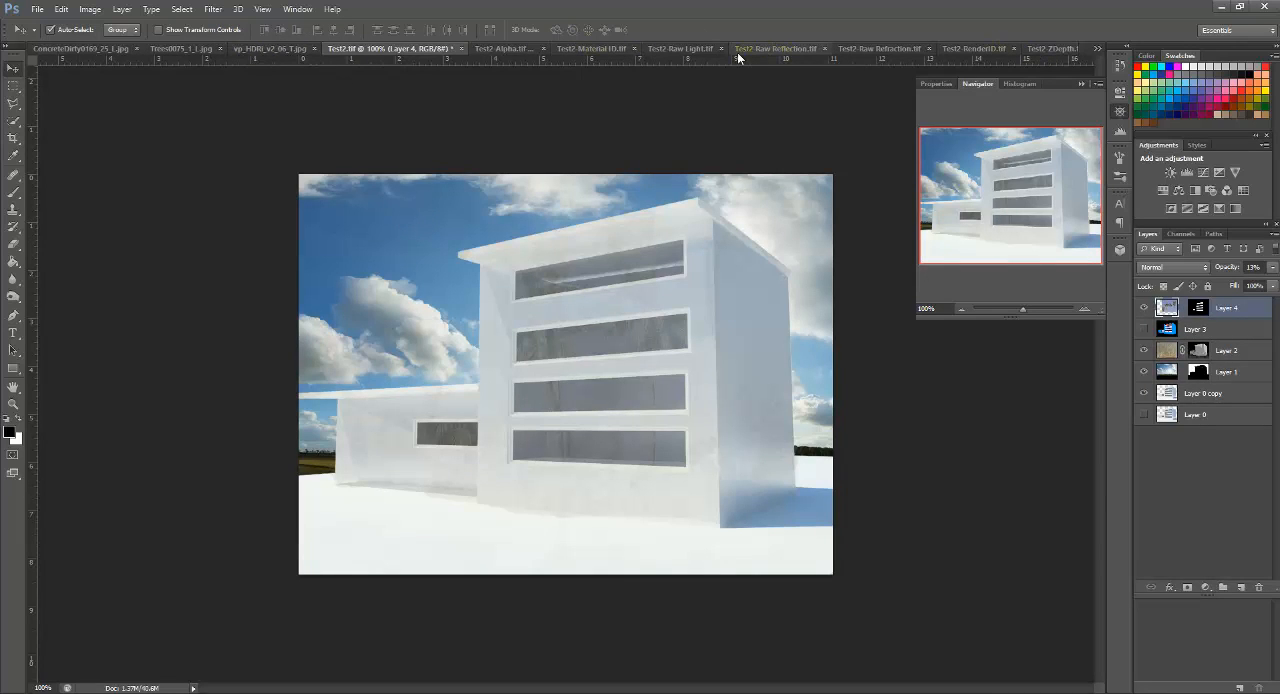
# Step: Copy the Test2 Raw GI image into the Test2 composite as a new top layer aligned with the canvas
pyautogui.click(1097, 48)
pyautogui.click(1153, 214)
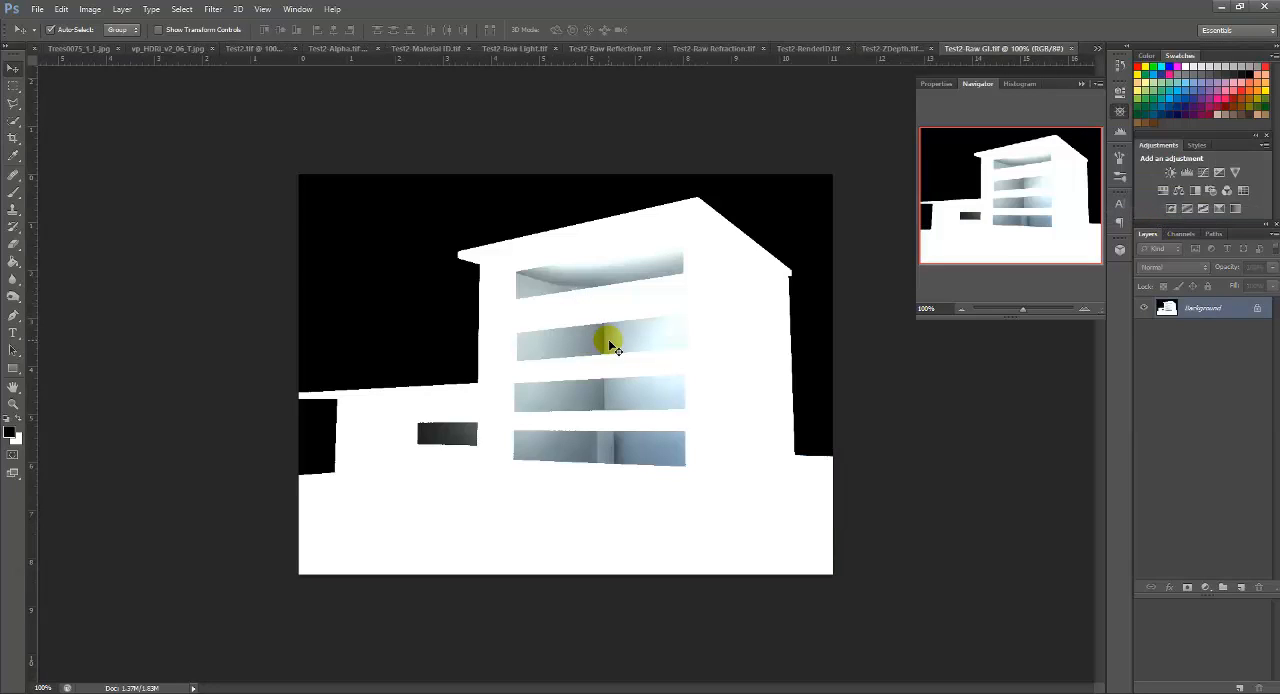
pyautogui.moveTo(612, 345); pyautogui.dragTo(423, 331)
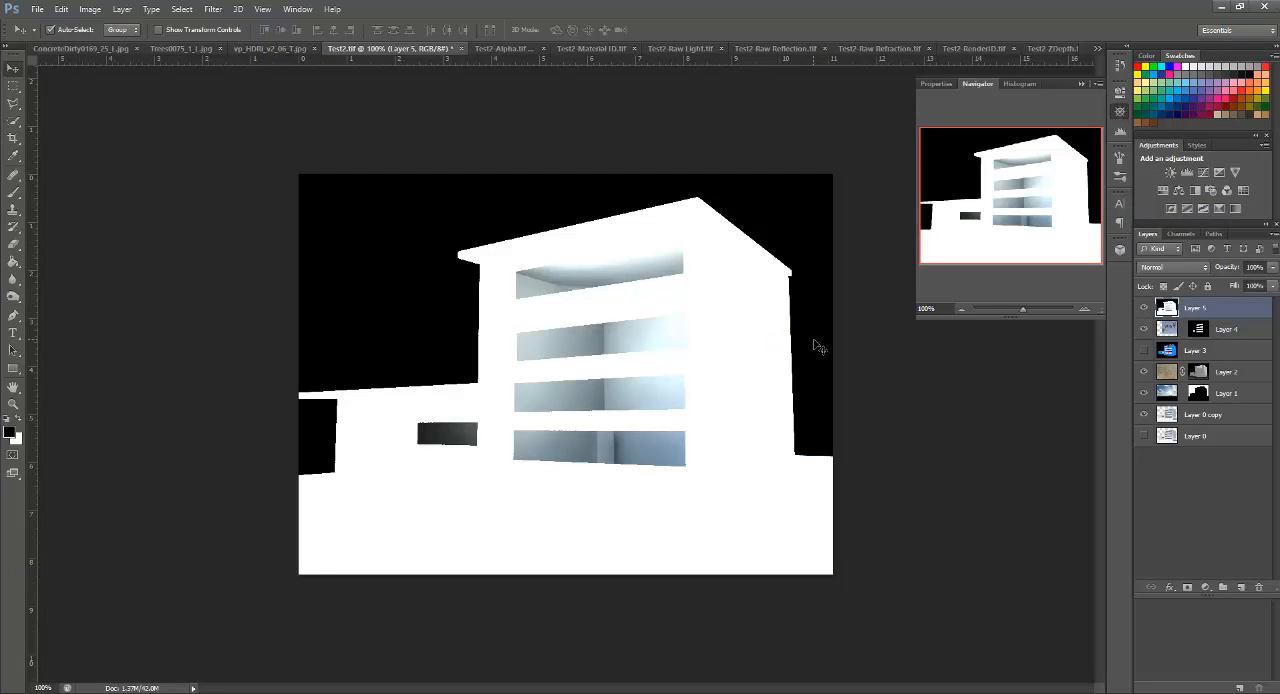
pyautogui.click(543, 313)
# Step: Set the raw GI layer's blend mode to Soft Light and its opacity to 55%
pyautogui.click(1195, 267)
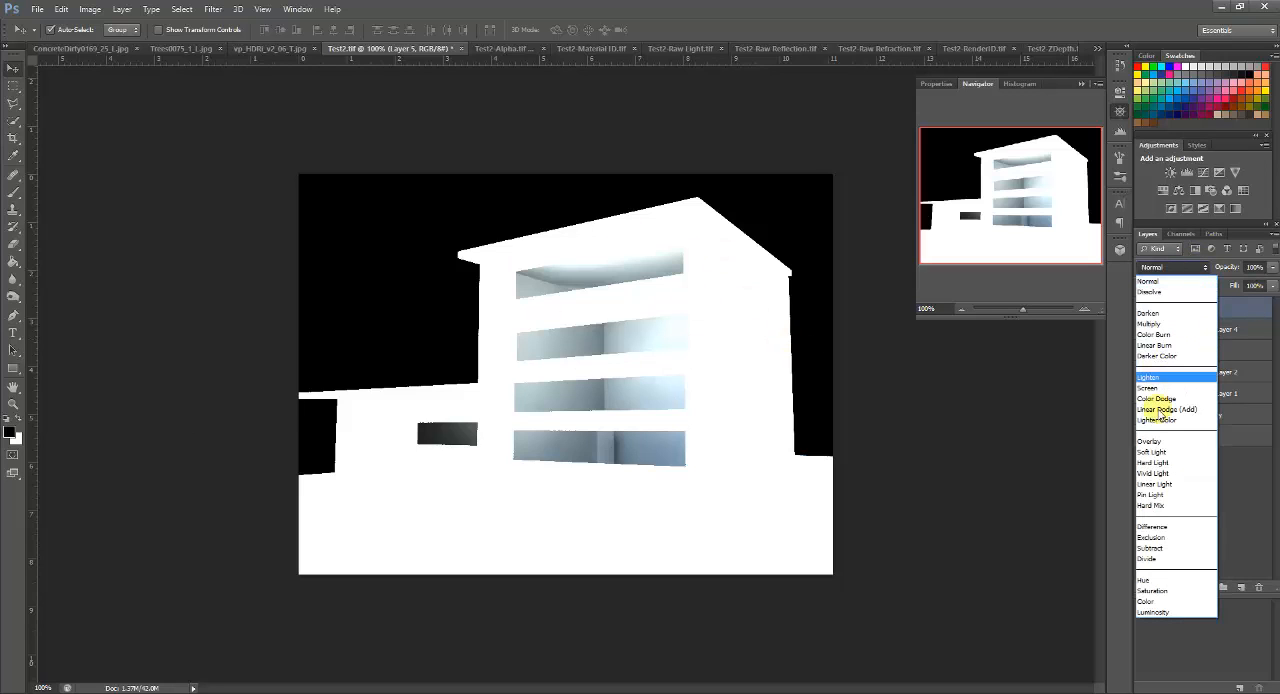
pyautogui.click(1152, 452)
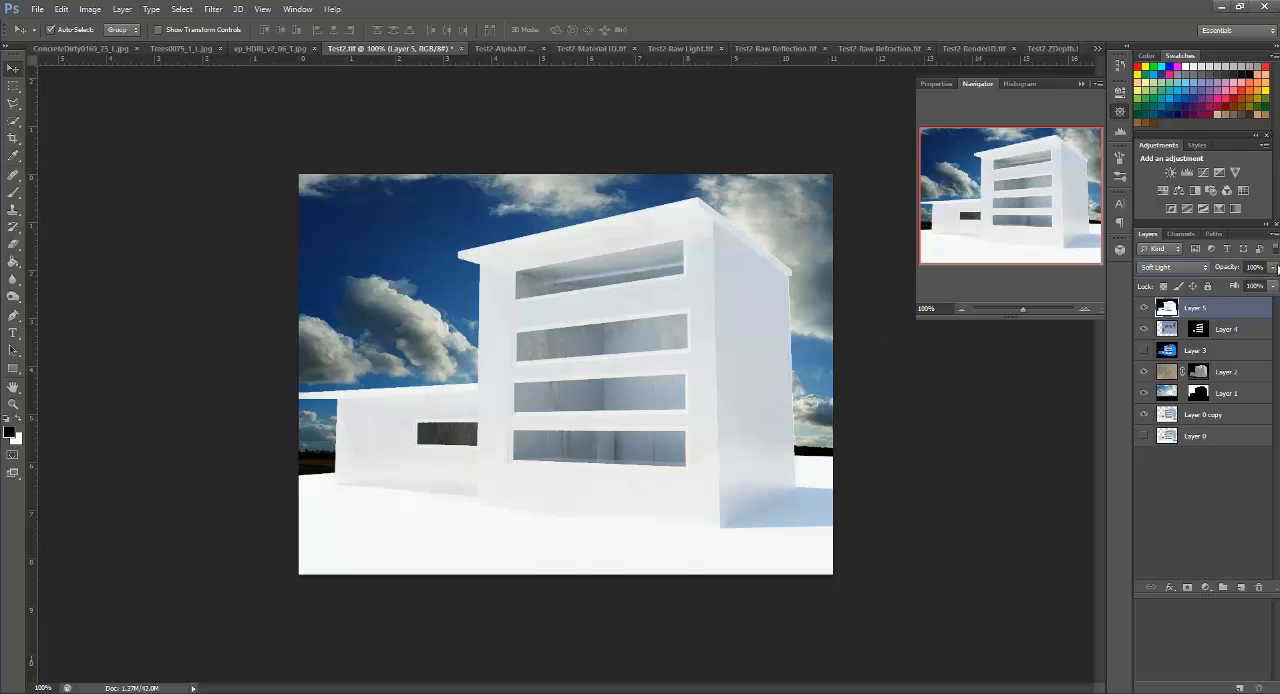
pyautogui.click(1274, 268)
pyautogui.moveTo(1272, 287); pyautogui.dragTo(1198, 286)
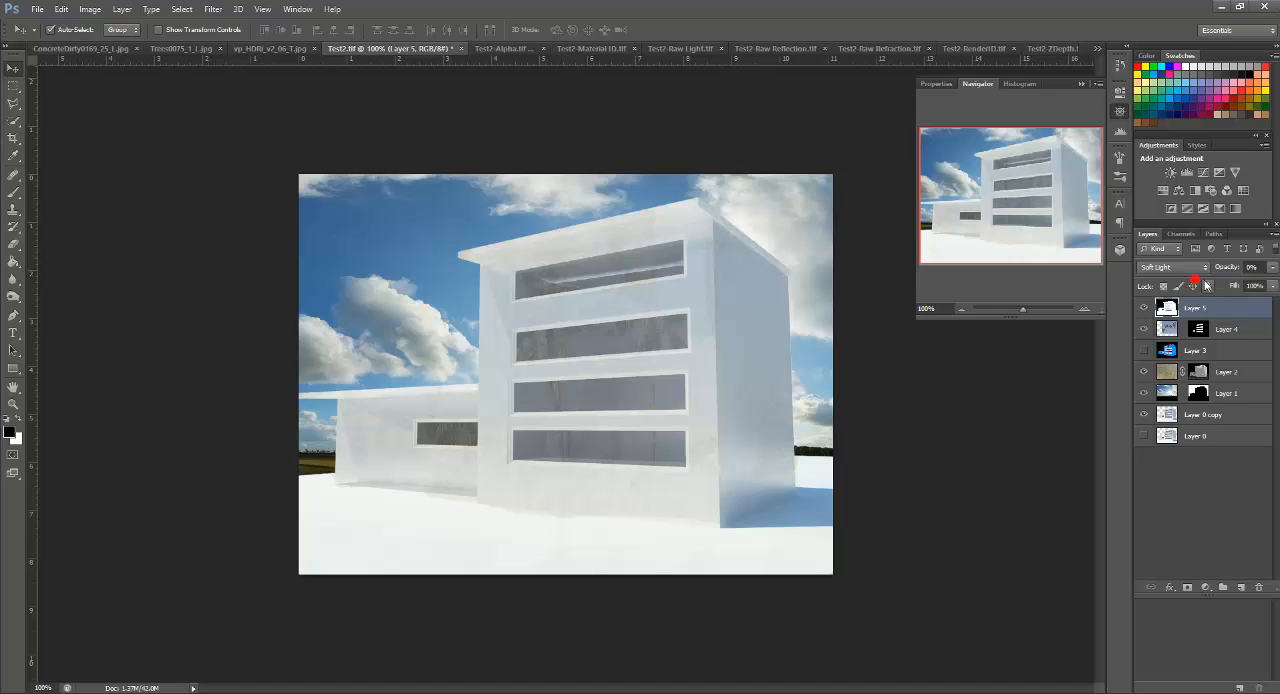
pyautogui.click(1269, 270)
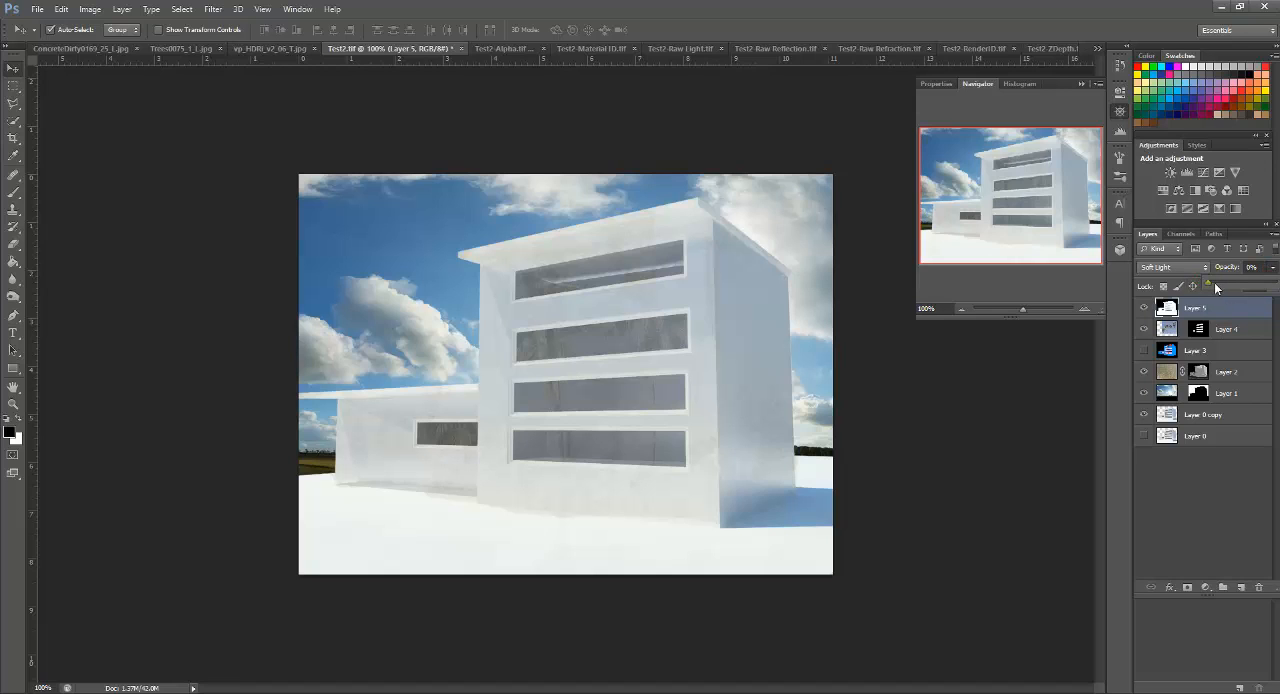
pyautogui.moveTo(1213, 287); pyautogui.dragTo(1218, 285)
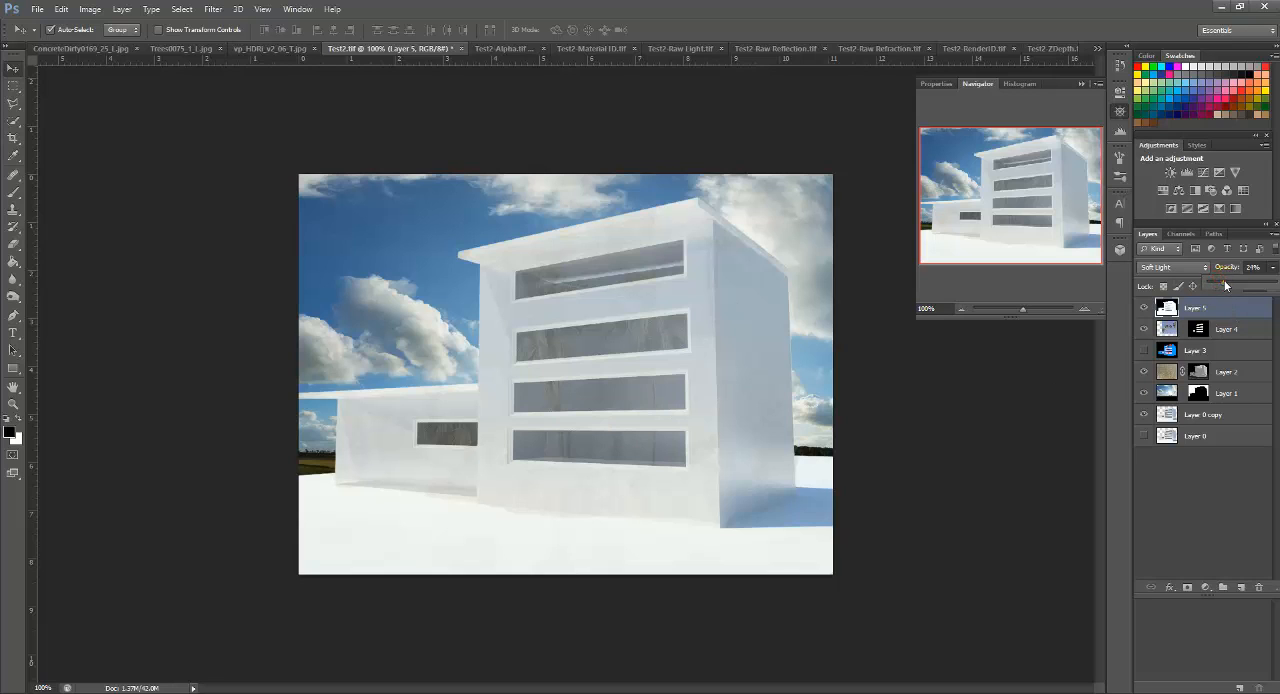
pyautogui.moveTo(1225, 286); pyautogui.dragTo(1246, 287)
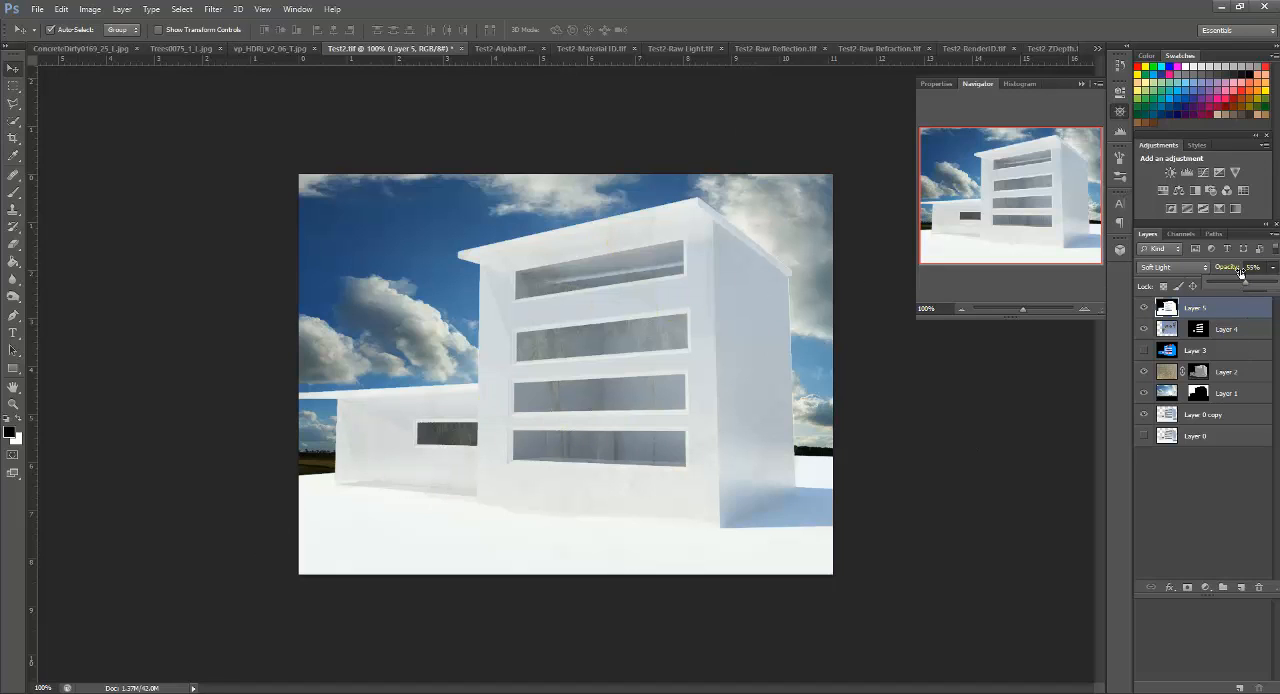
# Step: Add the Raw Reflection image to Test2 as the top layer and copy the palm tree layer's window mask onto it
pyautogui.click(785, 47)
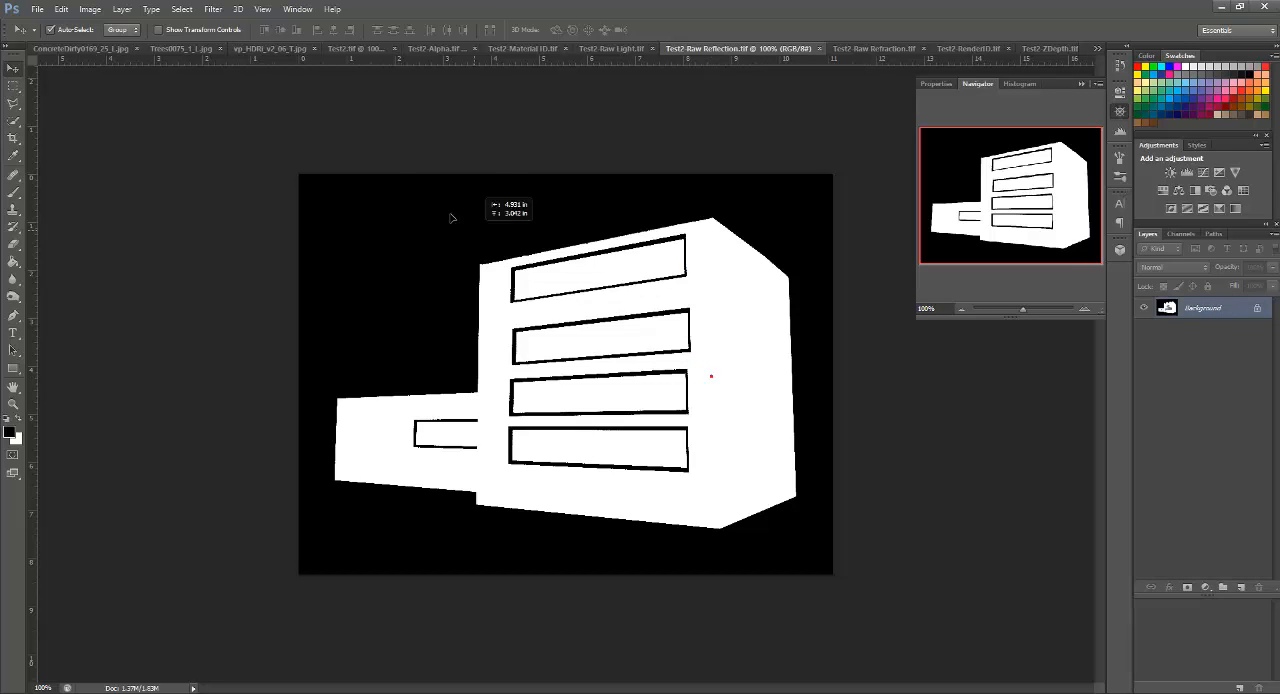
pyautogui.click(352, 57)
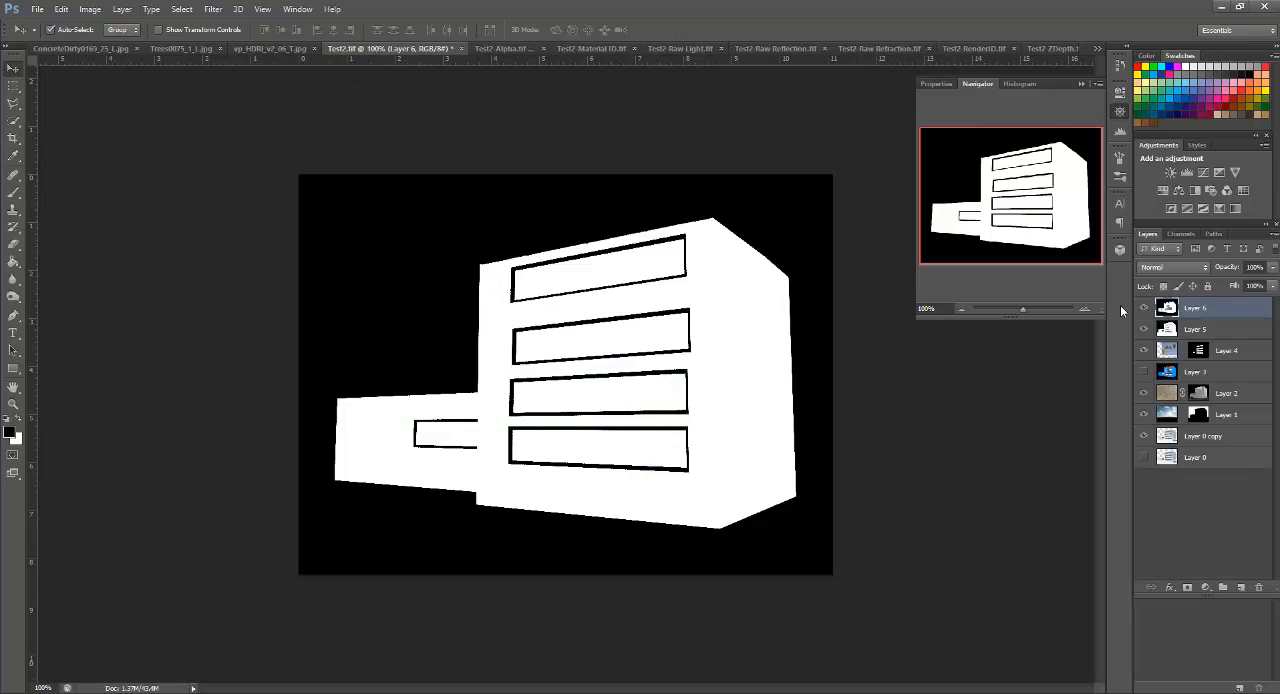
pyautogui.click(1205, 356)
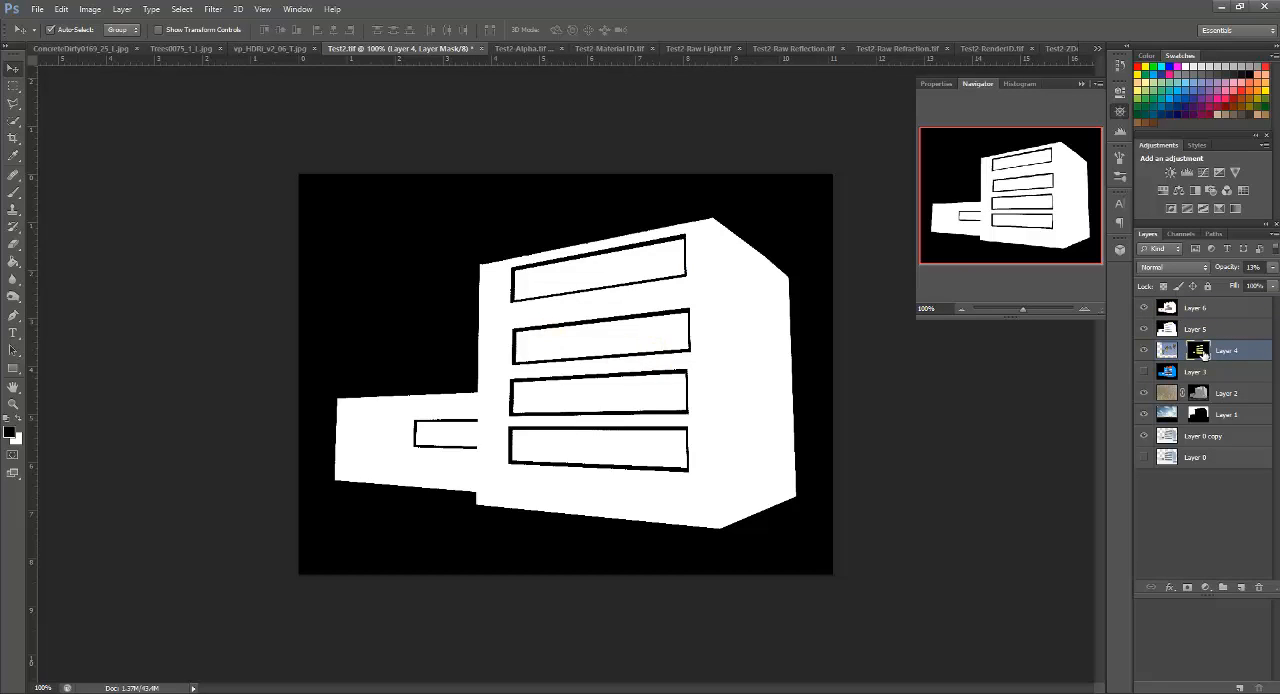
pyautogui.rightClick(1203, 353)
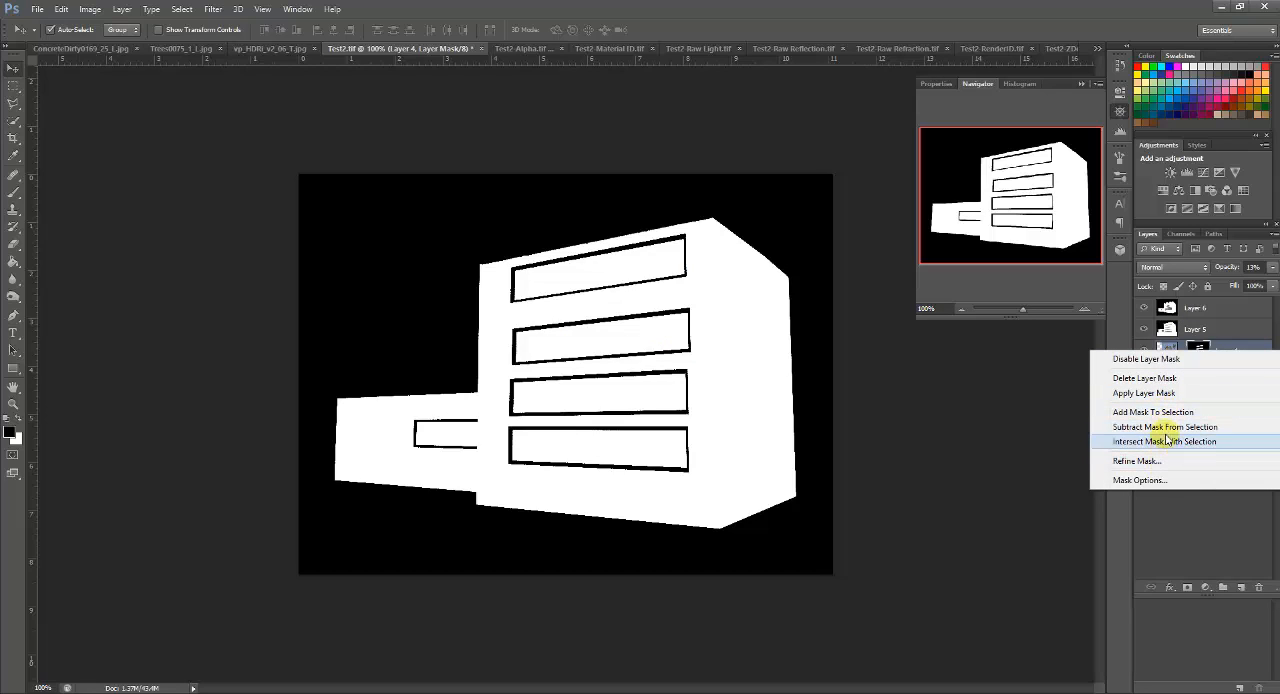
pyautogui.click(1232, 329)
pyautogui.rightClick(1205, 353)
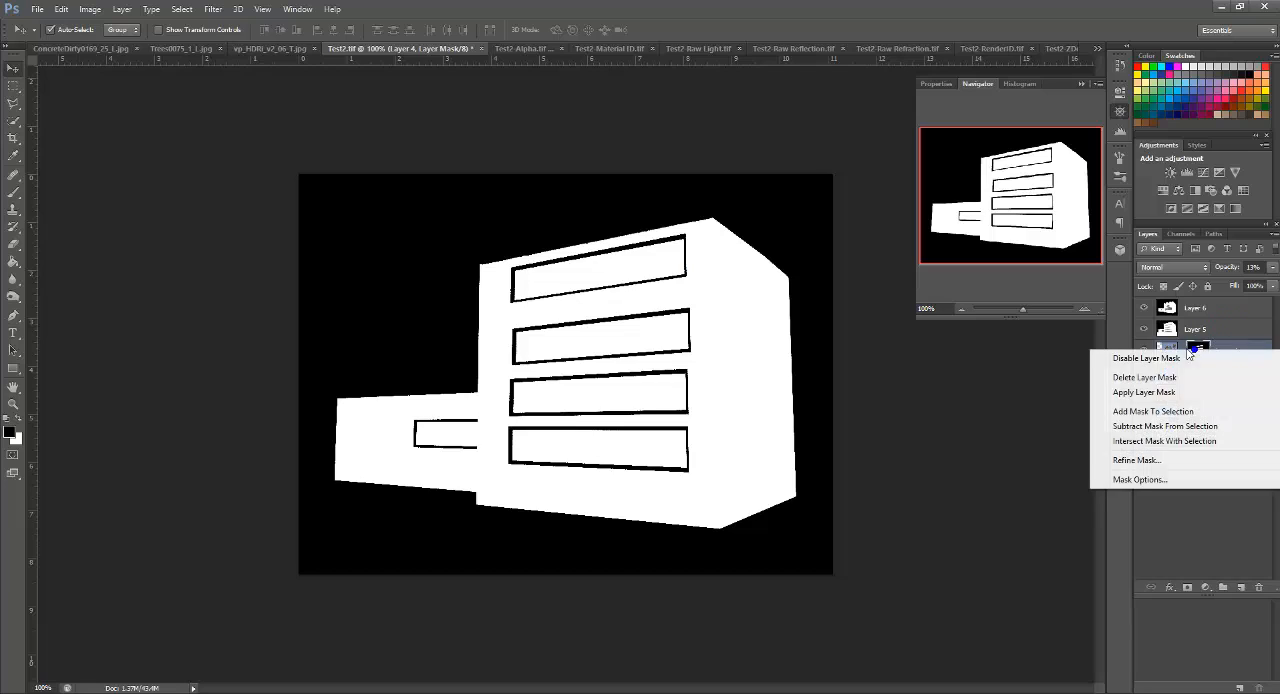
pyautogui.click(1225, 333)
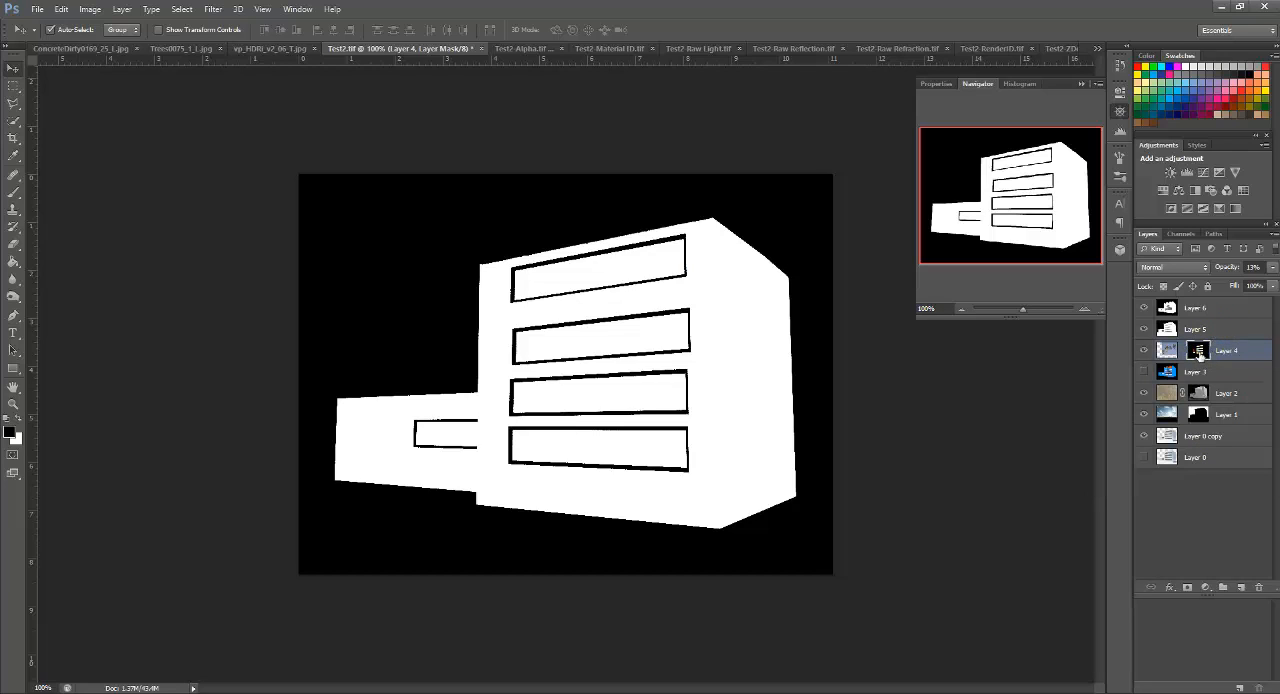
pyautogui.moveTo(1199, 355); pyautogui.dragTo(1200, 309)
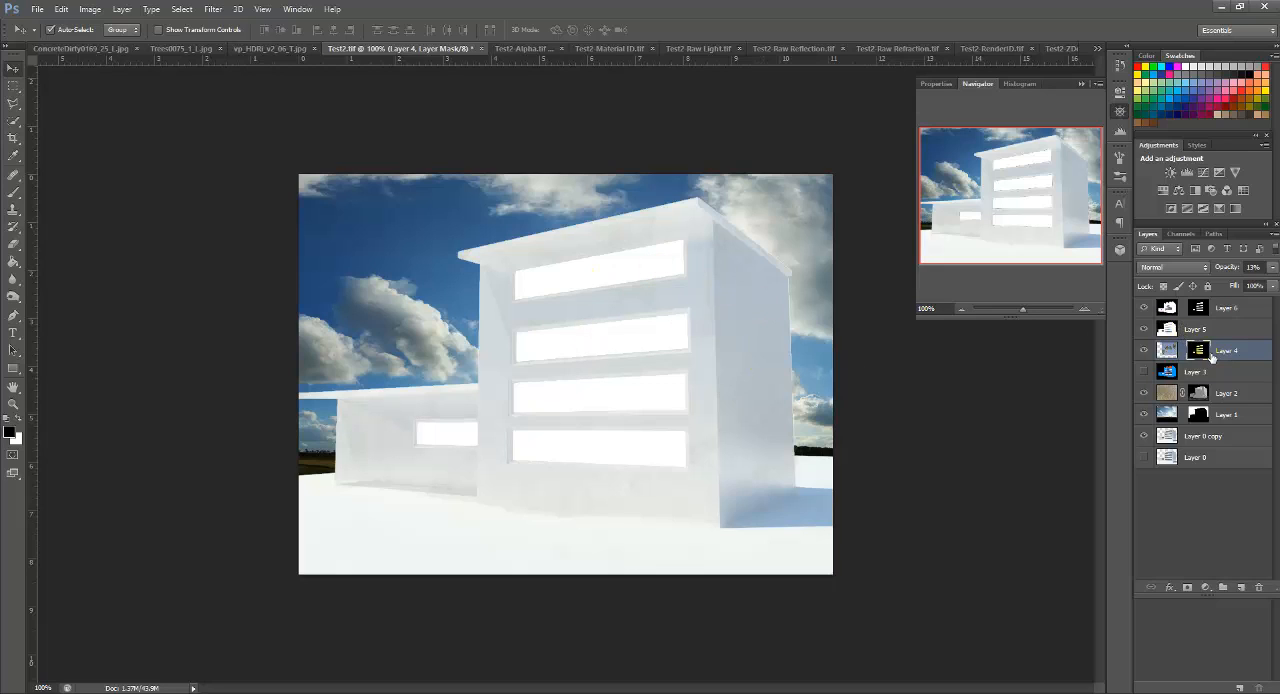
pyautogui.hotkey('ctrl', 'alt', 'z')
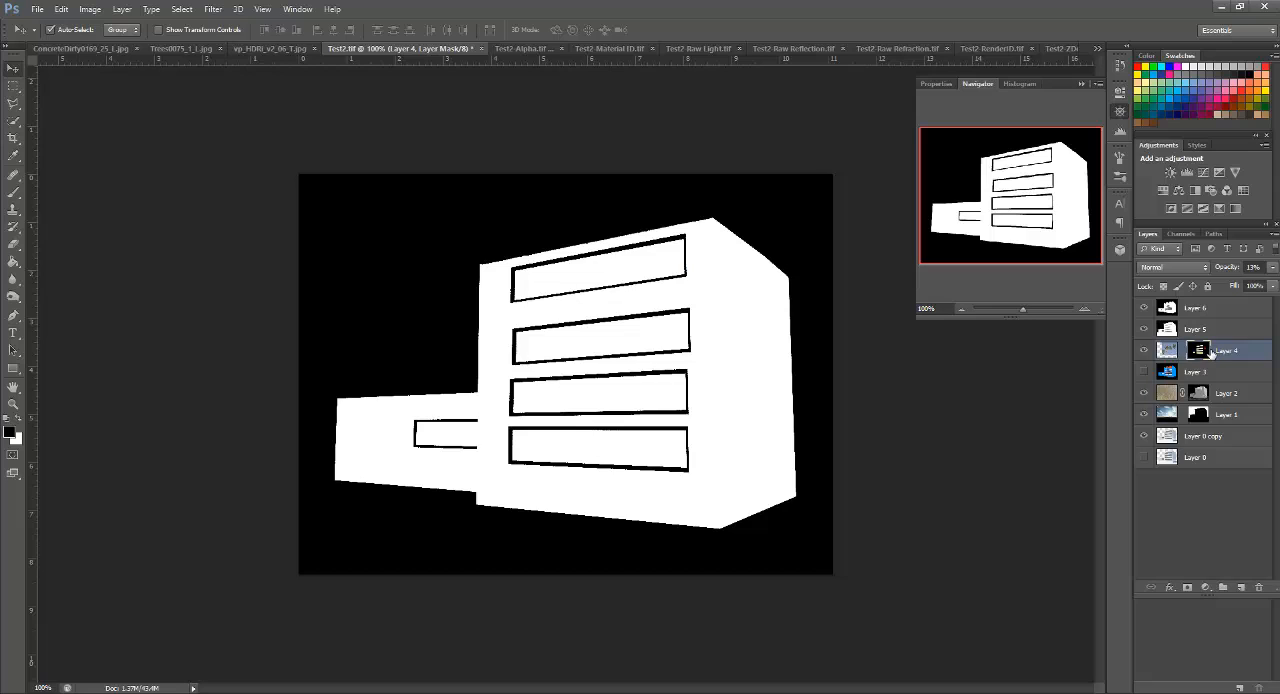
pyautogui.moveTo(1211, 352); pyautogui.dragTo(1230, 309)
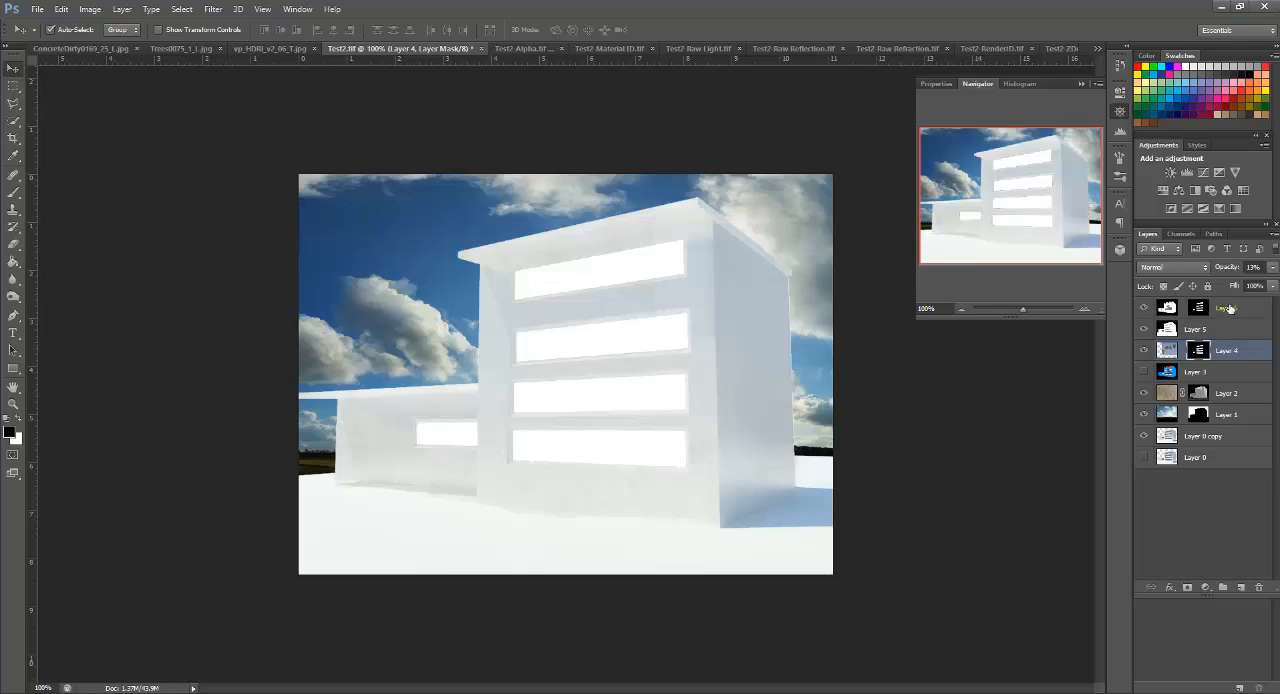
# Step: Reduce the palm tree layer's opacity to 8% and the masked raw reflection layer's opacity to 37%
pyautogui.click(1273, 270)
pyautogui.moveTo(1216, 287); pyautogui.dragTo(1214, 286)
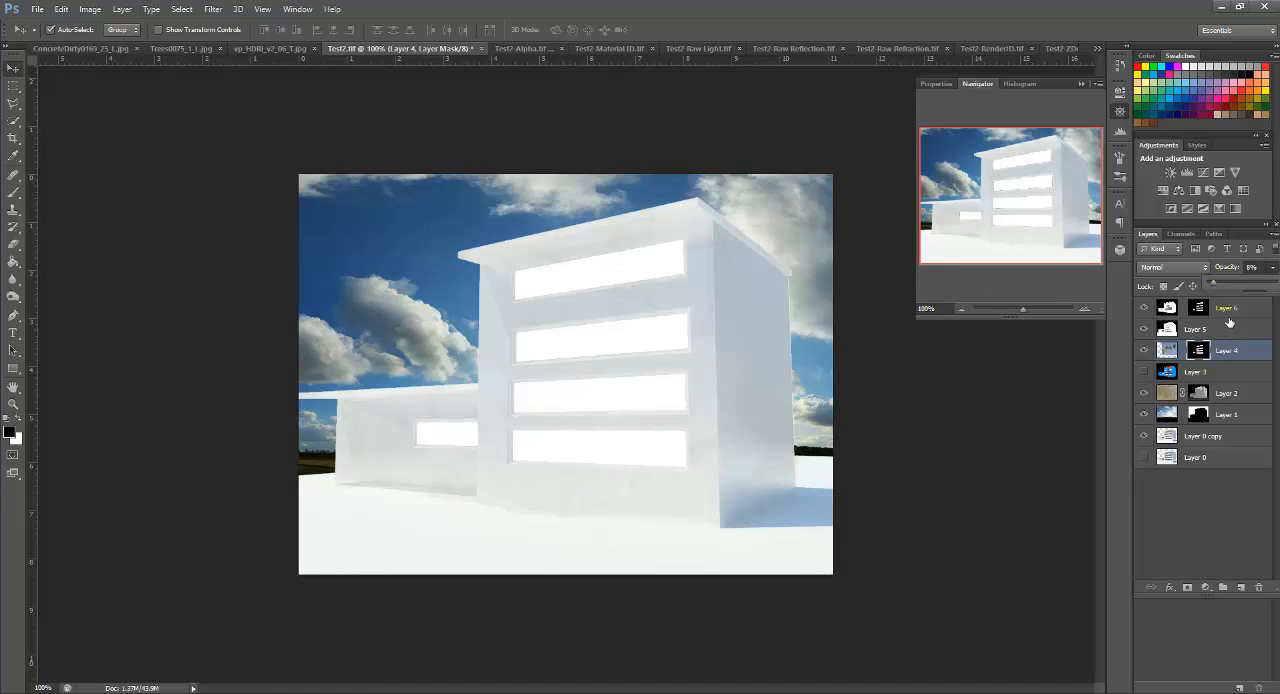
pyautogui.click(1234, 310)
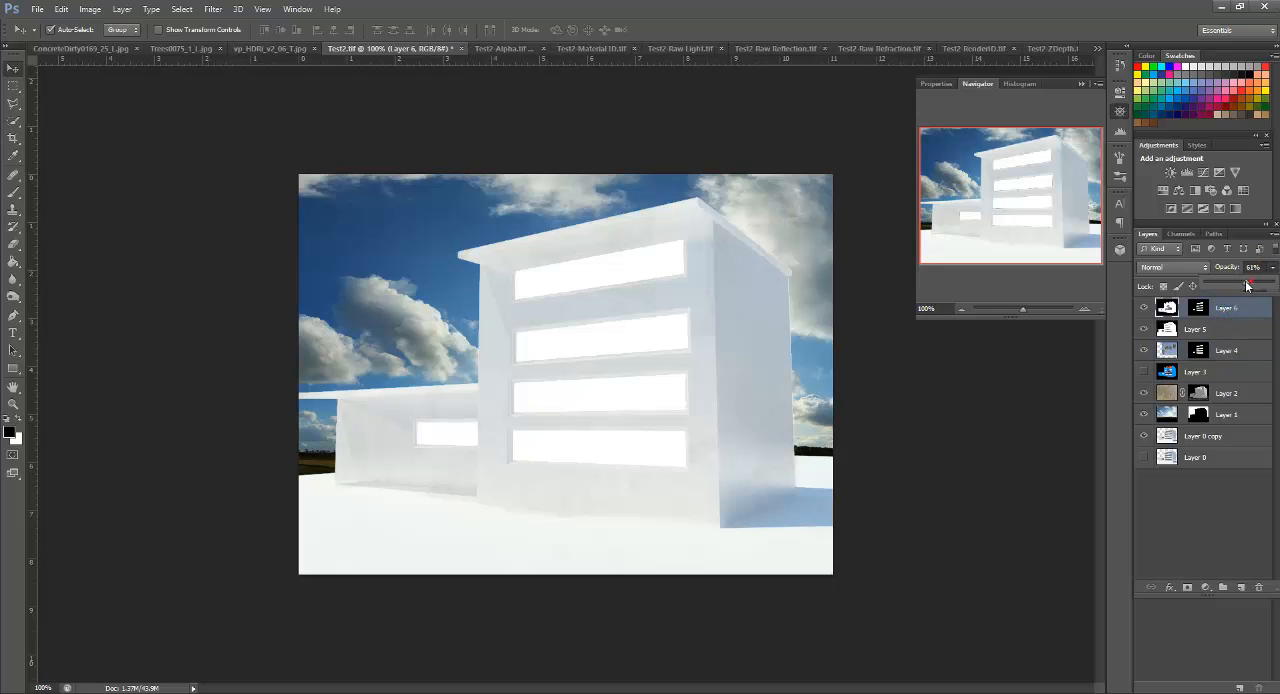
pyautogui.moveTo(1247, 286); pyautogui.dragTo(1230, 285)
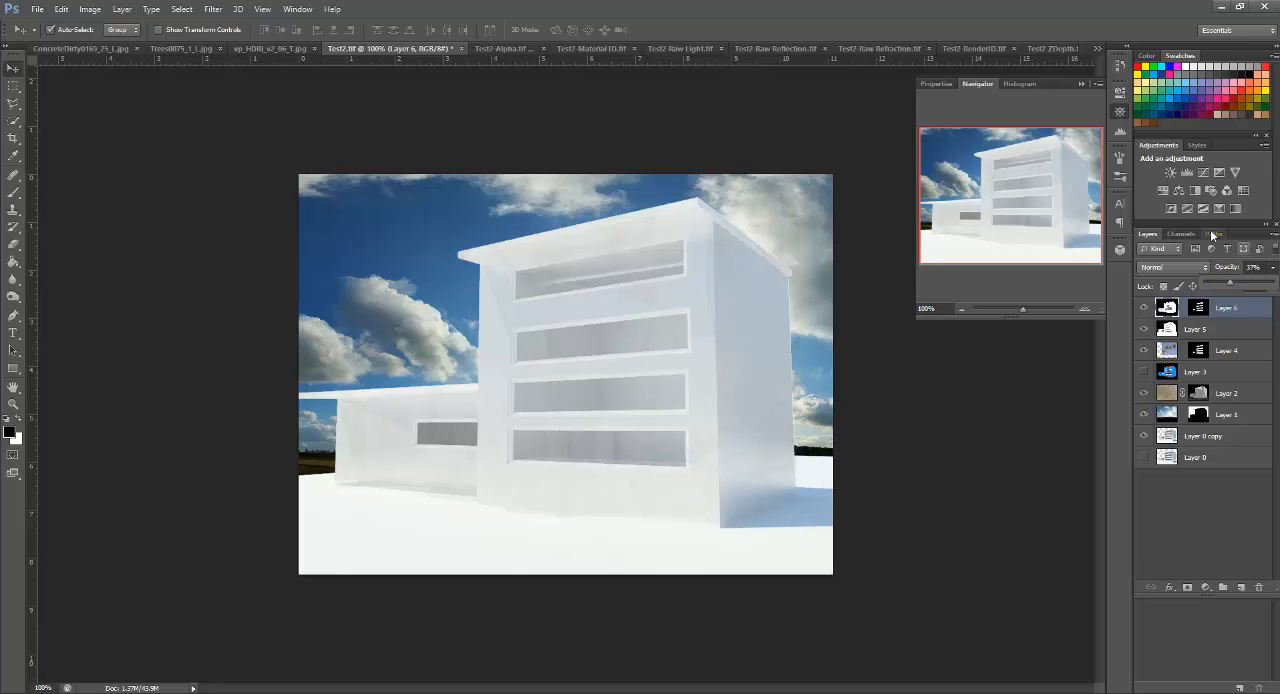
# Step: Copy the Test2 ZDepth image into the Test2 composite as the top layer
pyautogui.click(1055, 48)
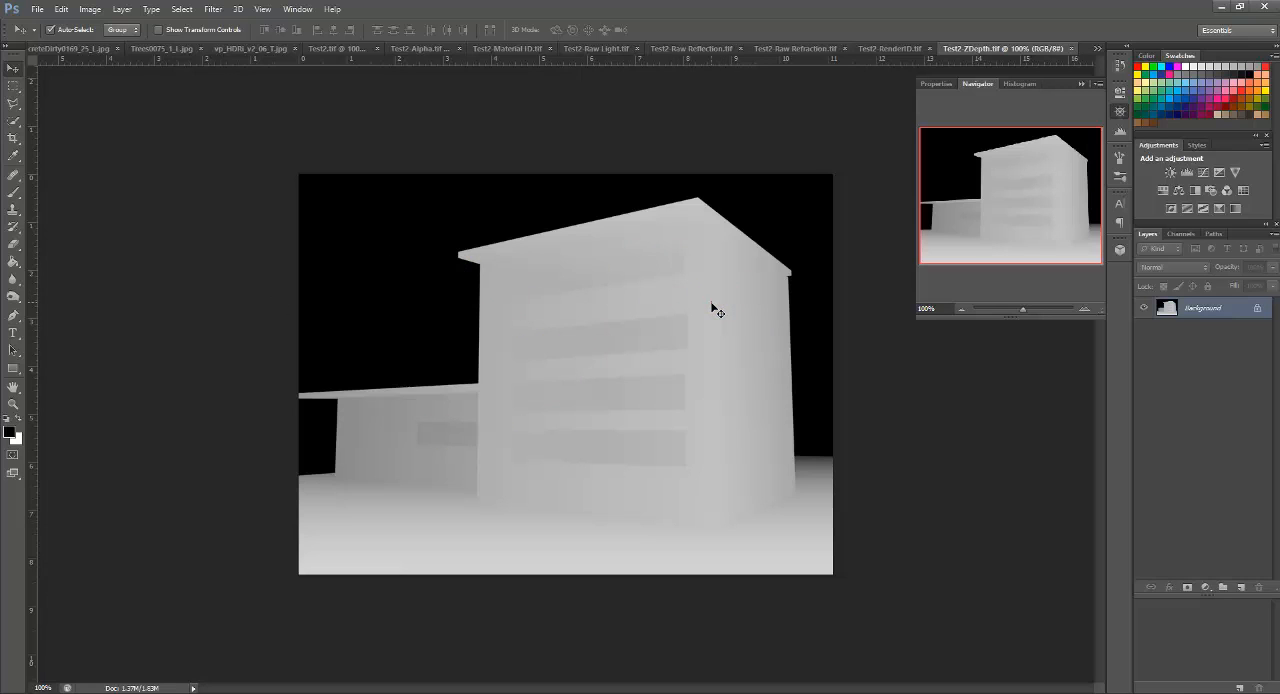
pyautogui.click(325, 54)
pyautogui.hotkey('ctrl', 'v')
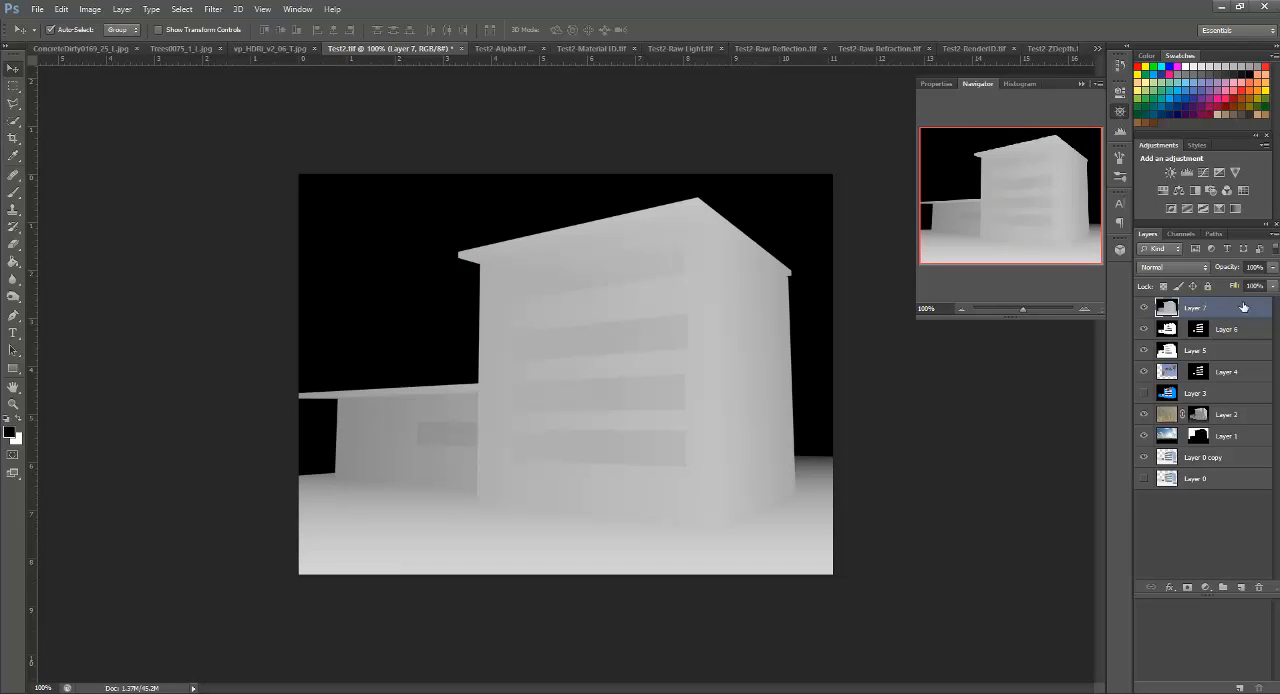
# Step: Set the raw reflection layer's blend mode to Soft Light, checking it with the ZDepth layer temporarily hidden, and reselect the ZDepth layer
pyautogui.click(1243, 337)
pyautogui.click(1173, 267)
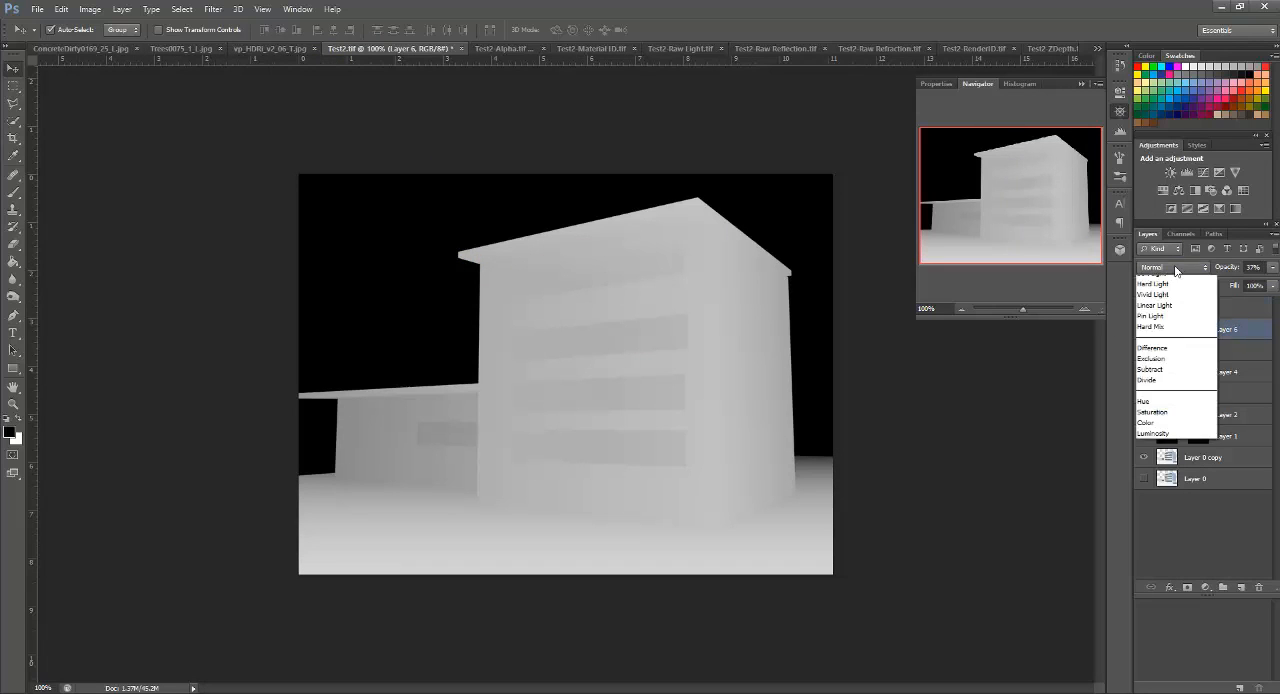
pyautogui.click(1152, 452)
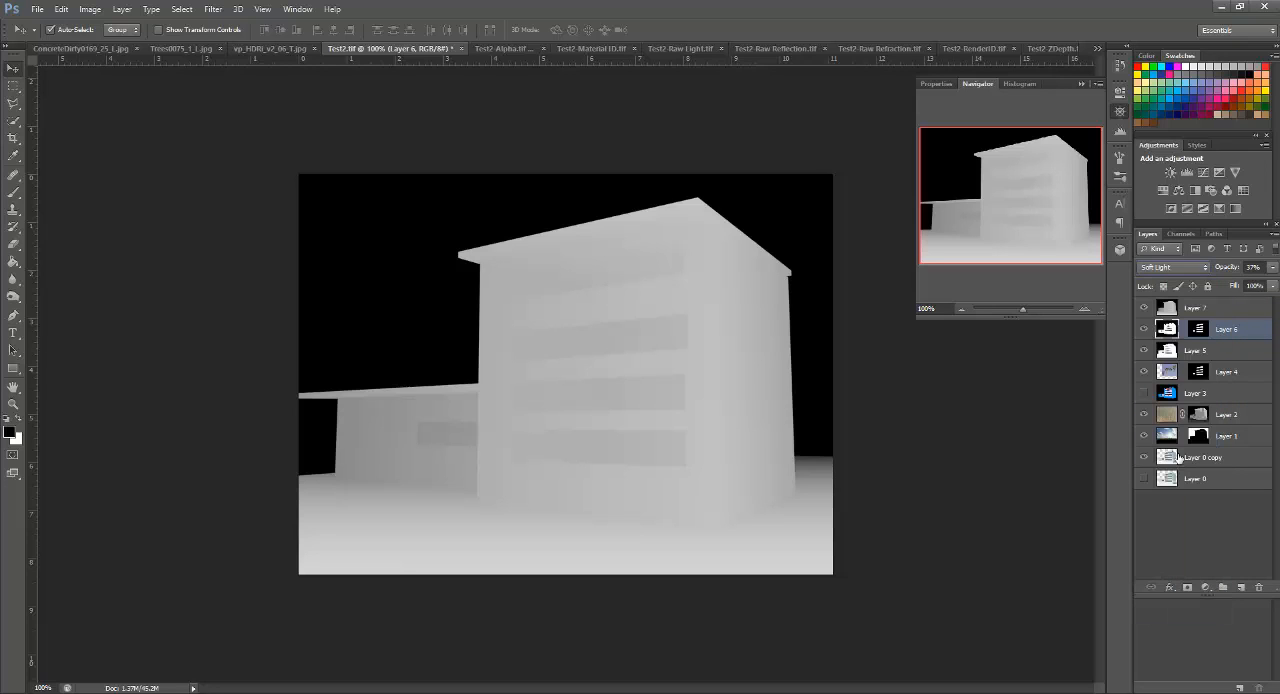
pyautogui.click(1145, 308)
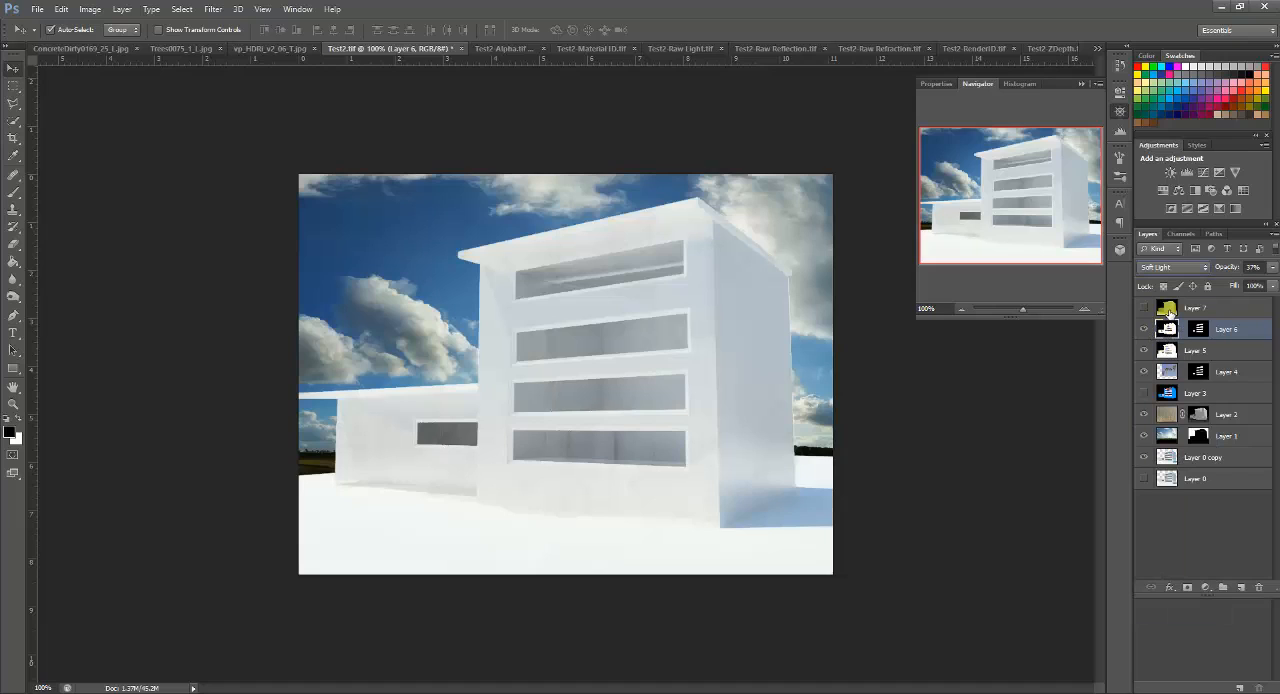
pyautogui.click(1145, 308)
pyautogui.click(1226, 308)
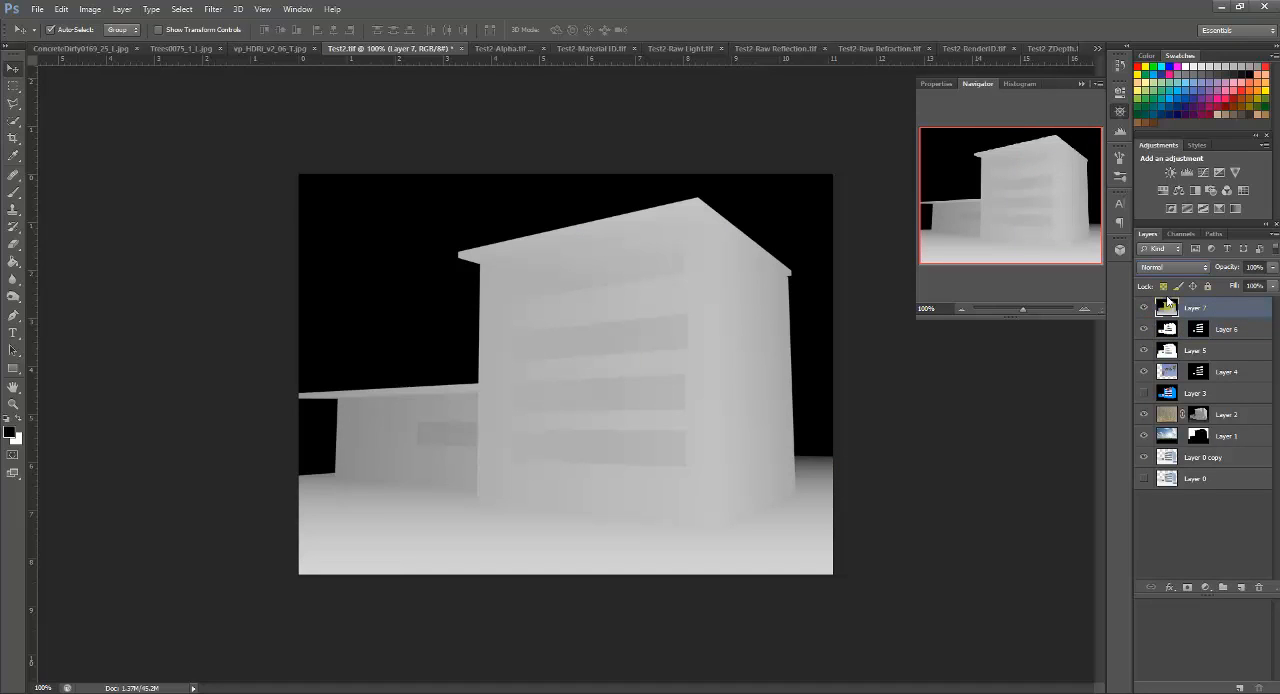
# Step: Try the Overlay blend mode on the top ZDepth image layer, and delete that layer
pyautogui.click(1193, 266)
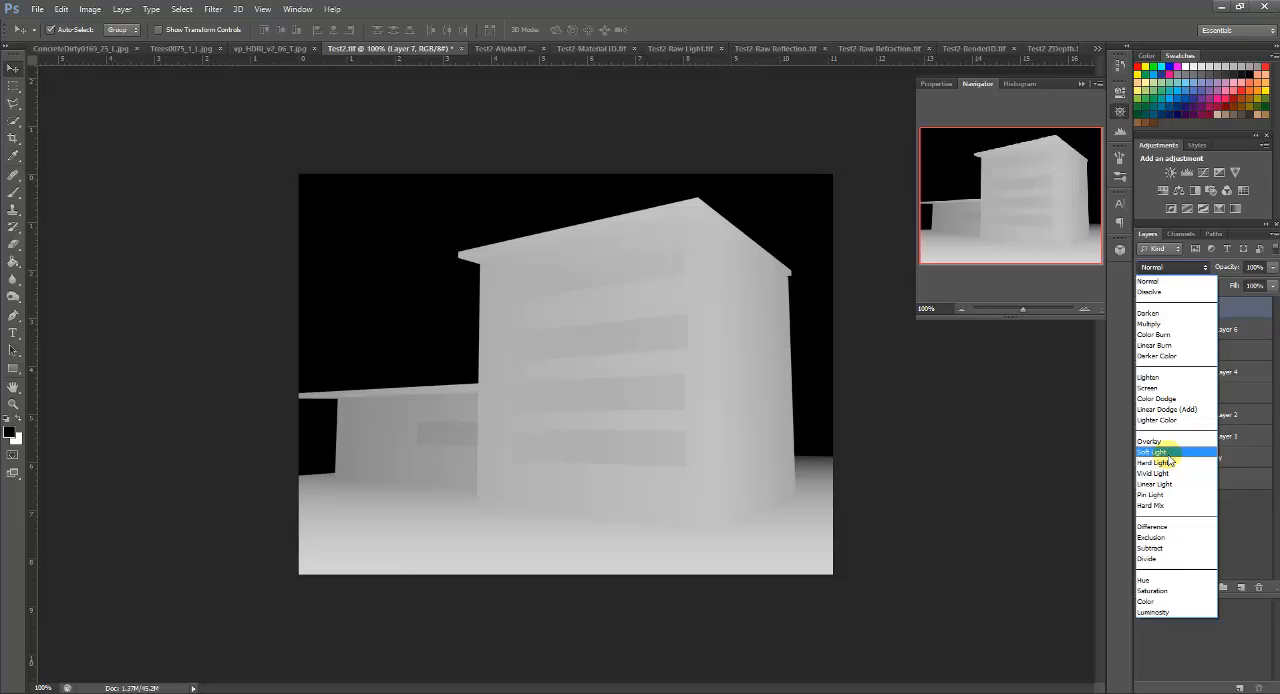
pyautogui.click(1166, 442)
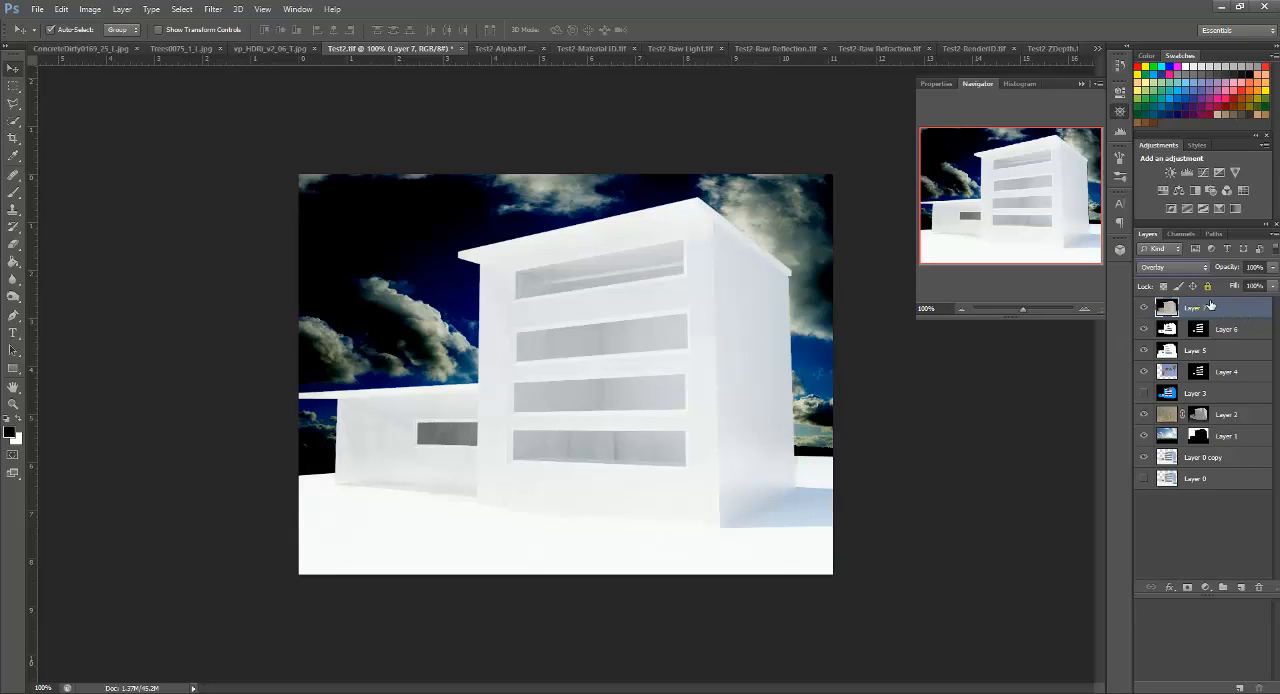
pyautogui.moveTo(1225, 310); pyautogui.dragTo(1262, 589)
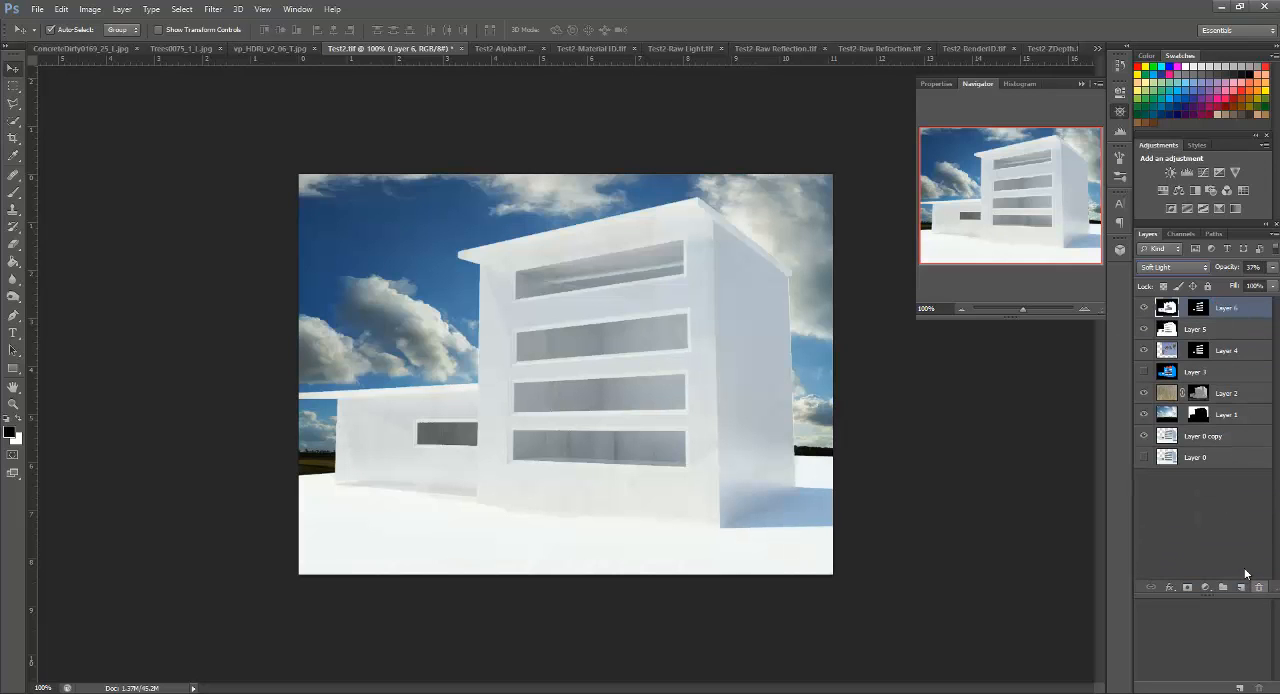
# Step: Duplicate Layer 0 copy as a layer named Zdepth, placed directly above the original after trying it at the top of the stack
pyautogui.click(1216, 440)
pyautogui.rightClick(1243, 443)
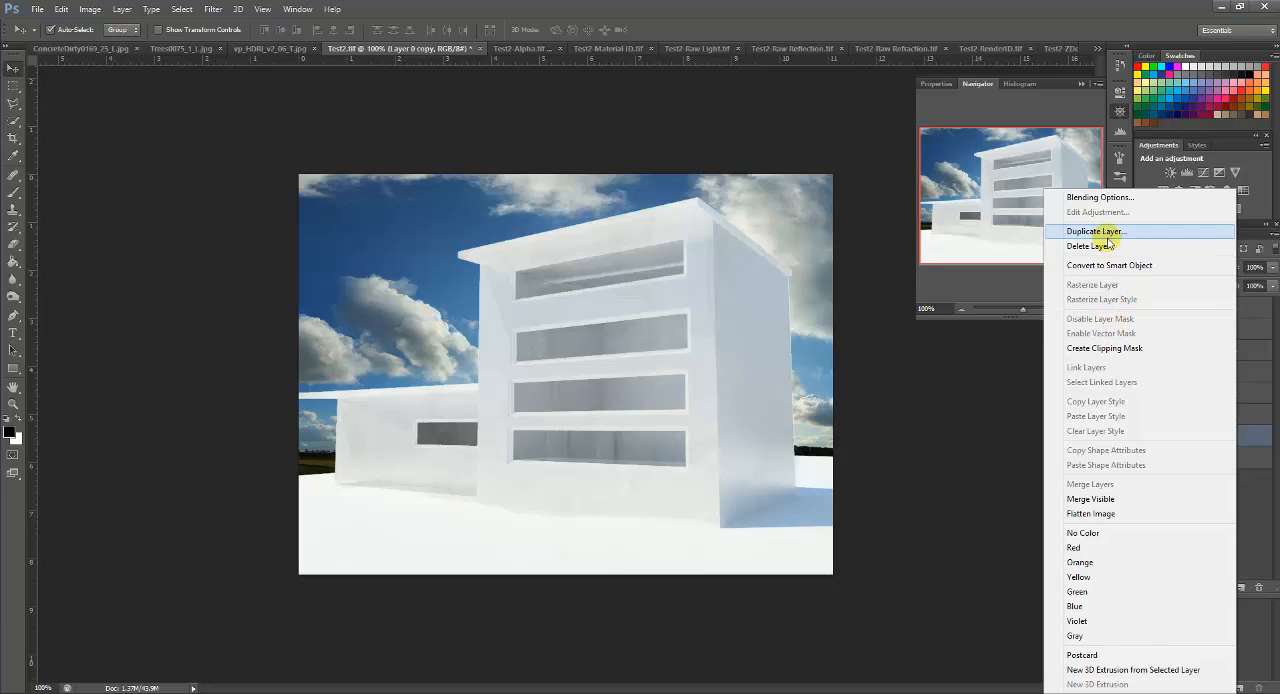
pyautogui.click(1100, 232)
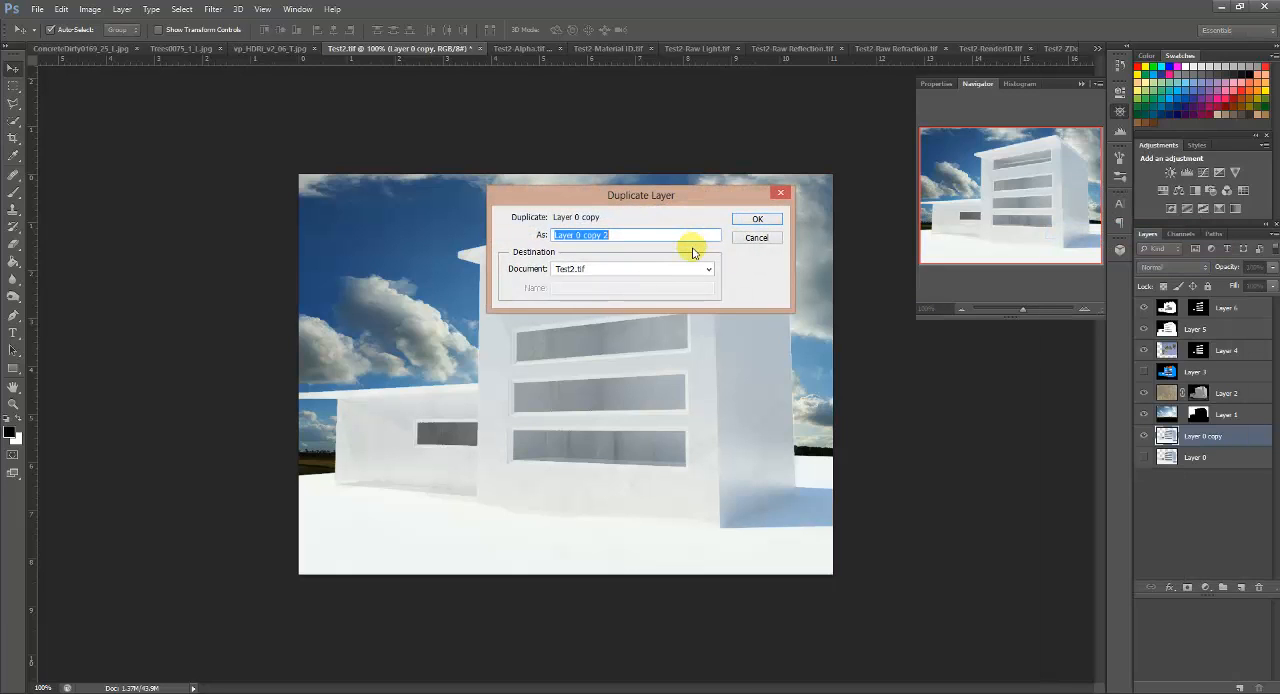
pyautogui.write('Zdepth')
pyautogui.press('Return')
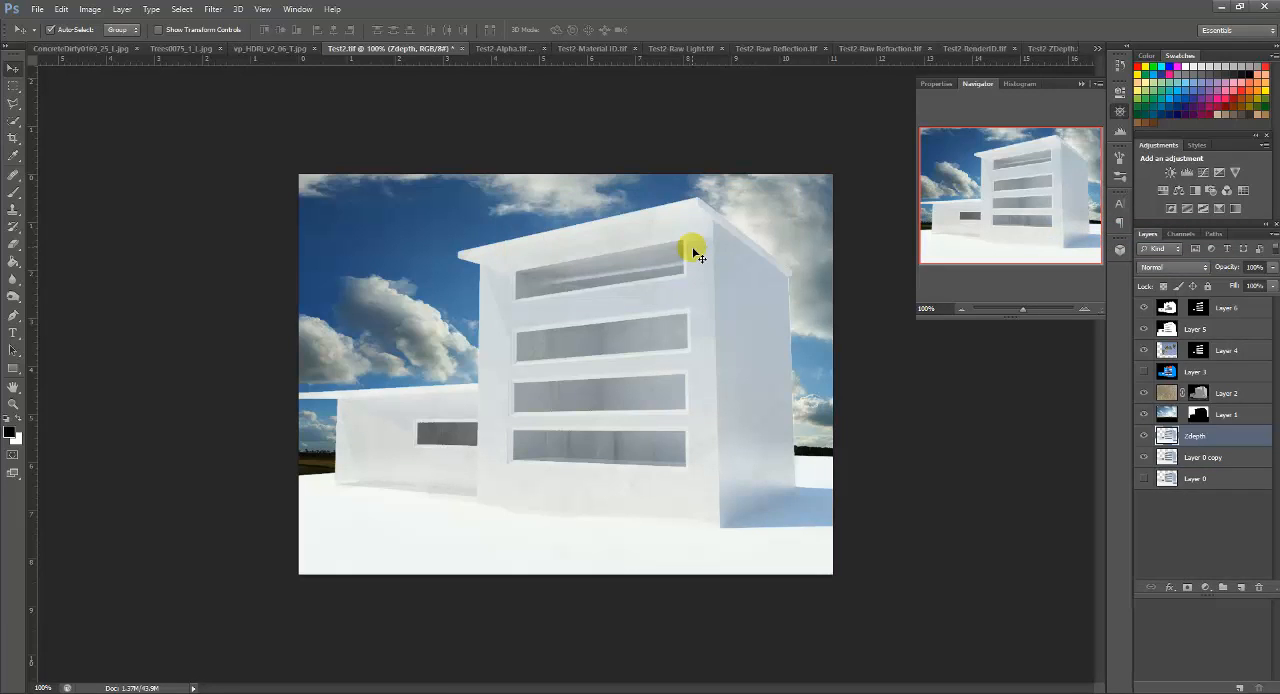
pyautogui.moveTo(1238, 438); pyautogui.dragTo(1219, 308)
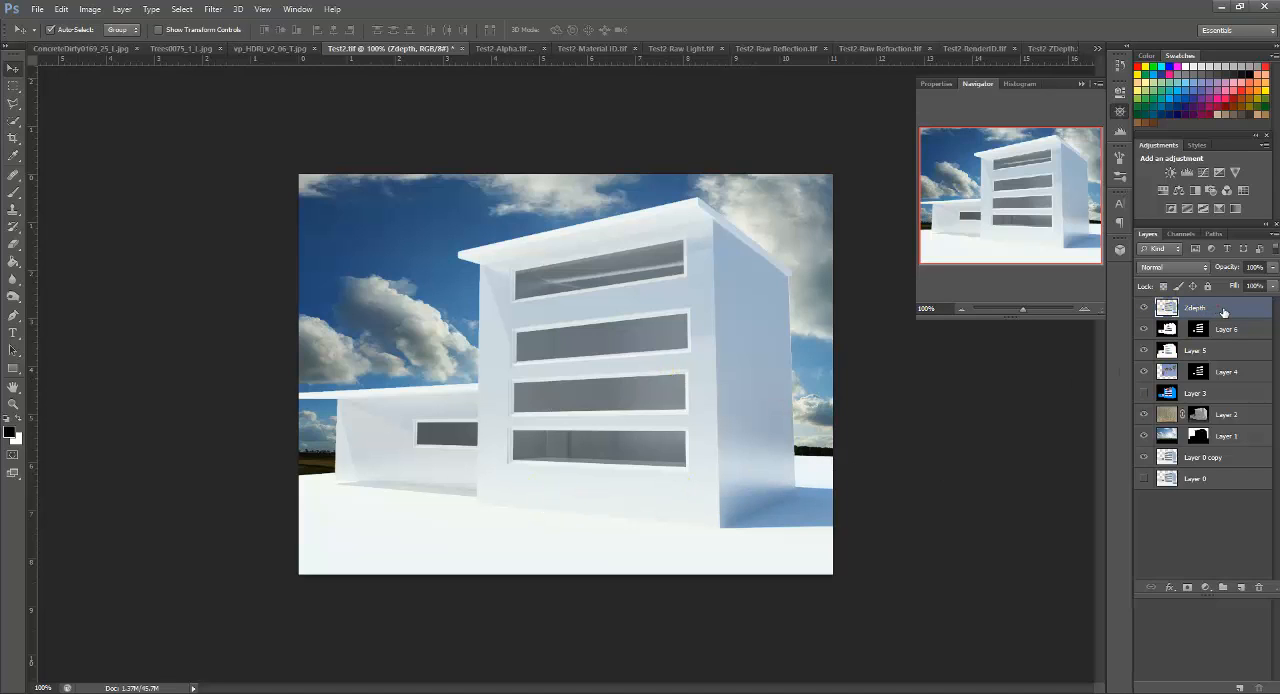
pyautogui.moveTo(1224, 312); pyautogui.dragTo(1224, 442)
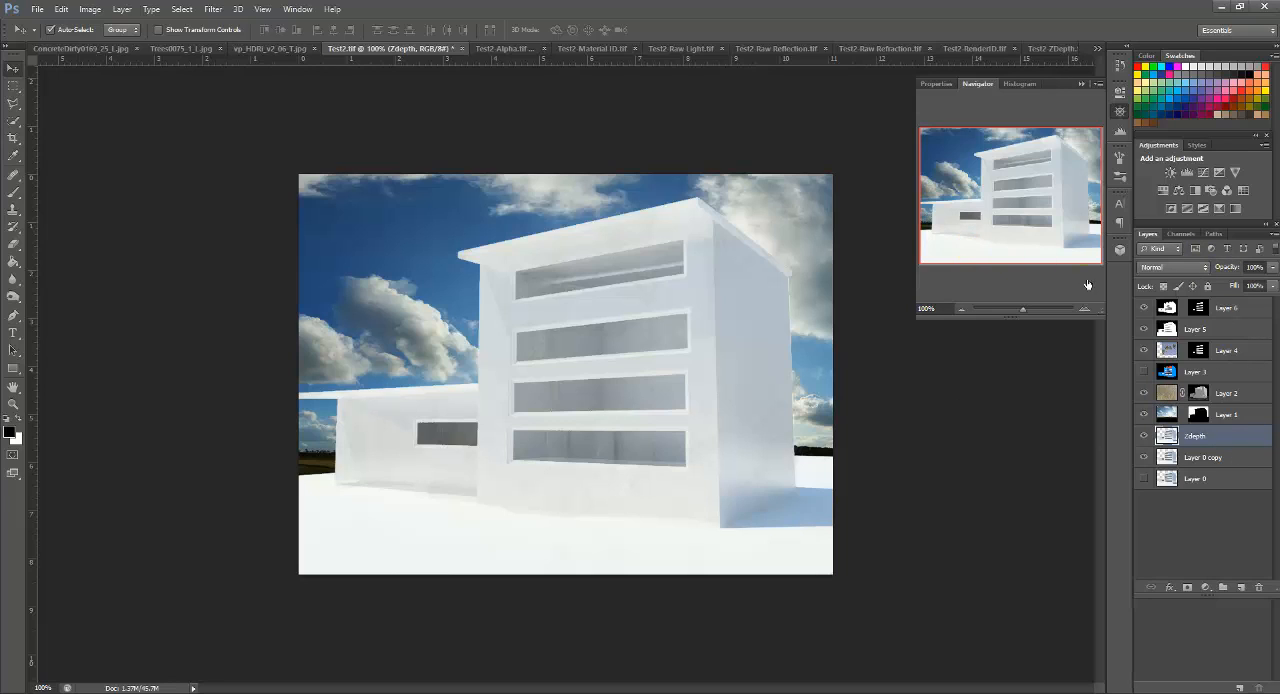
# Step: Add a layer mask to the Zdepth layer and paste the whole Test2-ZDepth image into it, hiding the mask overlay
pyautogui.click(1188, 588)
pyautogui.click(1181, 233)
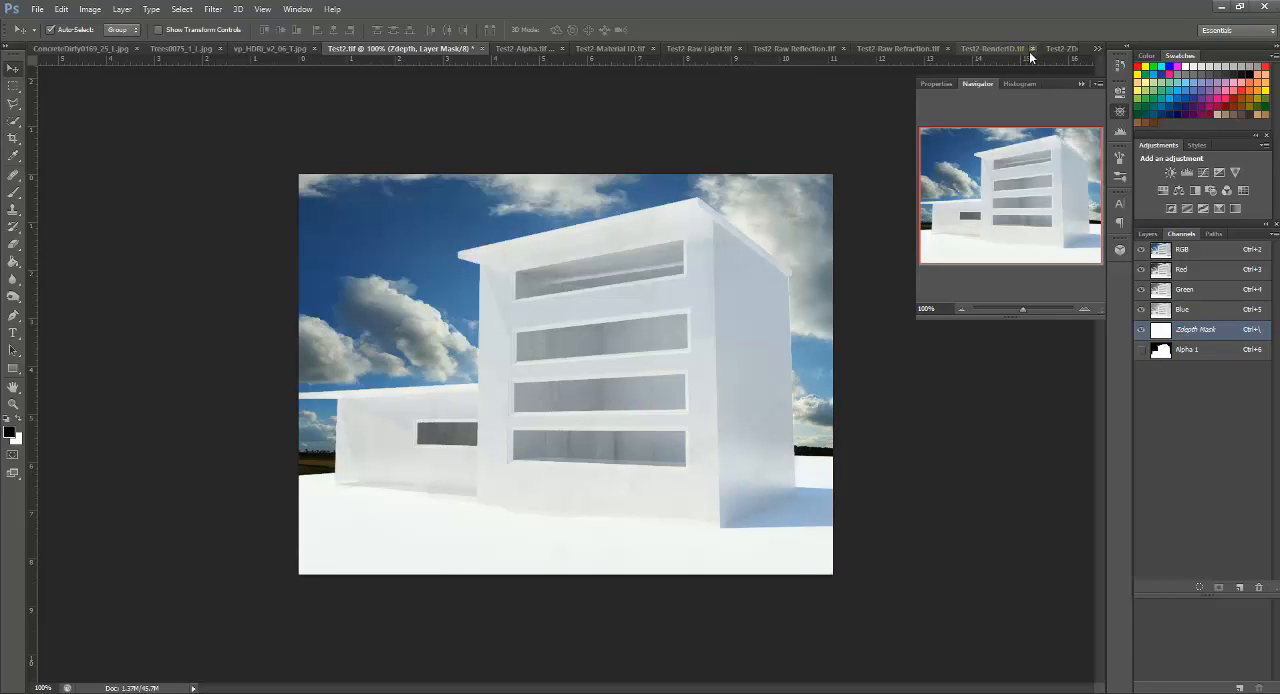
pyautogui.click(1066, 49)
pyautogui.hotkey('ctrl', 'a')
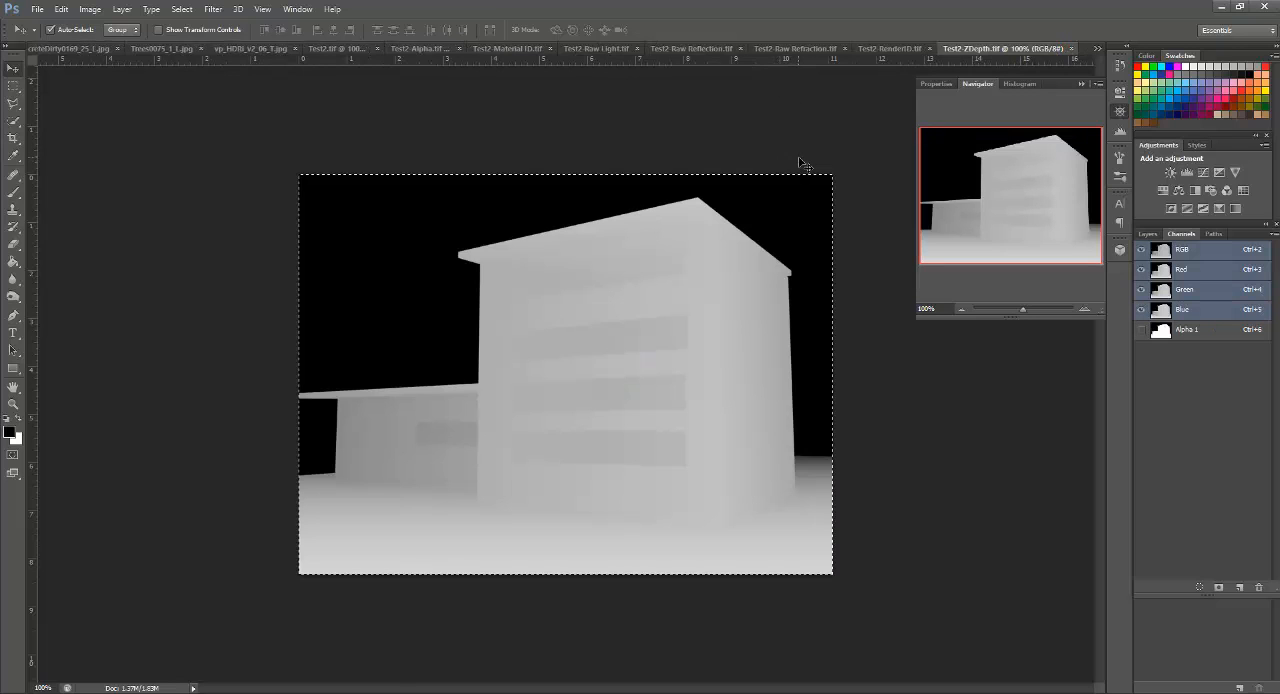
pyautogui.click(340, 48)
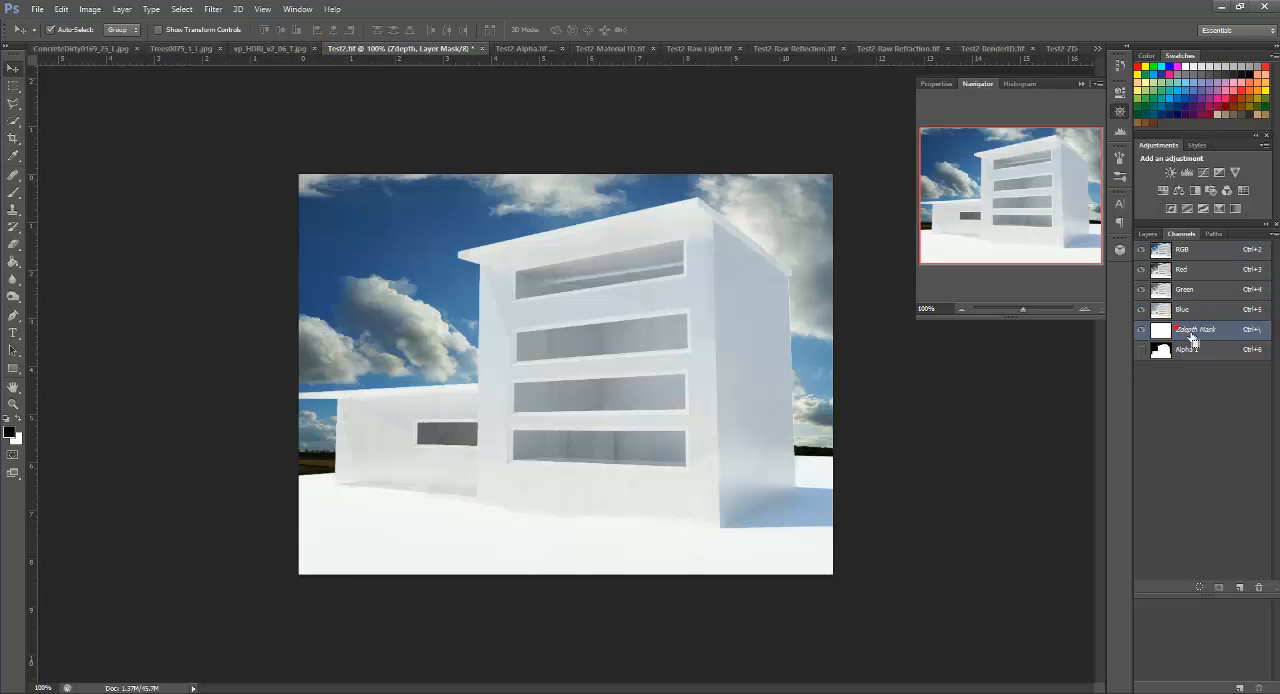
pyautogui.hotkey('ctrl', 'v')
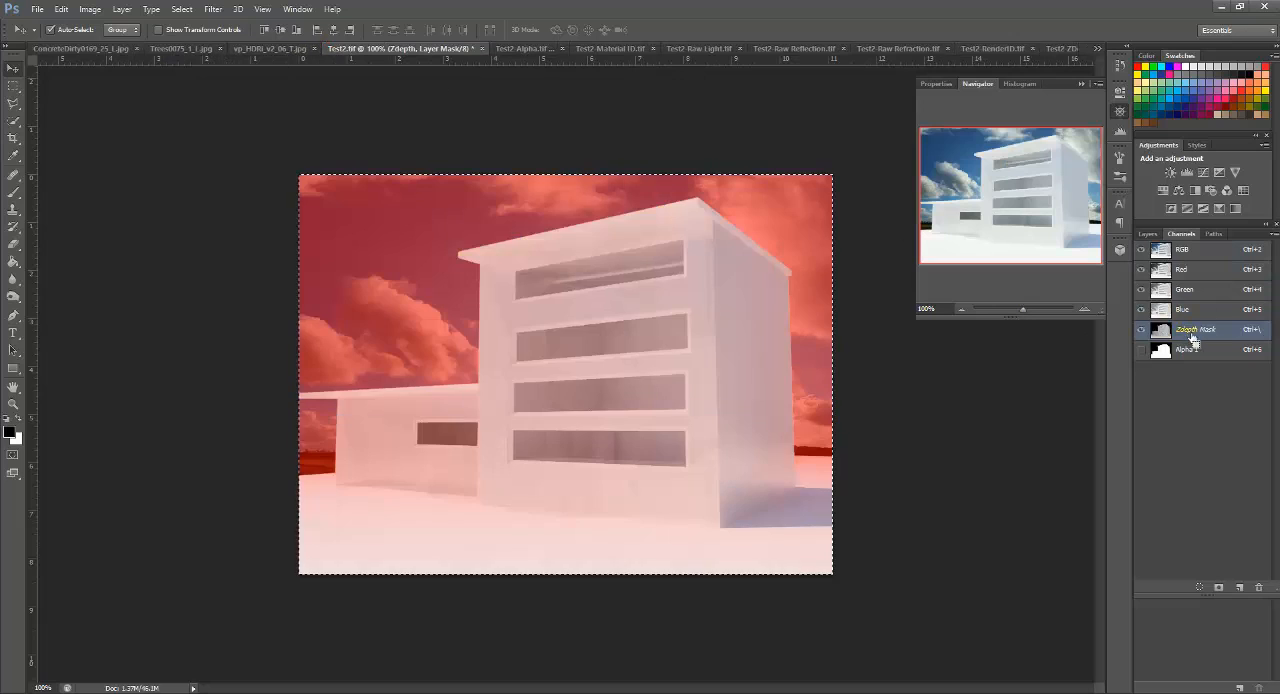
pyautogui.click(1142, 331)
pyautogui.click(1147, 234)
pyautogui.click(1167, 436)
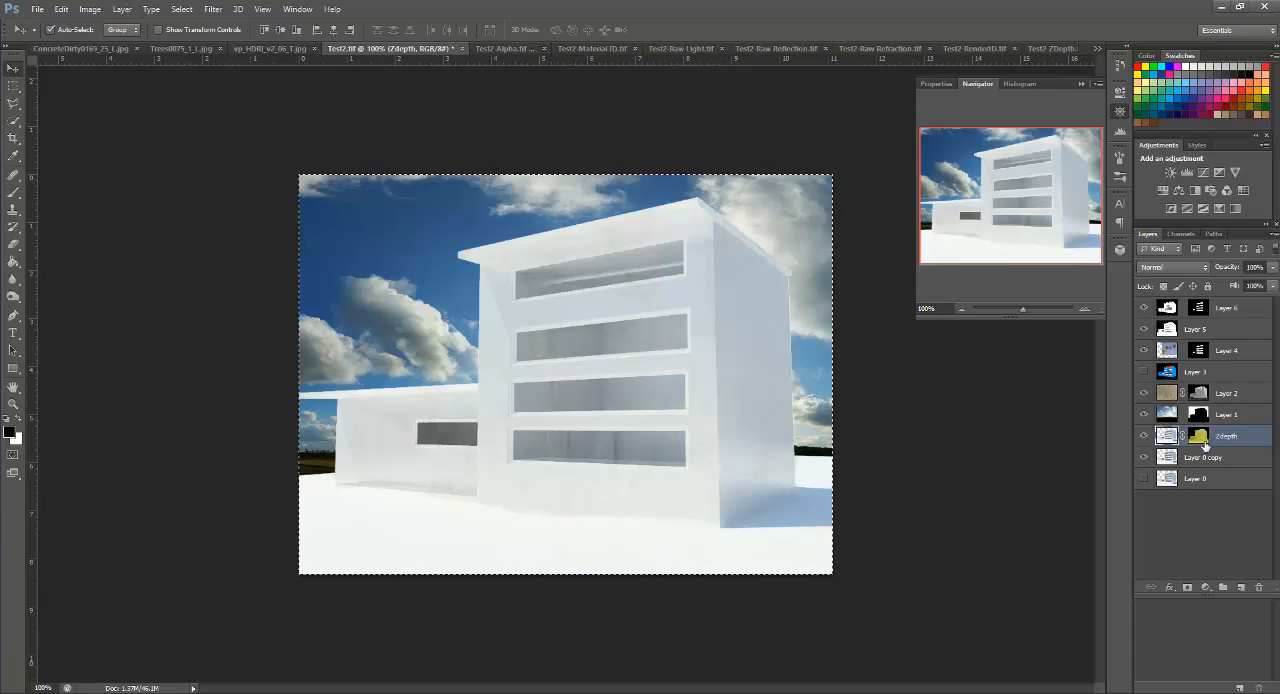
pyautogui.click(1199, 438)
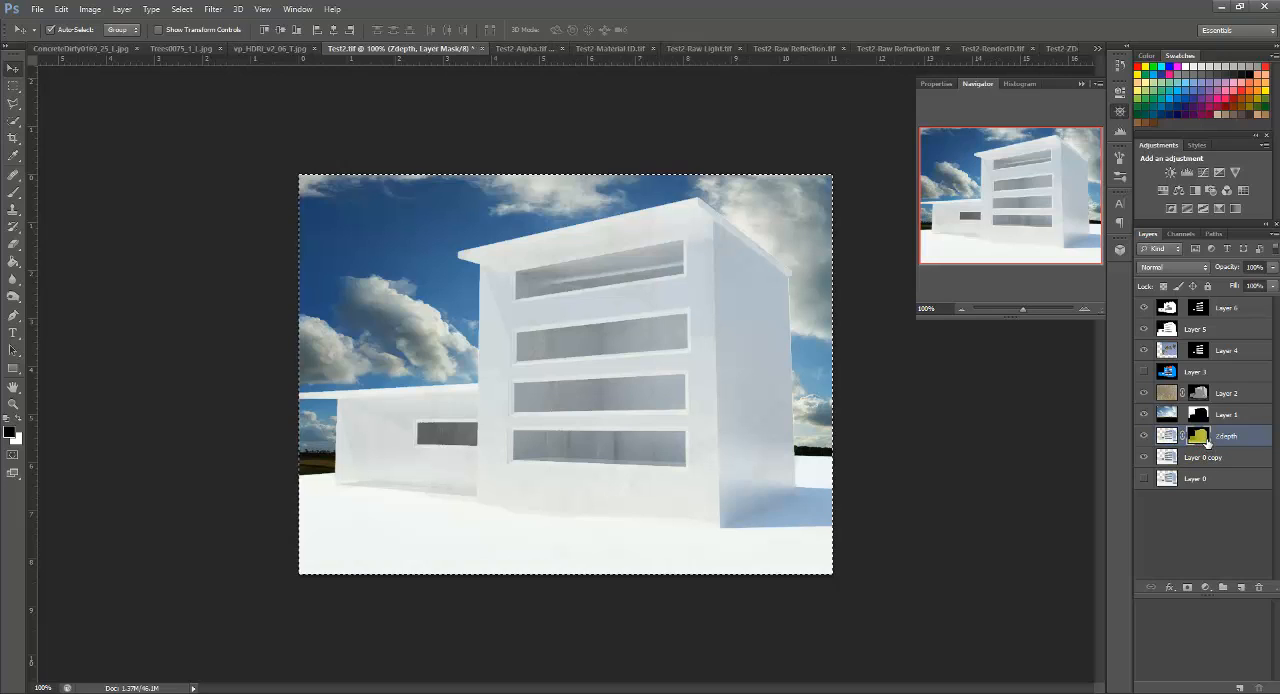
pyautogui.click(213, 9)
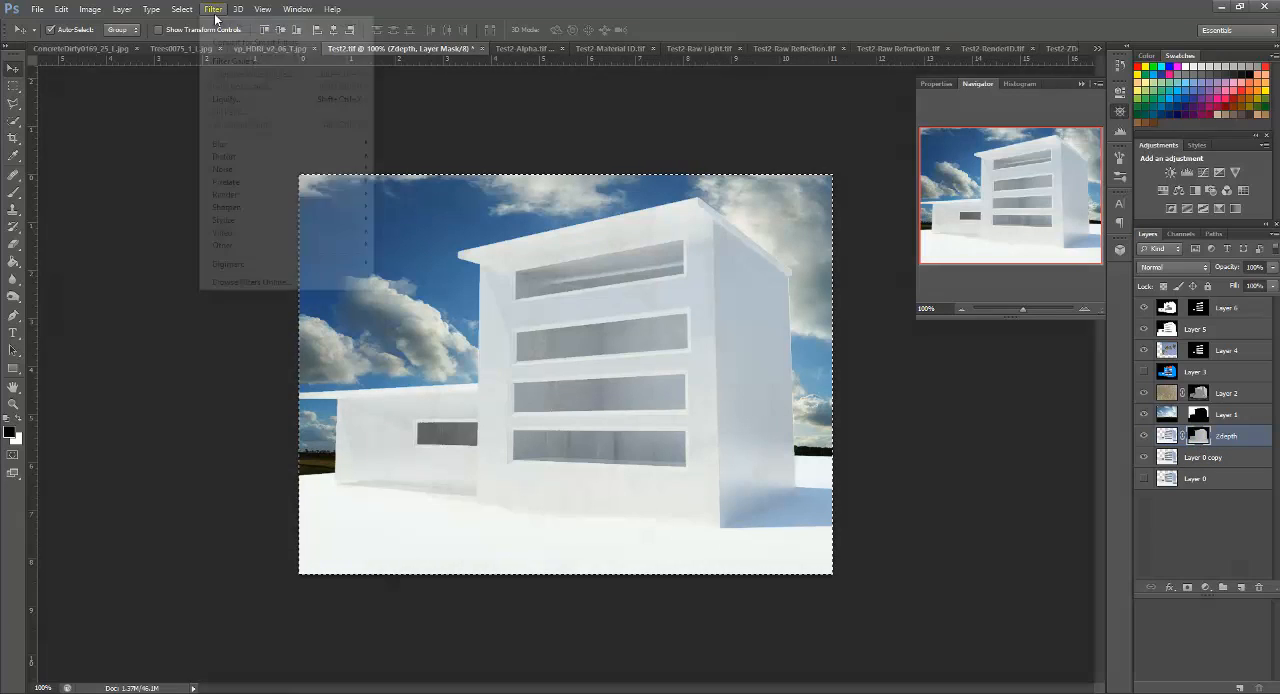
pyautogui.moveTo(360, 146)
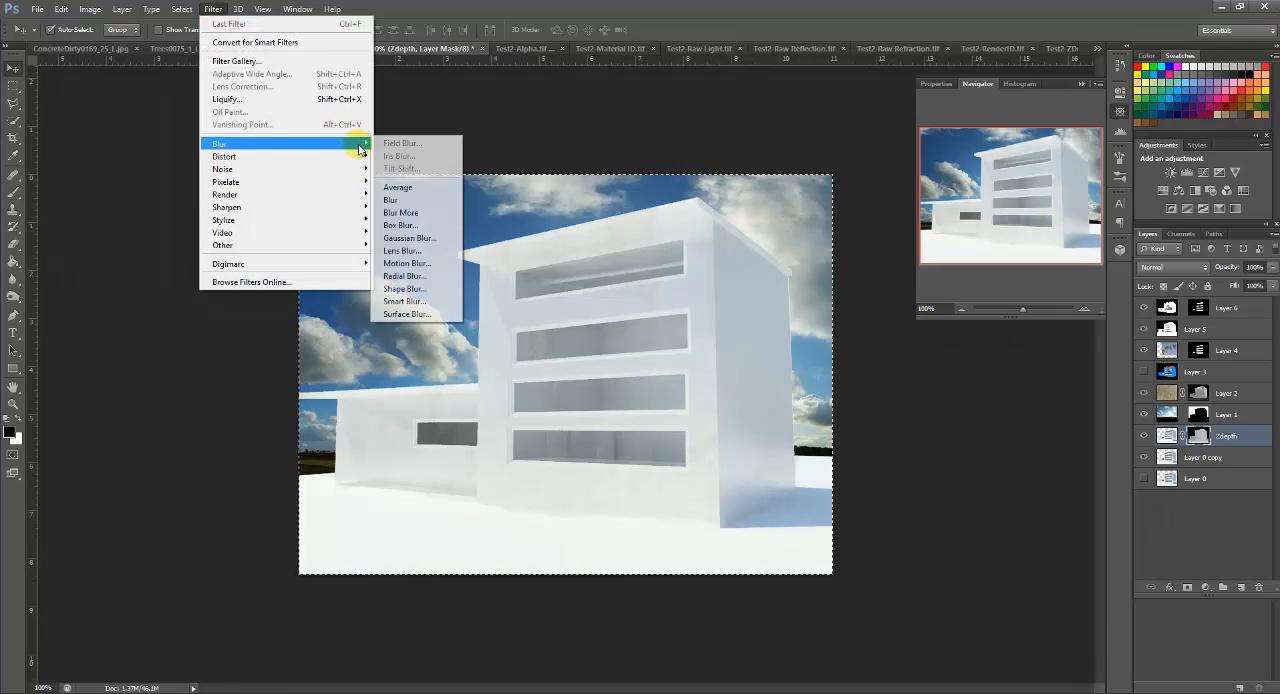
pyautogui.click(426, 249)
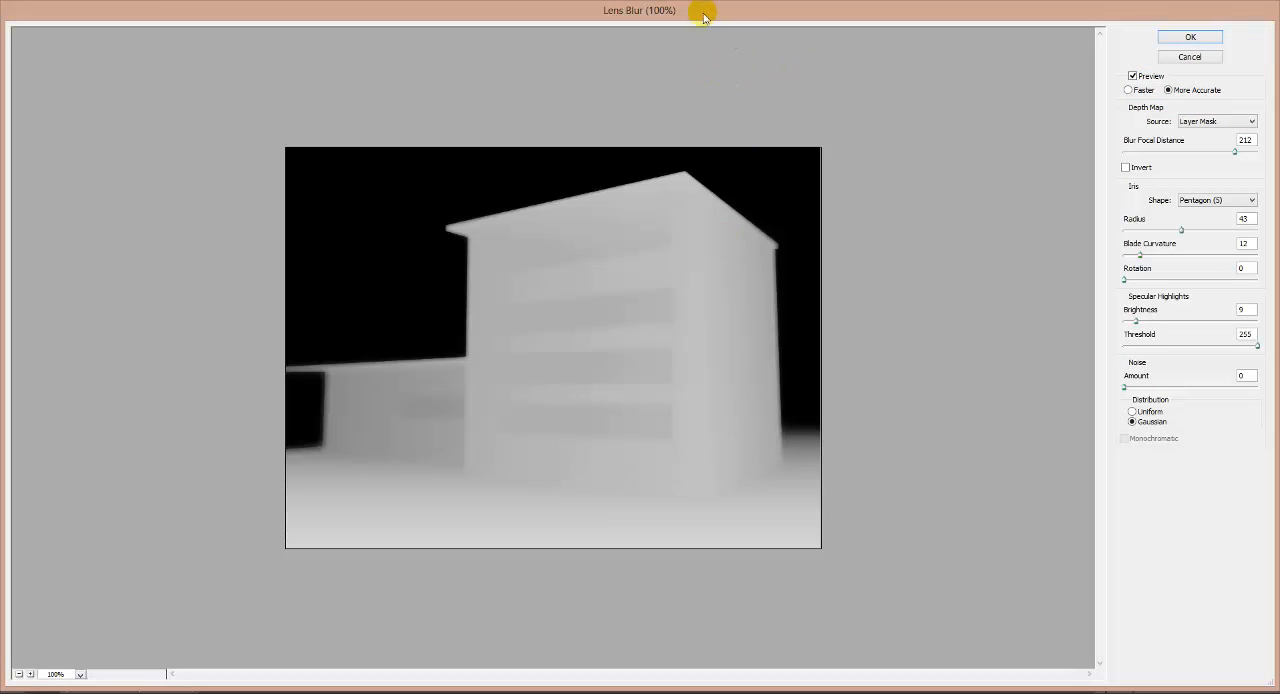
pyautogui.click(1190, 57)
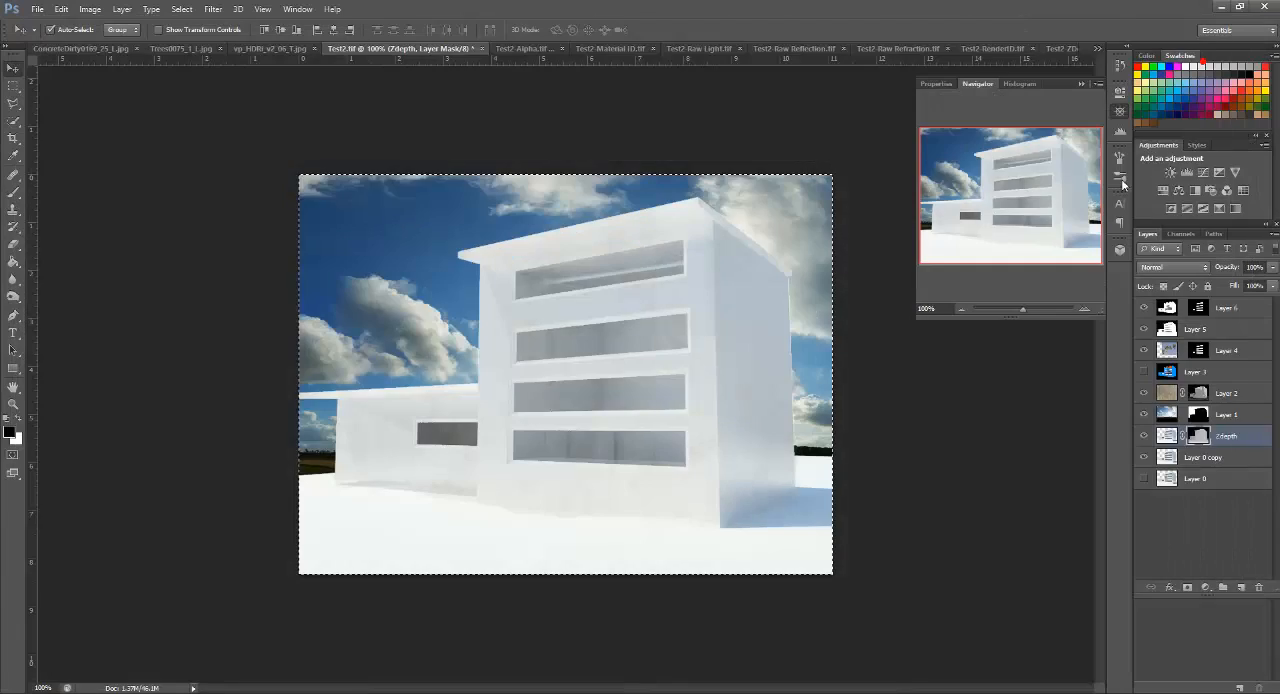
# Step: Open Lens Blur on the Zdepth layer's image, try focal points on the building, and set the blur focal distance to 166
pyautogui.click(1168, 435)
pyautogui.click(213, 9)
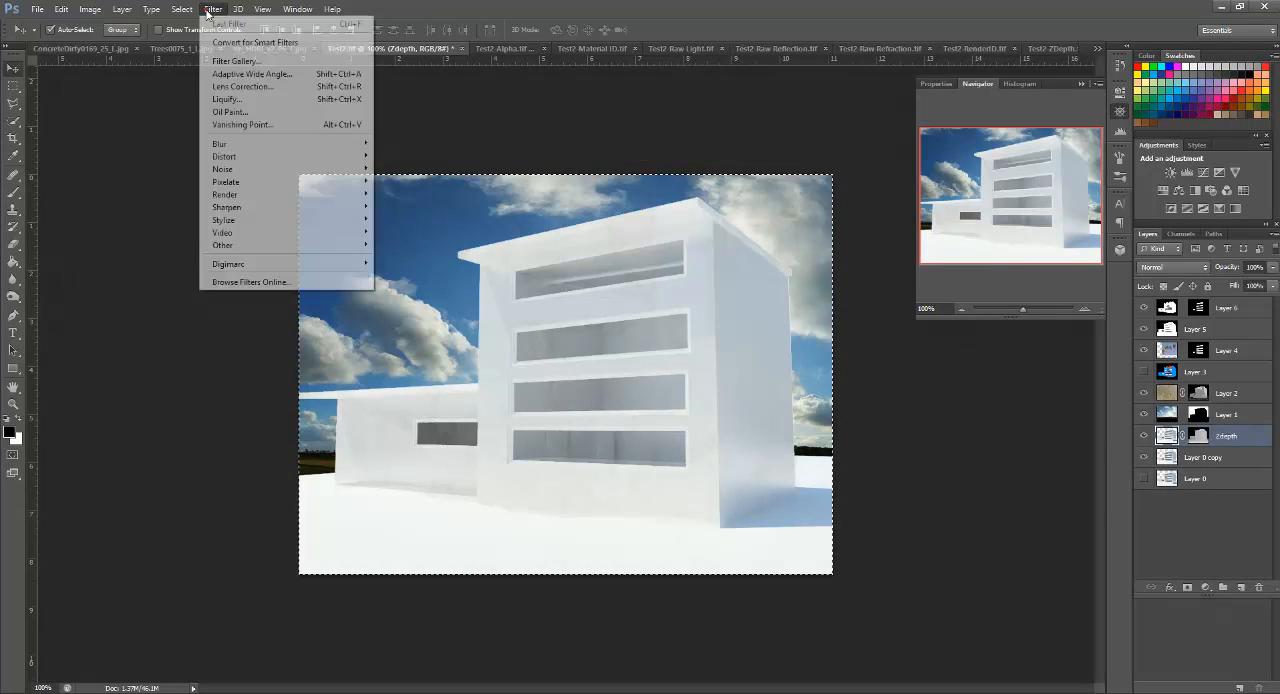
pyautogui.moveTo(355, 144)
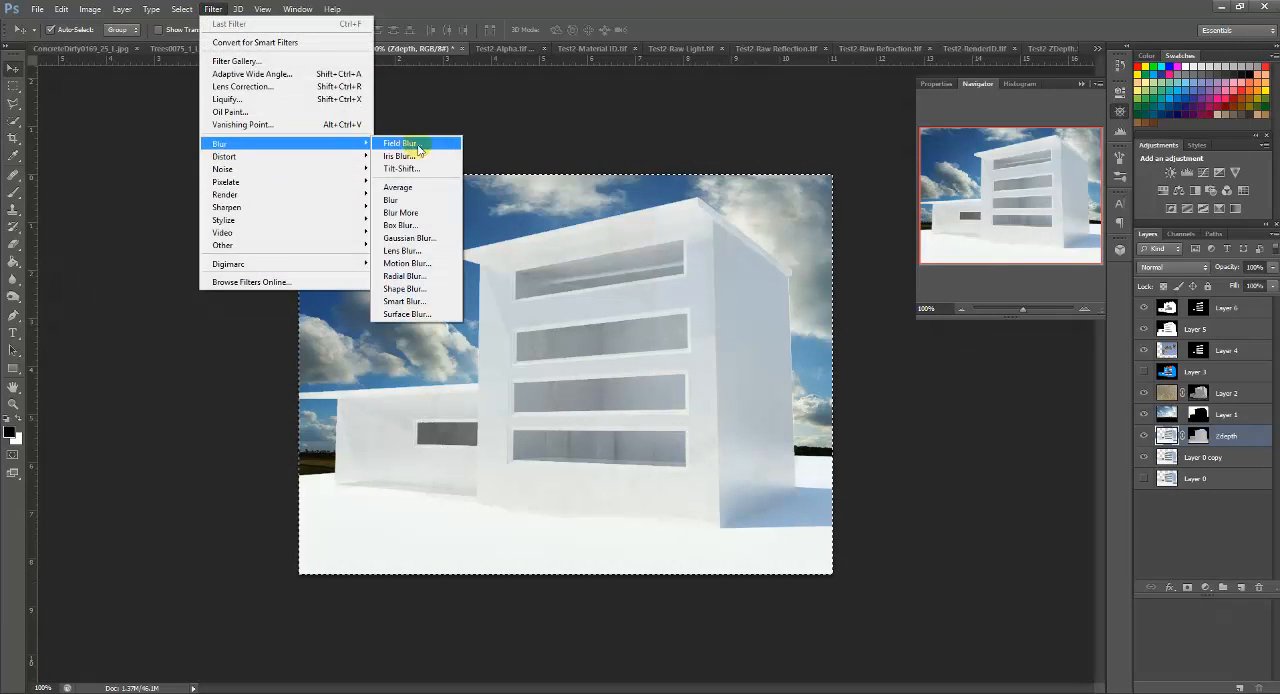
pyautogui.click(418, 250)
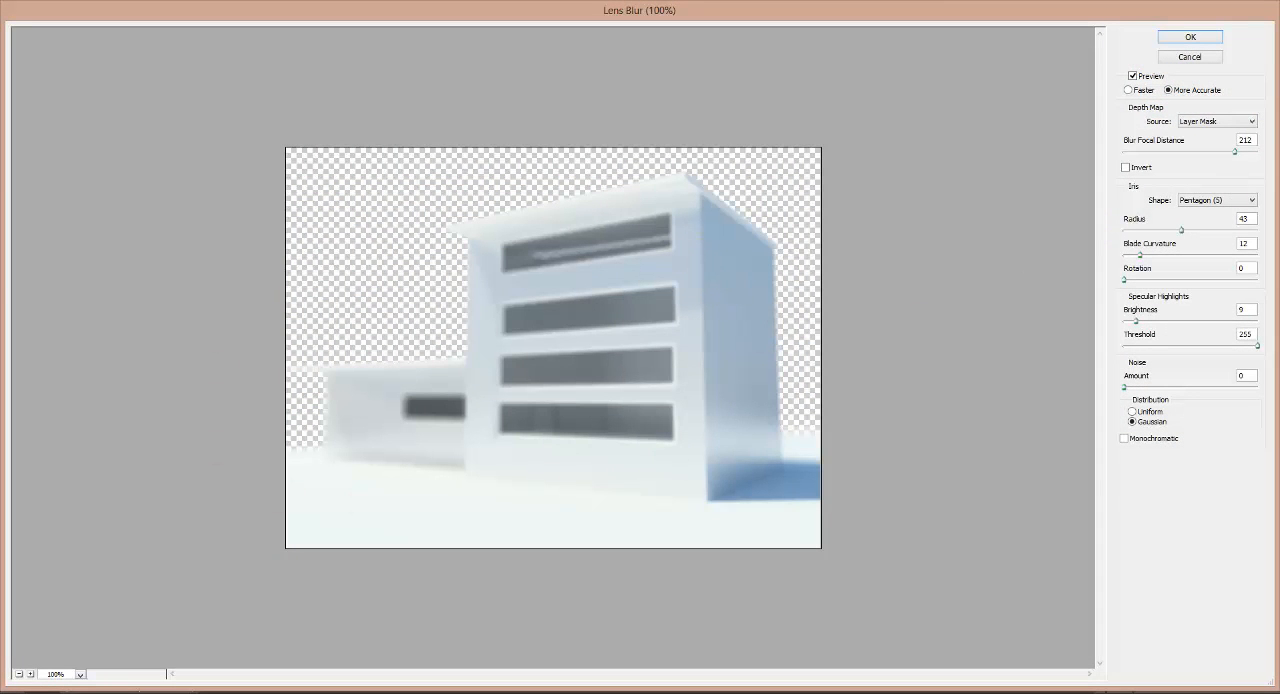
pyautogui.click(708, 370)
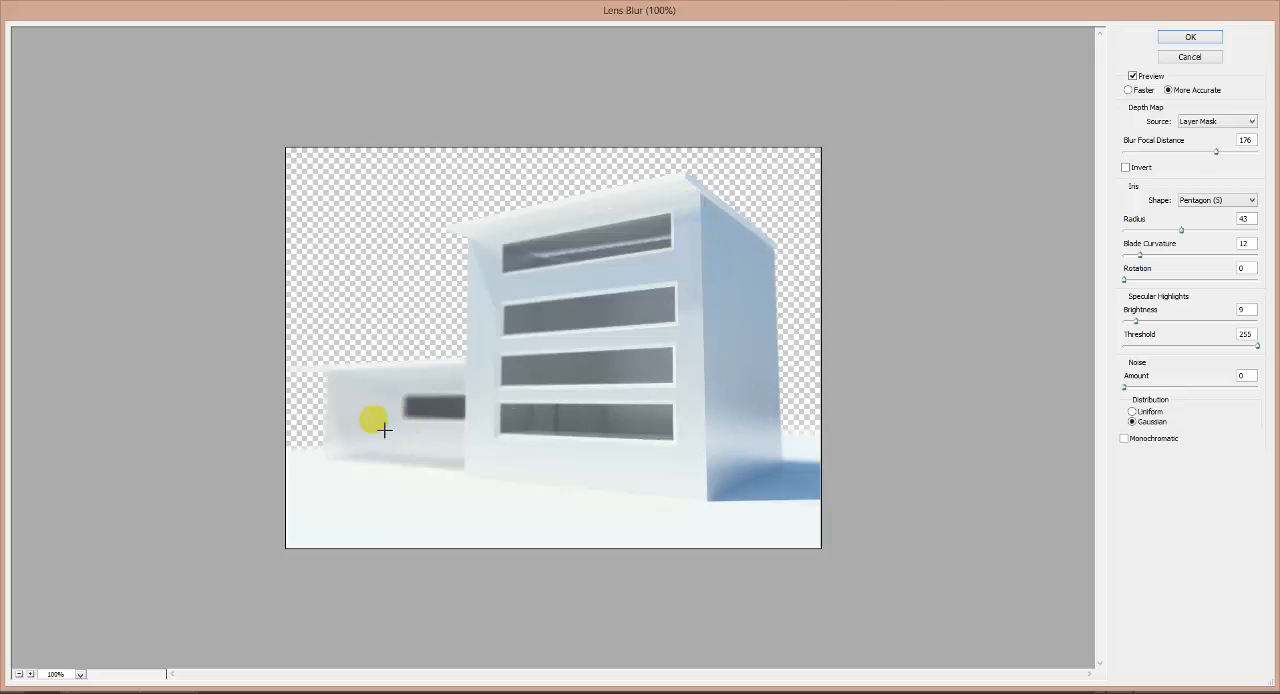
pyautogui.click(334, 425)
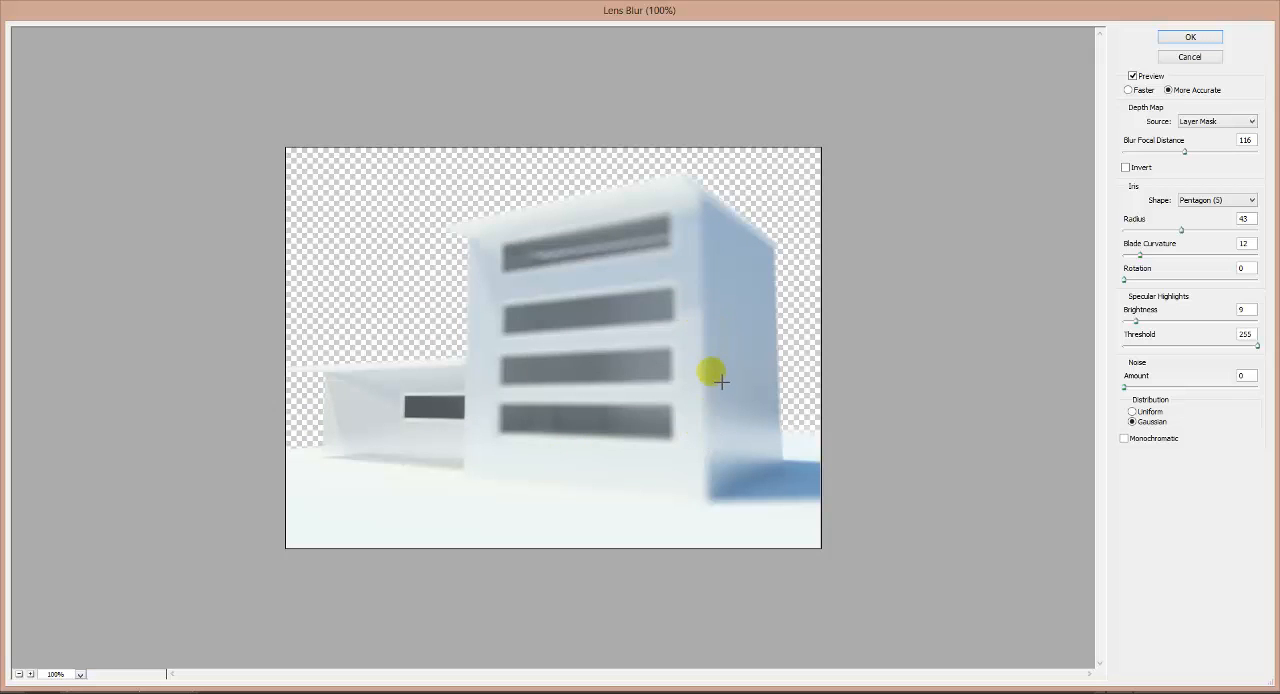
pyautogui.click(716, 508)
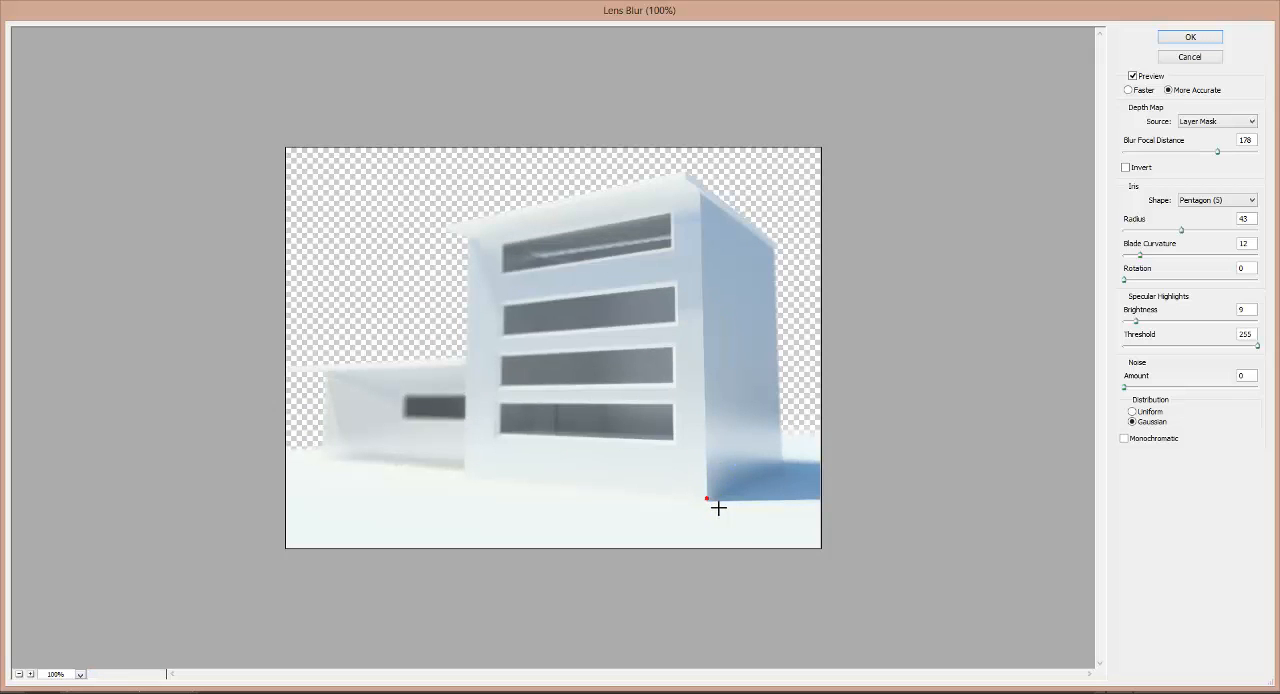
pyautogui.click(710, 203)
pyautogui.moveTo(1219, 158)
pyautogui.mouseDown()
pyautogui.moveTo(1245, 152)
pyautogui.moveTo(1150, 162)
pyautogui.moveTo(1211, 157)
pyautogui.mouseUp()
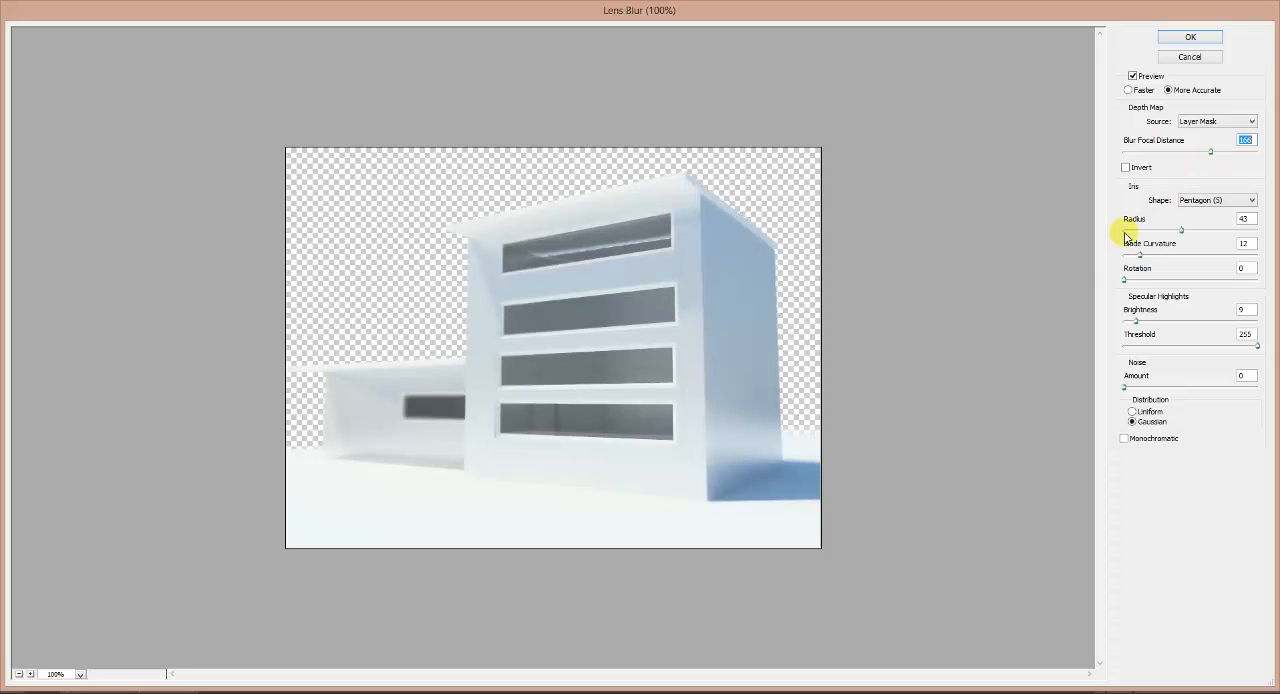
# Step: Set the Lens Blur iris to Octagon (8) with radius 44, increase the blade curvature, and apply the filter
pyautogui.click(1212, 201)
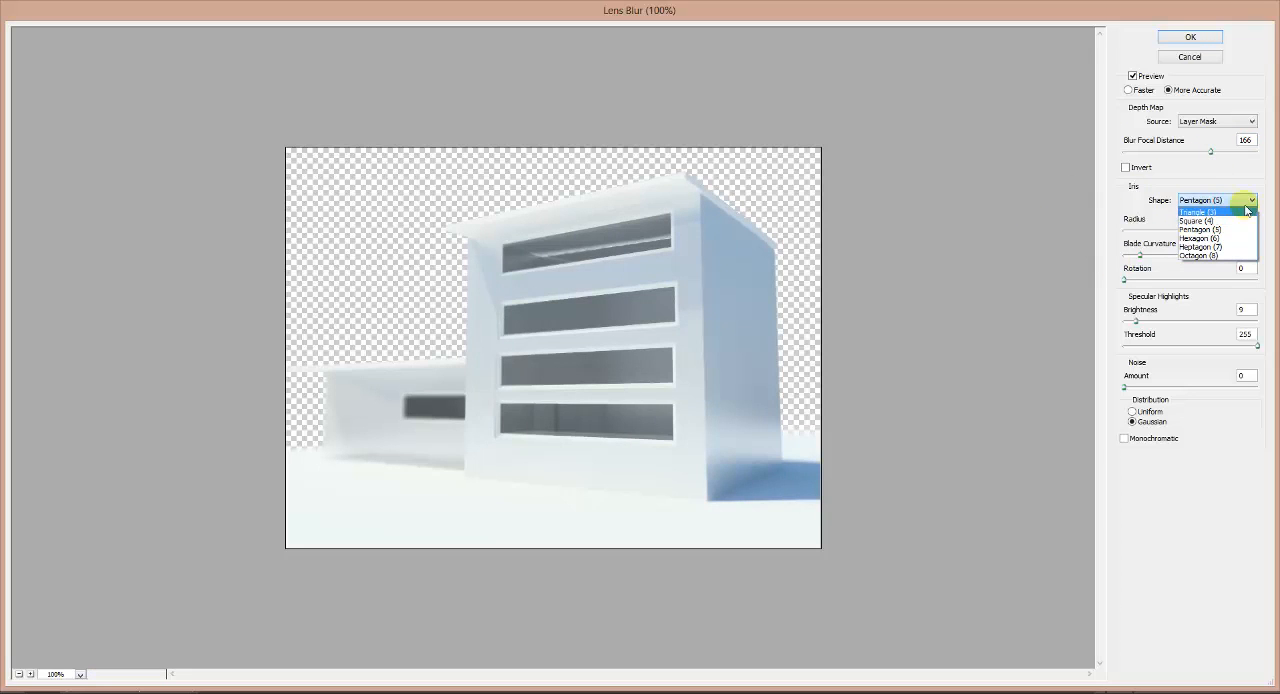
pyautogui.click(1200, 255)
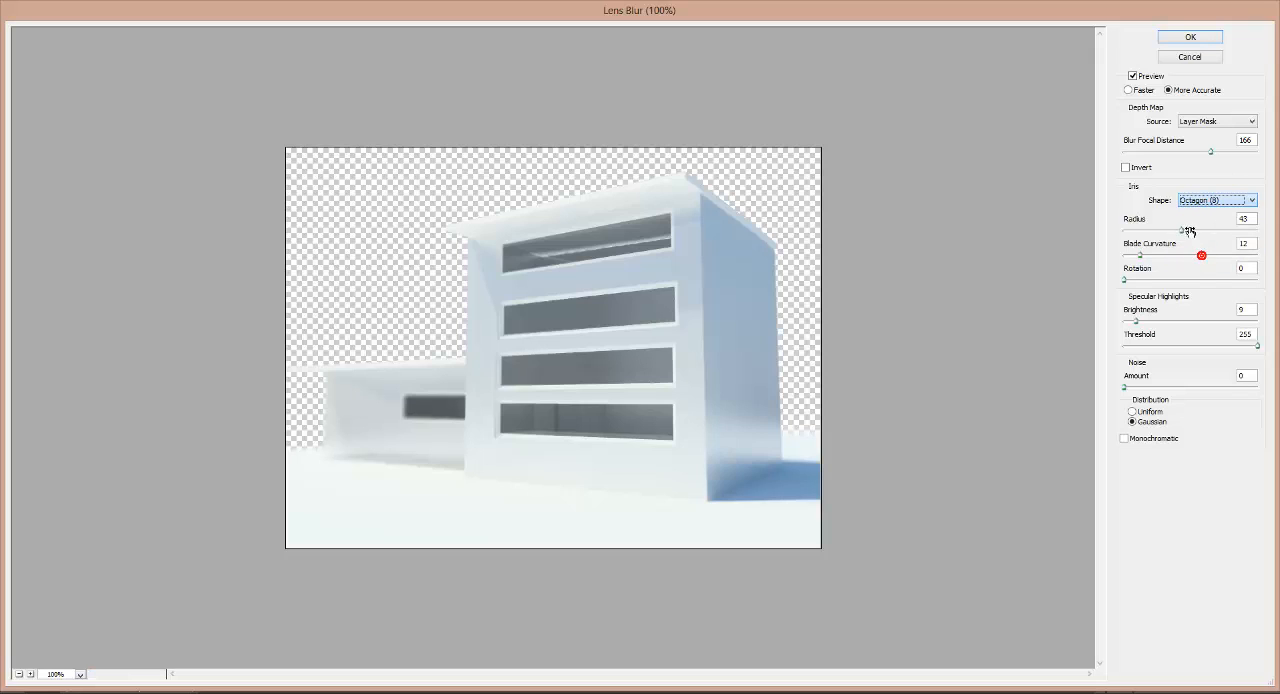
pyautogui.moveTo(1182, 233)
pyautogui.mouseDown()
pyautogui.moveTo(1228, 235)
pyautogui.moveTo(1182, 233)
pyautogui.mouseUp()
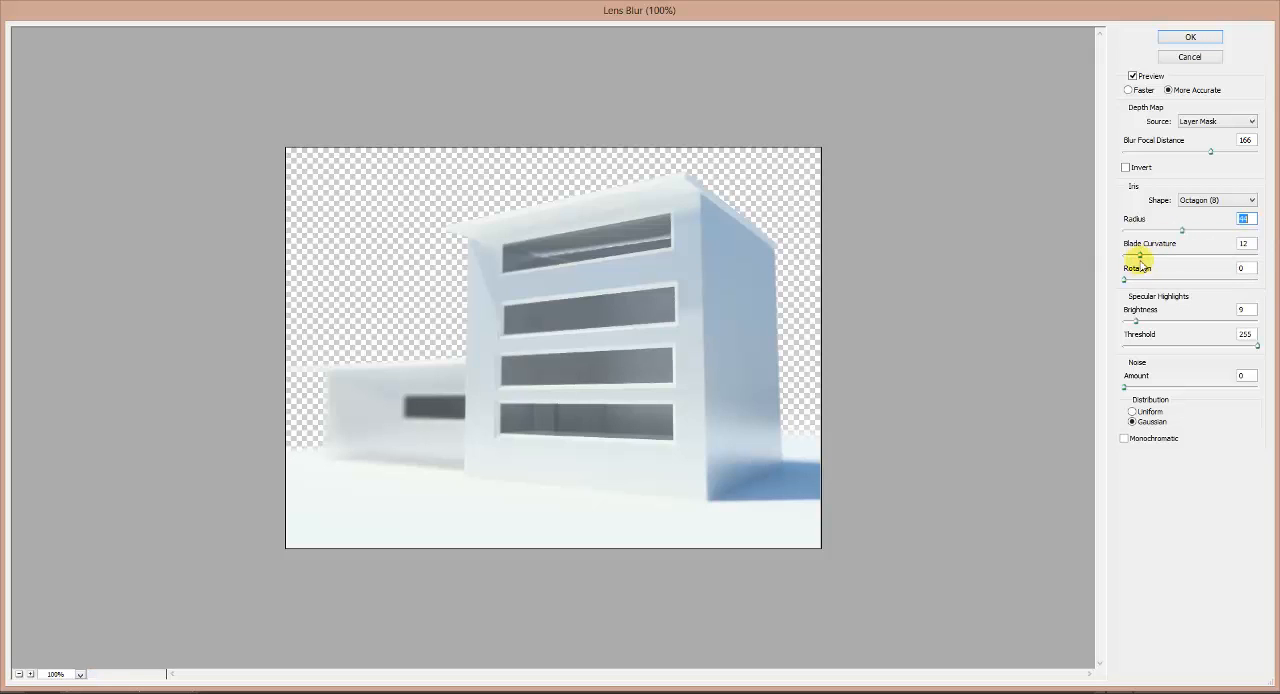
pyautogui.click(1140, 257)
pyautogui.moveTo(1140, 257); pyautogui.dragTo(1176, 257)
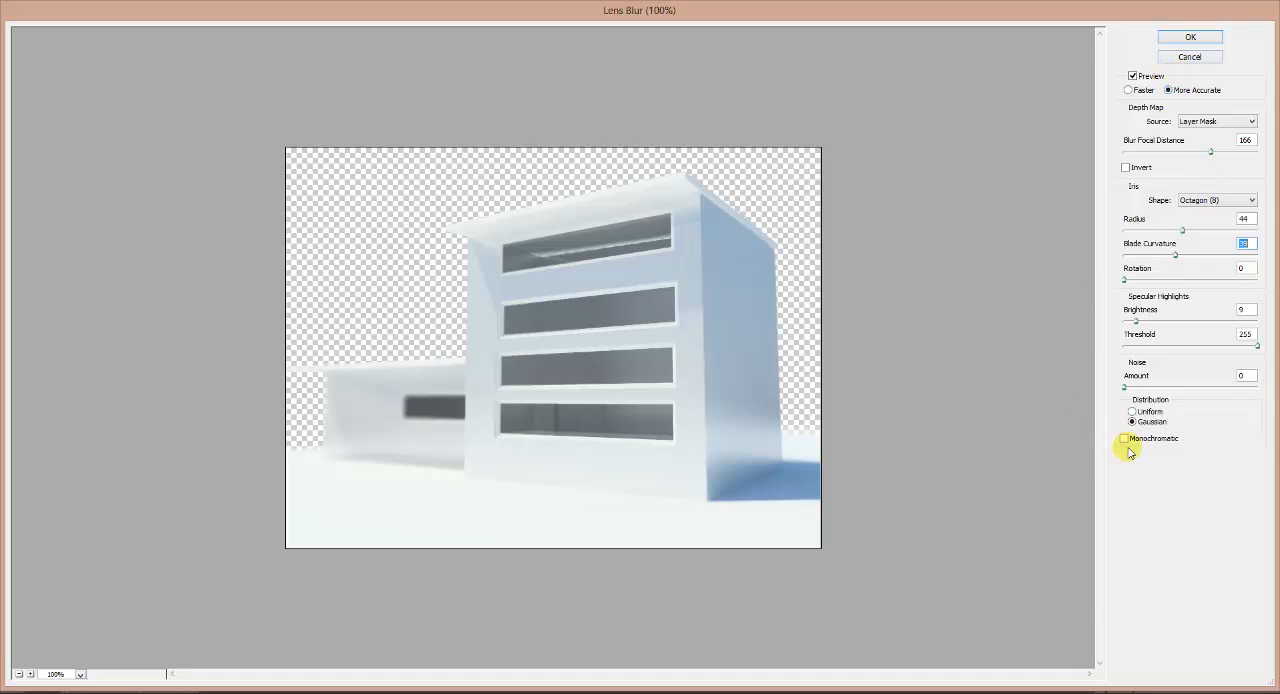
pyautogui.click(1191, 37)
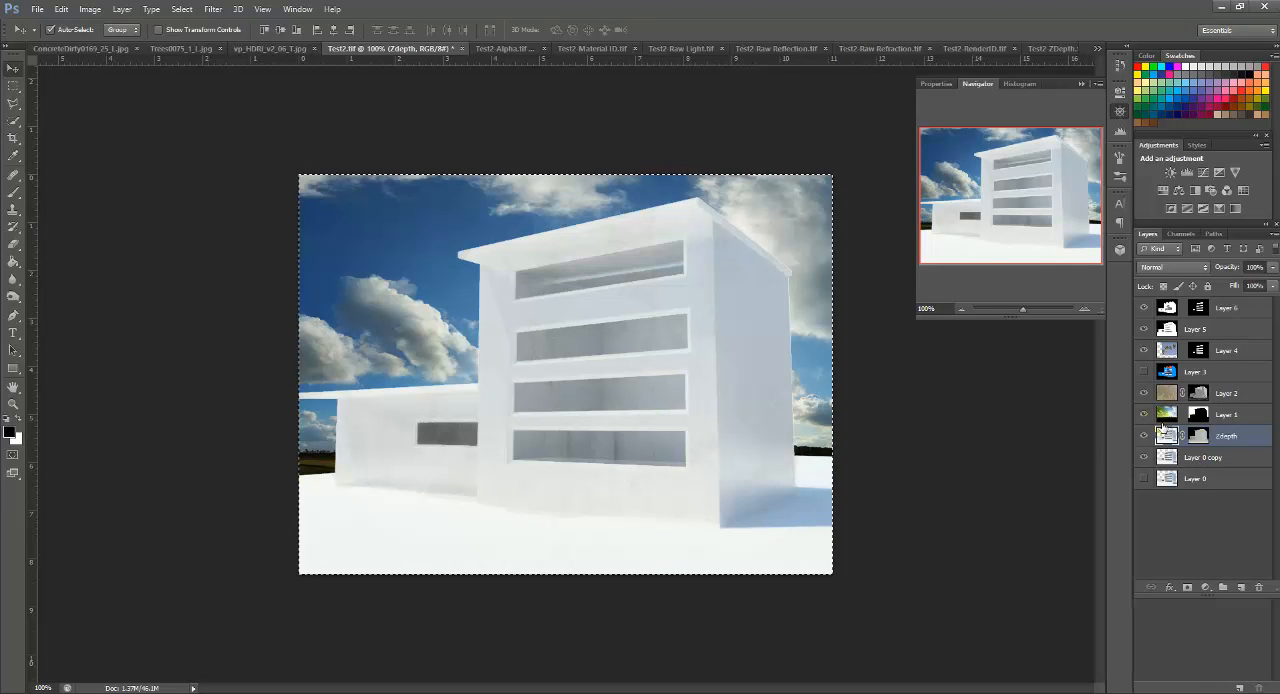
# Step: Set the Zdepth layer's blend mode to Overlay and move it to the top of the layer stack
pyautogui.click(1175, 267)
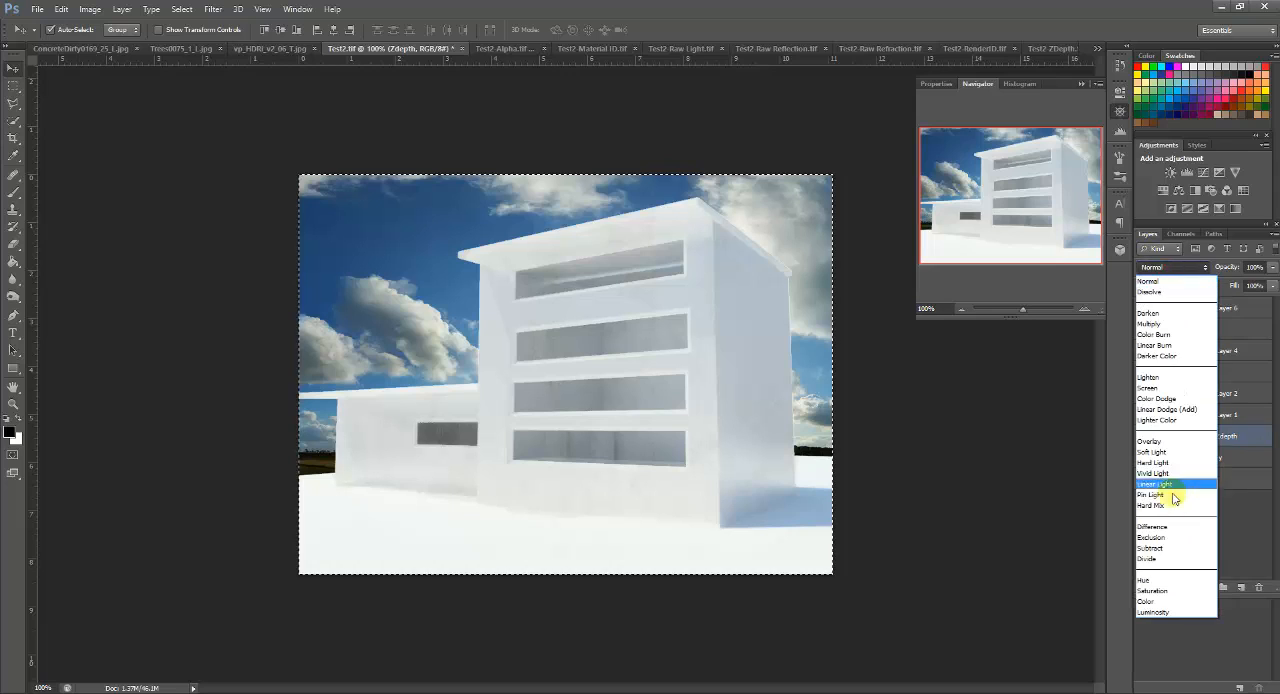
pyautogui.click(1150, 441)
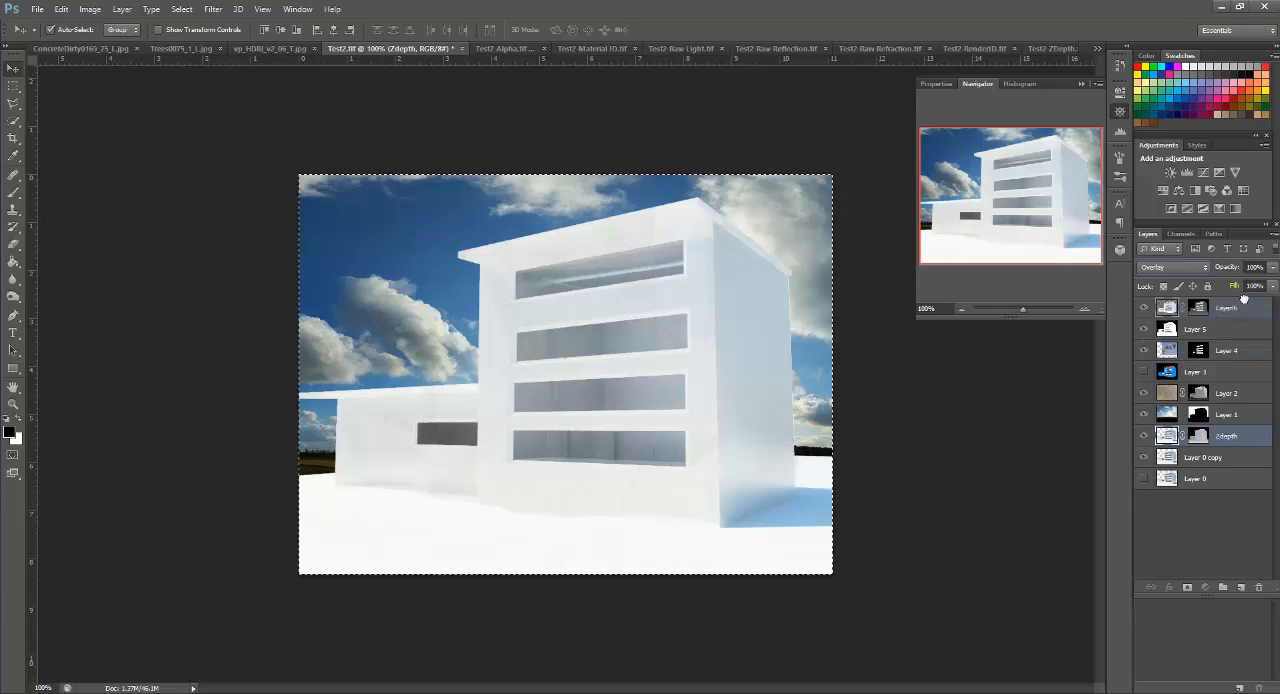
pyautogui.moveTo(1244, 300); pyautogui.dragTo(1242, 310)
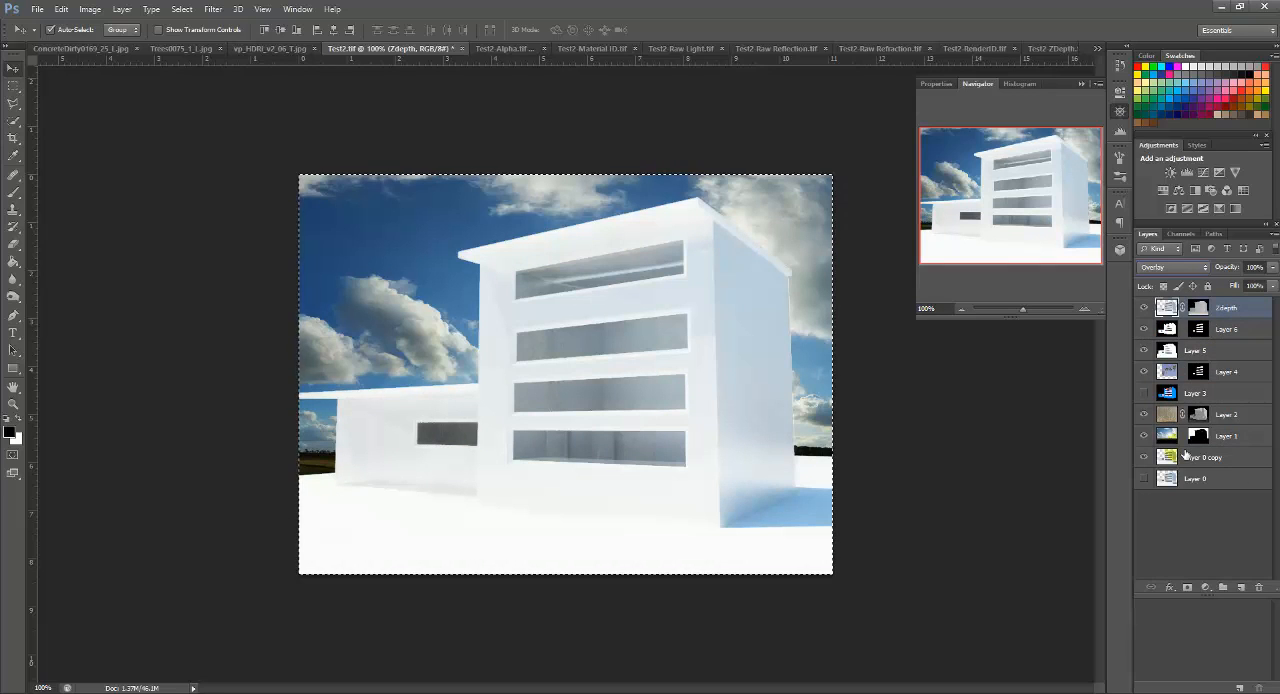
# Step: Toggle the visibility of Layer 0 copy repeatedly to compare the composite with and without it
pyautogui.click(1147, 459)
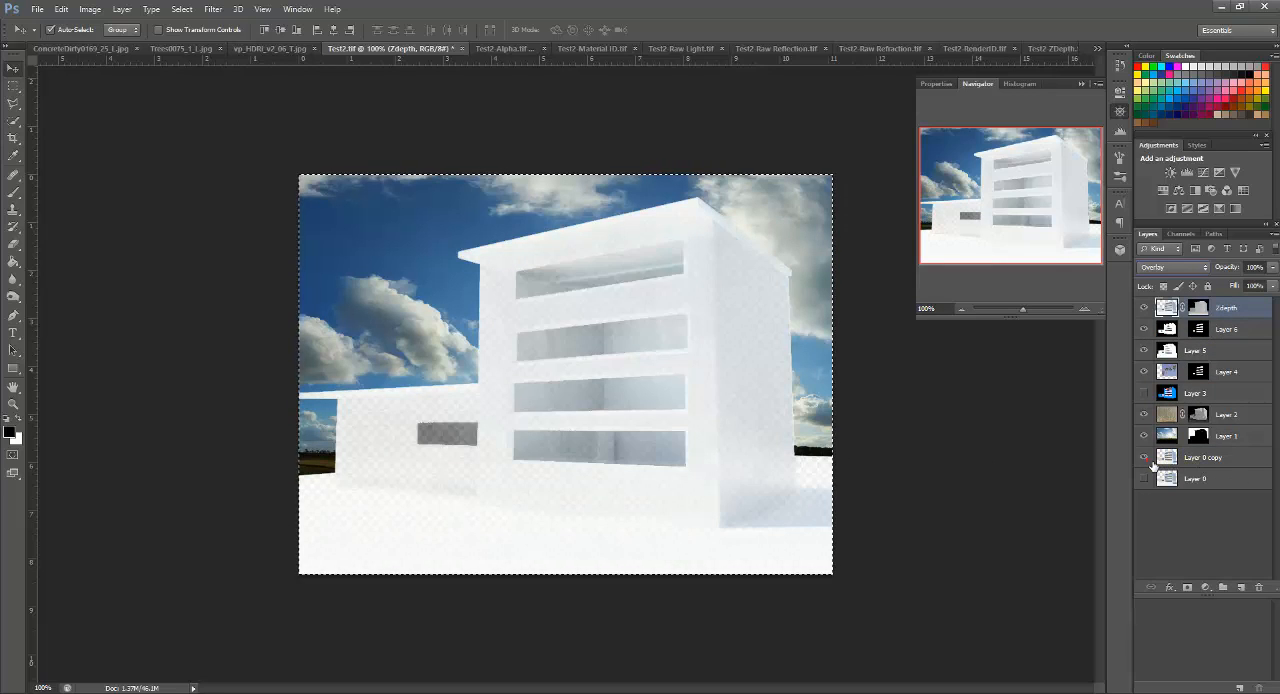
pyautogui.click(1147, 459)
pyautogui.click(1147, 459)
pyautogui.click(1147, 459)
pyautogui.click(1146, 459)
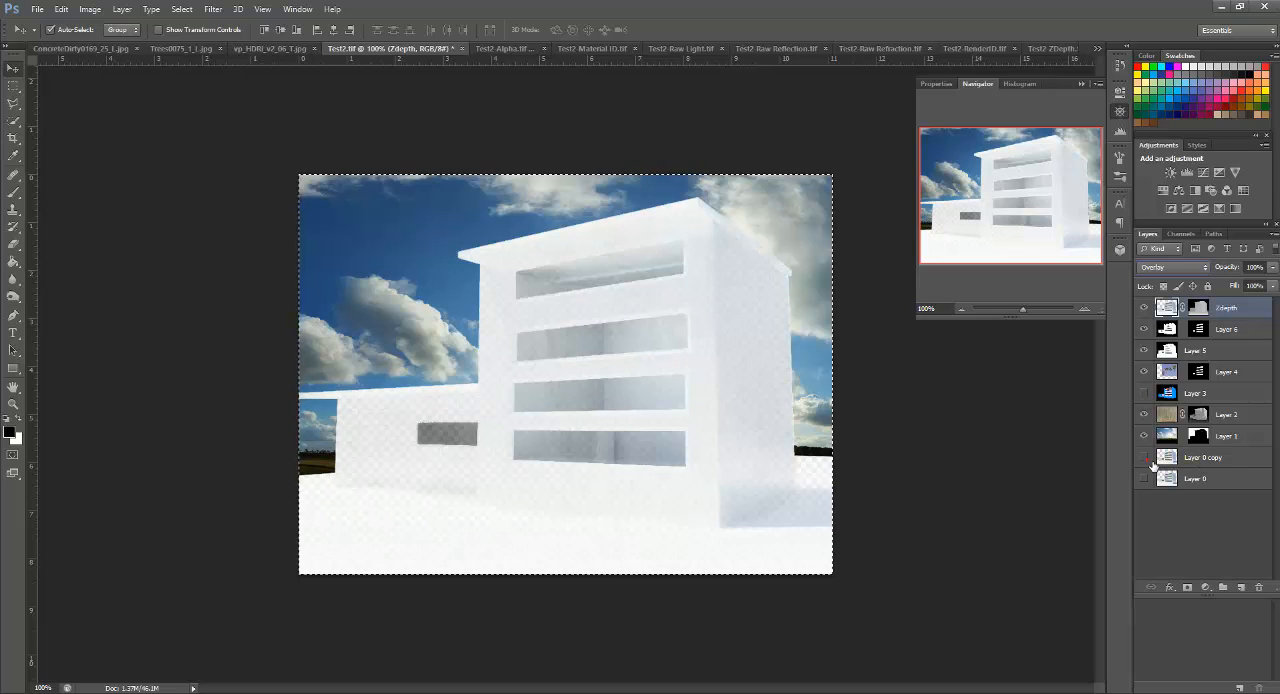
# Step: Show Layer 0 copy and set the Zdepth layer's blend mode to Normal
pyautogui.click(1146, 459)
pyautogui.click(1146, 459)
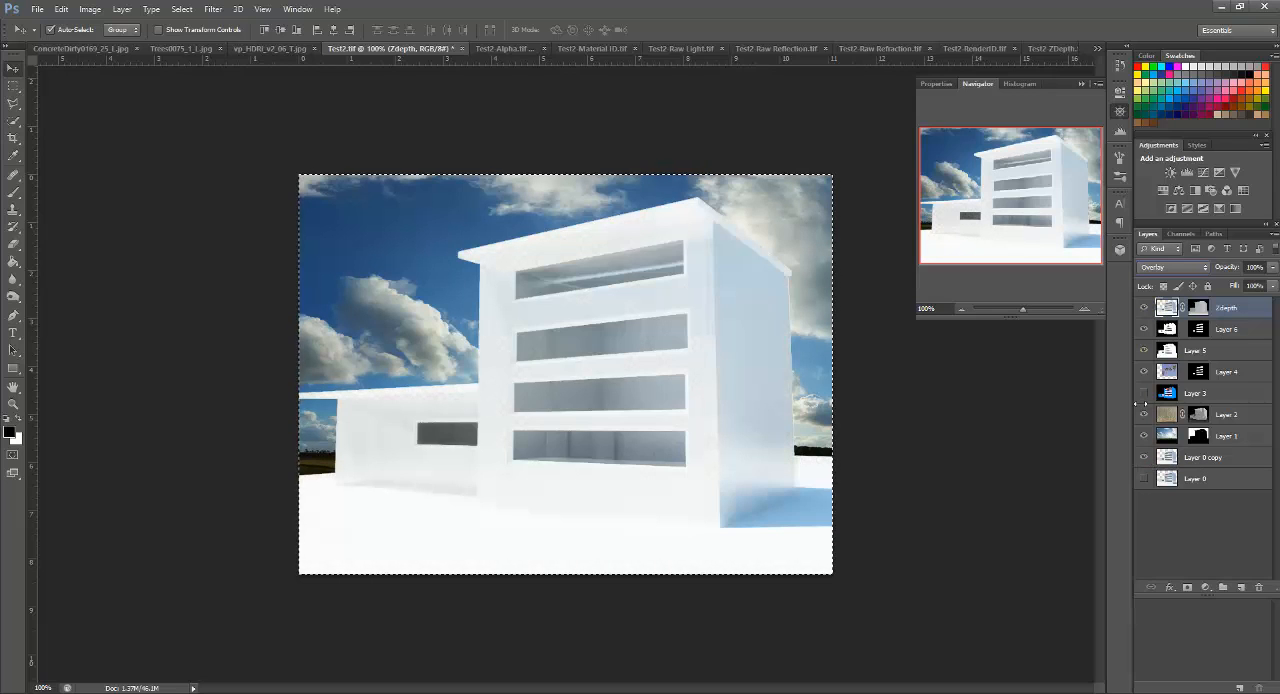
pyautogui.click(1165, 267)
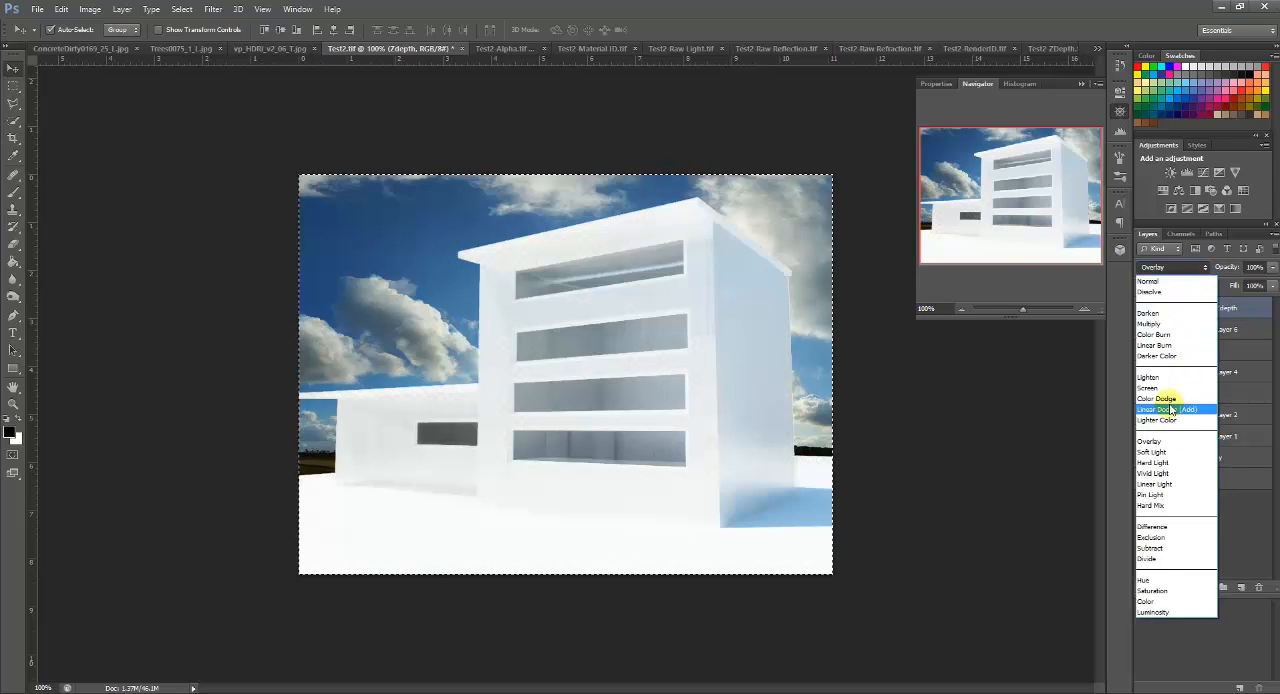
pyautogui.click(1148, 281)
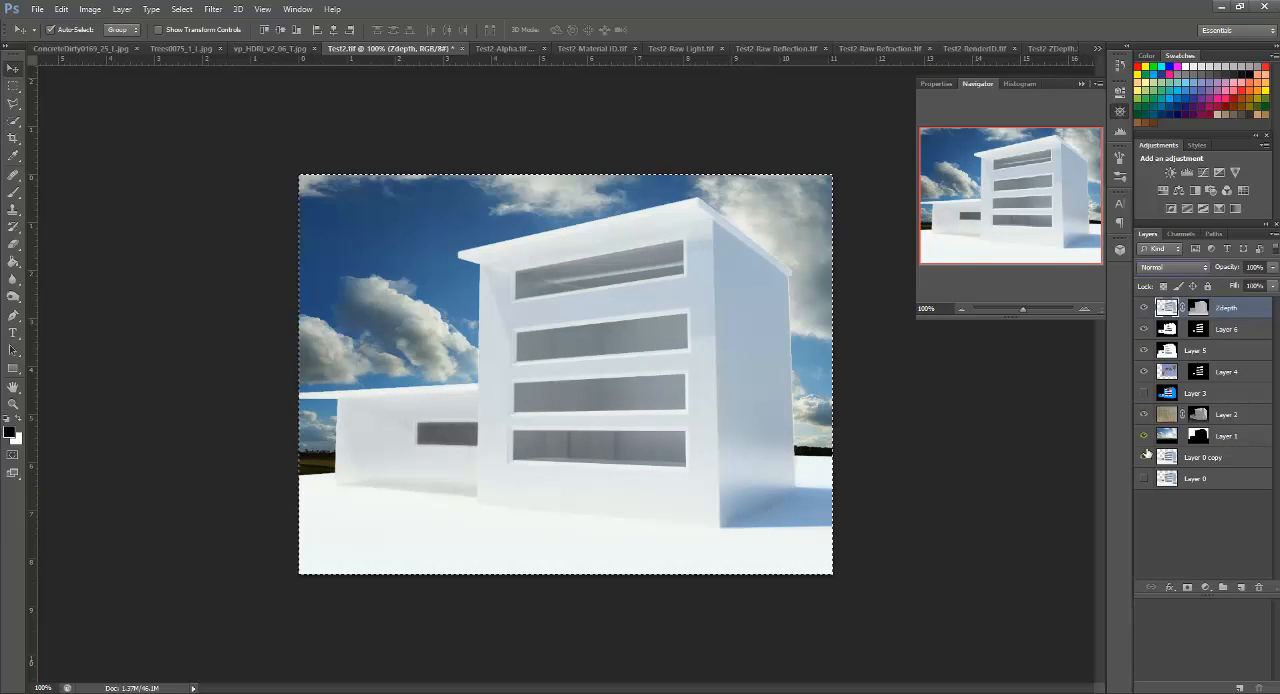
# Step: Toggle Layer 0 copy's visibility to compare the composite under the Normal-blended Zdepth layer
pyautogui.click(1145, 457)
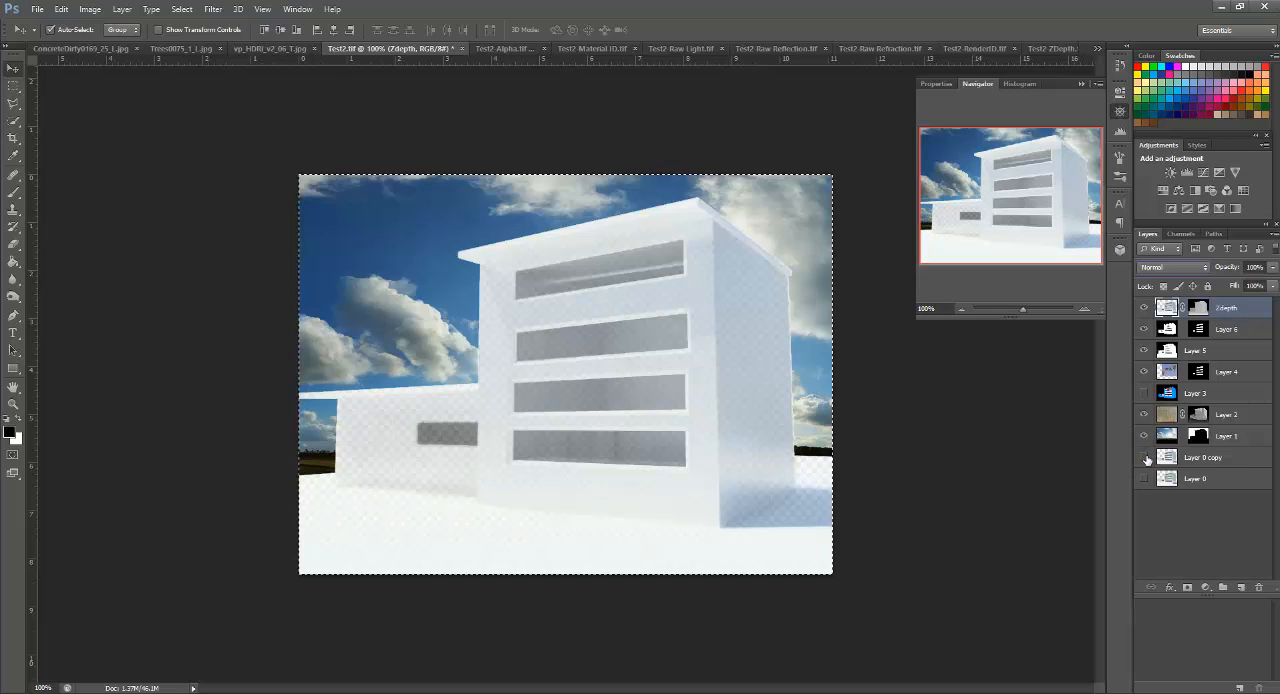
pyautogui.click(1145, 457)
pyautogui.click(1145, 457)
pyautogui.click(1145, 457)
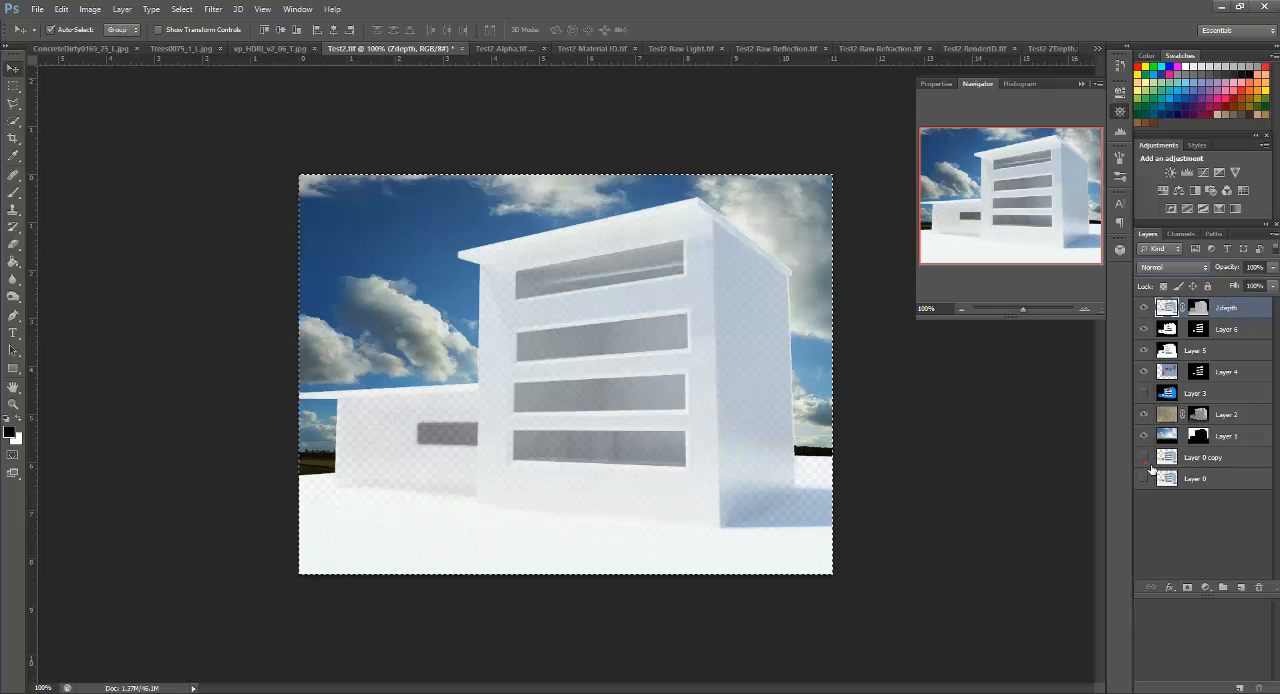
pyautogui.click(1146, 459)
pyautogui.click(1146, 459)
pyautogui.click(1146, 459)
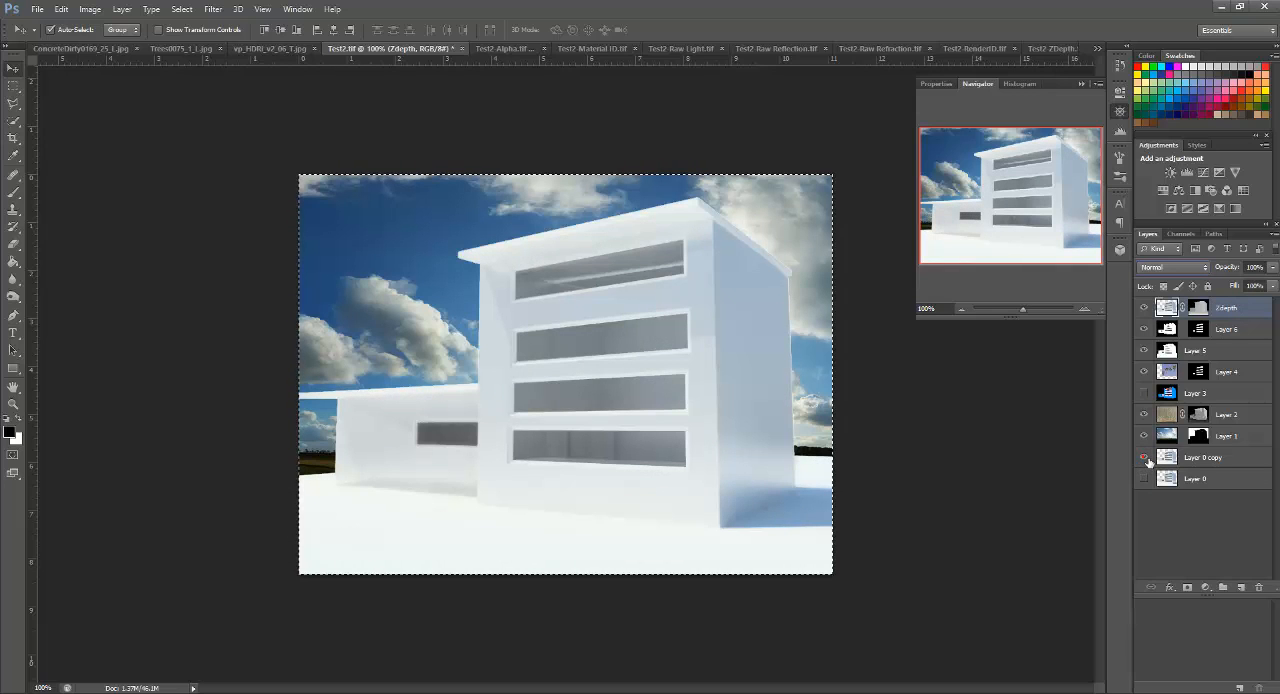
# Step: Hide Layers 6, 5, 4, 2 and 1, and toggle Layer 0 copy to inspect the Zdepth blur in isolation
pyautogui.click(1145, 350)
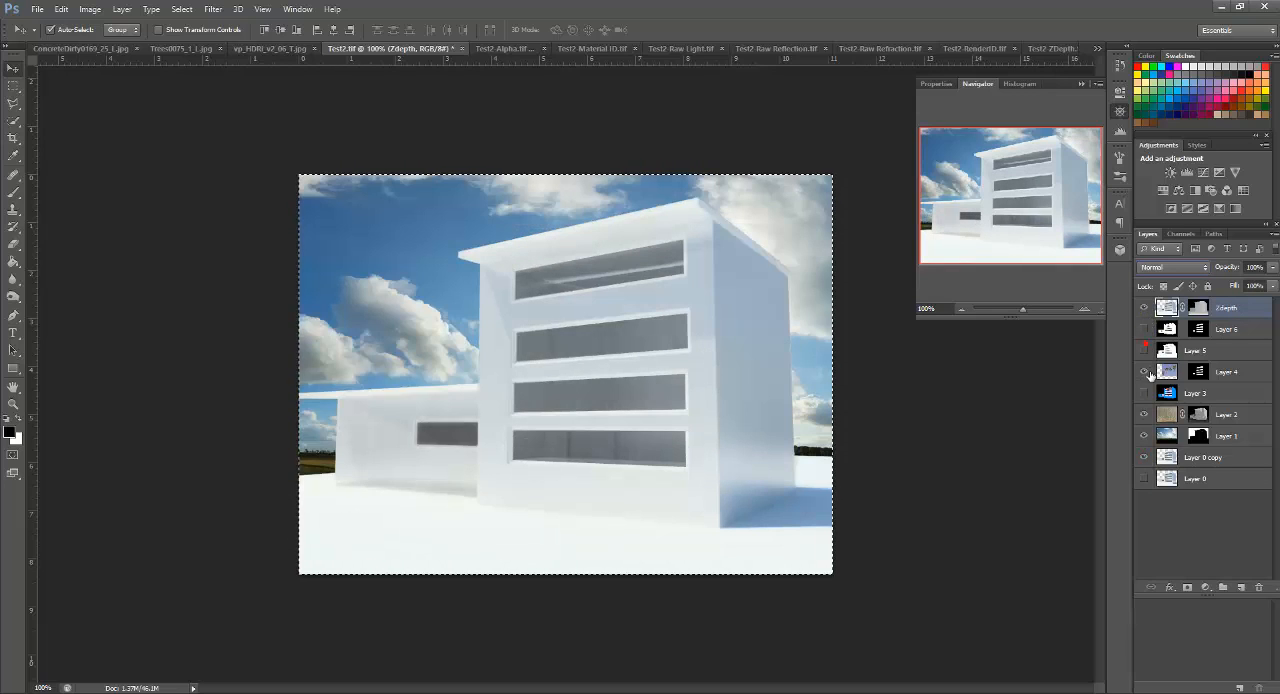
pyautogui.click(1144, 436)
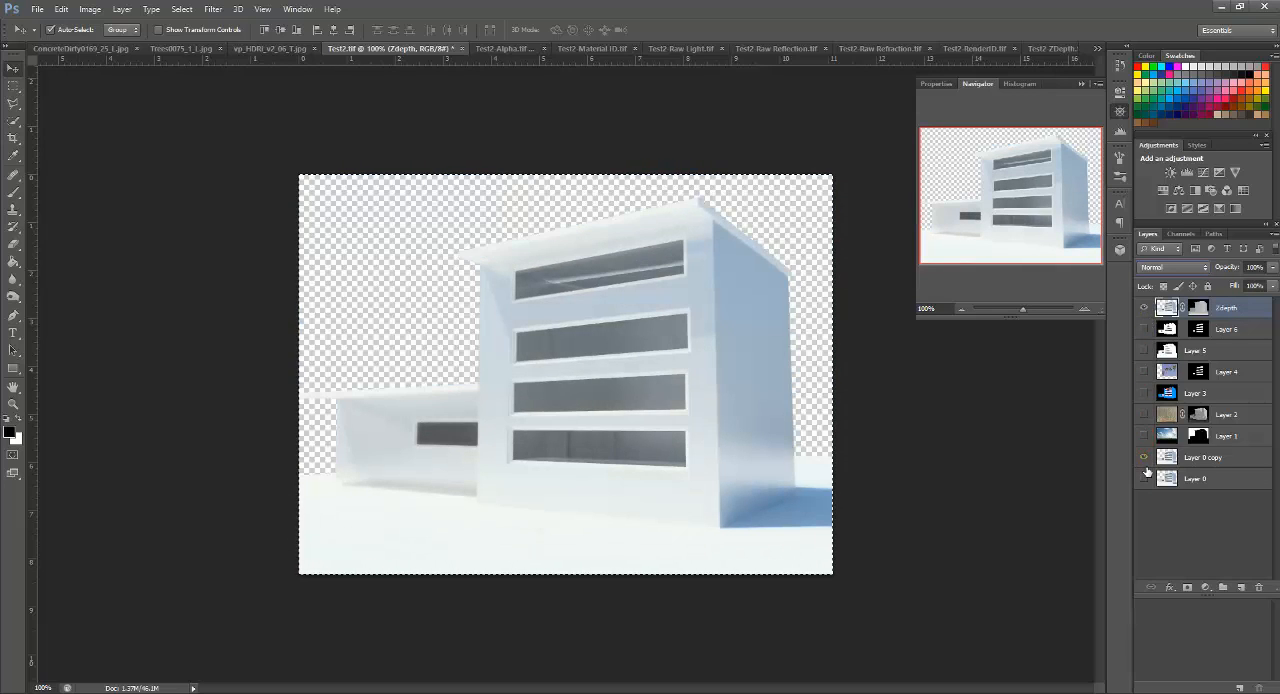
pyautogui.click(1146, 465)
pyautogui.click(1146, 465)
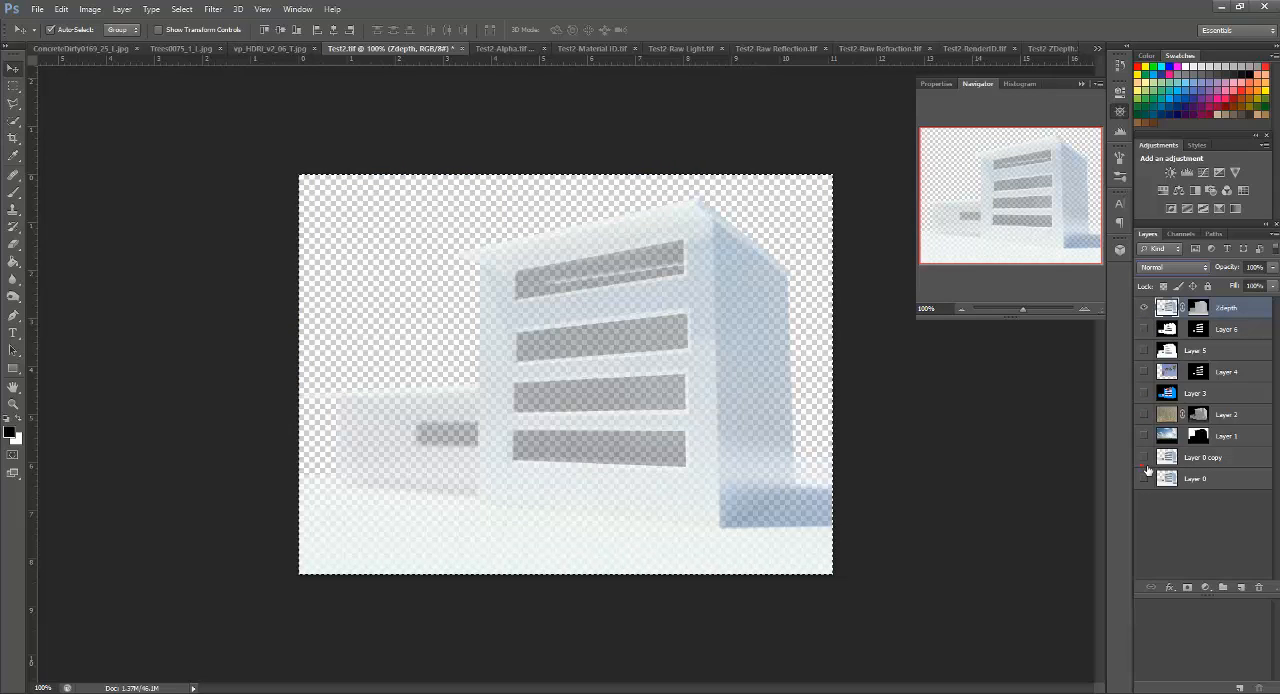
pyautogui.click(758, 194)
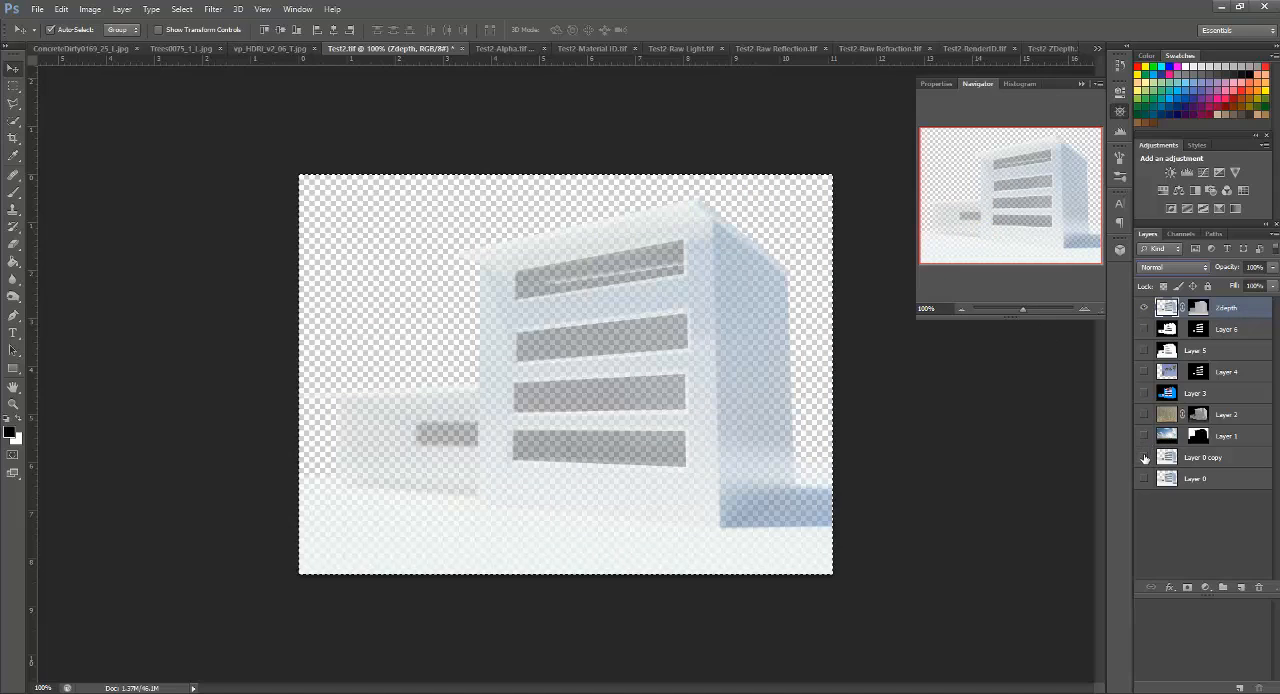
pyautogui.click(1145, 459)
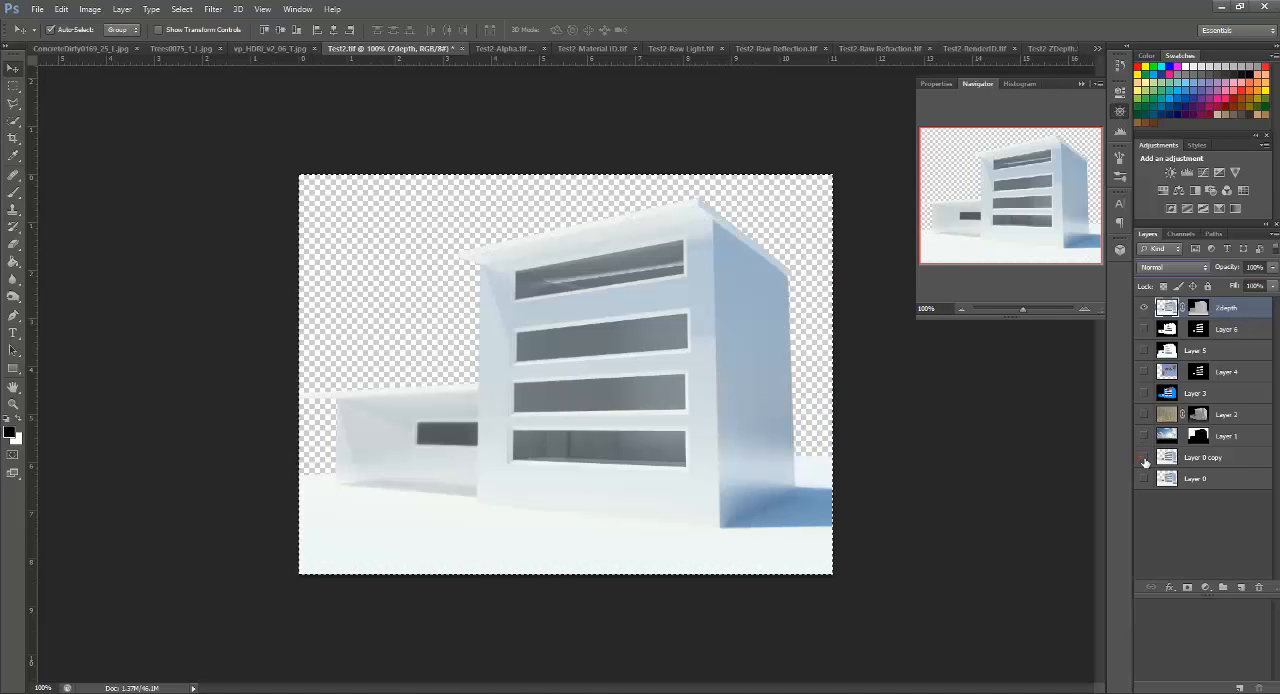
pyautogui.click(1145, 459)
pyautogui.click(1145, 459)
pyautogui.click(1145, 459)
pyautogui.click(1145, 459)
# Step: Toggle the Zdepth layer's visibility over Layer 0 copy to compare the building with and without the blur
pyautogui.click(1146, 308)
pyautogui.click(1146, 308)
pyautogui.click(1146, 308)
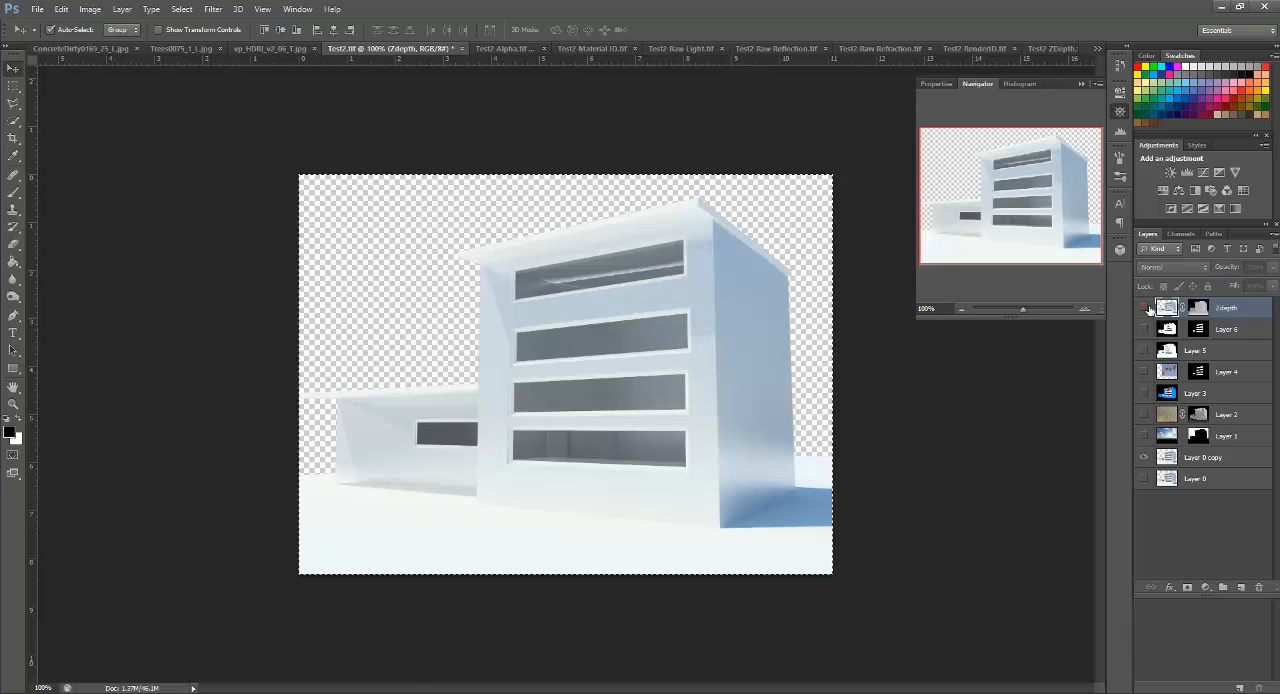
pyautogui.click(1146, 308)
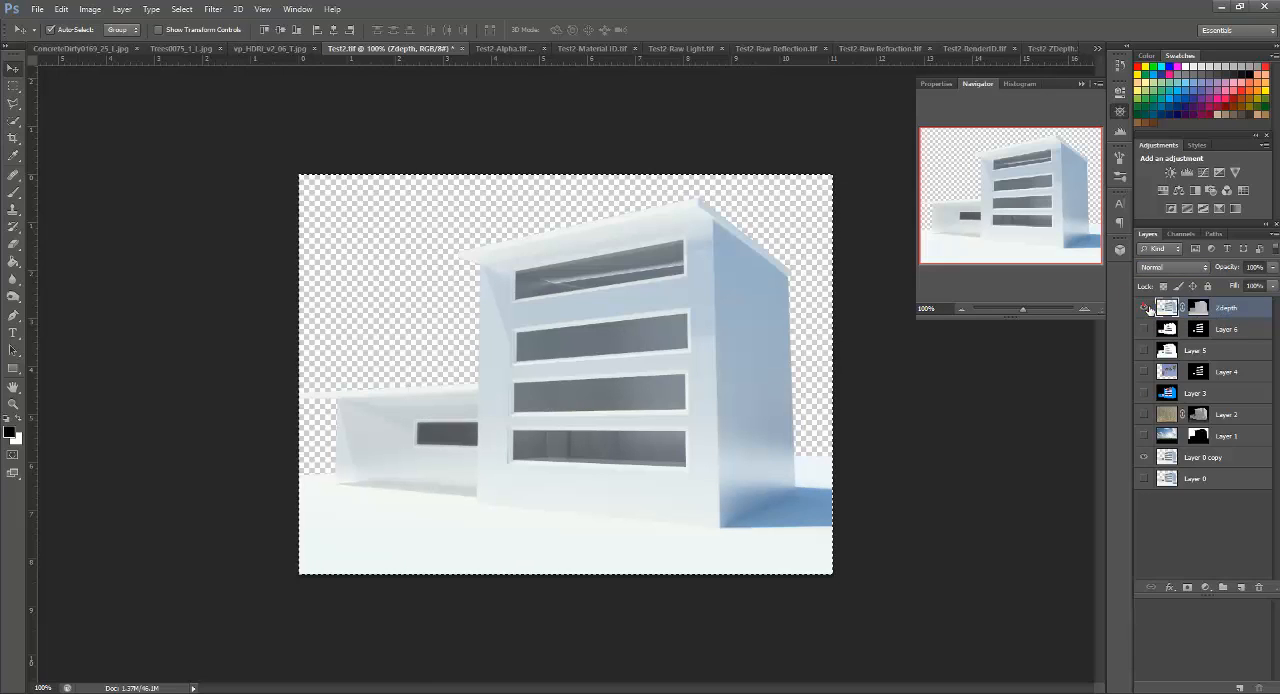
pyautogui.click(1146, 308)
pyautogui.click(1146, 308)
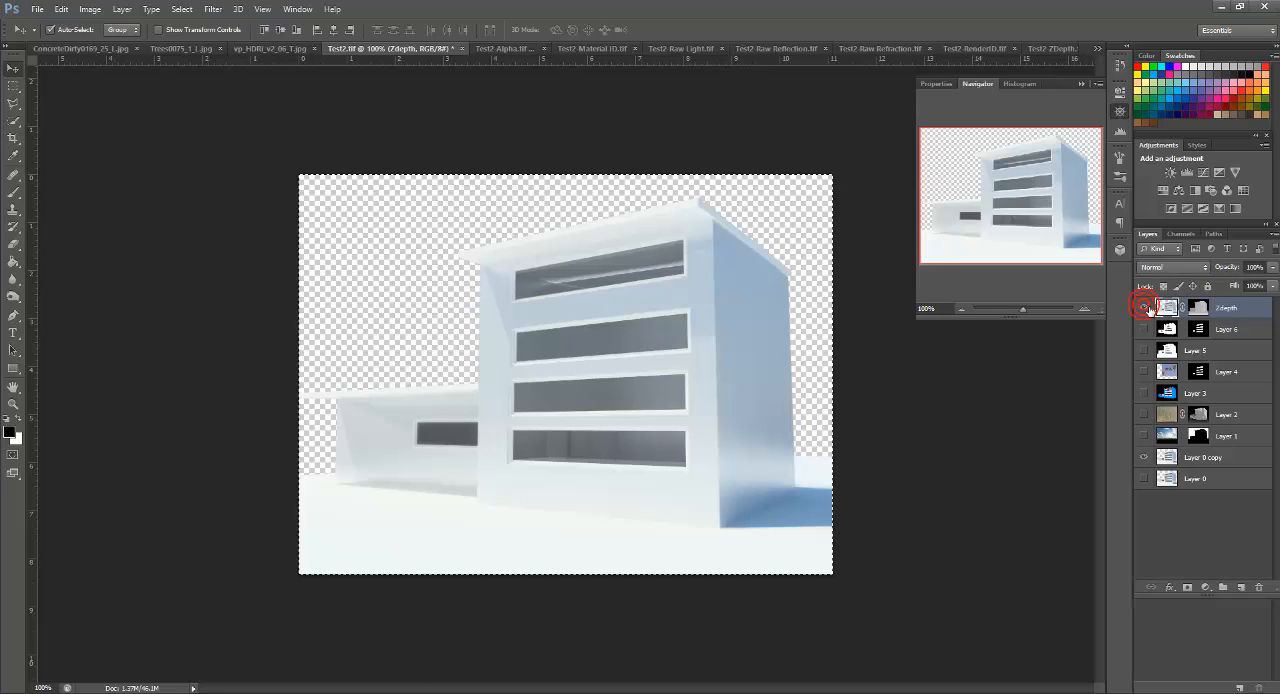
# Step: Restore the visibility of Layers 6, 5, 4, 2 and 1, leaving Layer 3 hidden
pyautogui.click(1144, 351)
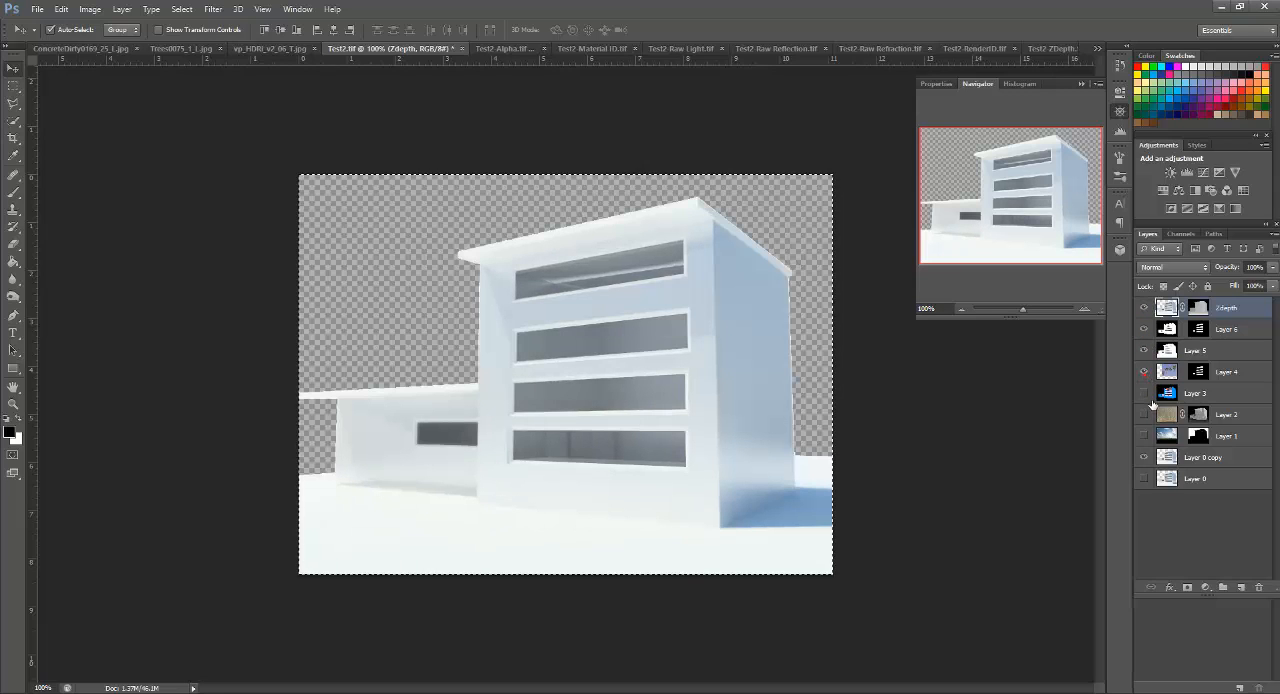
pyautogui.click(1145, 393)
pyautogui.click(1144, 393)
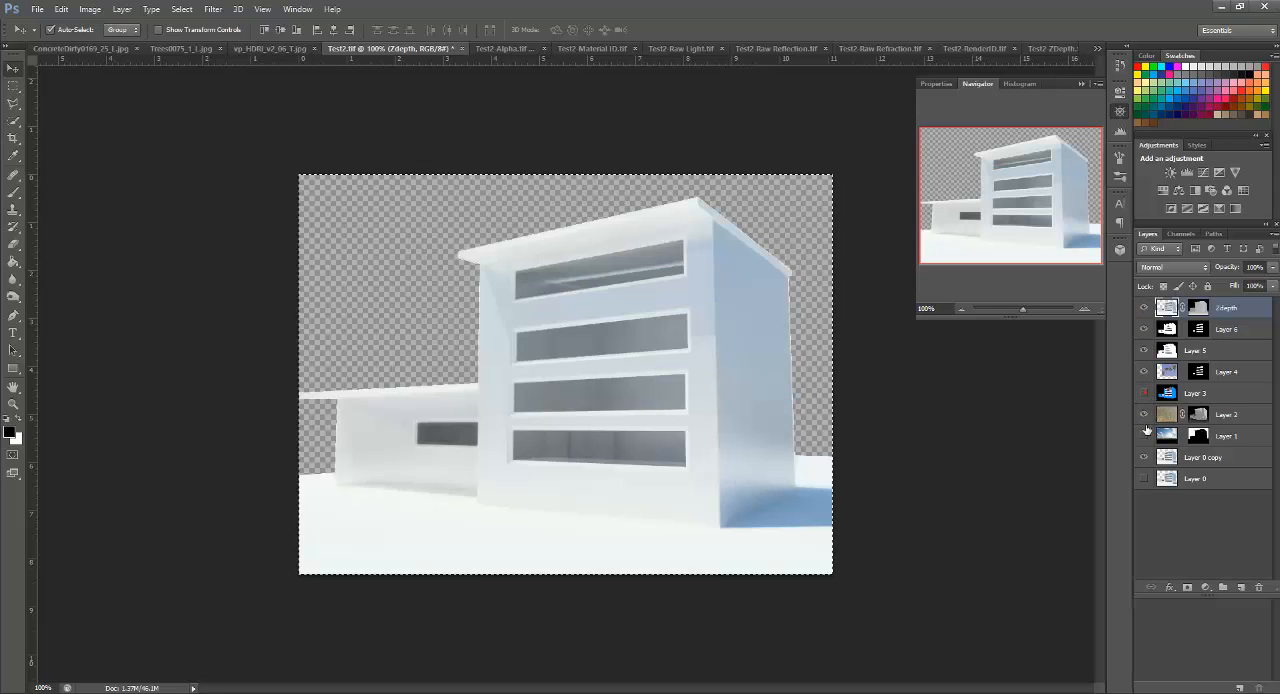
pyautogui.click(1144, 436)
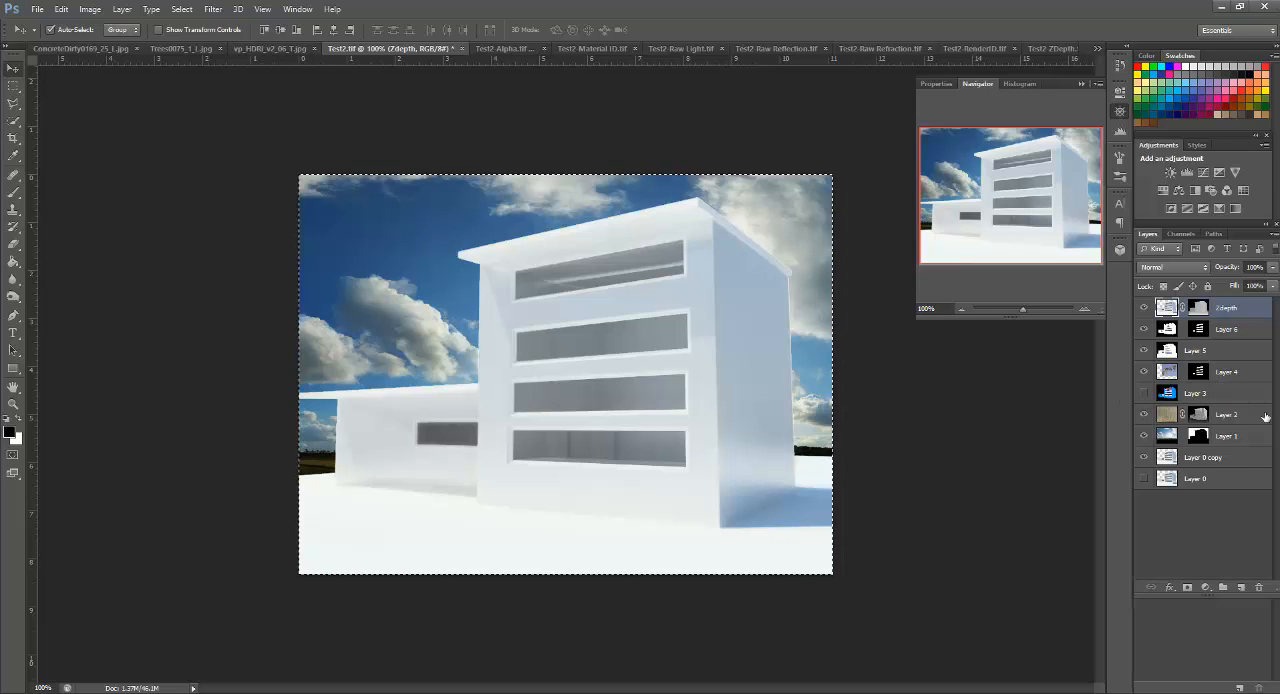
# Step: Set the opacity of Layer 4, the masked window reflection, to 29%
pyautogui.click(1238, 430)
pyautogui.click(1226, 372)
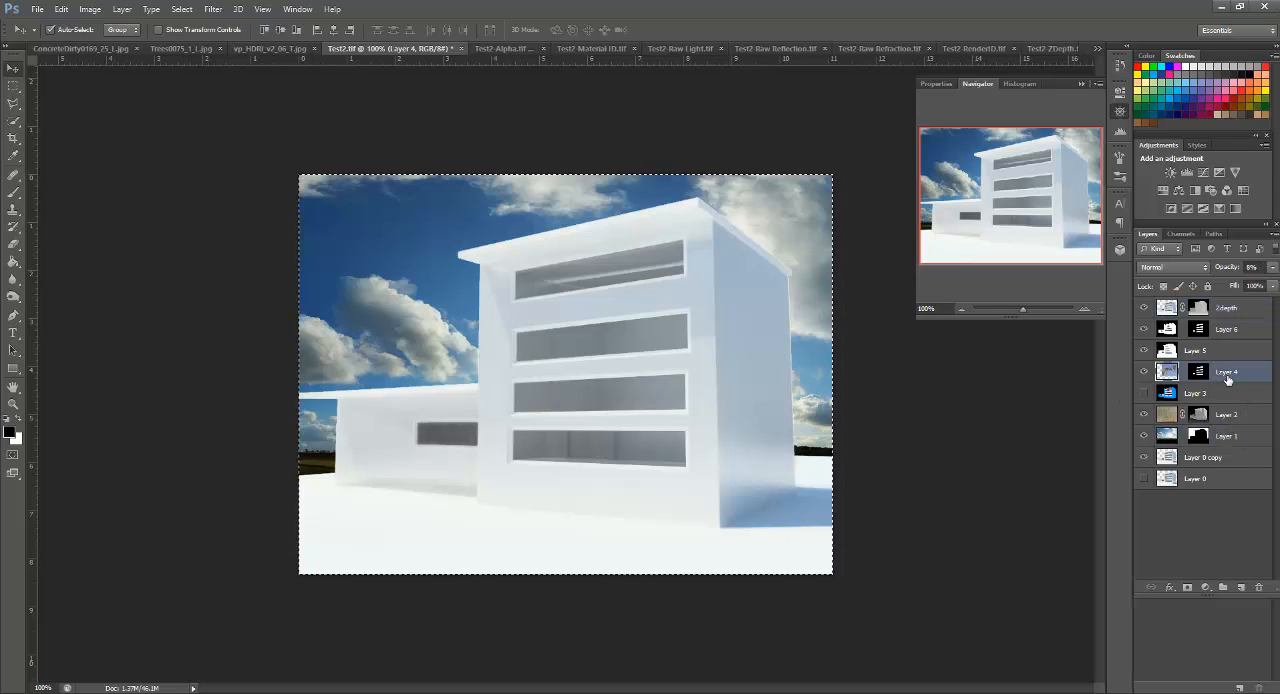
pyautogui.click(1273, 268)
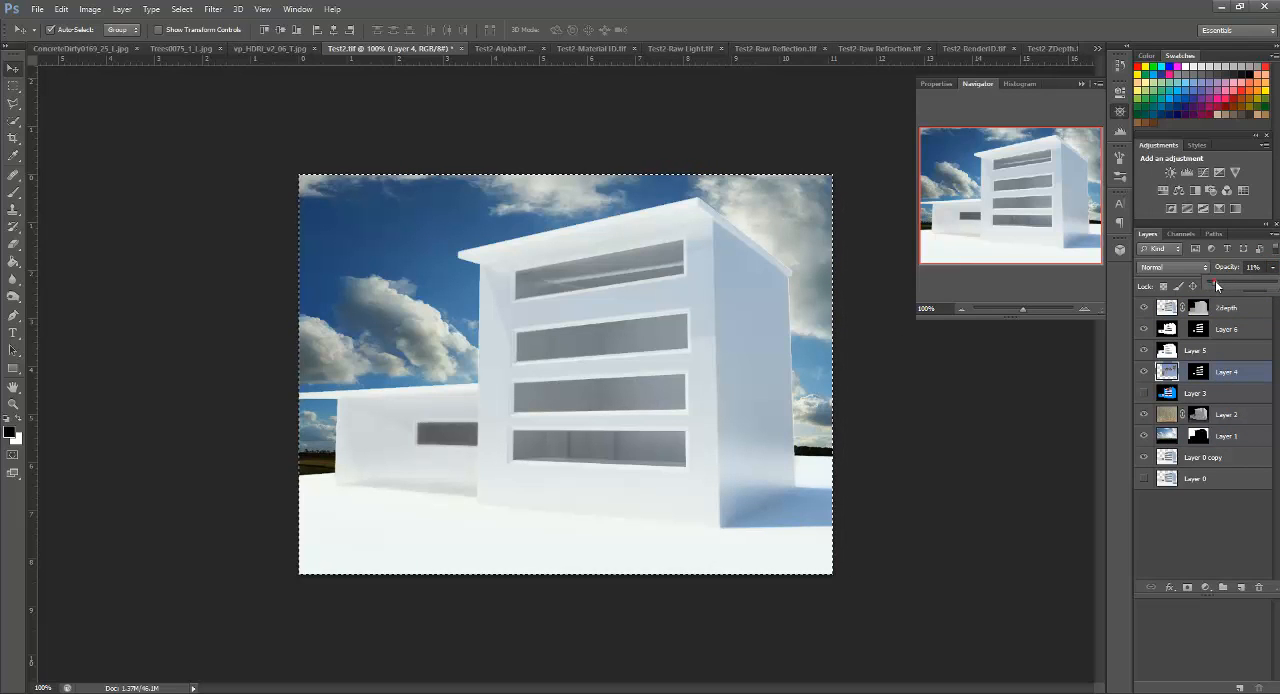
pyautogui.moveTo(1228, 287); pyautogui.dragTo(1218, 287)
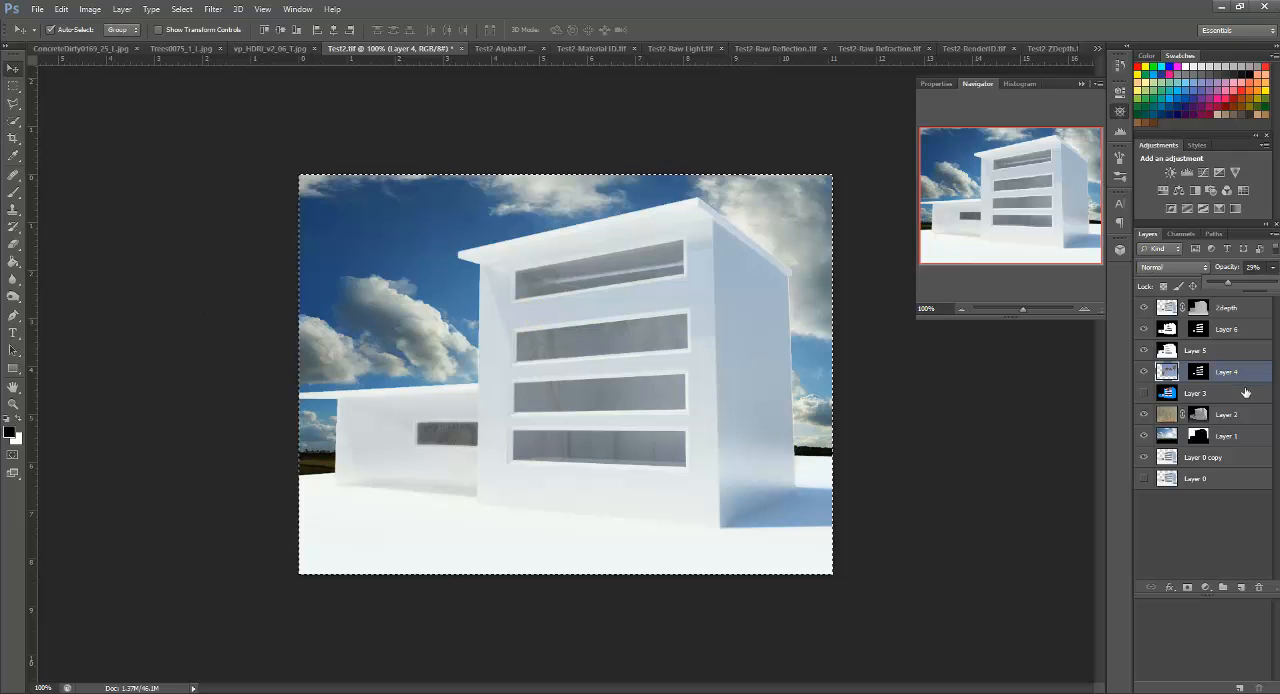
pyautogui.click(1185, 387)
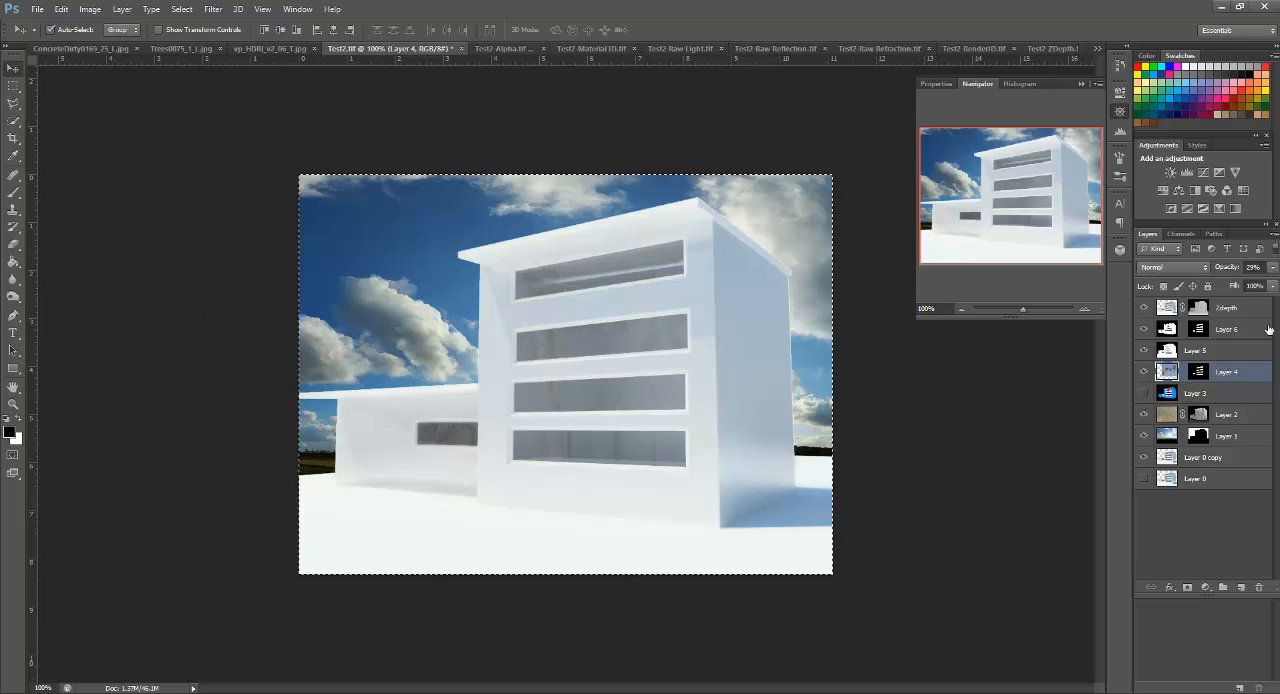
# Step: Make Layer 3 visible in the composite
pyautogui.click(1145, 394)
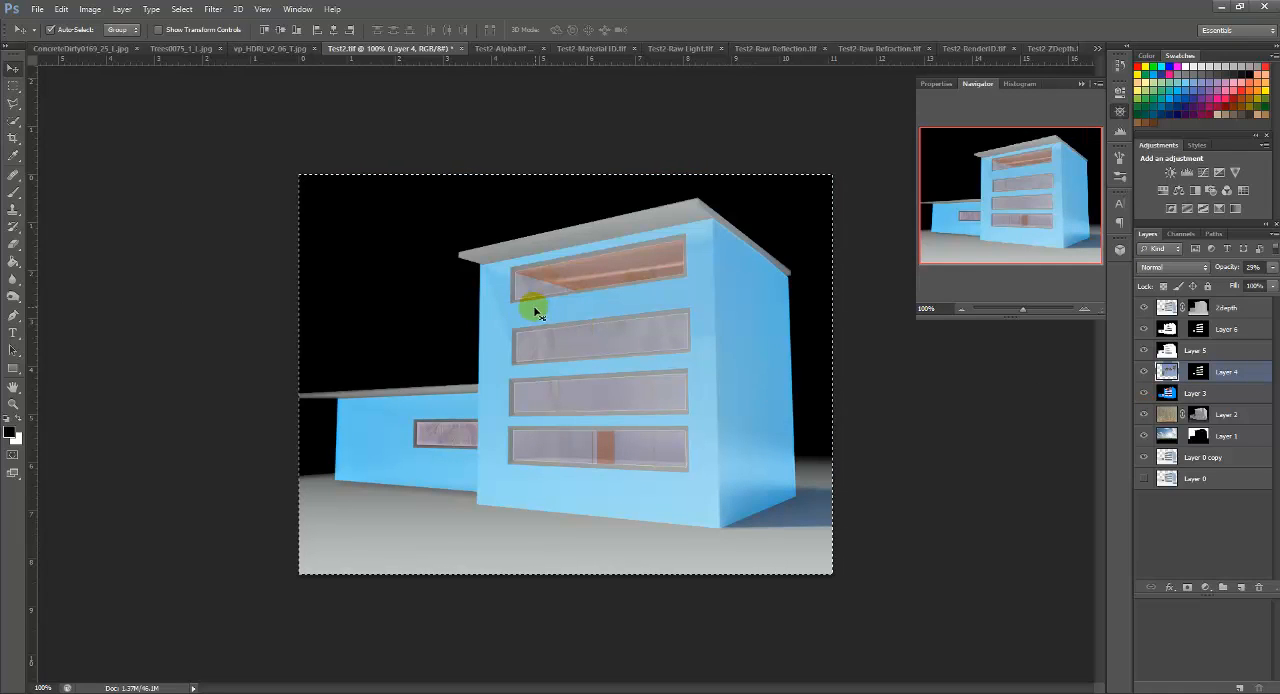
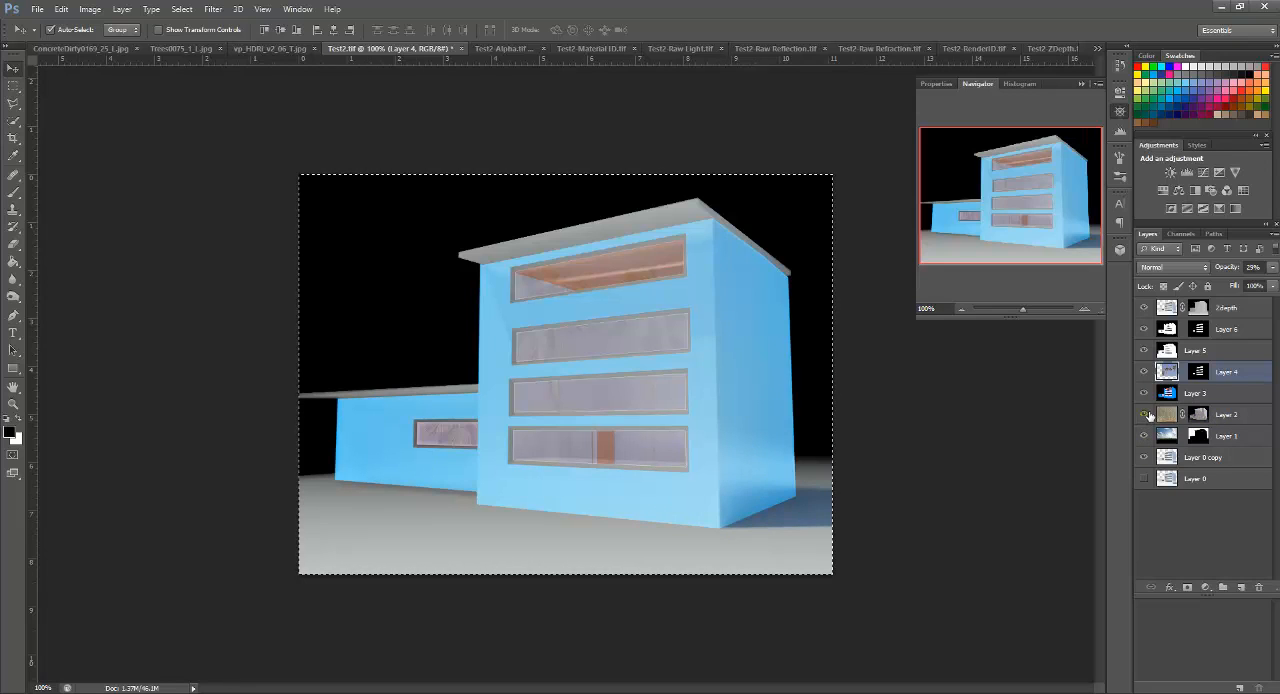
# Step: Clear the full-canvas selection and select part of the blue wall on Layer 3 with the Quick Selection tool
pyautogui.click(1192, 398)
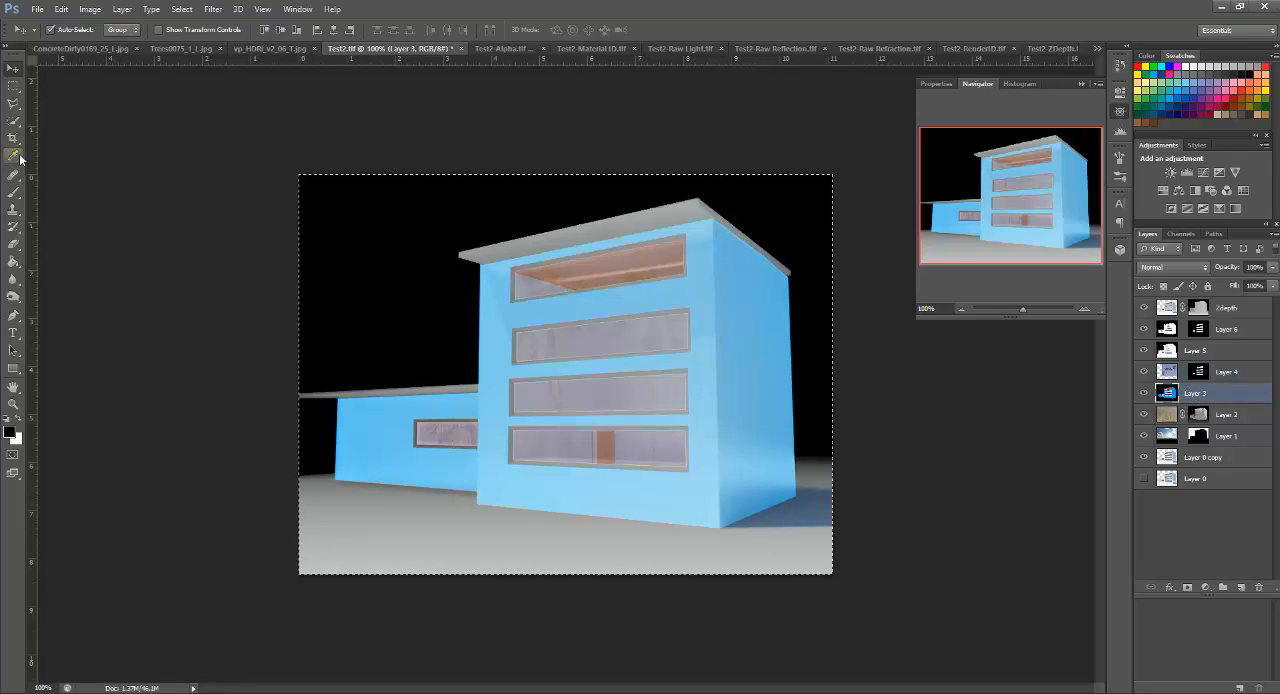
pyautogui.click(15, 122)
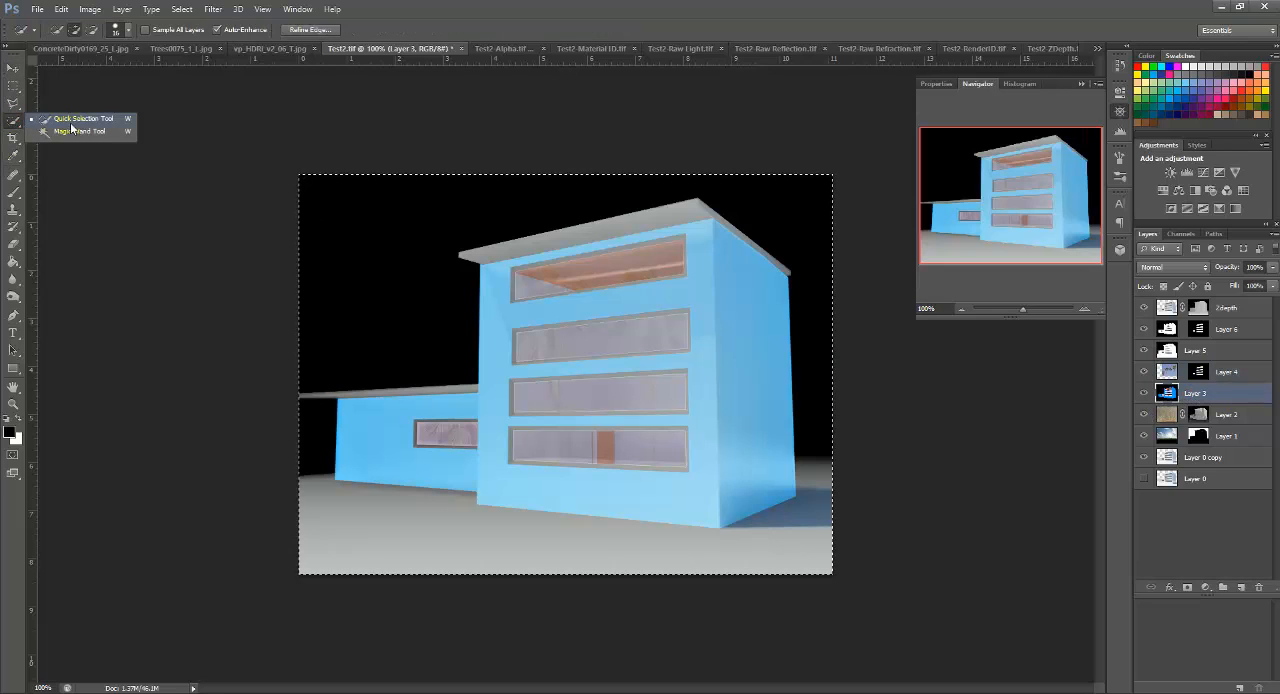
pyautogui.click(87, 120)
pyautogui.click(751, 291)
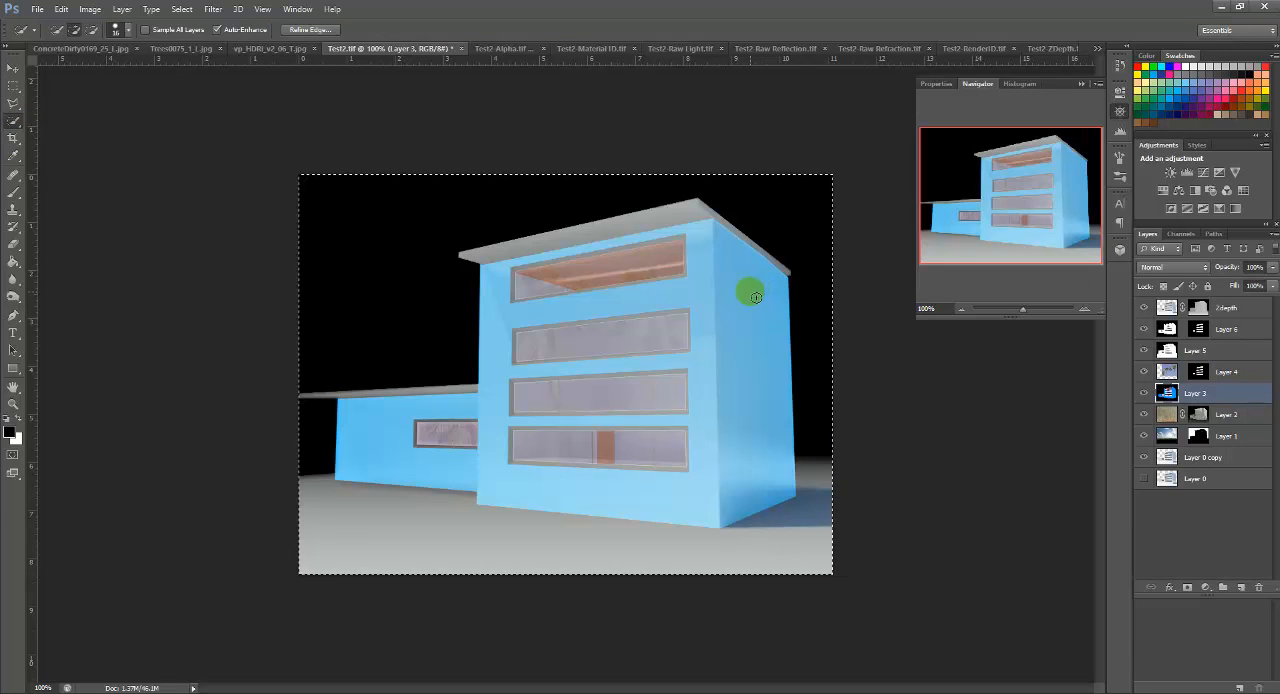
pyautogui.click(754, 303)
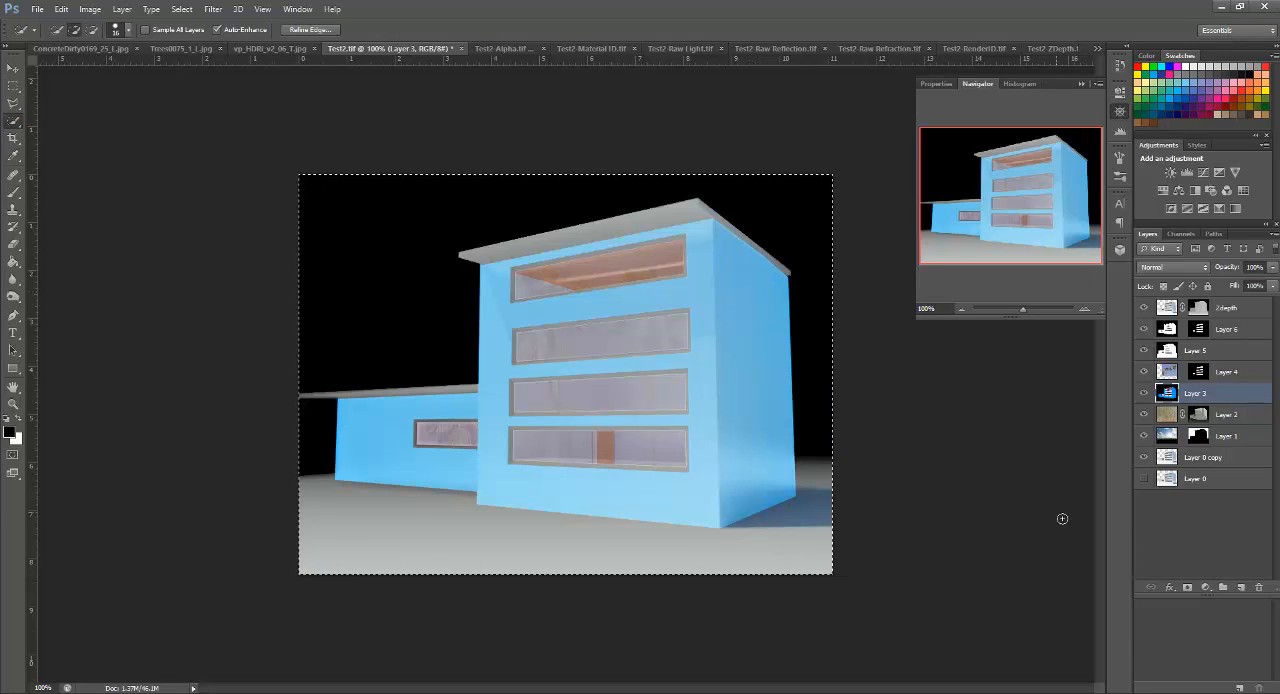
pyautogui.hotkey('ctrl', 'd')
pyautogui.click(740, 278)
pyautogui.click(624, 315)
# Step: Select all the blue walls of the tower and low wing on Layer 3 with the Magic Wand, excluding the windows
pyautogui.click(12, 121)
pyautogui.click(46, 132)
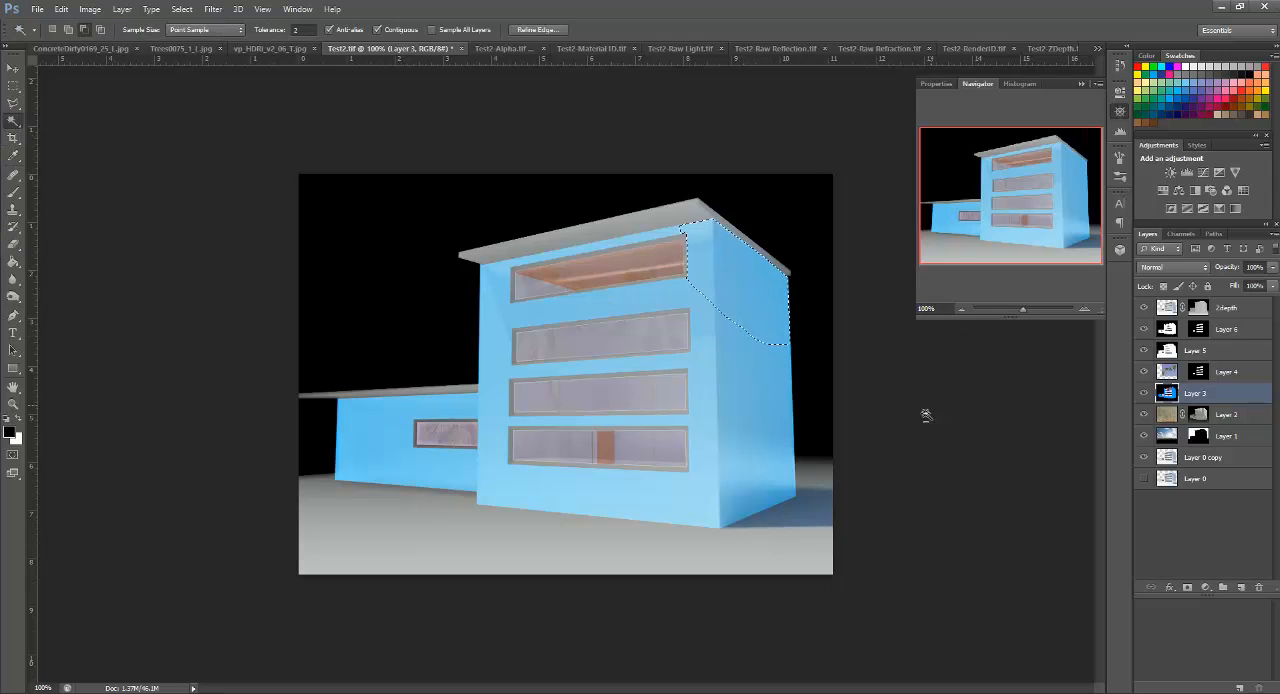
pyautogui.click(750, 404)
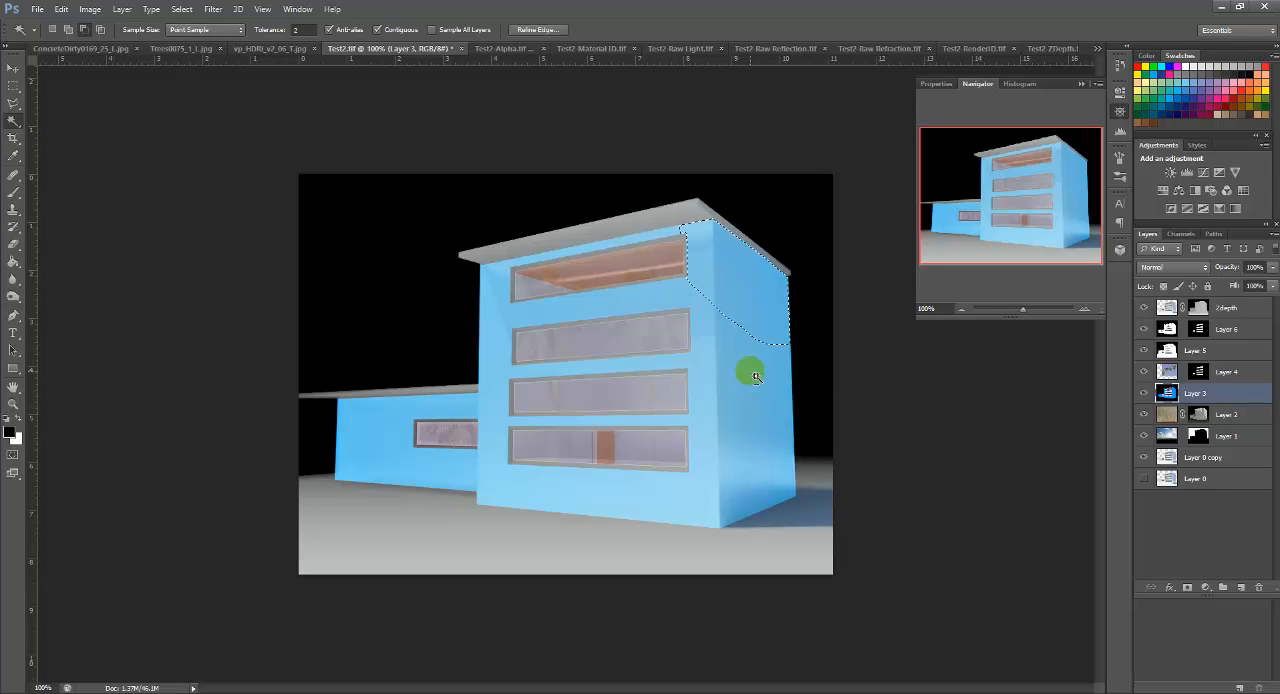
pyautogui.click(752, 373)
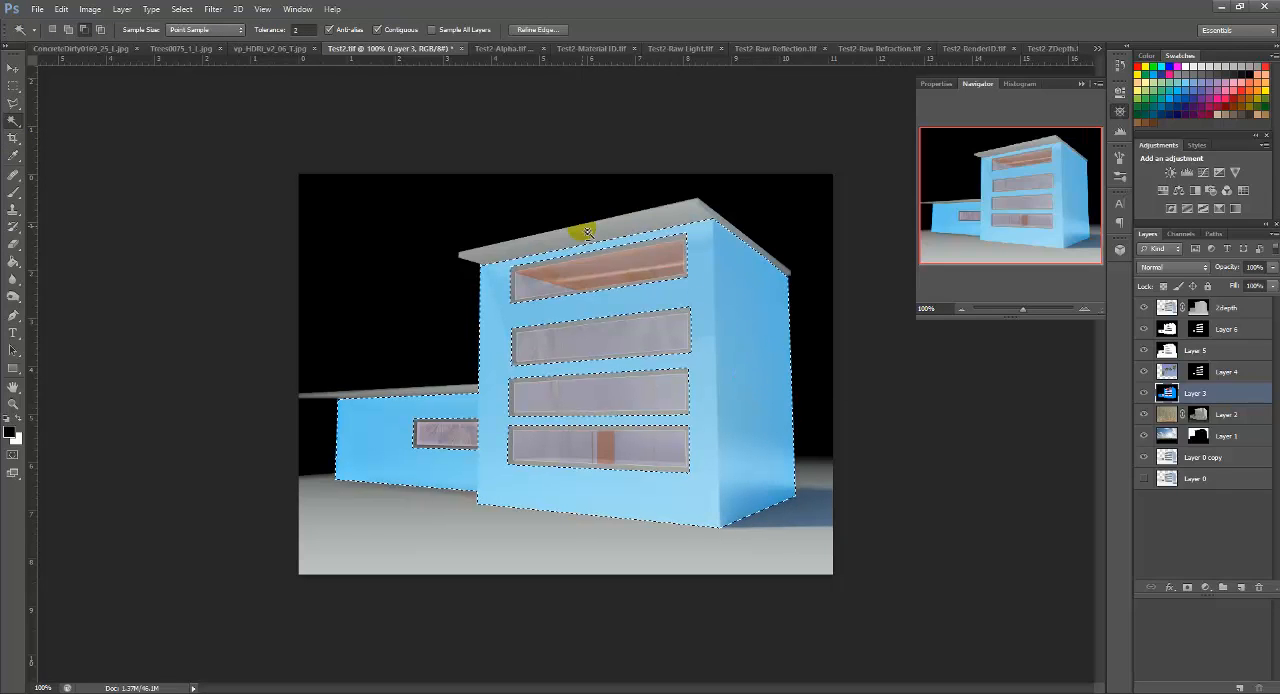
pyautogui.click(346, 437)
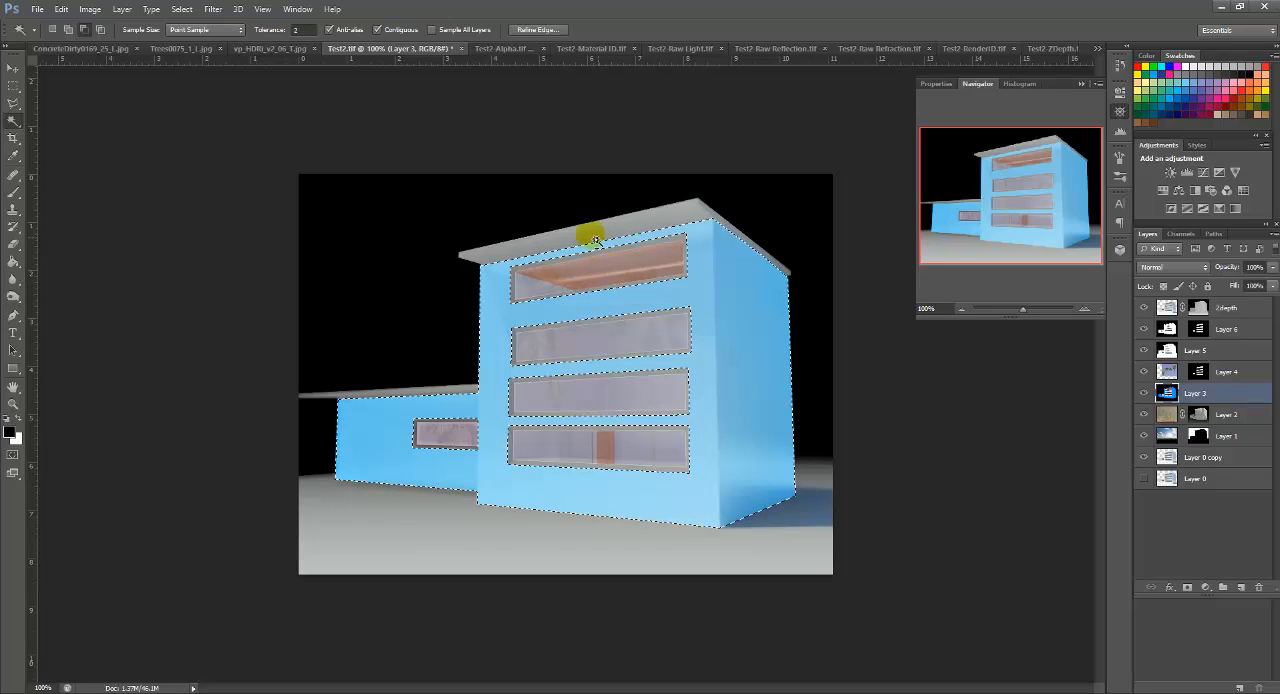
pyautogui.click(468, 451)
pyautogui.click(589, 499)
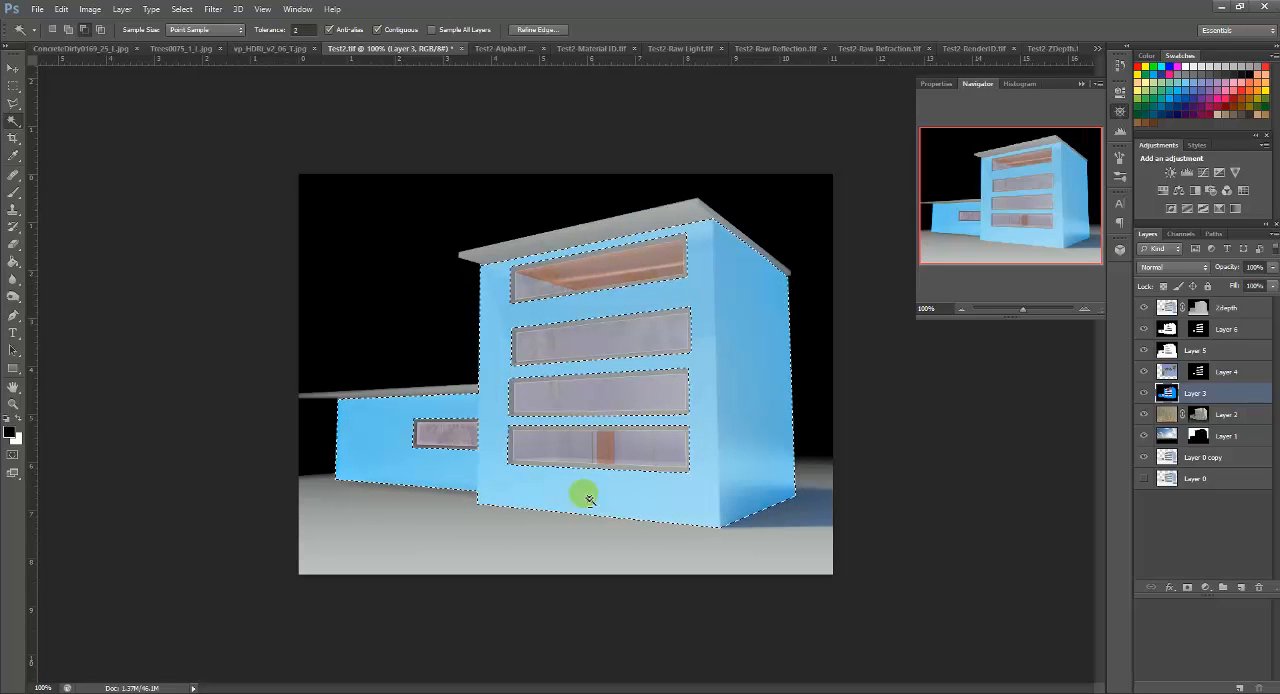
# Step: Delete the existing layer mask from Layer 2, the concrete texture, without applying it and keeping the layer itself
pyautogui.click(1203, 416)
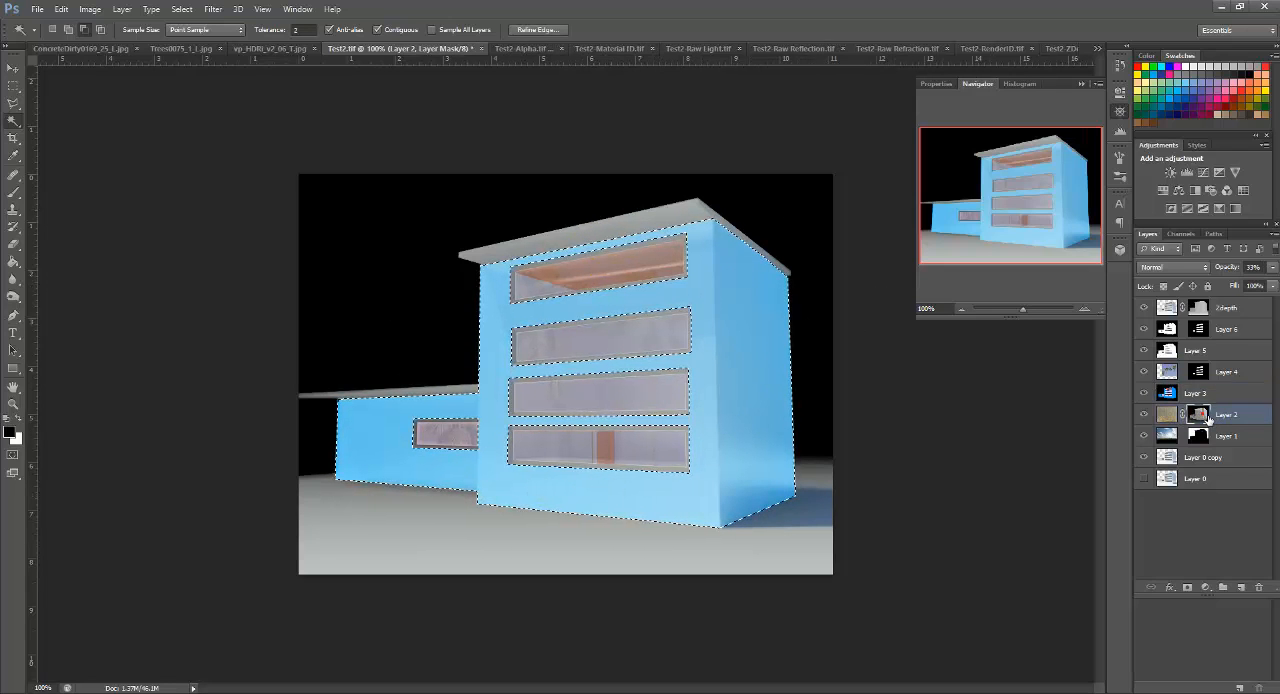
pyautogui.click(1203, 415)
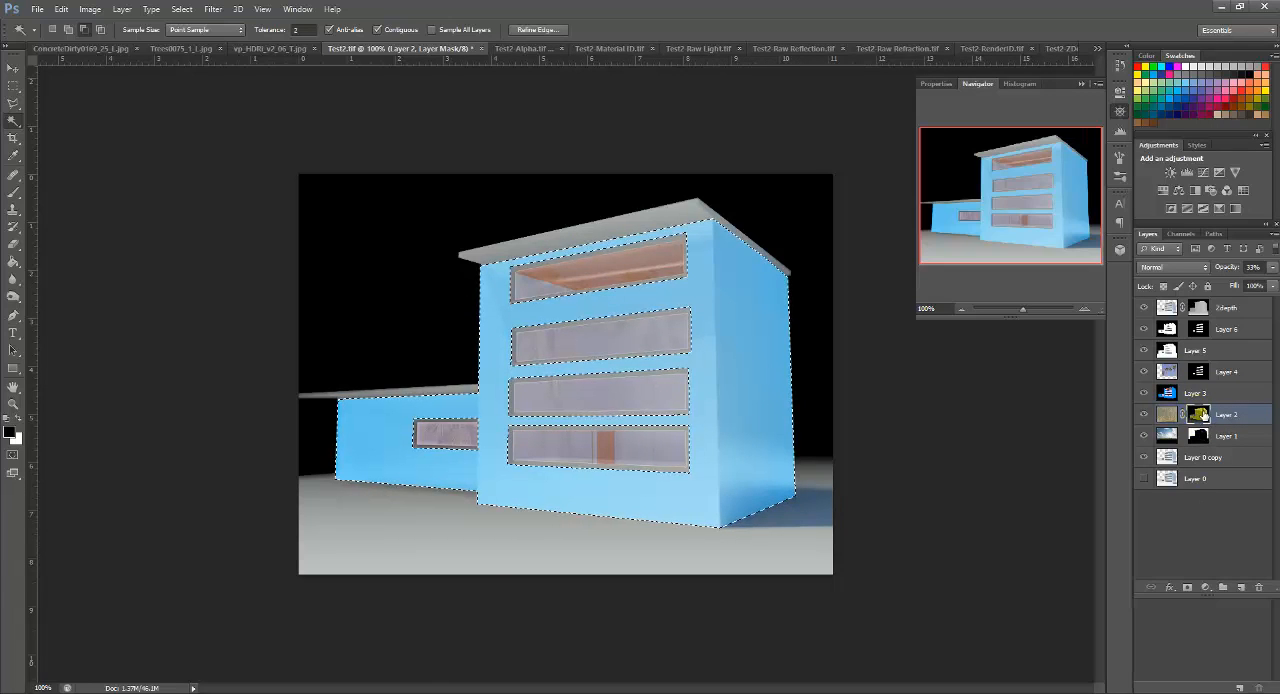
pyautogui.moveTo(1203, 415); pyautogui.dragTo(1262, 682)
pyautogui.click(1183, 416)
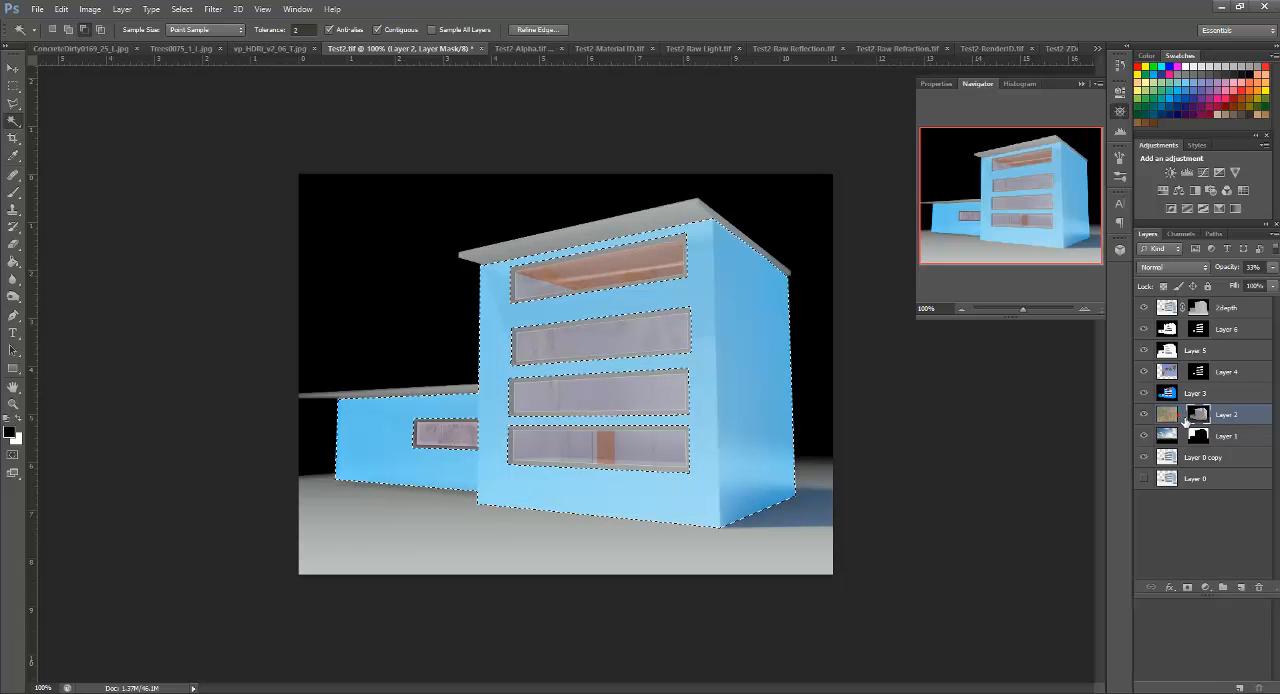
pyautogui.moveTo(1217, 420); pyautogui.dragTo(1260, 589)
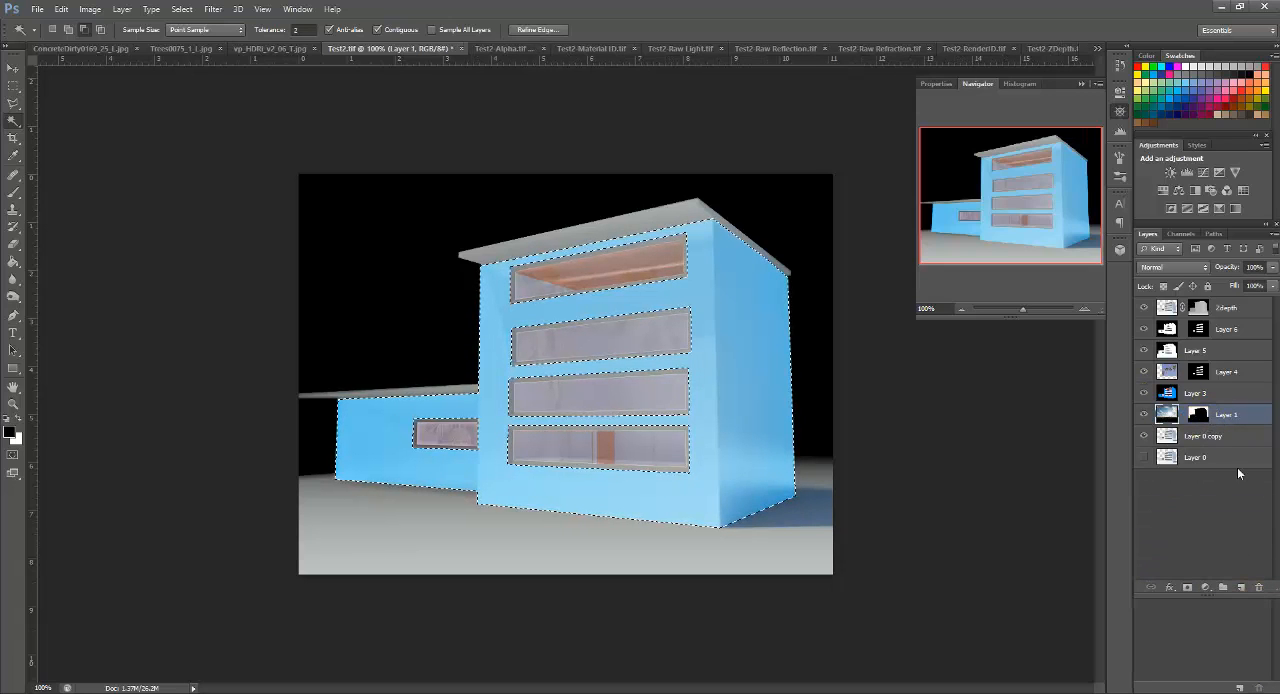
pyautogui.hotkey('ctrl', 'z')
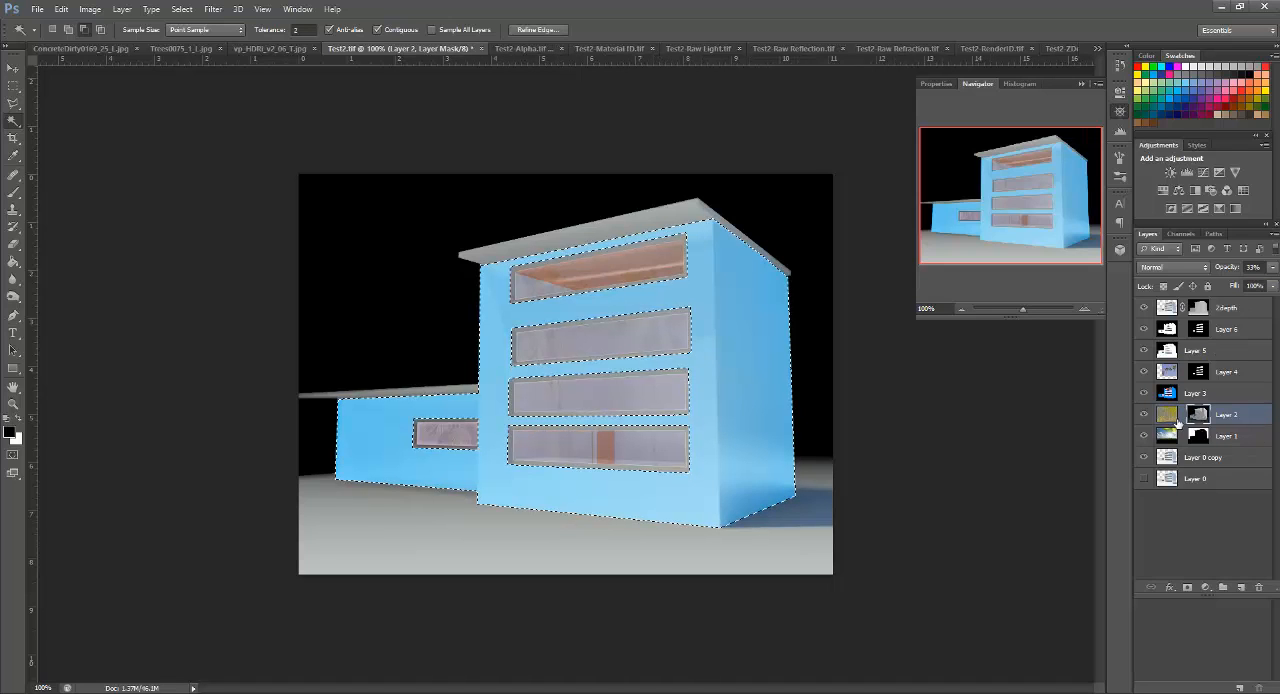
pyautogui.moveTo(1200, 412); pyautogui.dragTo(1263, 593)
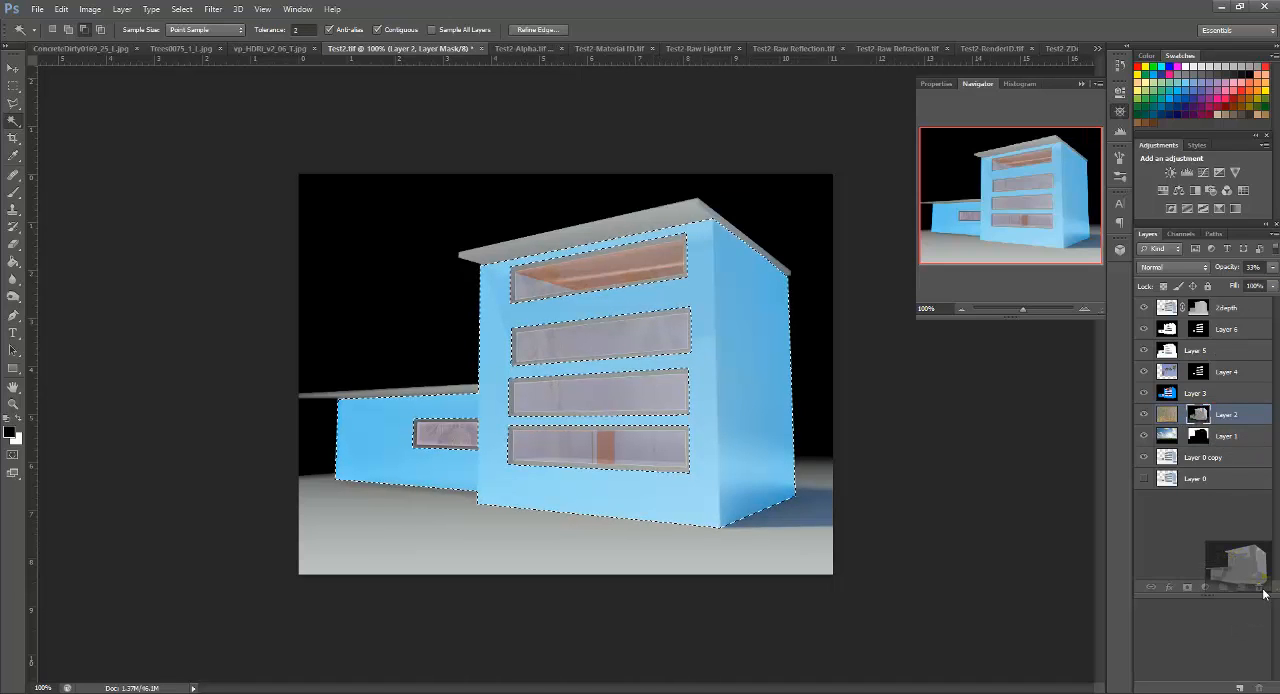
pyautogui.click(710, 264)
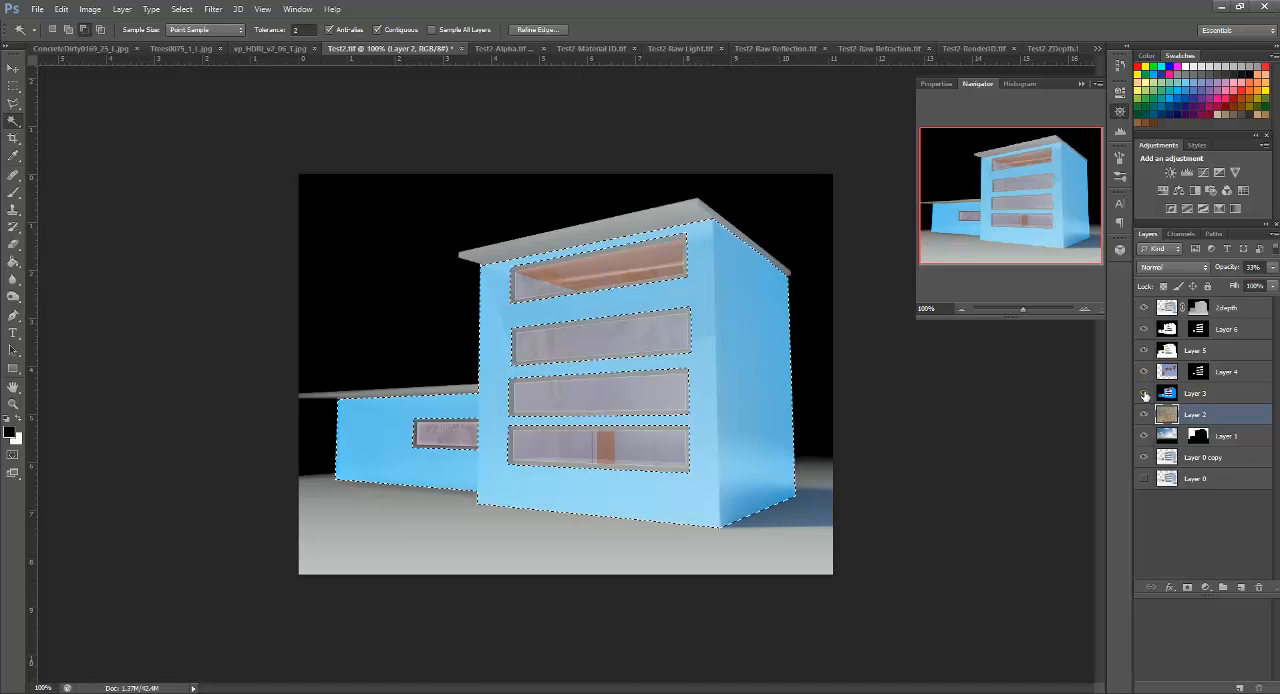
# Step: Hide Layer 3 and add a mask to Layer 2 from the wall selection
pyautogui.click(1145, 394)
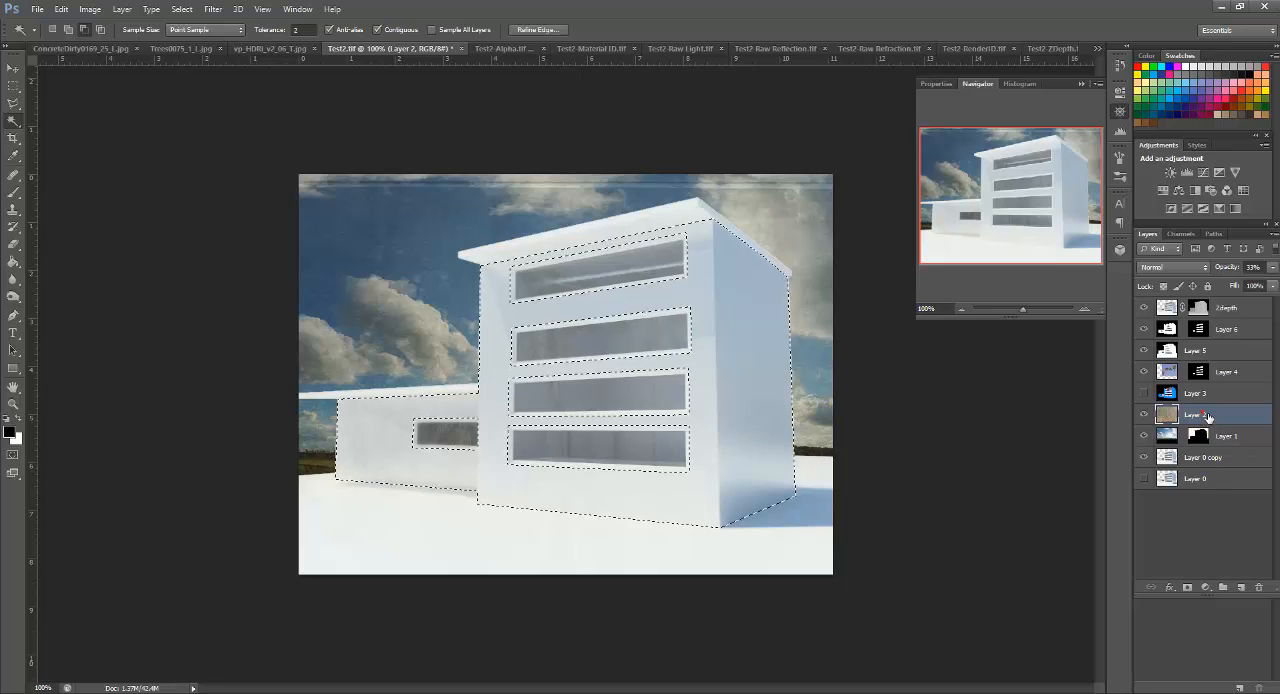
pyautogui.click(1188, 587)
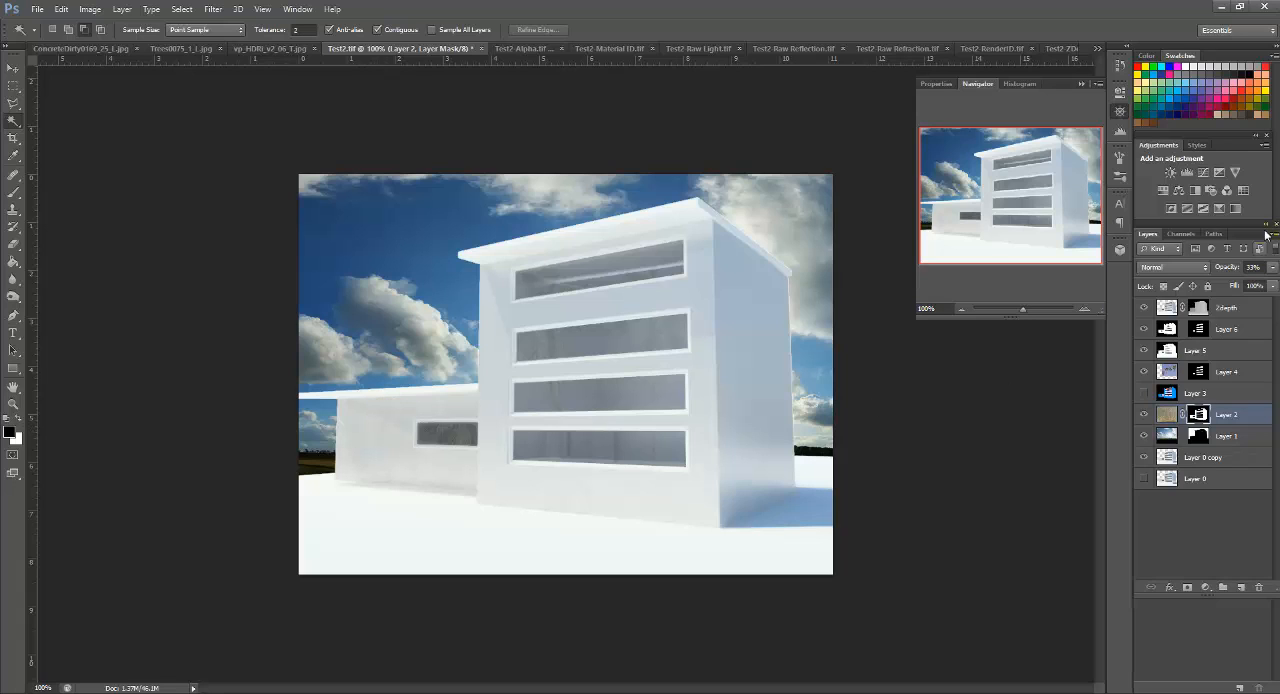
# Step: Set the opacity of Layer 2, the masked concrete texture, to 100%
pyautogui.click(1273, 267)
pyautogui.moveTo(1248, 286); pyautogui.dragTo(1277, 284)
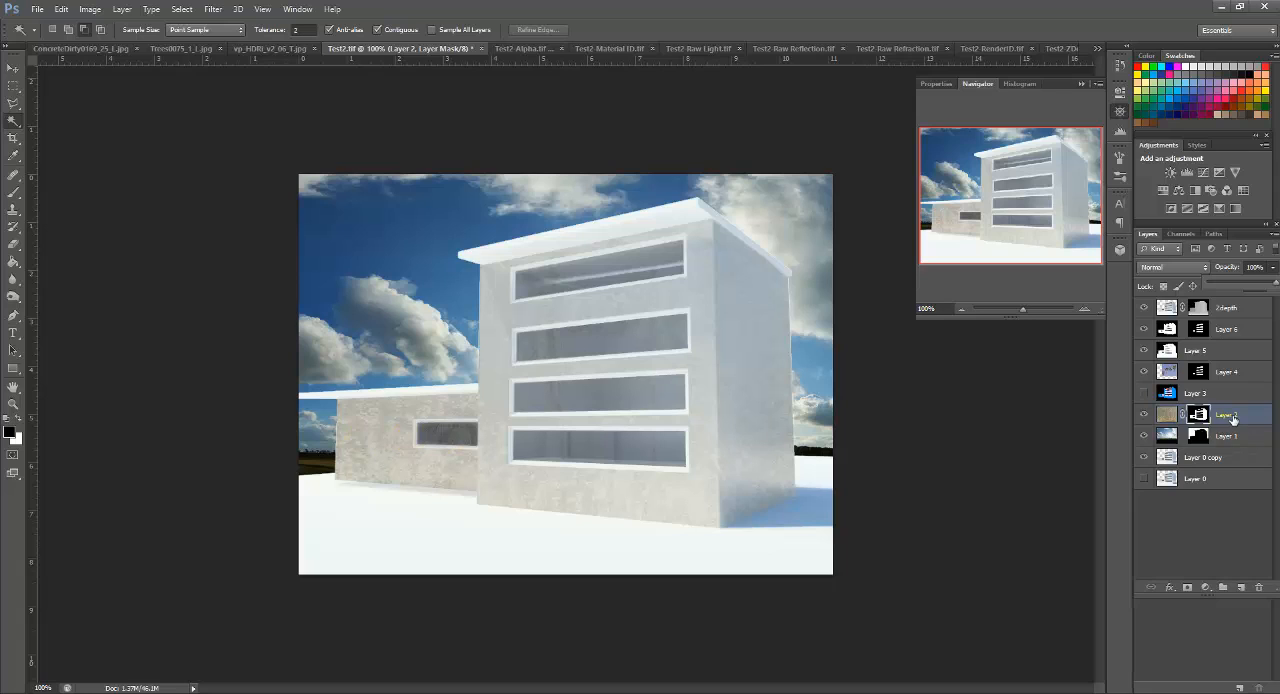
pyautogui.moveTo(1247, 284); pyautogui.dragTo(1278, 285)
pyautogui.click(376, 534)
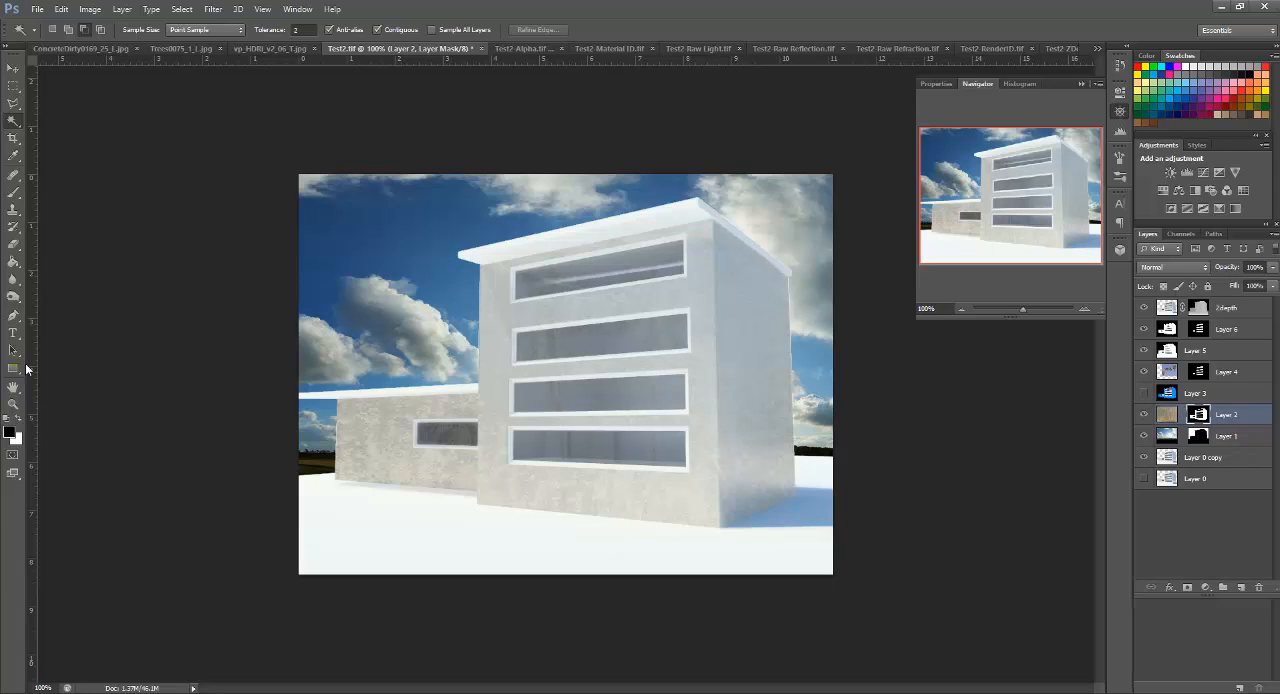
# Step: Fade the concrete on the tower and wing walls by painting black on Layer 2's mask with a 32% opacity brush
pyautogui.press('b')
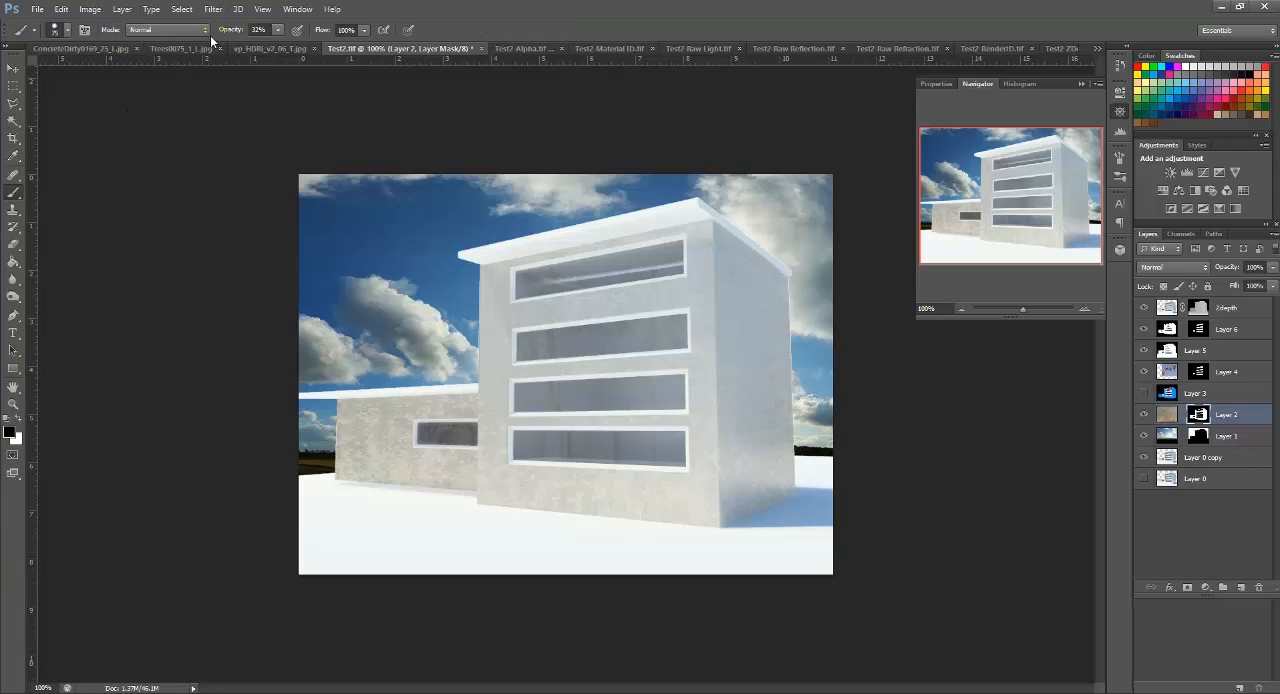
pyautogui.moveTo(694, 494)
pyautogui.mouseDown()
pyautogui.moveTo(740, 531)
pyautogui.moveTo(775, 313)
pyautogui.moveTo(808, 320)
pyautogui.moveTo(774, 275)
pyautogui.moveTo(791, 486)
pyautogui.moveTo(754, 272)
pyautogui.moveTo(766, 534)
pyautogui.moveTo(771, 509)
pyautogui.moveTo(705, 512)
pyautogui.moveTo(686, 534)
pyautogui.moveTo(509, 520)
pyautogui.moveTo(529, 523)
pyautogui.moveTo(340, 473)
pyautogui.moveTo(337, 451)
pyautogui.moveTo(457, 429)
pyautogui.moveTo(506, 461)
pyautogui.moveTo(423, 457)
pyautogui.moveTo(563, 531)
pyautogui.moveTo(509, 514)
pyautogui.moveTo(468, 476)
pyautogui.moveTo(508, 364)
pyautogui.moveTo(562, 389)
pyautogui.mouseUp()
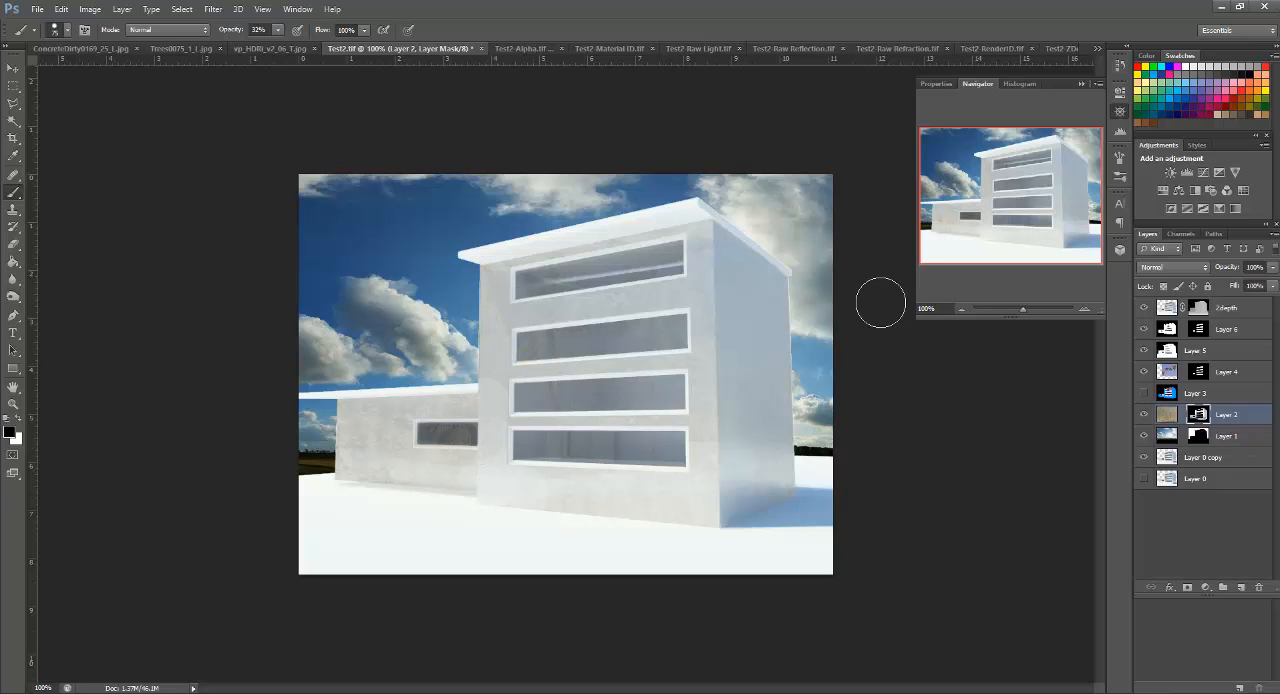
pyautogui.moveTo(796, 456); pyautogui.dragTo(811, 514)
# Step: Paint white at 32% opacity on Layer 2's mask to bring the concrete texture into the sky and around the building's edges
pyautogui.click(17, 422)
pyautogui.moveTo(793, 417)
pyautogui.mouseDown()
pyautogui.moveTo(791, 480)
pyautogui.moveTo(806, 509)
pyautogui.moveTo(790, 490)
pyautogui.mouseUp()
pyautogui.moveTo(789, 357); pyautogui.dragTo(826, 466)
pyautogui.moveTo(838, 205)
pyautogui.mouseDown()
pyautogui.moveTo(824, 251)
pyautogui.moveTo(842, 258)
pyautogui.moveTo(731, 252)
pyautogui.moveTo(915, 169)
pyautogui.moveTo(396, 274)
pyautogui.moveTo(422, 220)
pyautogui.moveTo(264, 213)
pyautogui.moveTo(454, 350)
pyautogui.moveTo(548, 365)
pyautogui.moveTo(487, 350)
pyautogui.moveTo(464, 460)
pyautogui.moveTo(295, 307)
pyautogui.moveTo(442, 356)
pyautogui.moveTo(400, 394)
pyautogui.moveTo(697, 373)
pyautogui.moveTo(399, 301)
pyautogui.moveTo(480, 269)
pyautogui.moveTo(634, 266)
pyautogui.mouseUp()
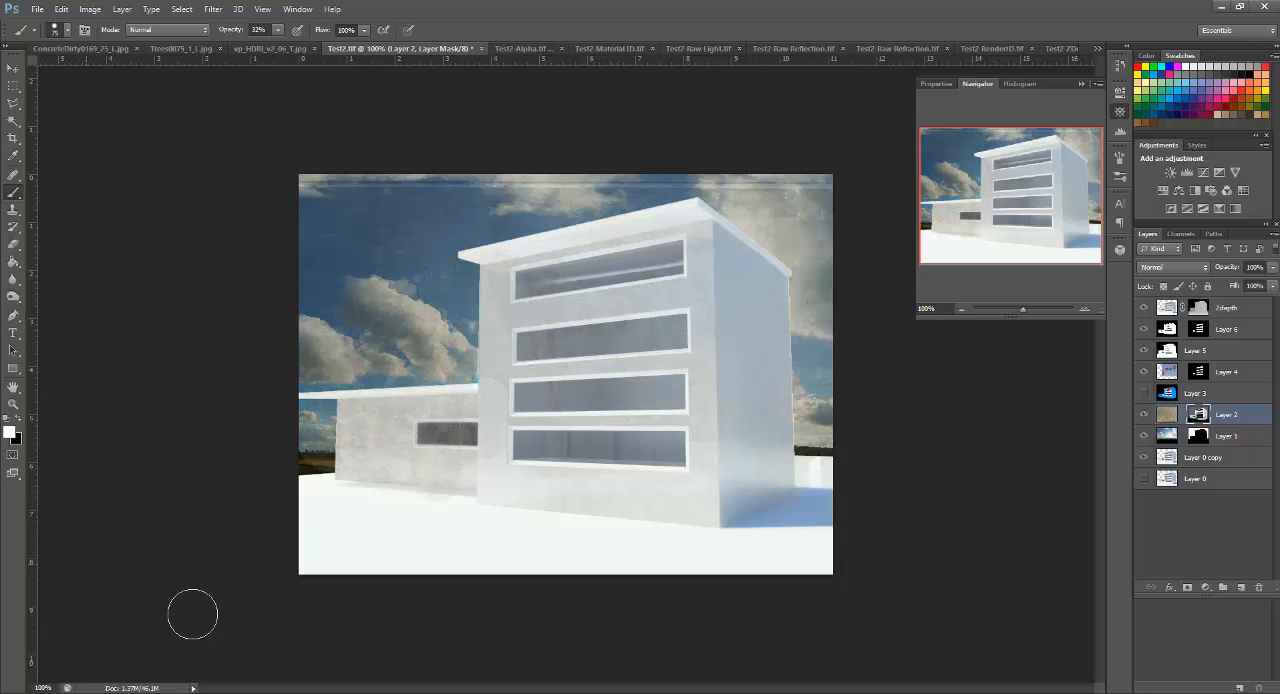
pyautogui.moveTo(674, 449); pyautogui.dragTo(655, 452)
# Step: Refine the edges of Layer 6's window mask with a radius of 8.5 px, smoothing of 14 and a slight feather
pyautogui.click(1222, 314)
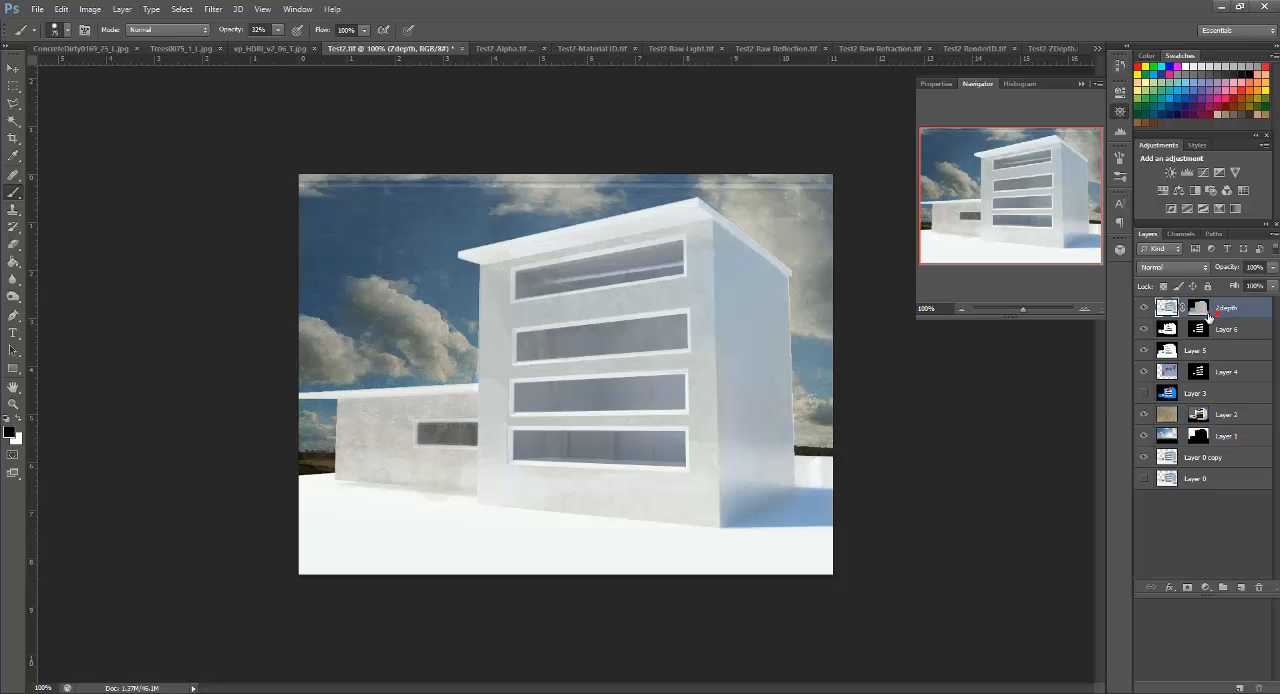
pyautogui.click(1205, 313)
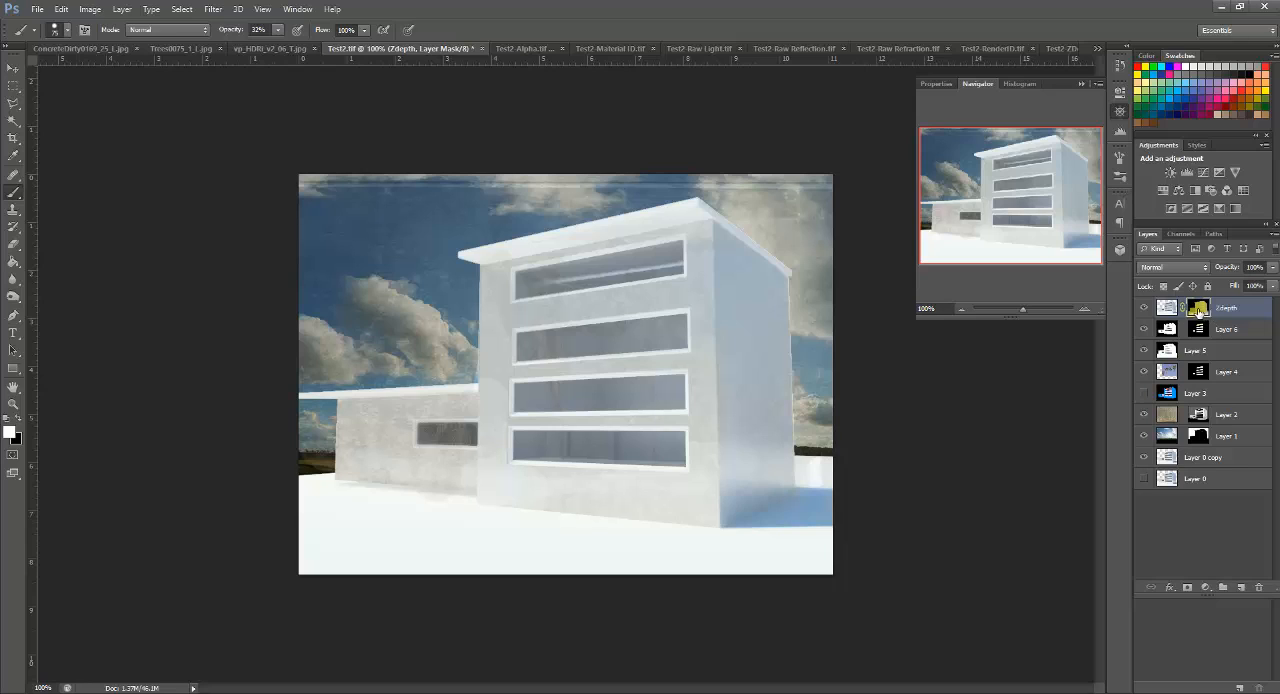
pyautogui.click(1206, 334)
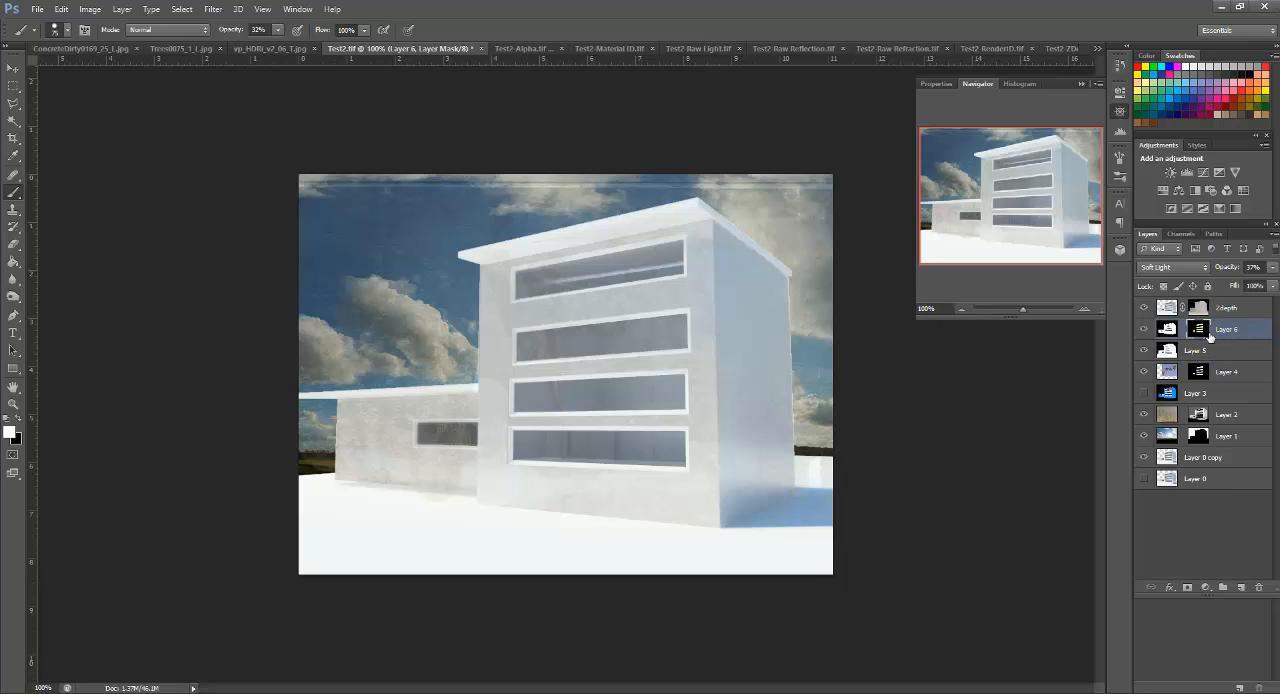
pyautogui.rightClick(1205, 333)
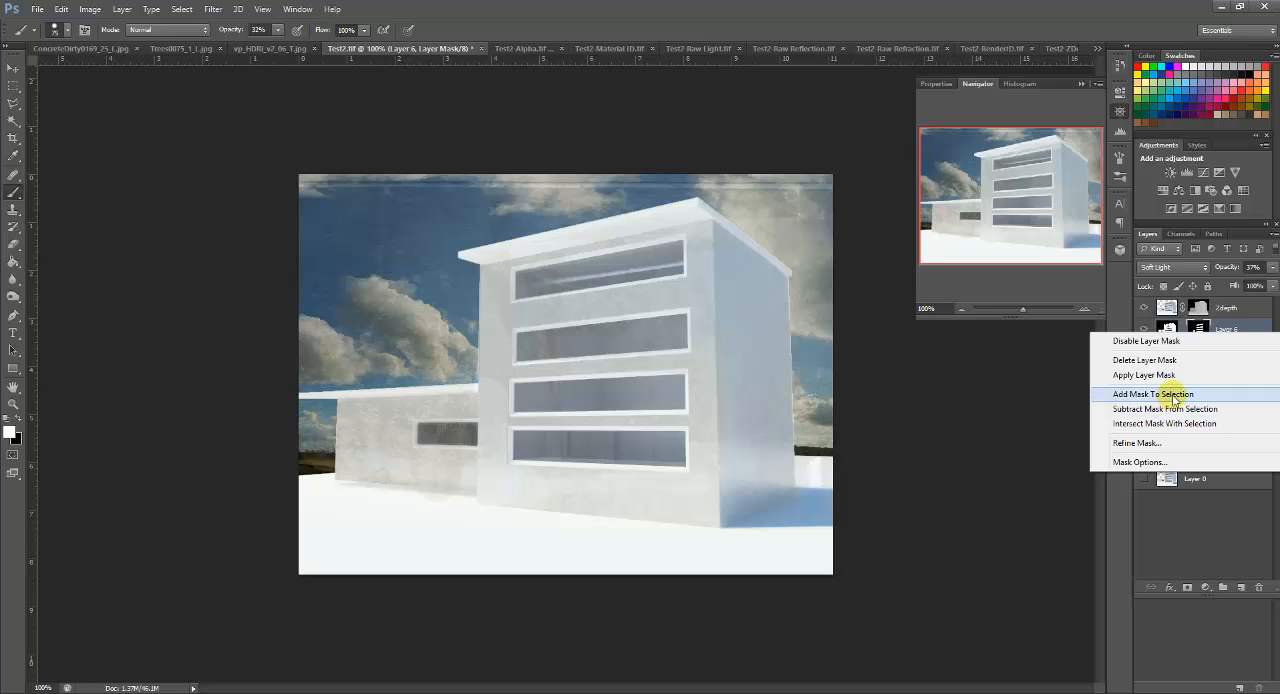
pyautogui.click(1157, 443)
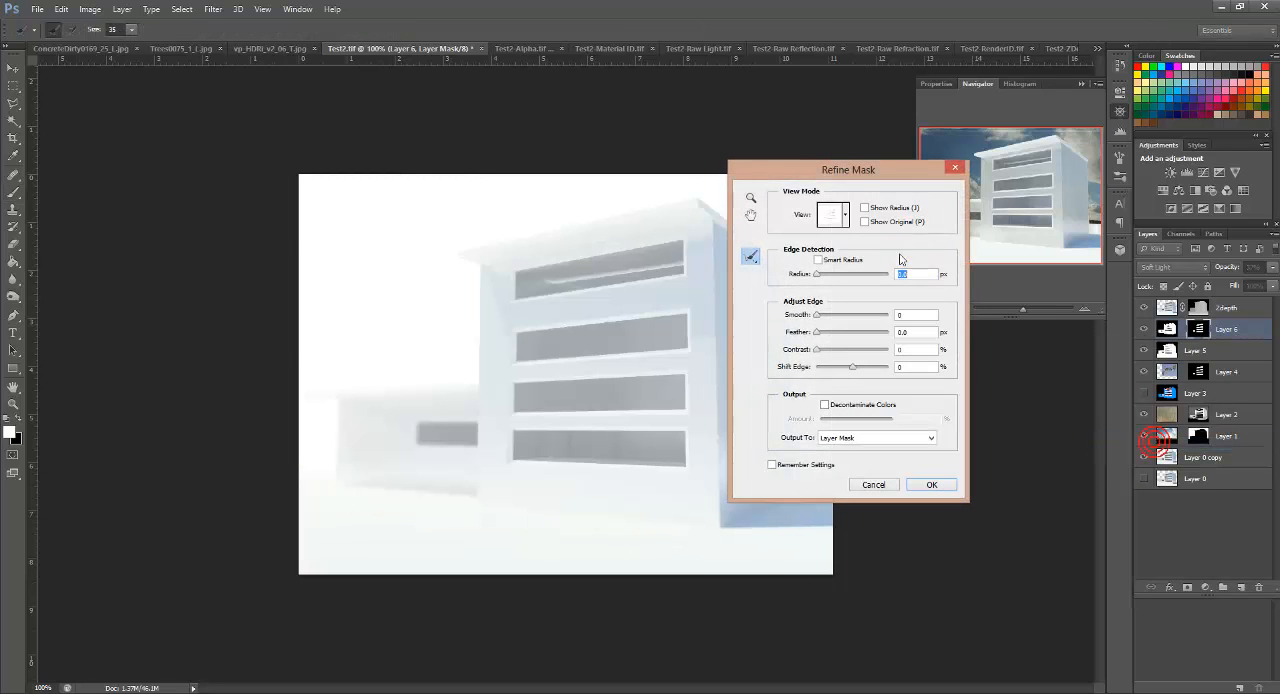
pyautogui.moveTo(806, 171); pyautogui.dragTo(953, 210)
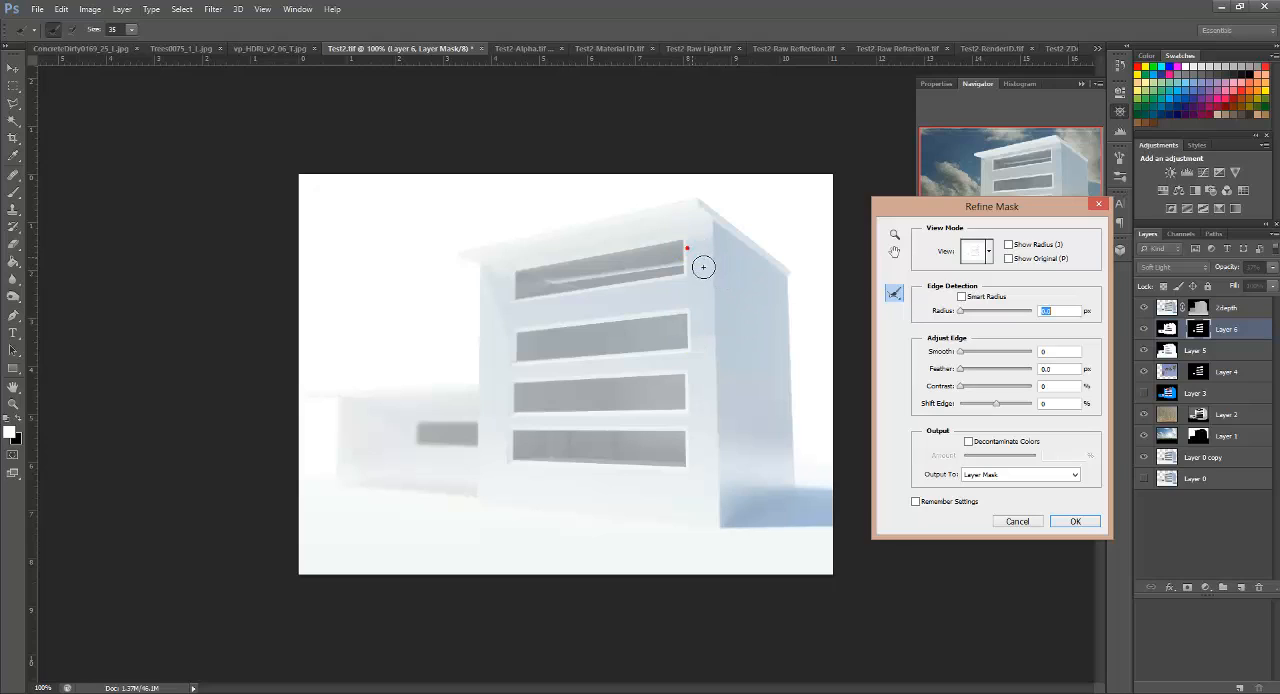
pyautogui.moveTo(703, 267); pyautogui.dragTo(708, 280)
pyautogui.moveTo(960, 311); pyautogui.dragTo(987, 313)
pyautogui.moveTo(960, 354); pyautogui.dragTo(966, 372)
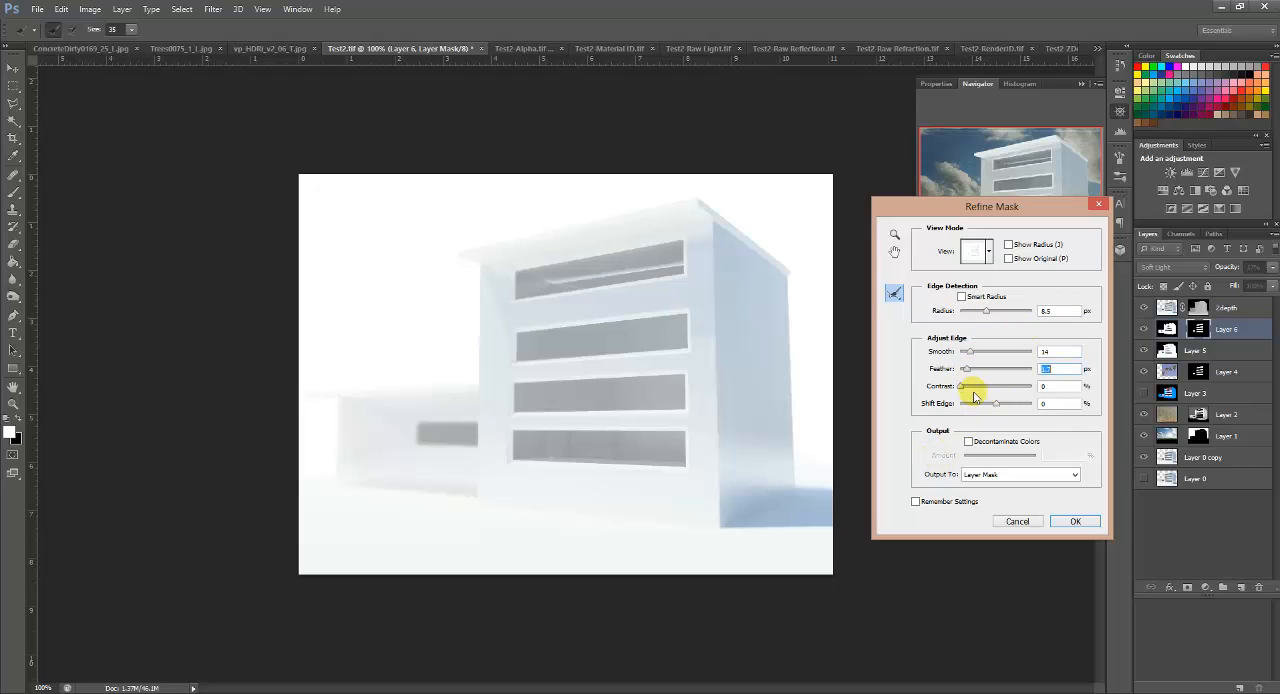
pyautogui.click(1075, 521)
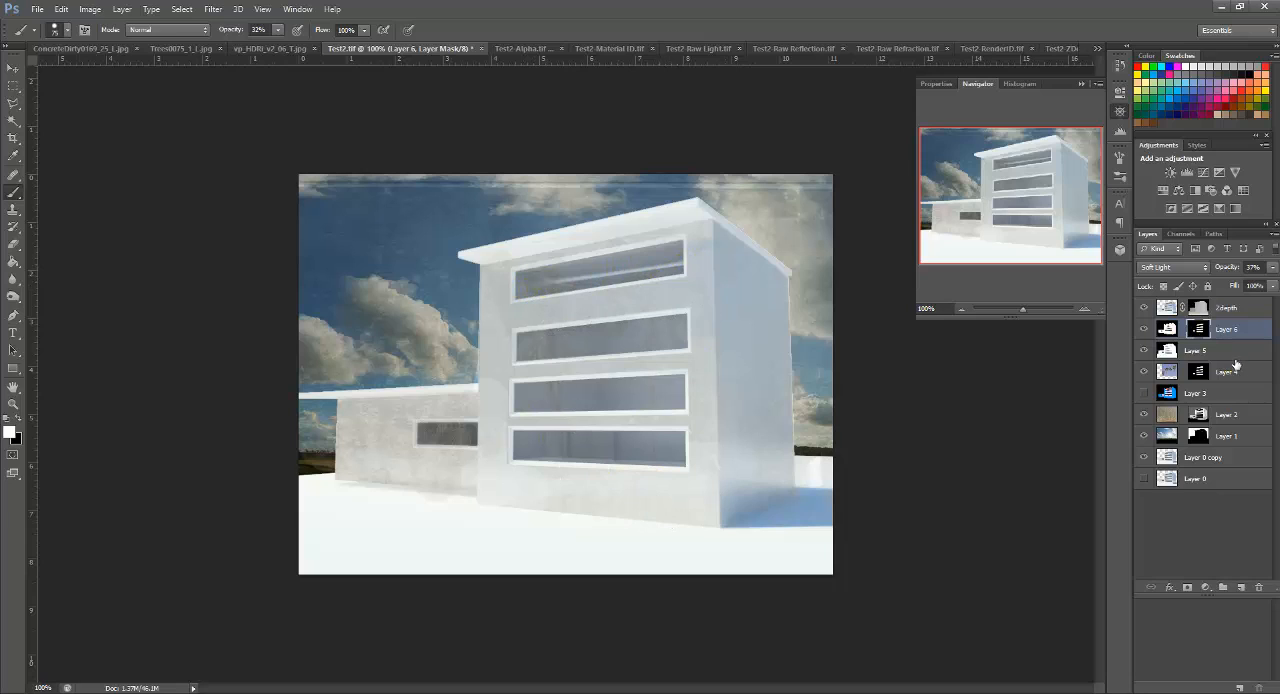
# Step: Raise the opacity of the Soft Light Layer 6 to 81%
pyautogui.click(1275, 268)
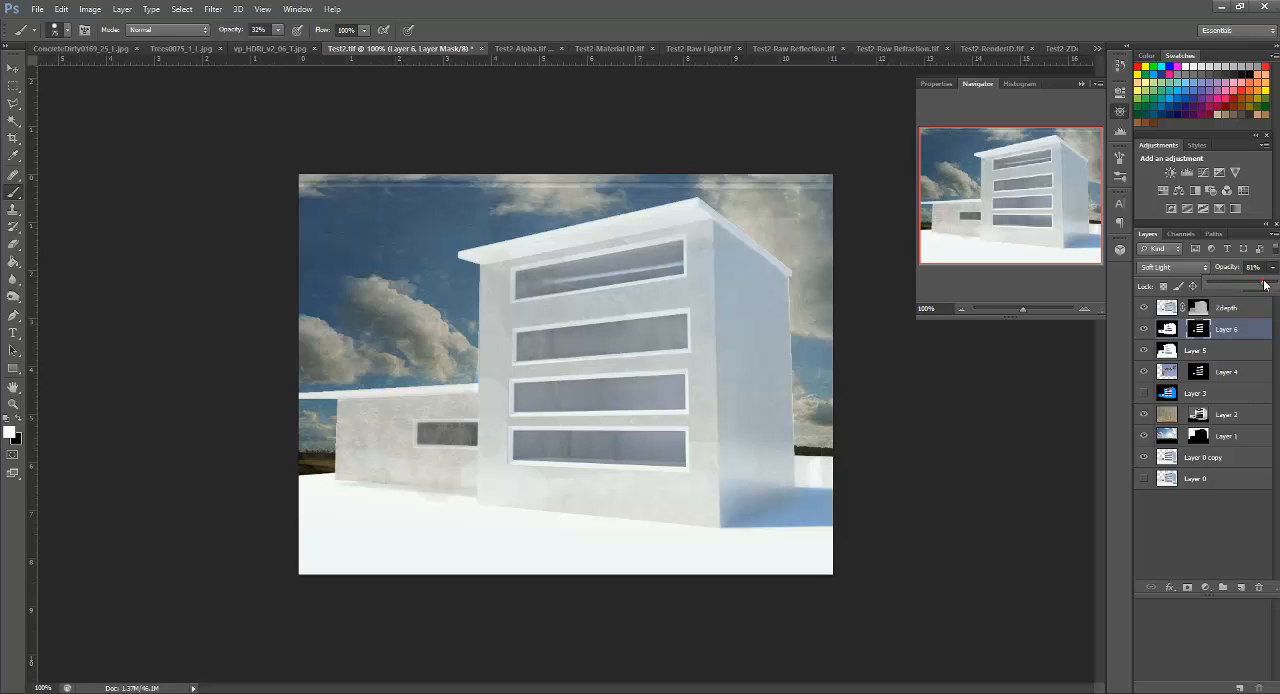
pyautogui.click(1236, 374)
pyautogui.click(1236, 372)
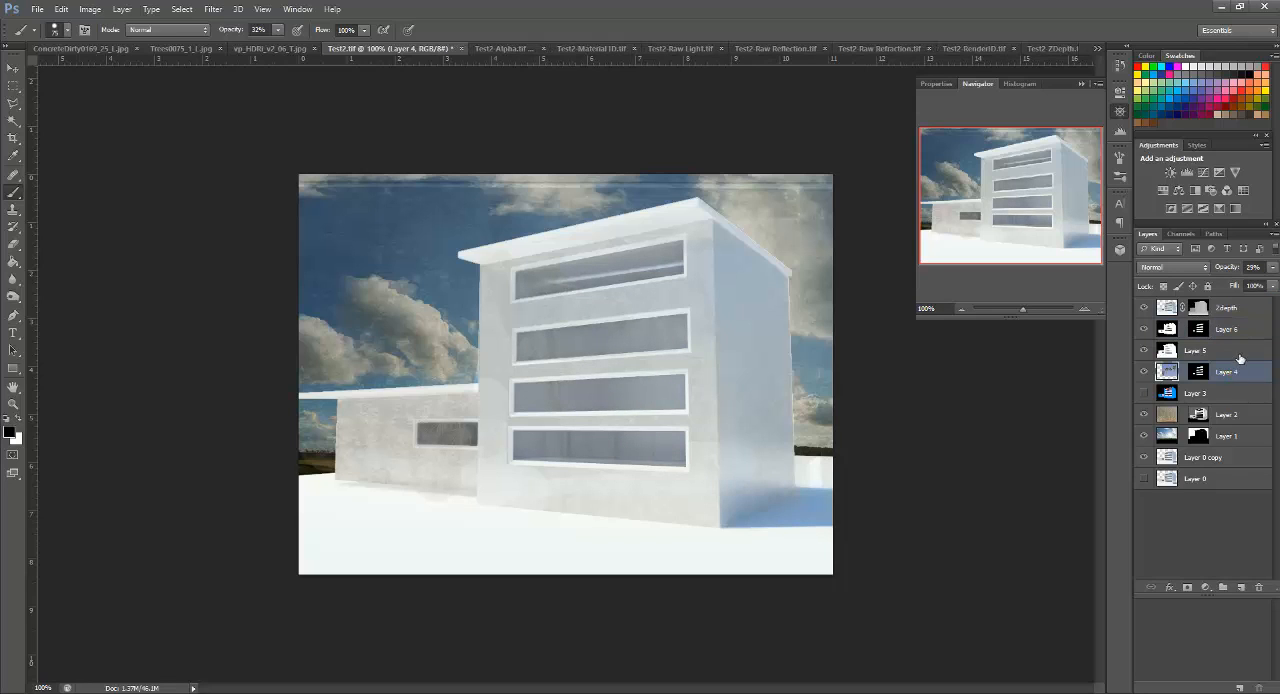
pyautogui.click(1242, 418)
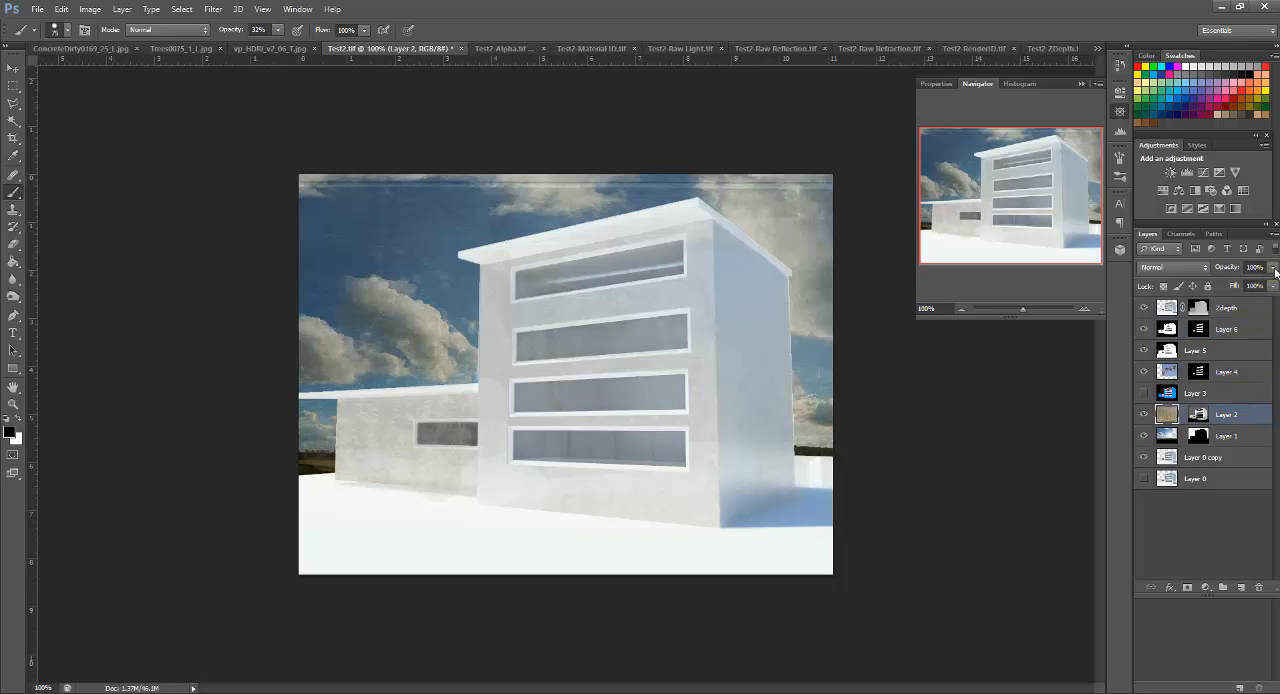
pyautogui.click(1274, 268)
pyautogui.click(1242, 424)
pyautogui.click(1199, 414)
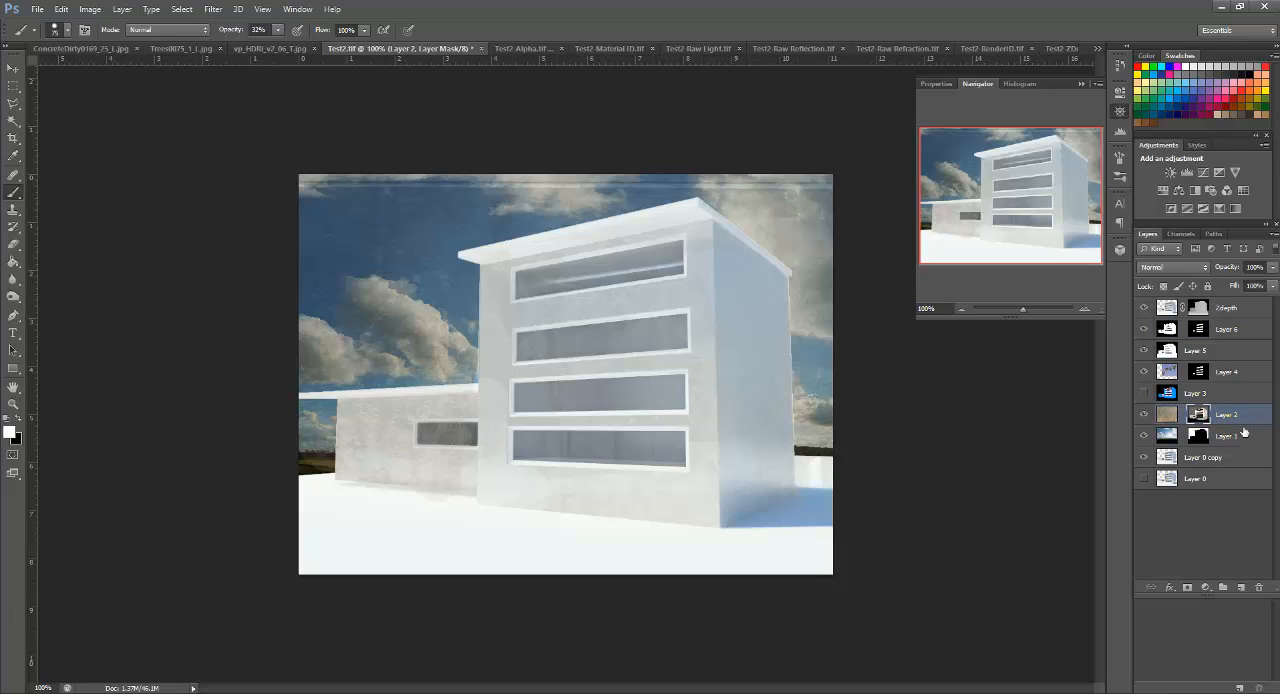
pyautogui.click(1201, 437)
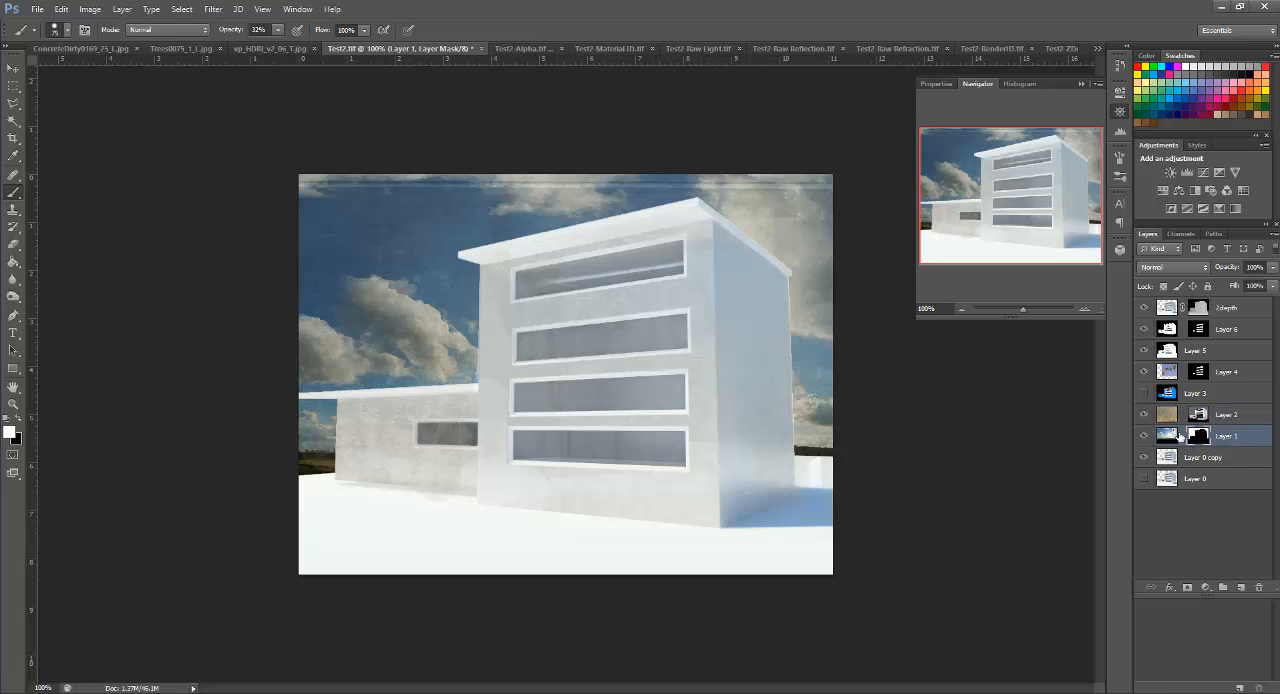
pyautogui.click(1177, 436)
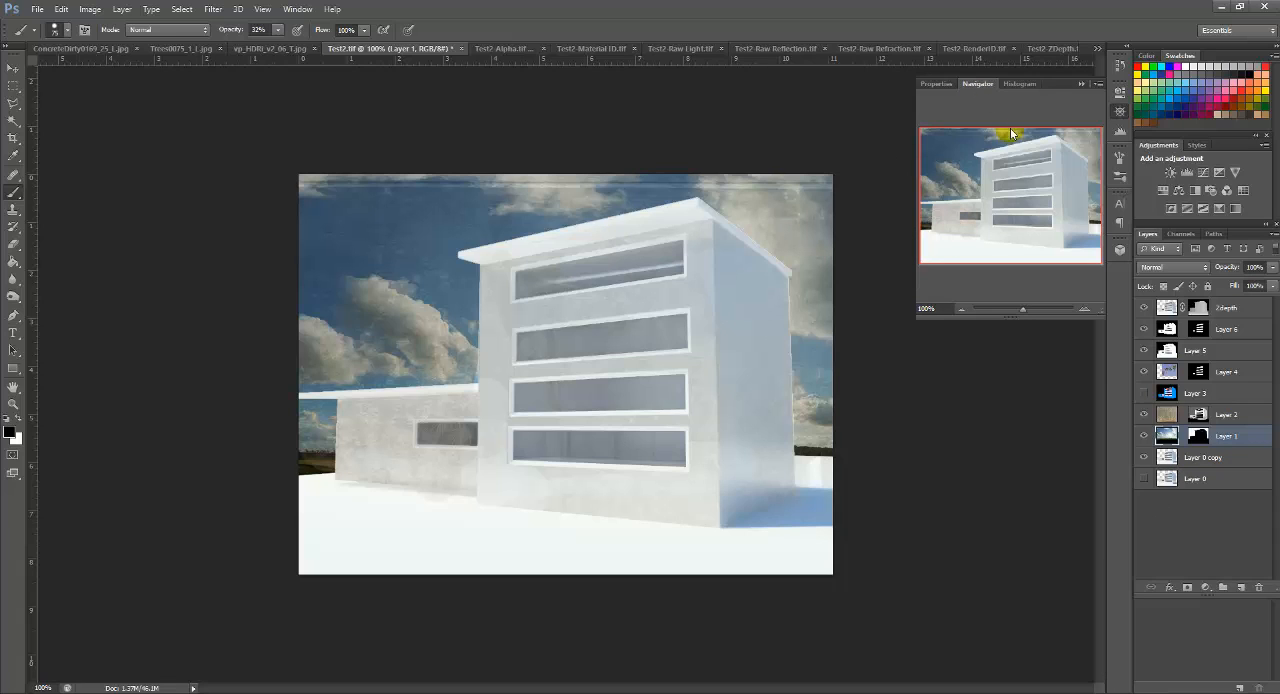
# Step: Bring up the Test2-RenderID.tif document to examine its flat object colours
pyautogui.click(997, 48)
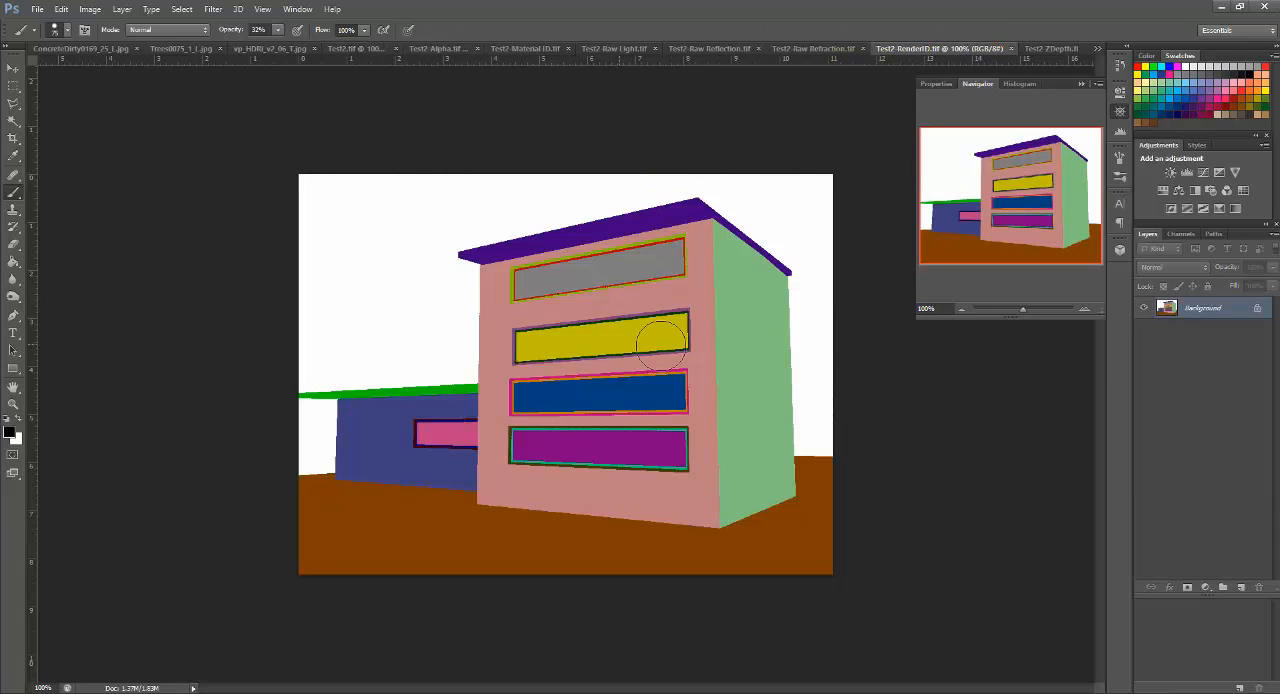